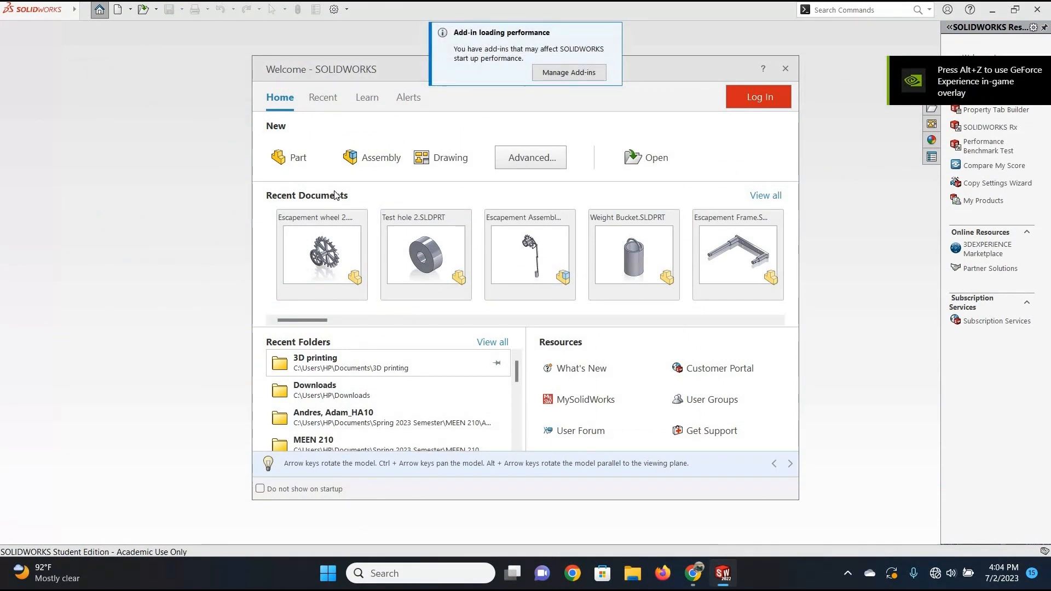
Create a new part and start a sketch on the Front Plane.
{"action": "left_click", "coordinate": [291, 158]}
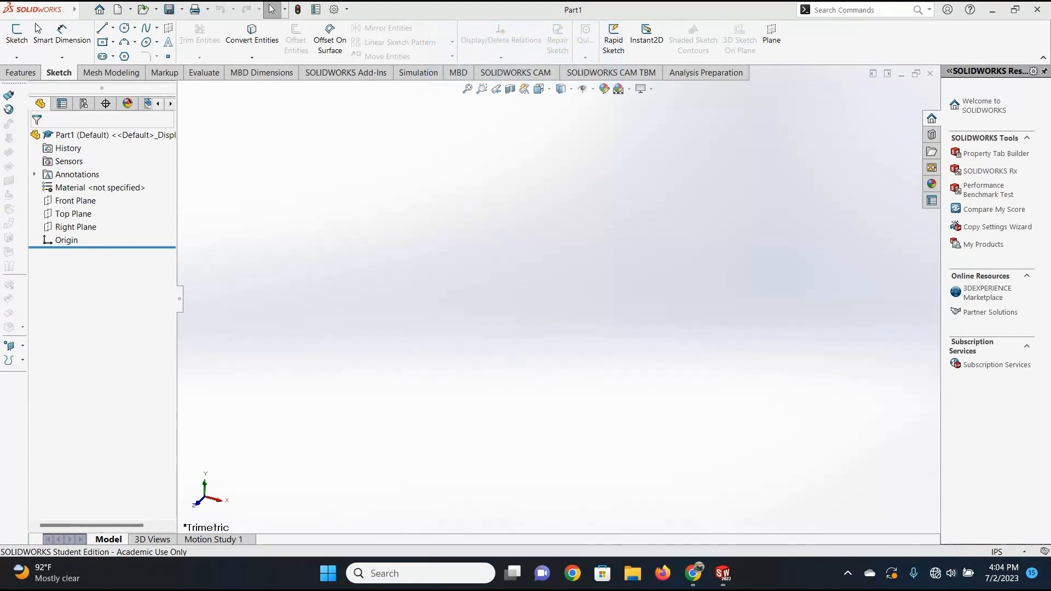
{"action": "left_click", "coordinate": [17, 39]}
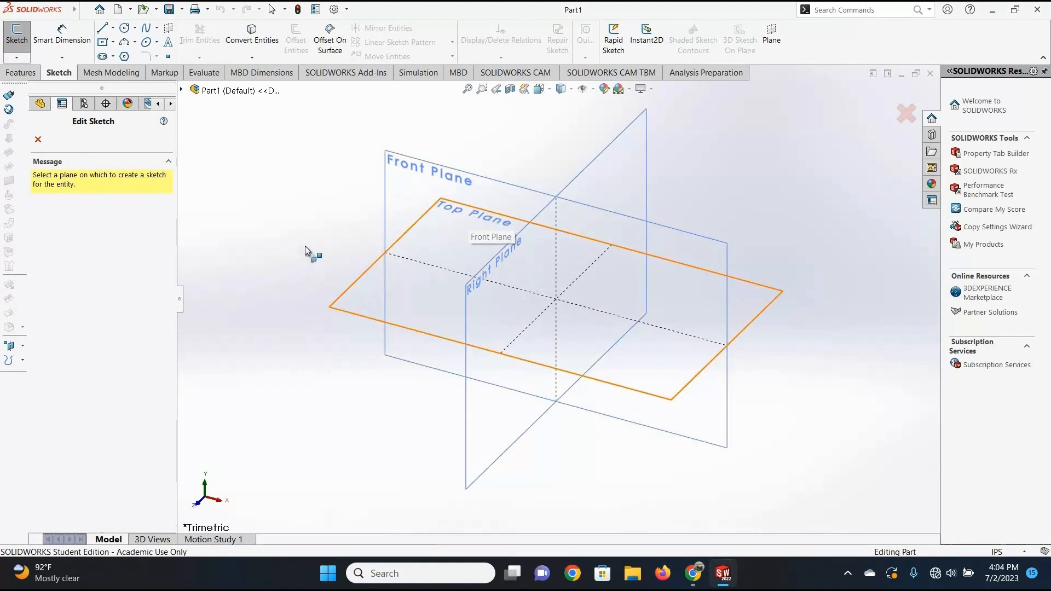
{"action": "left_click", "coordinate": [424, 209]}
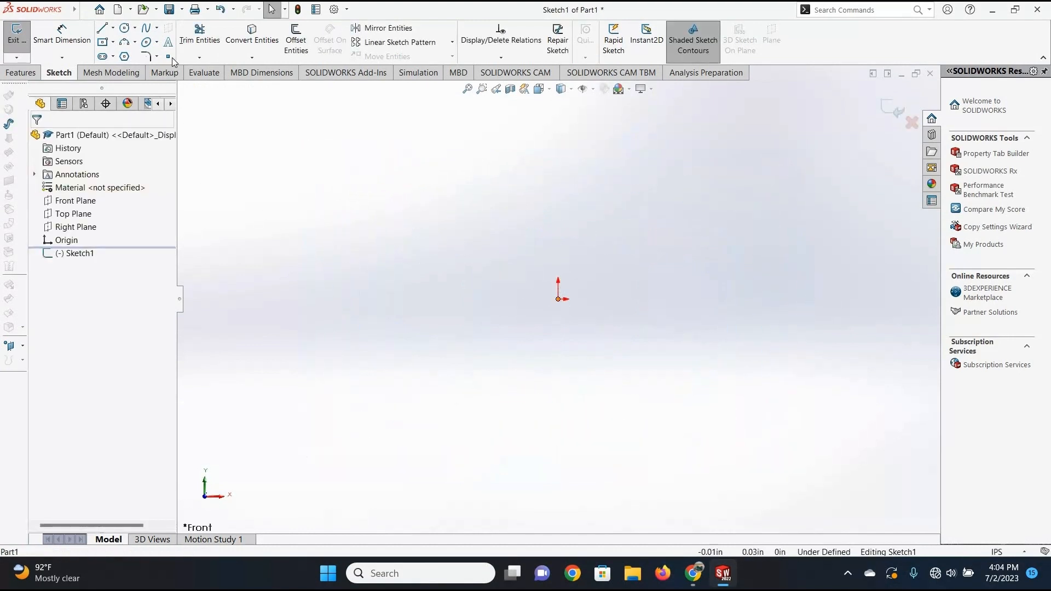
Sketch a circle centred on the origin and set its radius to 1 in.
{"action": "left_click", "coordinate": [126, 30]}
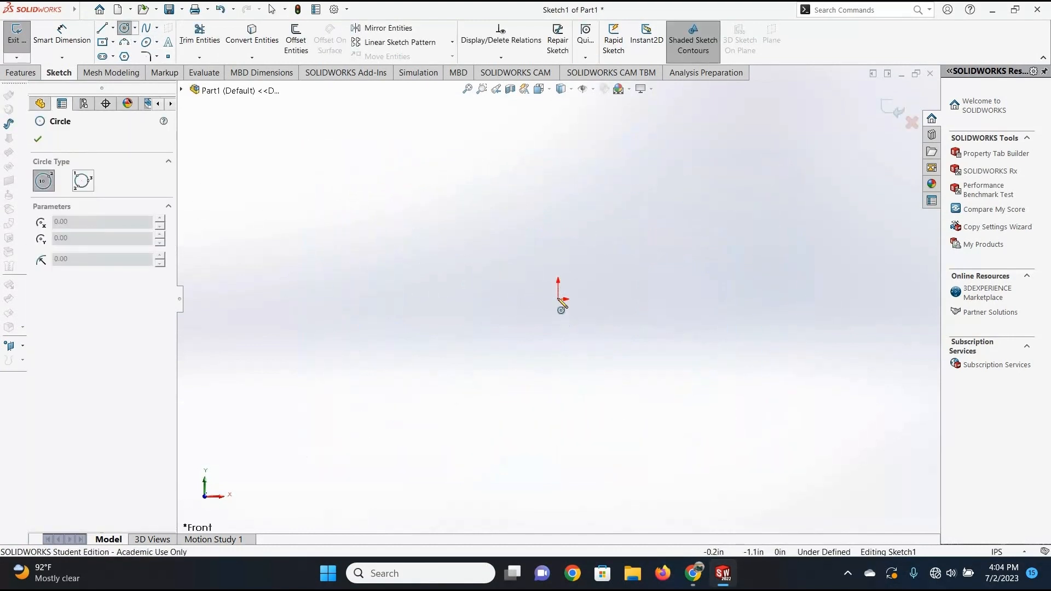
{"action": "left_click", "coordinate": [558, 299]}
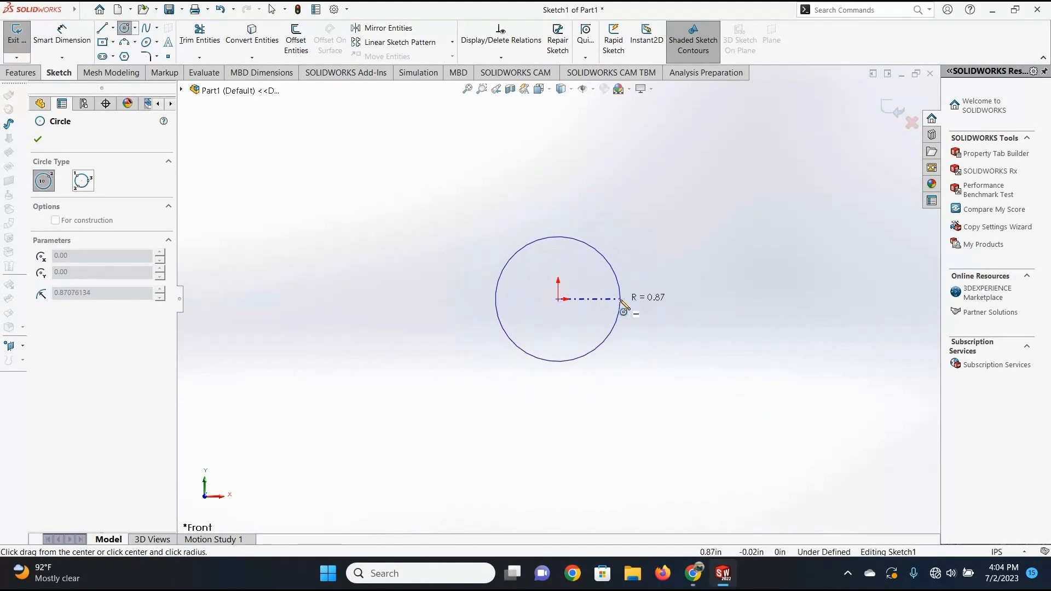
{"action": "left_click", "coordinate": [621, 301]}
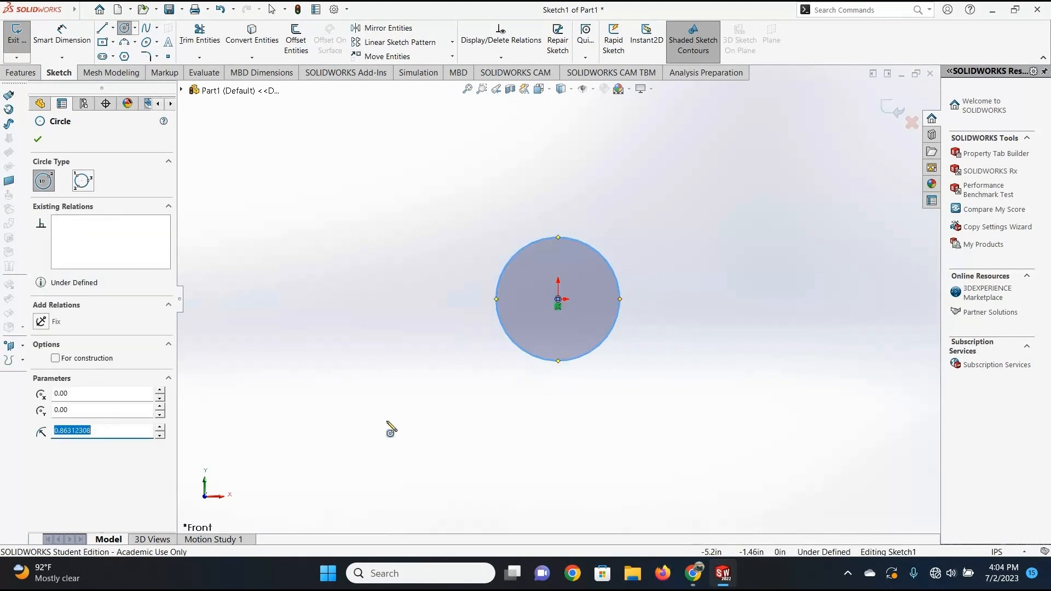
{"action": "type", "text": "1"}
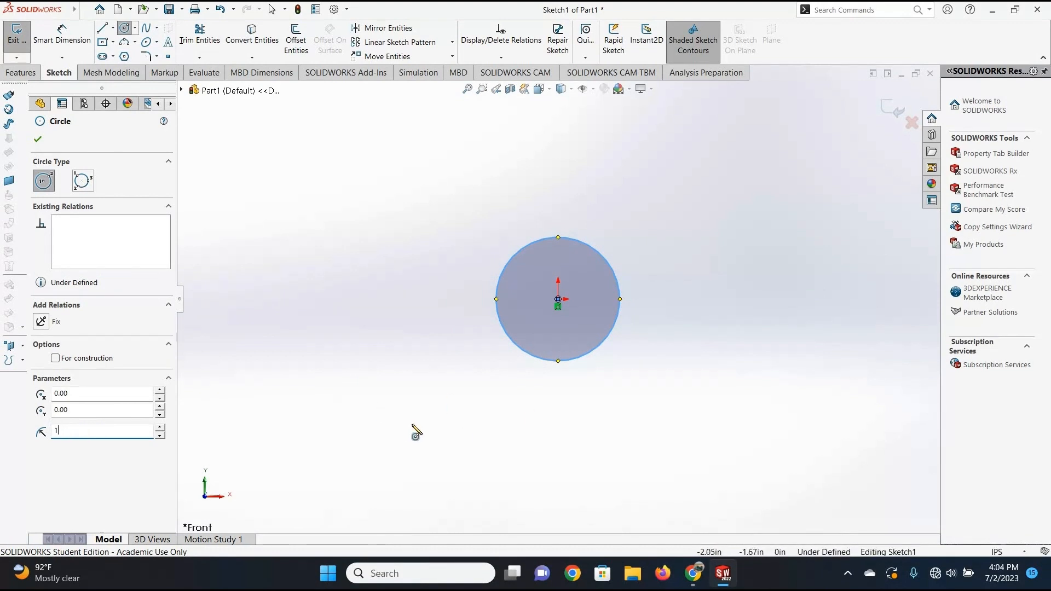
{"action": "key", "text": "Return"}
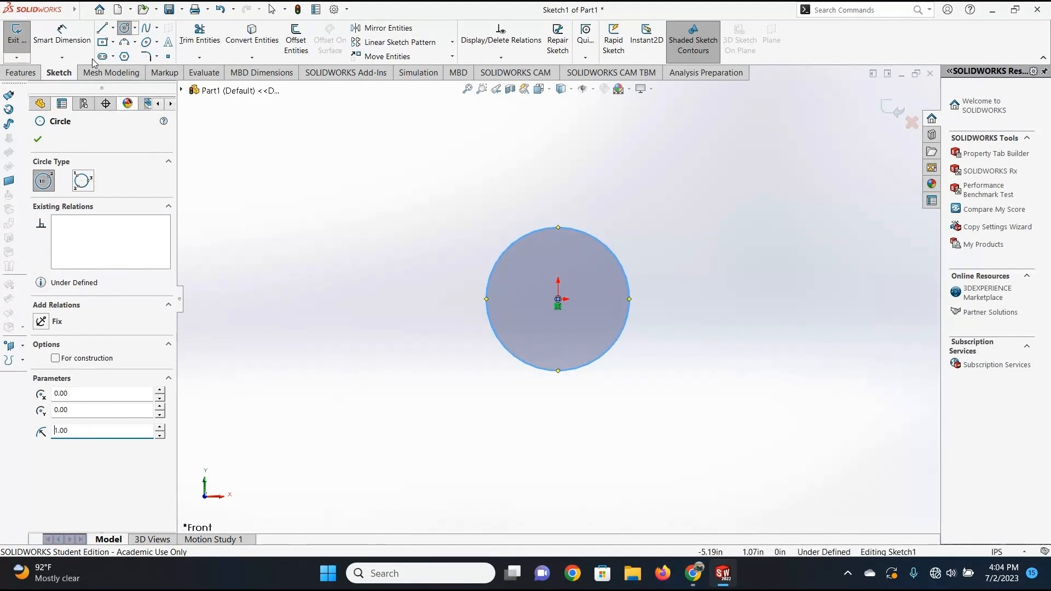
Dimension the circle's diameter at 2.00 in.
{"action": "left_click", "coordinate": [486, 307]}
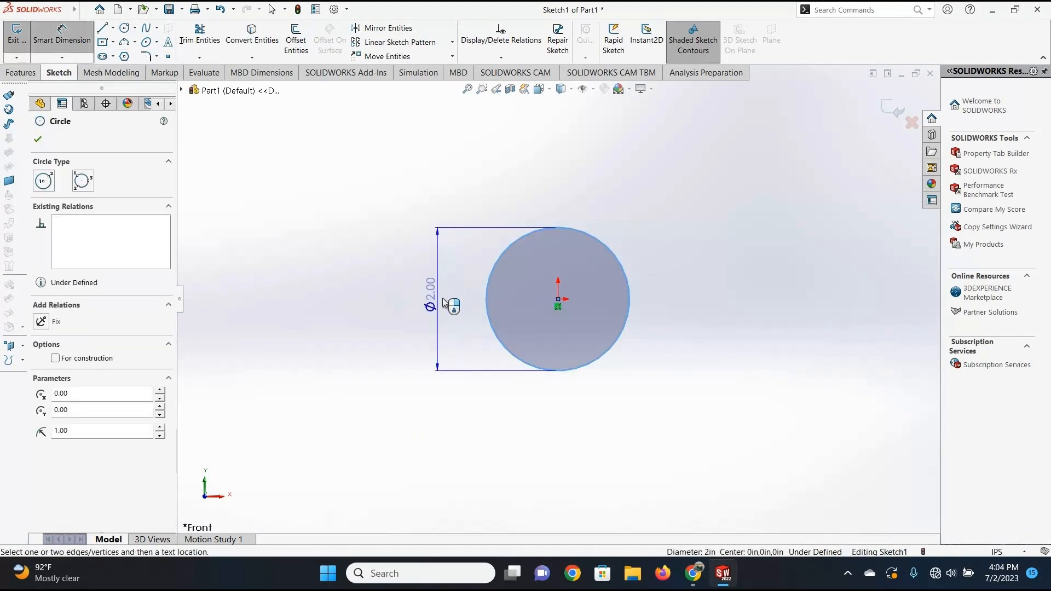
{"action": "left_click", "coordinate": [443, 298]}
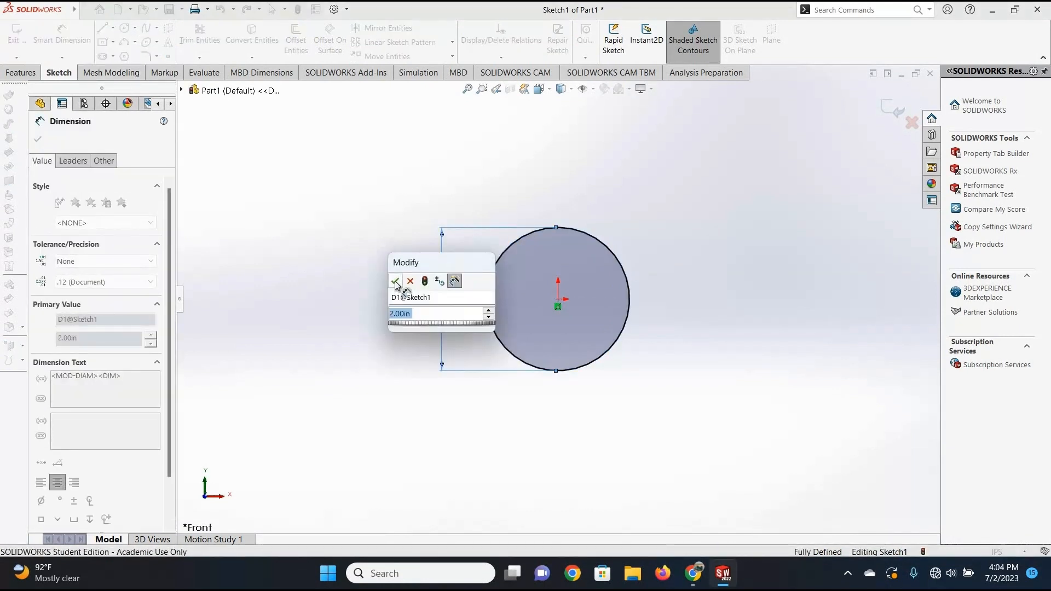
{"action": "left_click", "coordinate": [395, 282]}
{"action": "left_click", "coordinate": [208, 109]}
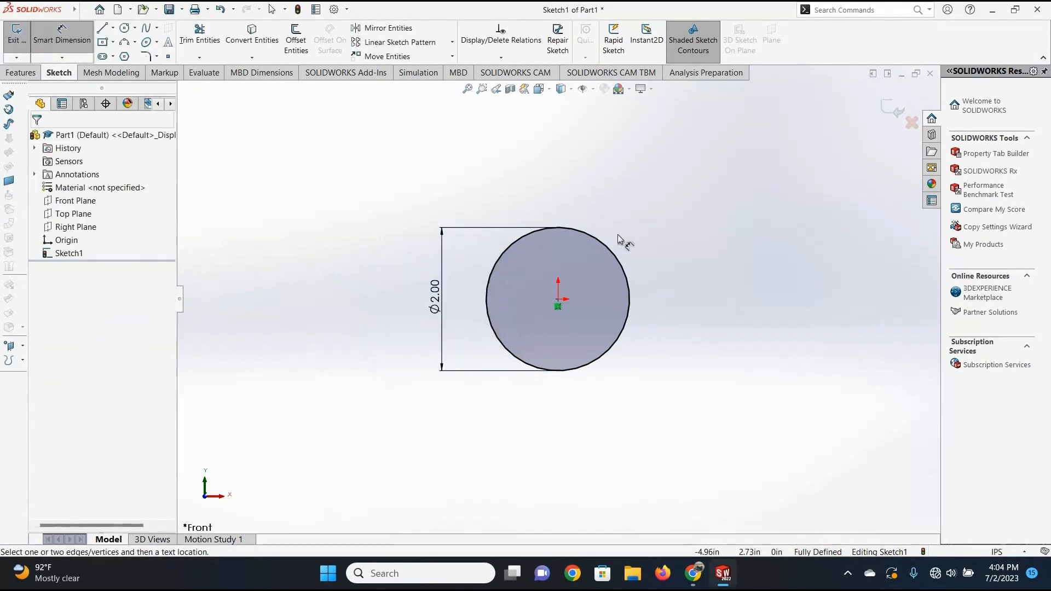
Sketch a vertical line outward from the circle's topmost point and set its length to .2 in.
{"action": "left_click", "coordinate": [102, 29]}
{"action": "scroll", "coordinate": [548, 227], "scroll_direction": "down", "scroll_amount": 6}
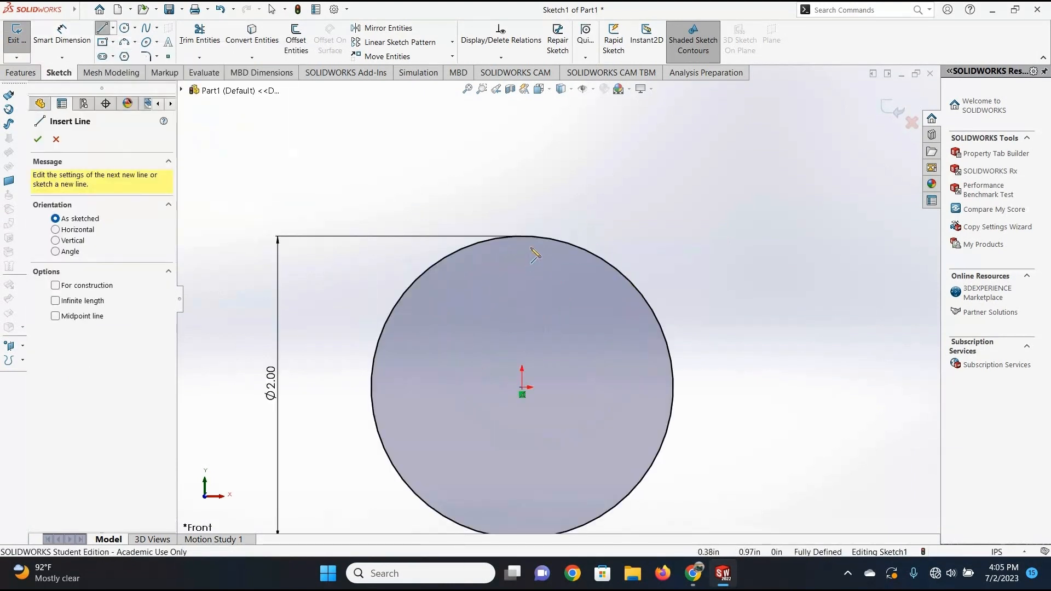
{"action": "left_click", "coordinate": [523, 224]}
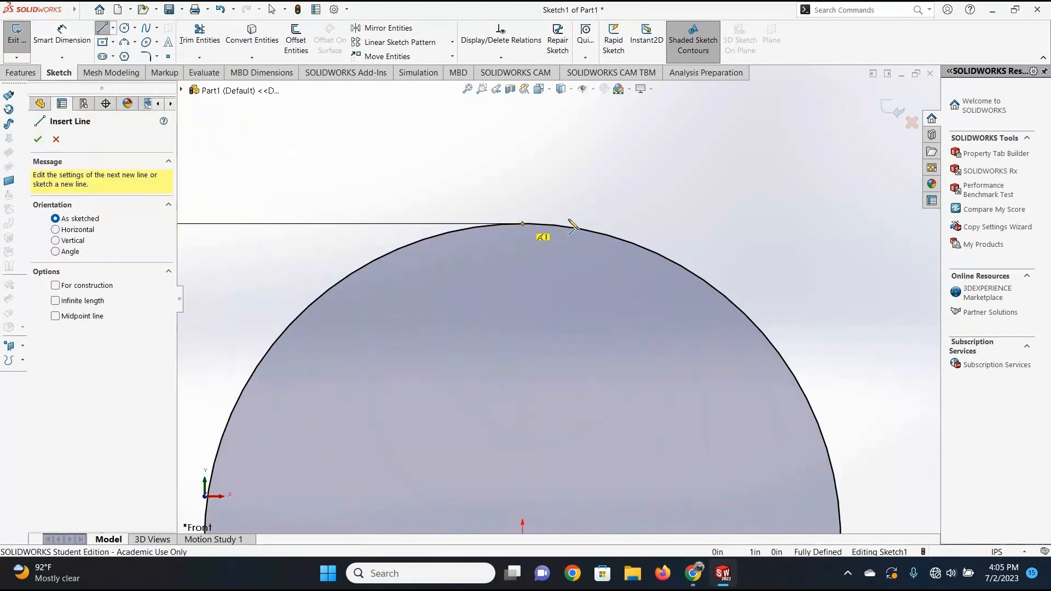
{"action": "left_click", "coordinate": [523, 150]}
{"action": "type", "text": "."}
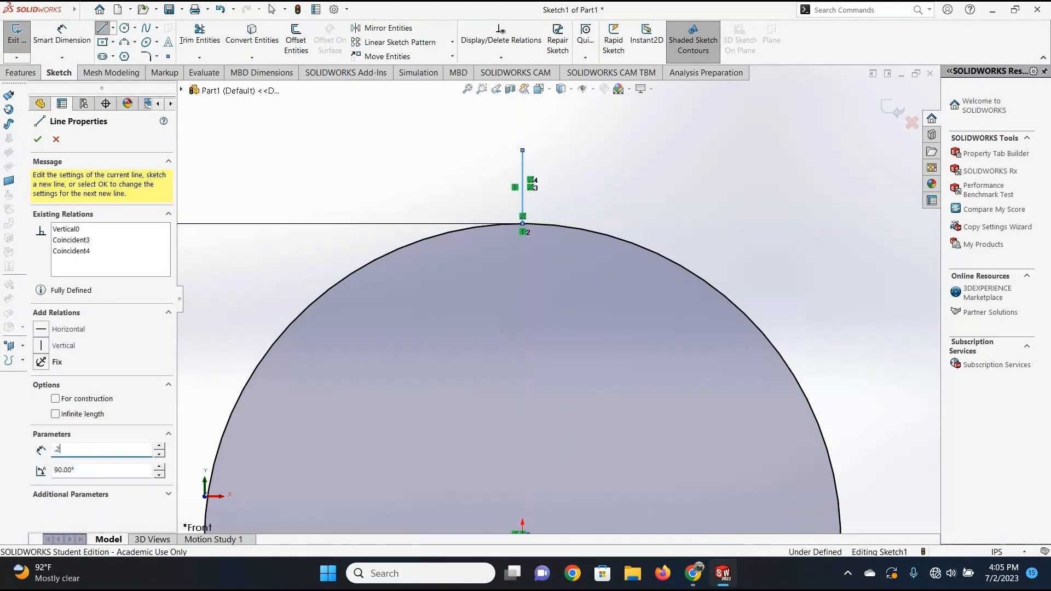
{"action": "type", "text": "2"}
{"action": "key", "text": "Return"}
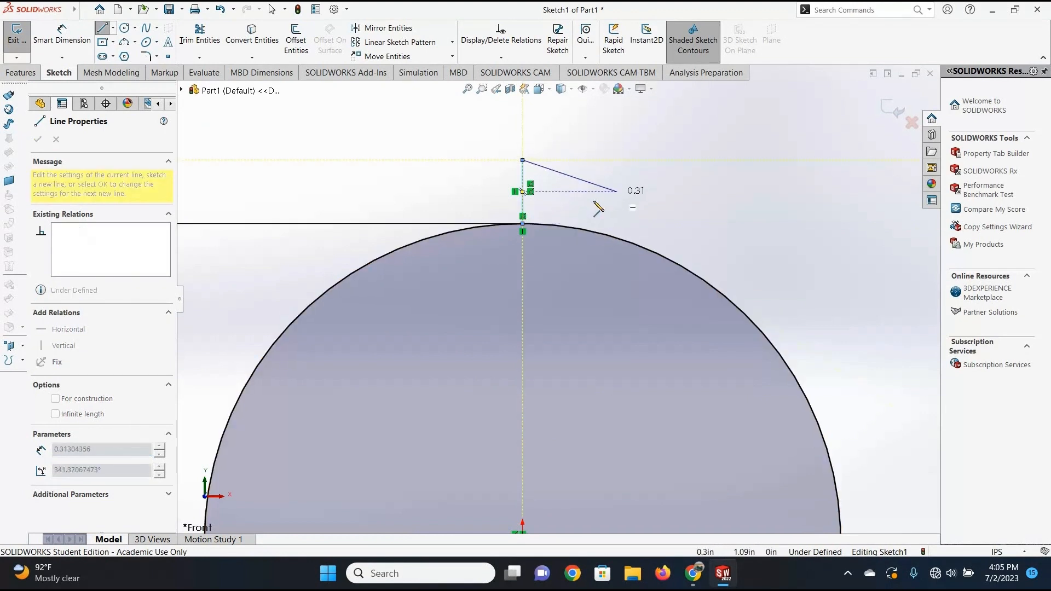
Sketch a sloped line from the vertical line's upper end to the circle and a chord back to its base.
{"action": "left_click", "coordinate": [585, 229]}
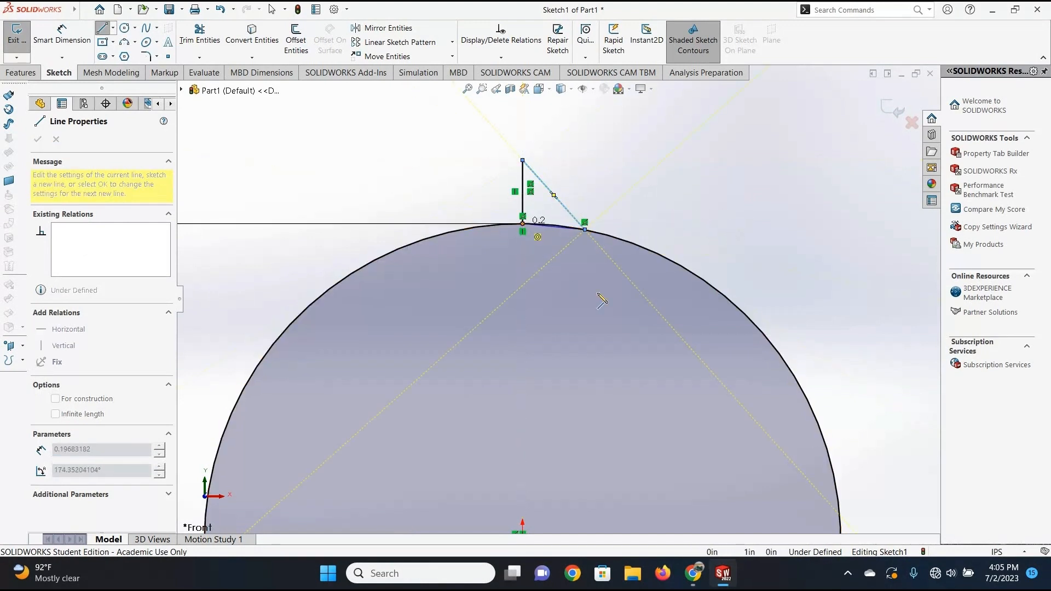
{"action": "left_click", "coordinate": [523, 224]}
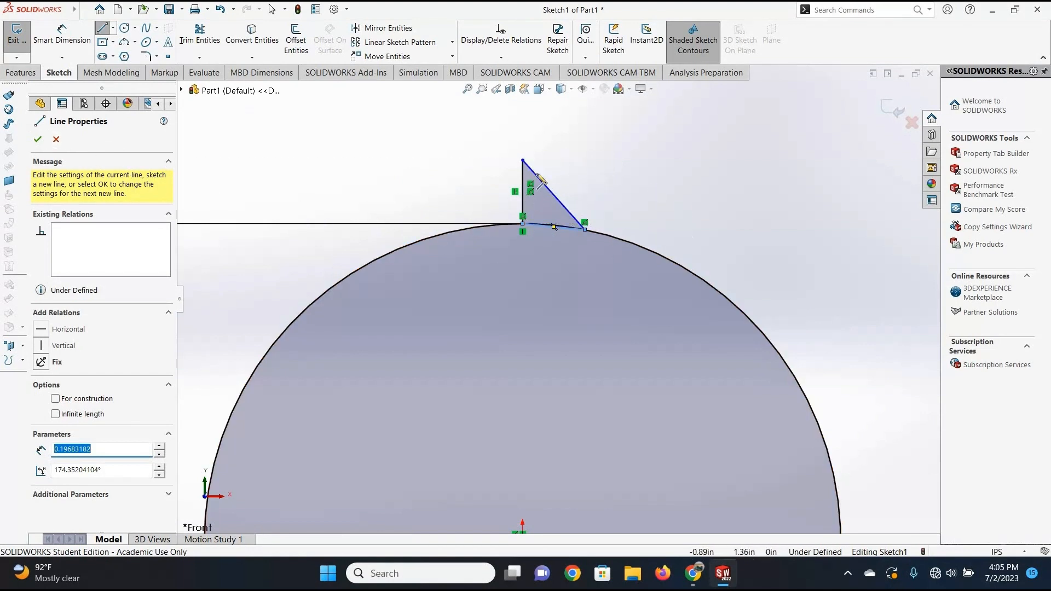
{"action": "left_click", "coordinate": [57, 140]}
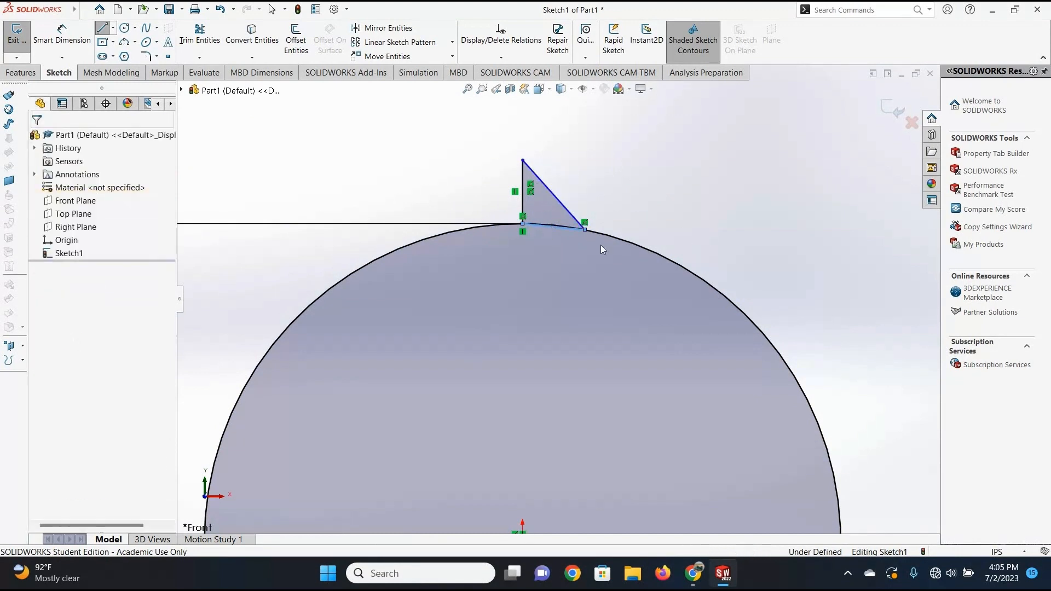
Delete the chord and the sloped line beside the vertical line.
{"action": "left_click", "coordinate": [562, 226]}
{"action": "key", "text": "Delete"}
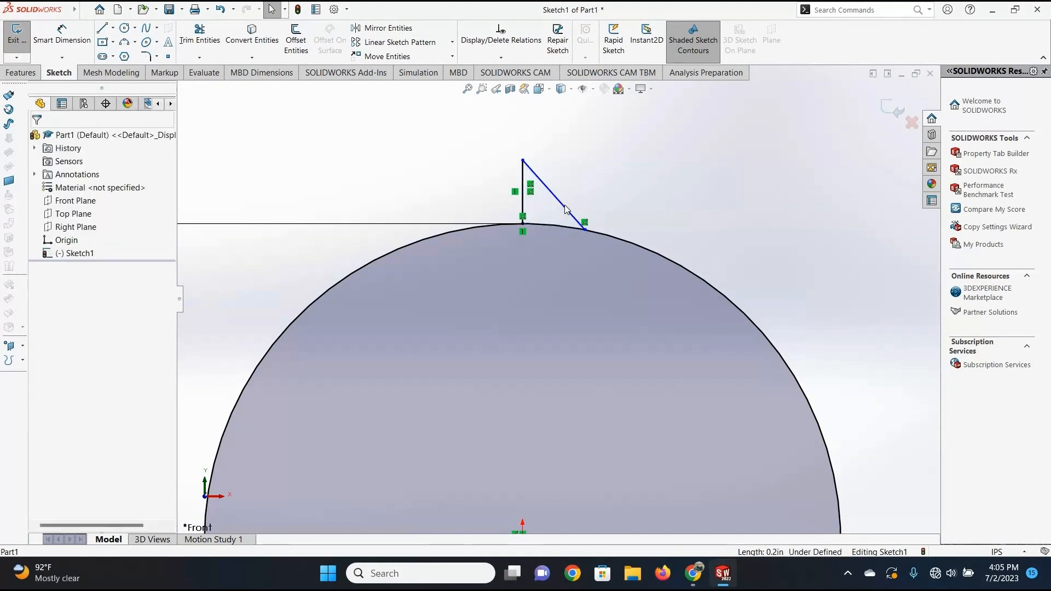
{"action": "left_click", "coordinate": [564, 205]}
{"action": "key", "text": "Delete"}
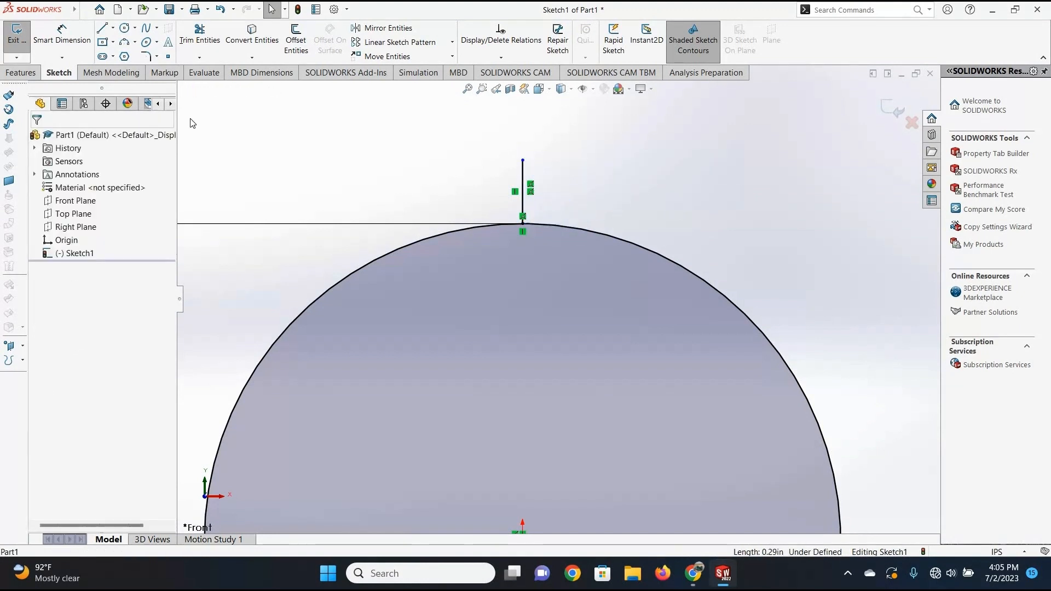
Dimension the vertical line's length at 0.20 in.
{"action": "left_click", "coordinate": [55, 41]}
{"action": "left_click", "coordinate": [523, 181]}
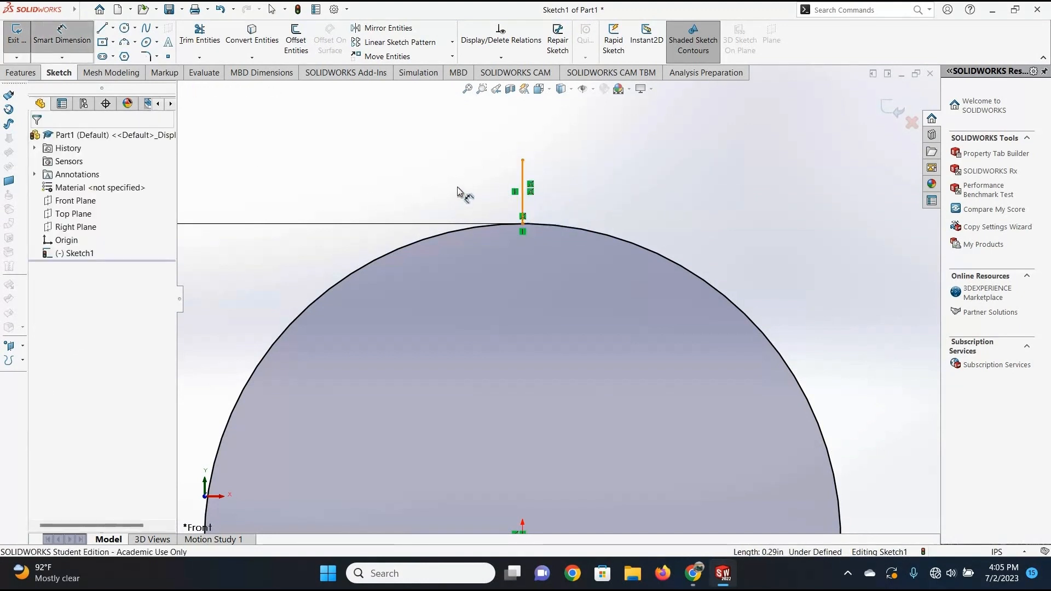
{"action": "left_click", "coordinate": [465, 192]}
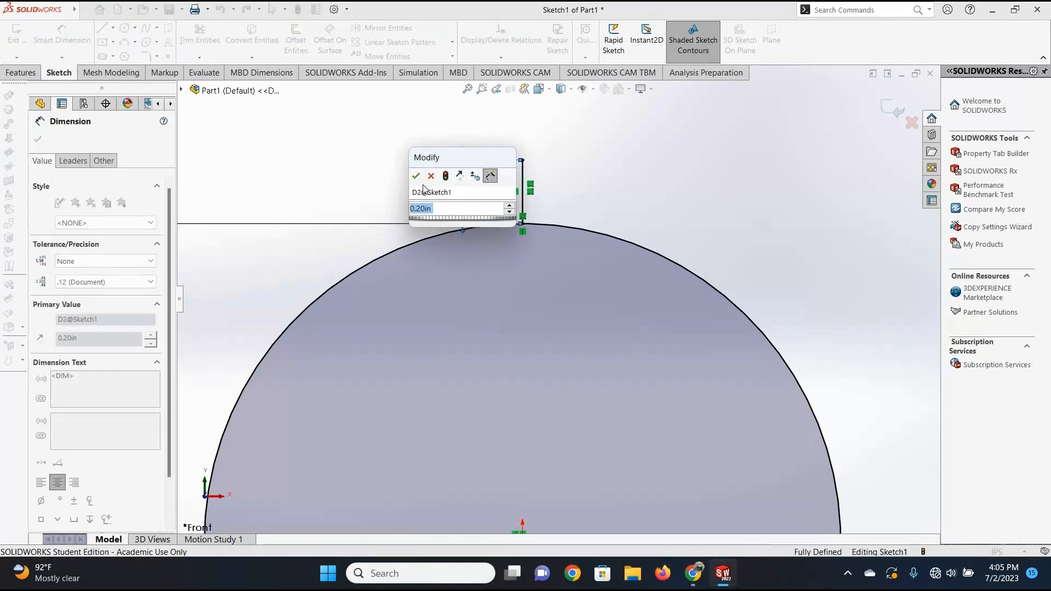
{"action": "left_click", "coordinate": [417, 177]}
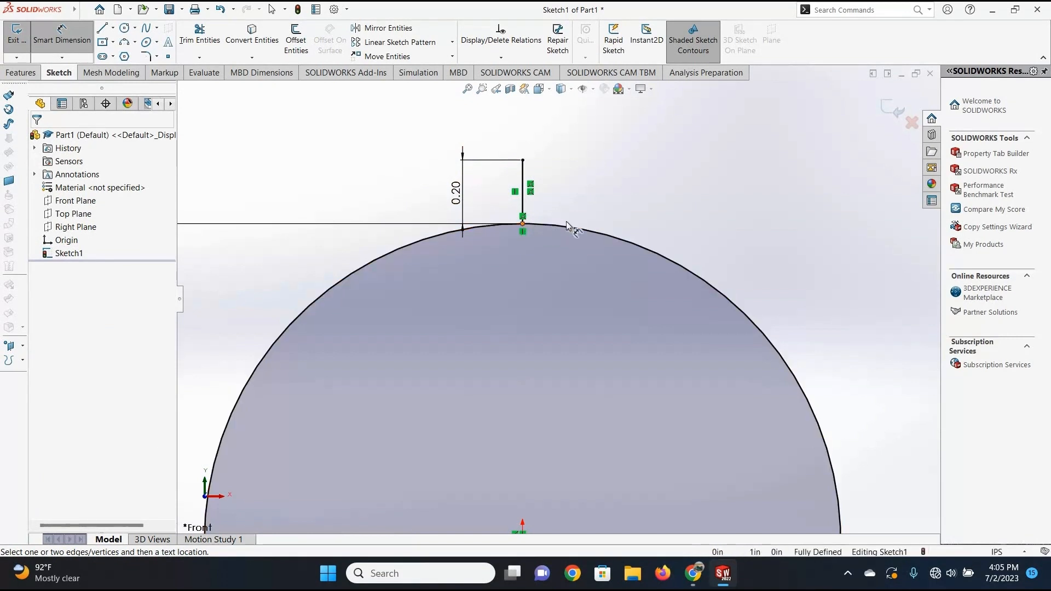
{"action": "scroll", "coordinate": [534, 181], "scroll_direction": "up", "scroll_amount": 3}
{"action": "key", "text": "Escape"}
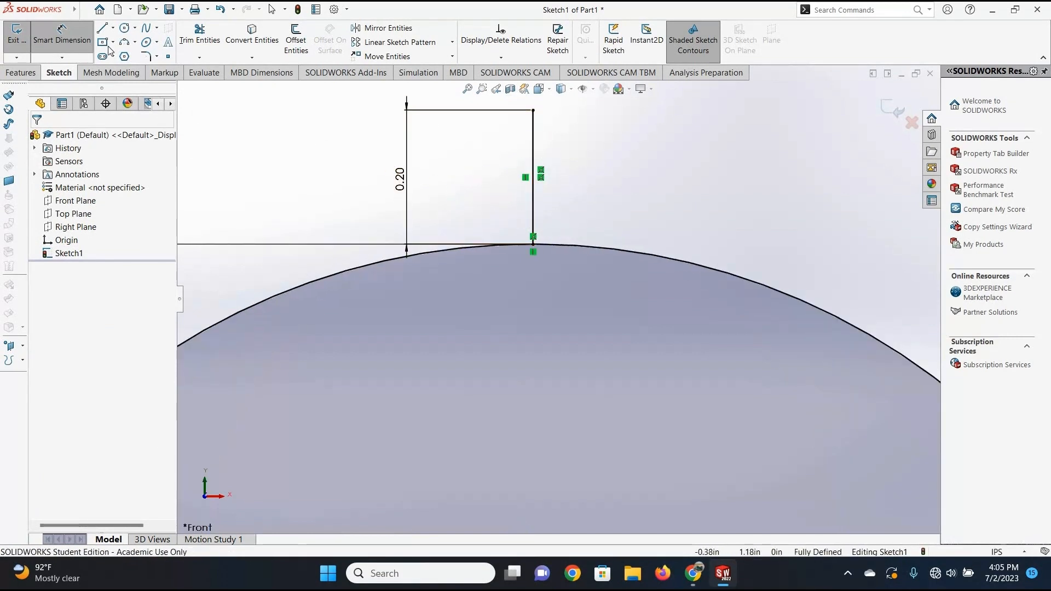
Sketch a chord about 0.12 in long from the vertical line's base to a point on the circle to its left.
{"action": "left_click", "coordinate": [102, 31]}
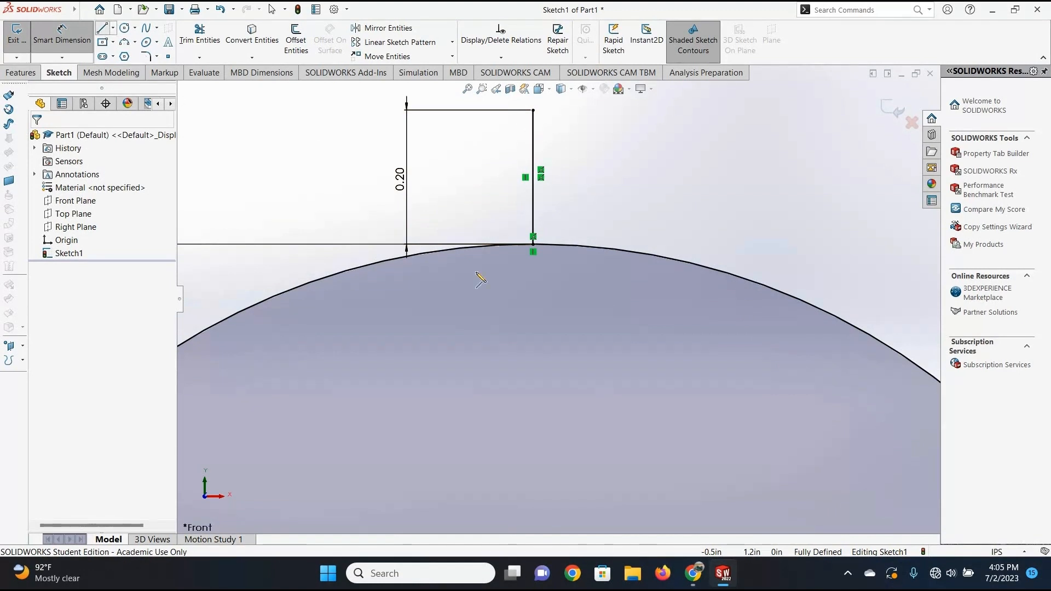
{"action": "left_click", "coordinate": [534, 244]}
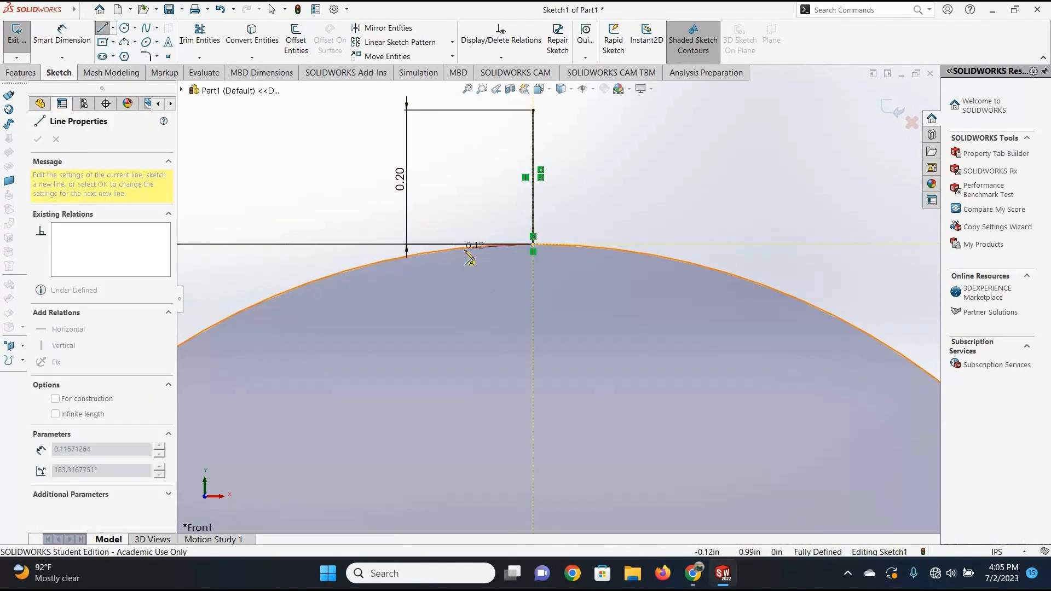
{"action": "left_click", "coordinate": [469, 247]}
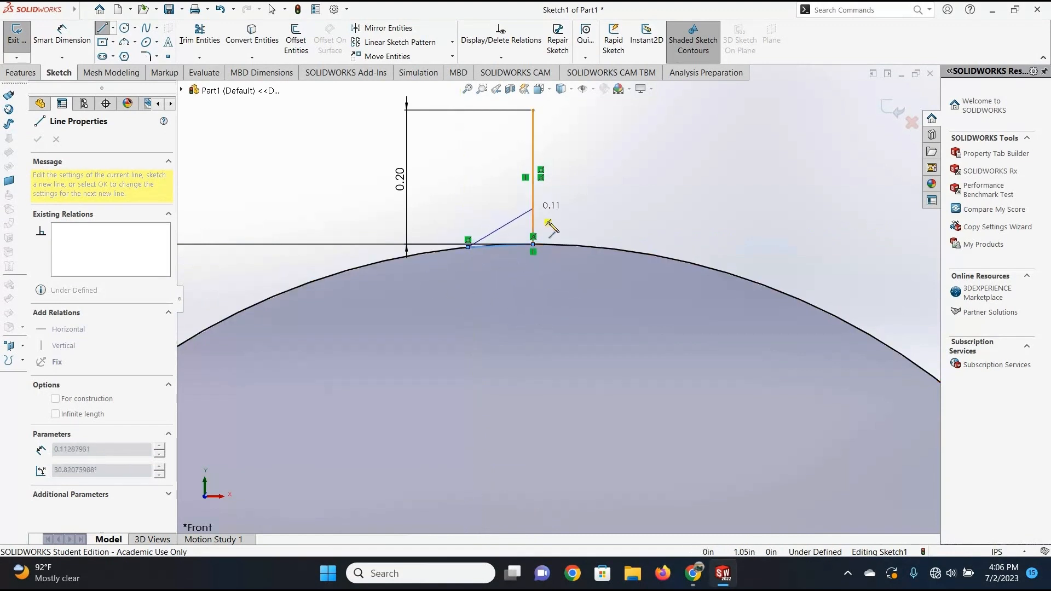
Sketch a sloped line from the chord's outer end to the vertical line and close the triangle down to its base.
{"action": "double_click", "coordinate": [533, 207]}
{"action": "left_click", "coordinate": [533, 244]}
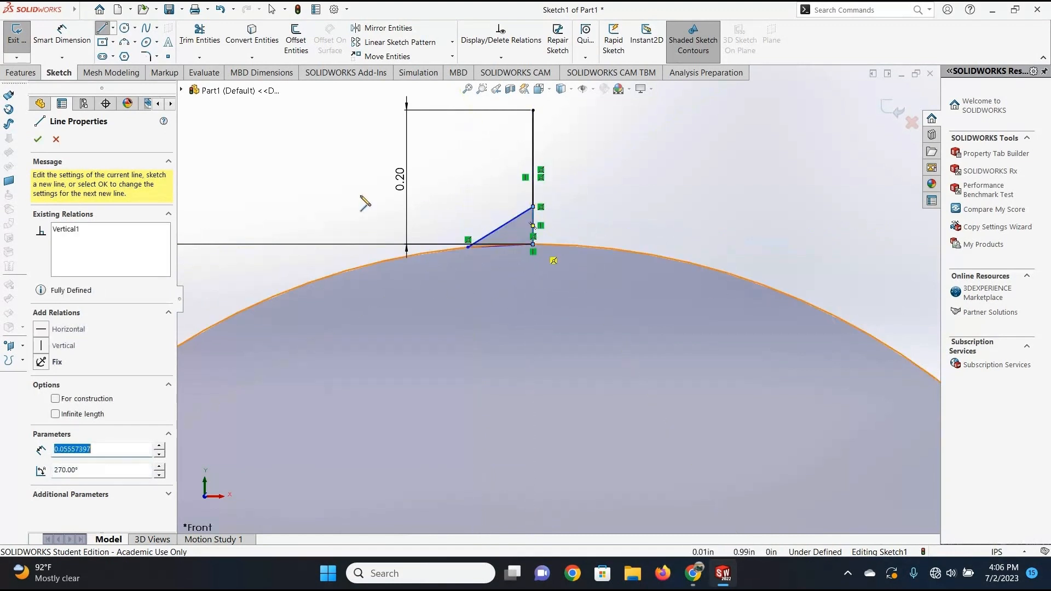
{"action": "key", "text": "Escape"}
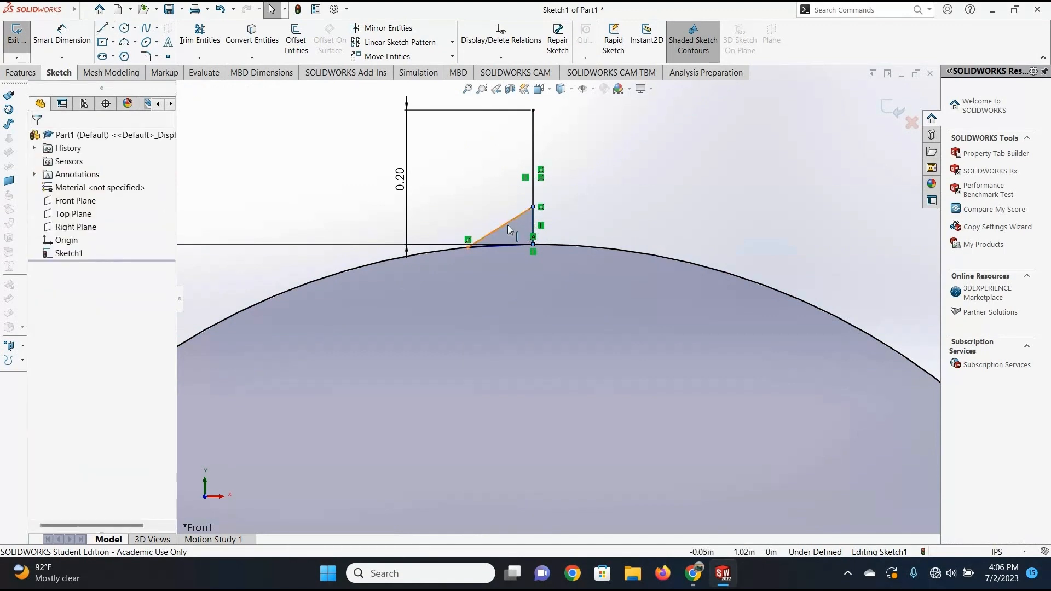
Delete the small triangle's sloped line and try to delete its remaining endpoint on the vertical line.
{"action": "left_click", "coordinate": [508, 224]}
{"action": "key", "text": "Escape"}
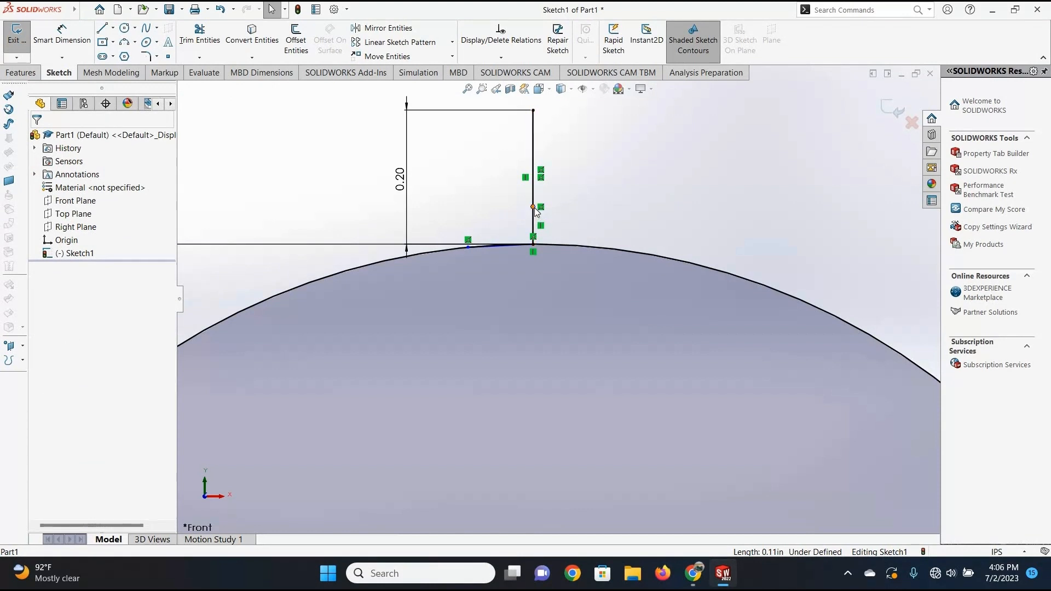
{"action": "left_click", "coordinate": [534, 207]}
{"action": "key", "text": "Delete"}
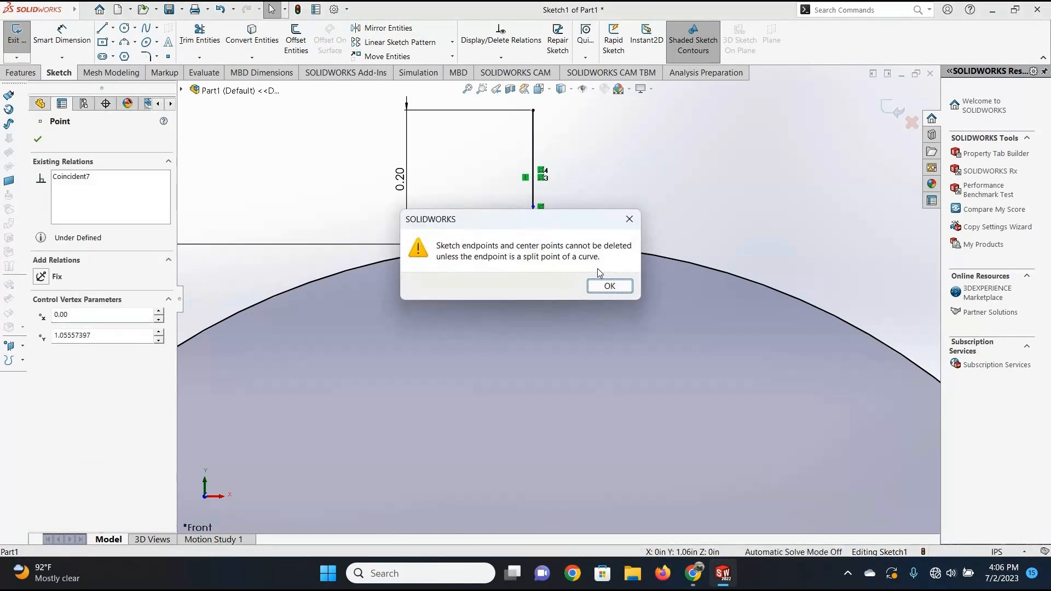
{"action": "left_click", "coordinate": [605, 284]}
Move the leftover endpoint down inside the circle and delete the short vertical segment attached to it.
{"action": "scroll", "coordinate": [550, 222], "scroll_direction": "down", "scroll_amount": 5}
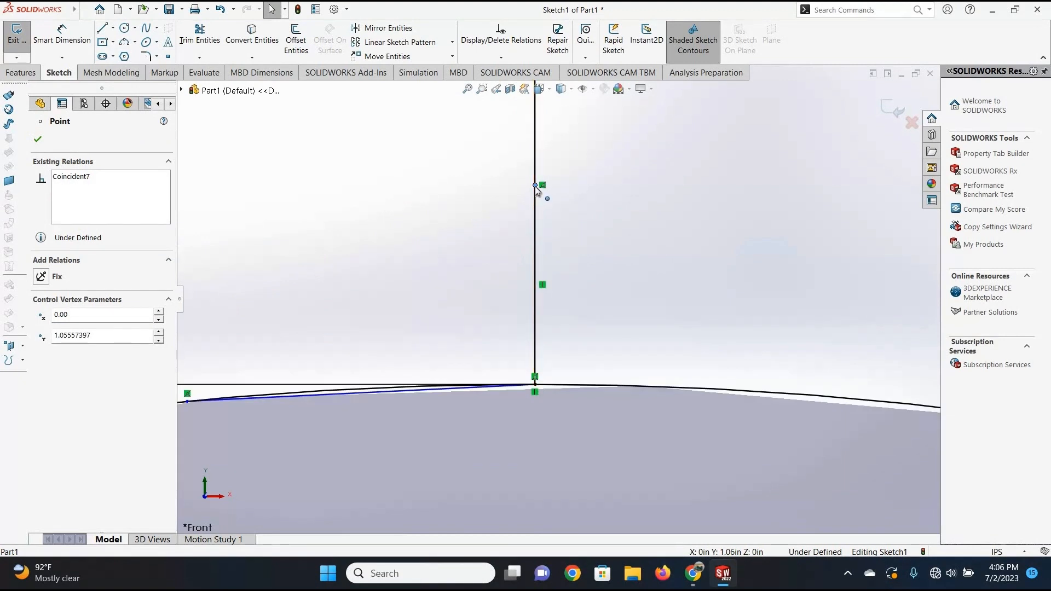
{"action": "mouse_move", "coordinate": [590, 203]}
{"action": "left_mouse_down"}
{"action": "mouse_move", "coordinate": [546, 466]}
{"action": "mouse_move", "coordinate": [527, 438]}
{"action": "mouse_move", "coordinate": [535, 480]}
{"action": "left_mouse_up"}
{"action": "left_click", "coordinate": [535, 440]}
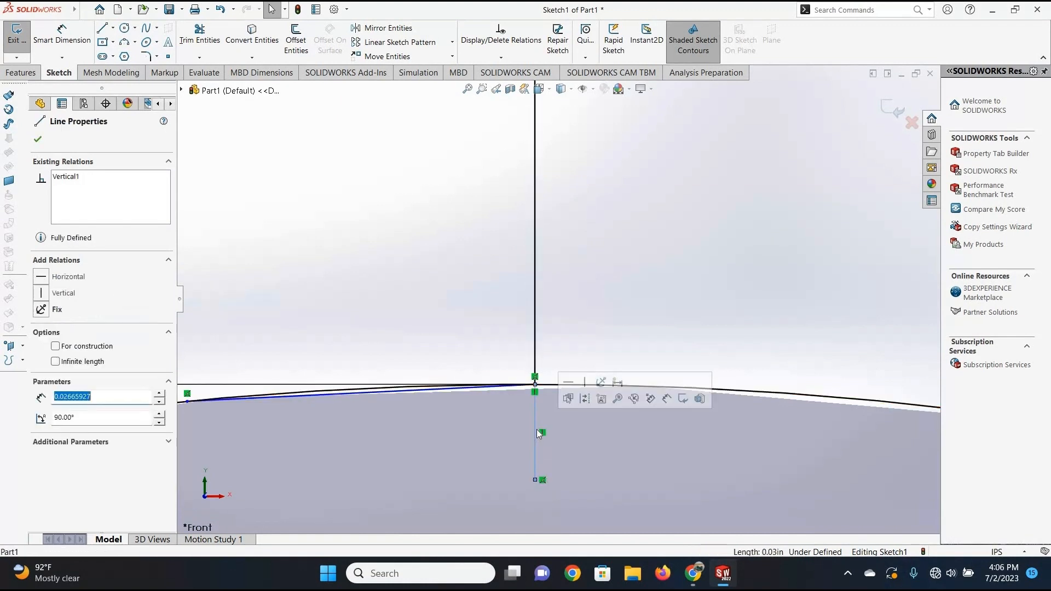
{"action": "key", "text": "Delete"}
{"action": "scroll", "coordinate": [440, 360], "scroll_direction": "up", "scroll_amount": 5}
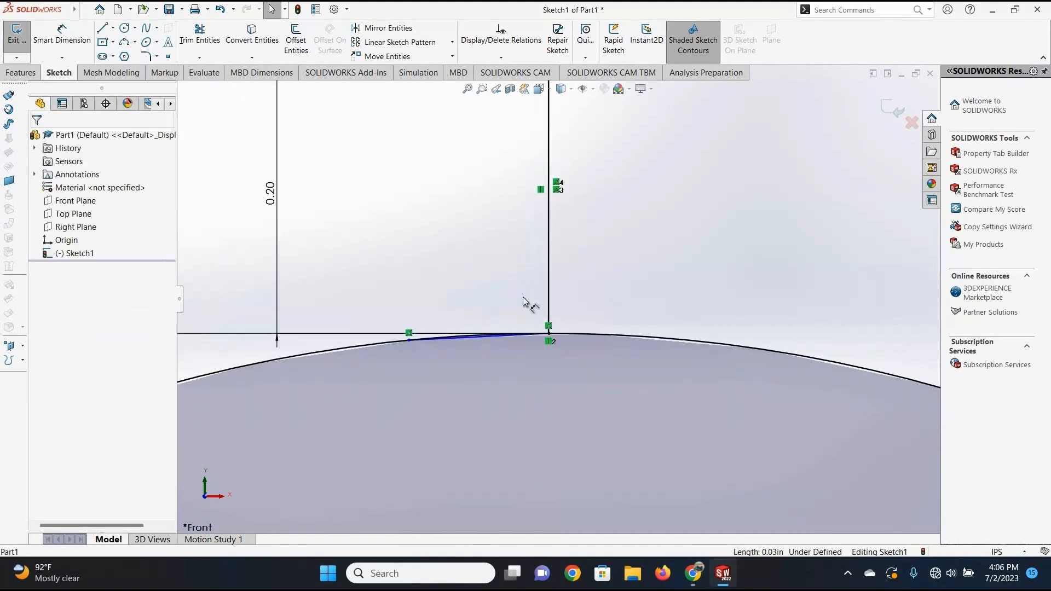
{"action": "scroll", "coordinate": [525, 298], "scroll_direction": "up", "scroll_amount": 4}
{"action": "scroll", "coordinate": [507, 286], "scroll_direction": "down", "scroll_amount": 2}
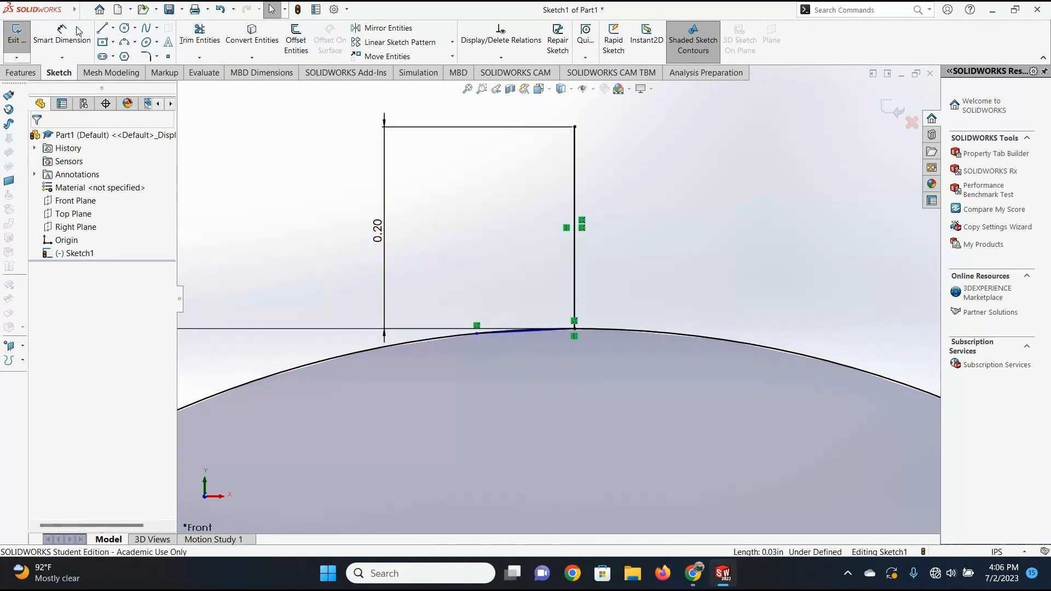
Dimension the chord's horizontal width from the vertical line's base to its outer end and set it to 0.08 in.
{"action": "left_click", "coordinate": [50, 36]}
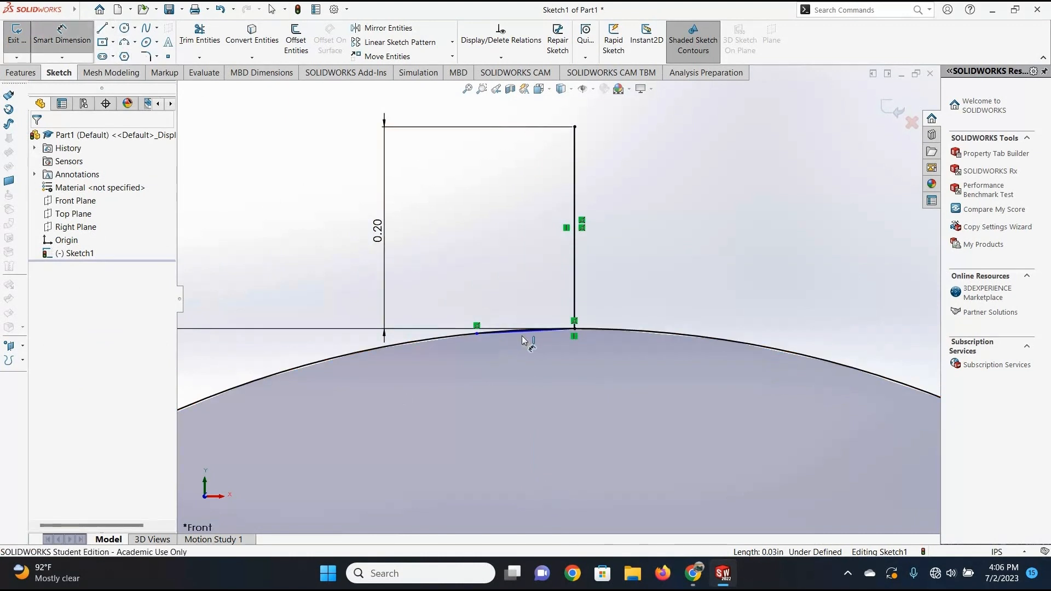
{"action": "left_click", "coordinate": [518, 365]}
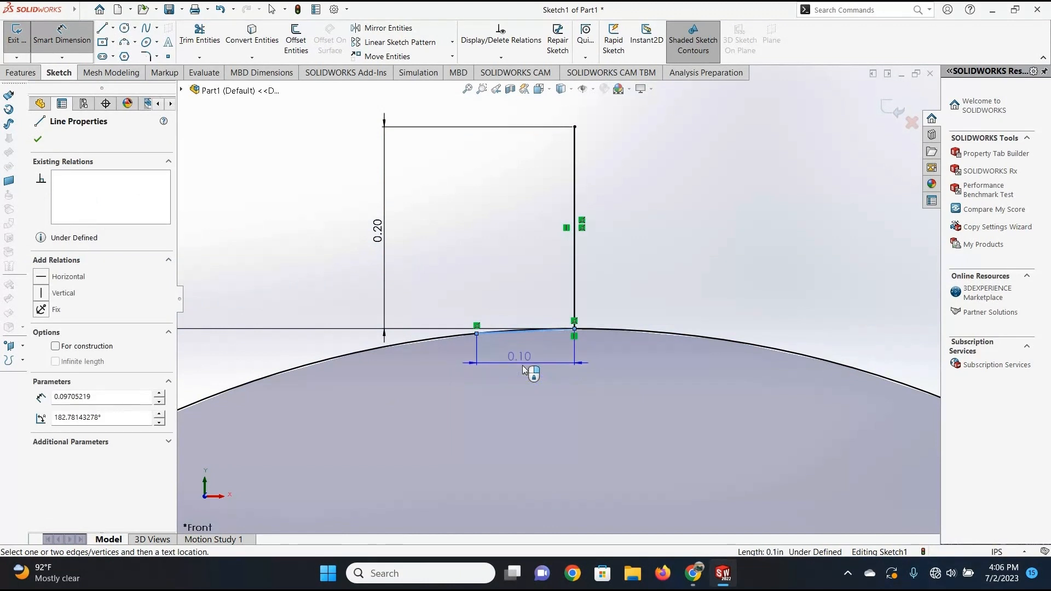
{"action": "left_click", "coordinate": [529, 368]}
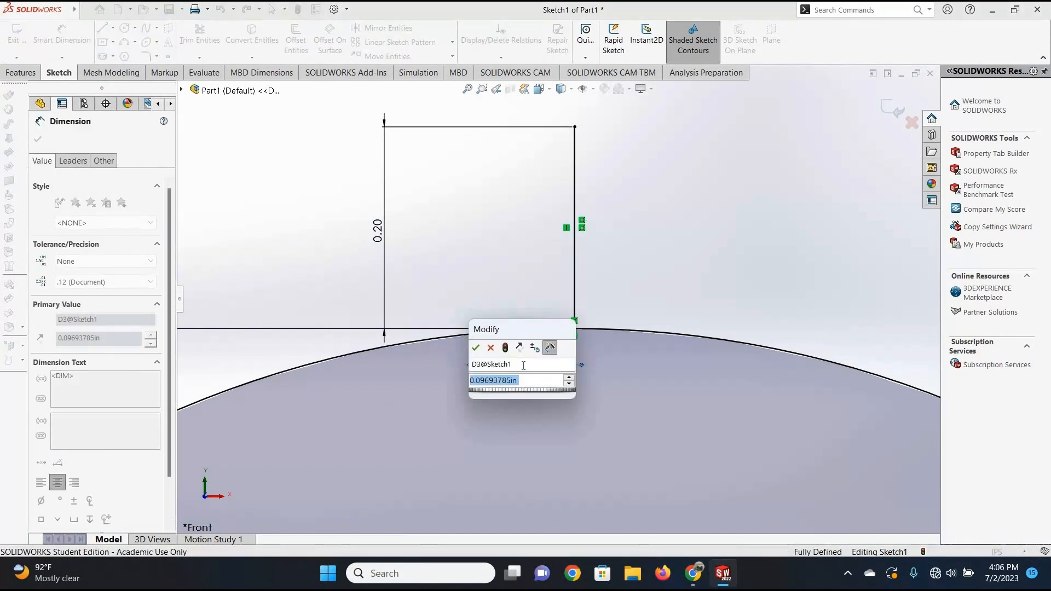
{"action": "type", "text": ".0"}
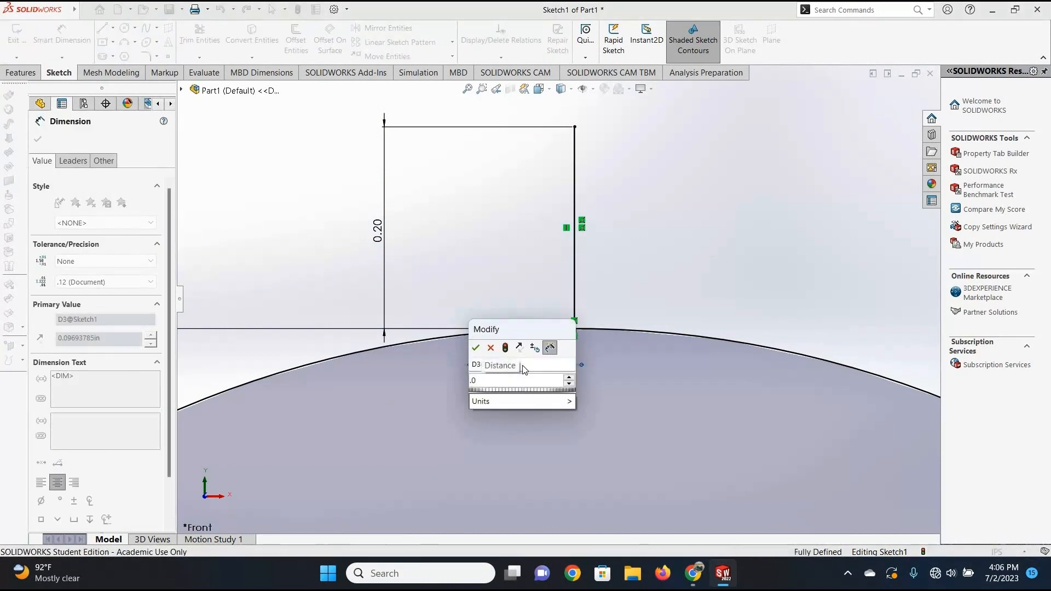
{"action": "type", "text": "8"}
{"action": "left_click", "coordinate": [479, 348]}
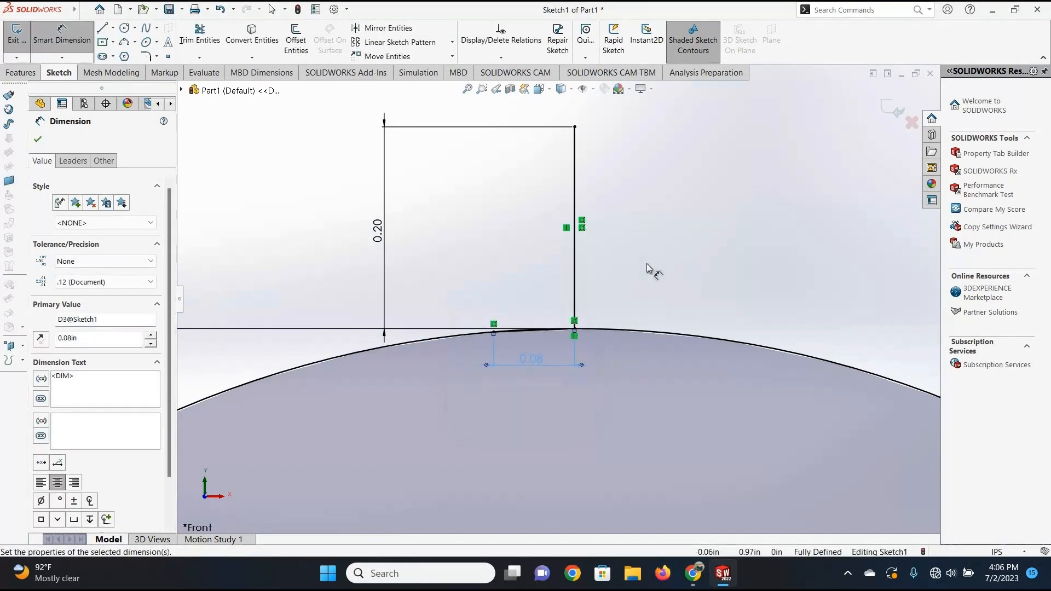
{"action": "left_click", "coordinate": [85, 10]}
{"action": "key", "text": "Escape"}
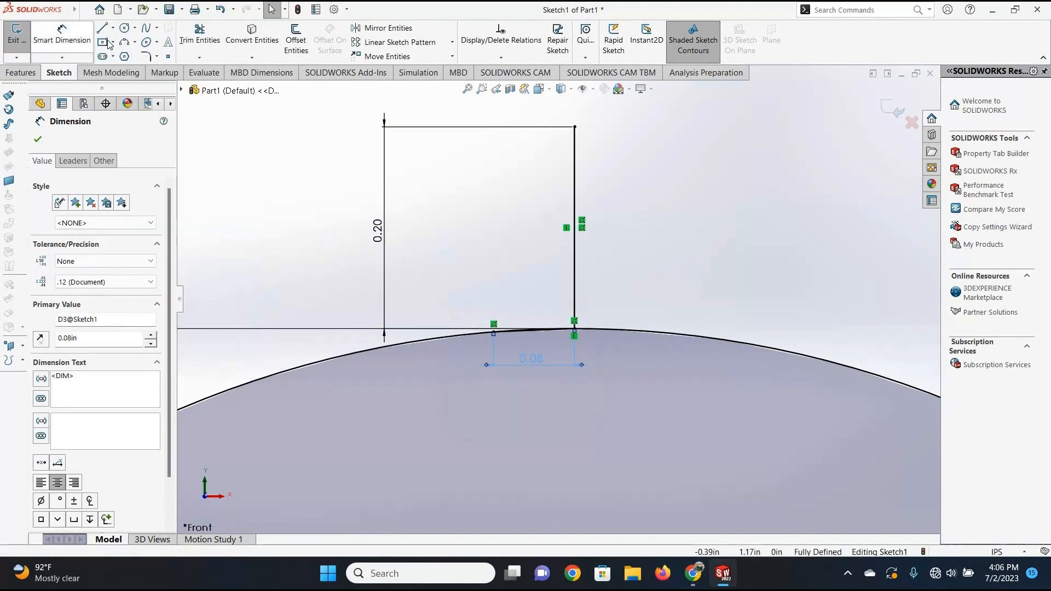
Sketch a three-point arc with a radius of about 0.16 in from the chord's outer end to the vertical line's upper end, bulging outward.
{"action": "left_click", "coordinate": [125, 46]}
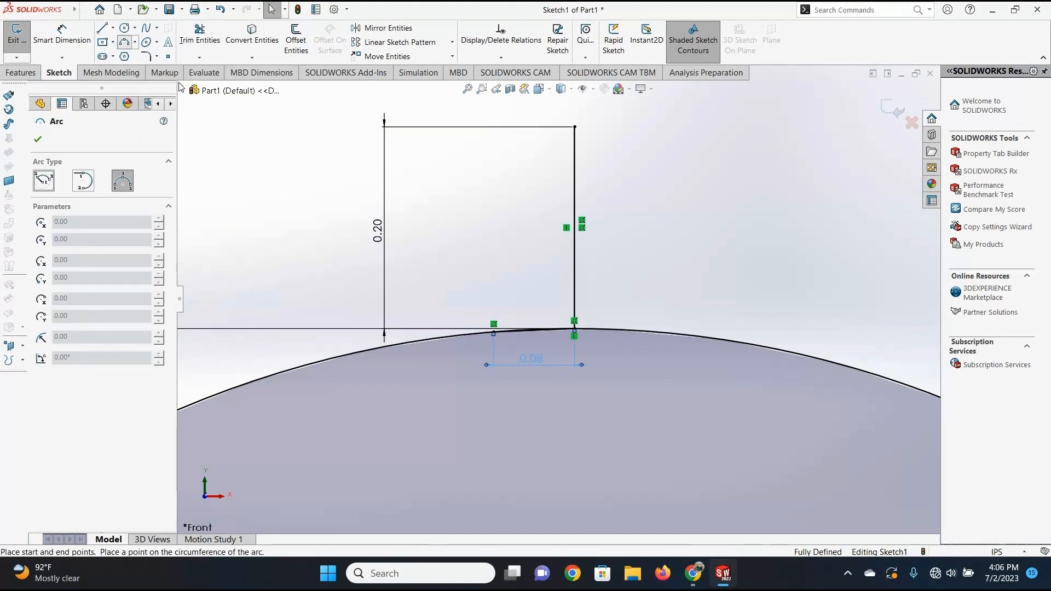
{"action": "left_click", "coordinate": [494, 324]}
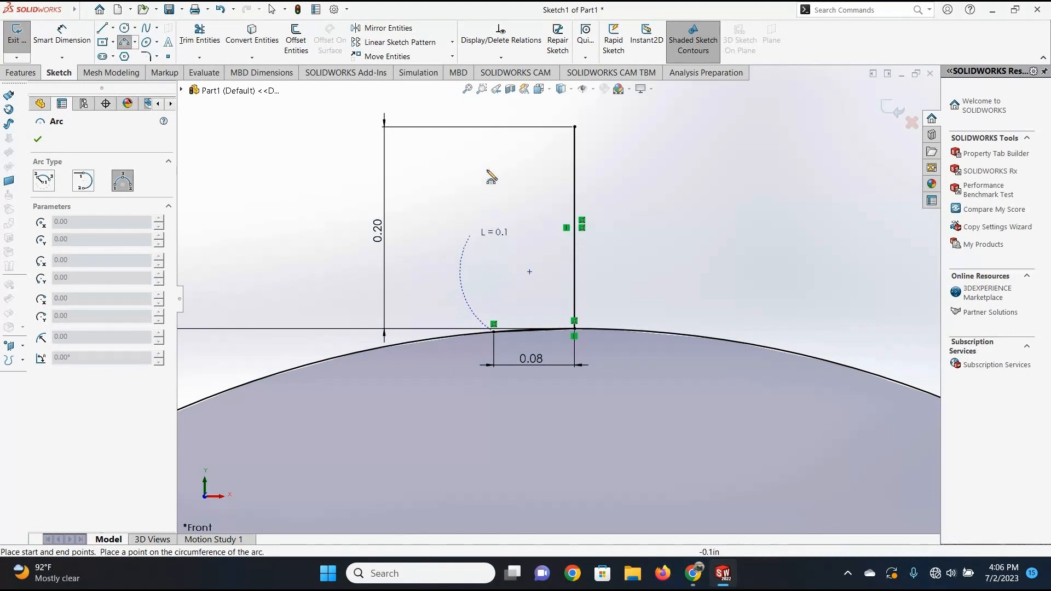
{"action": "left_click", "coordinate": [575, 127]}
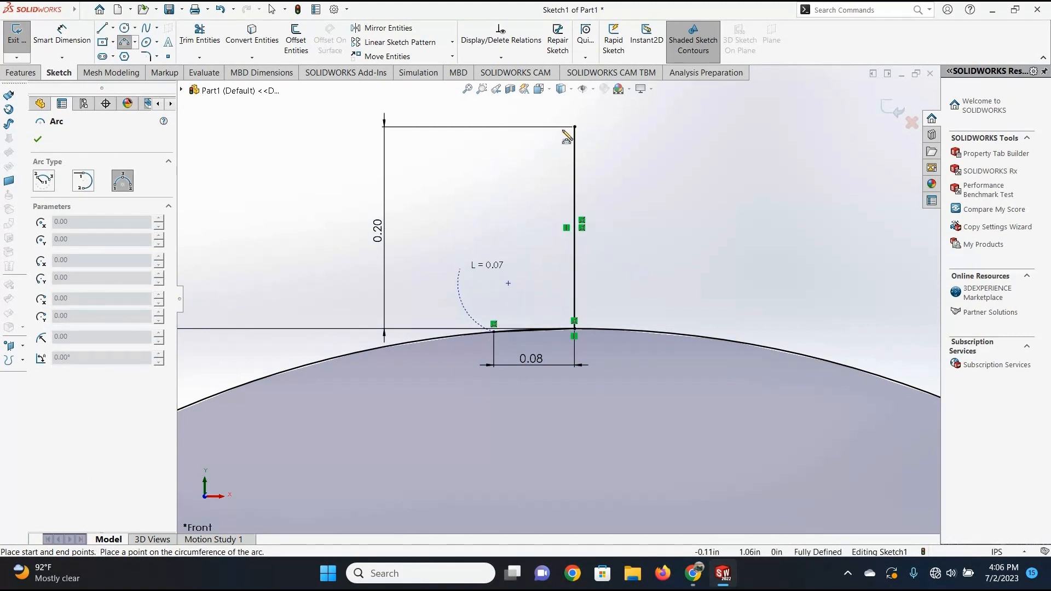
{"action": "left_click", "coordinate": [575, 127]}
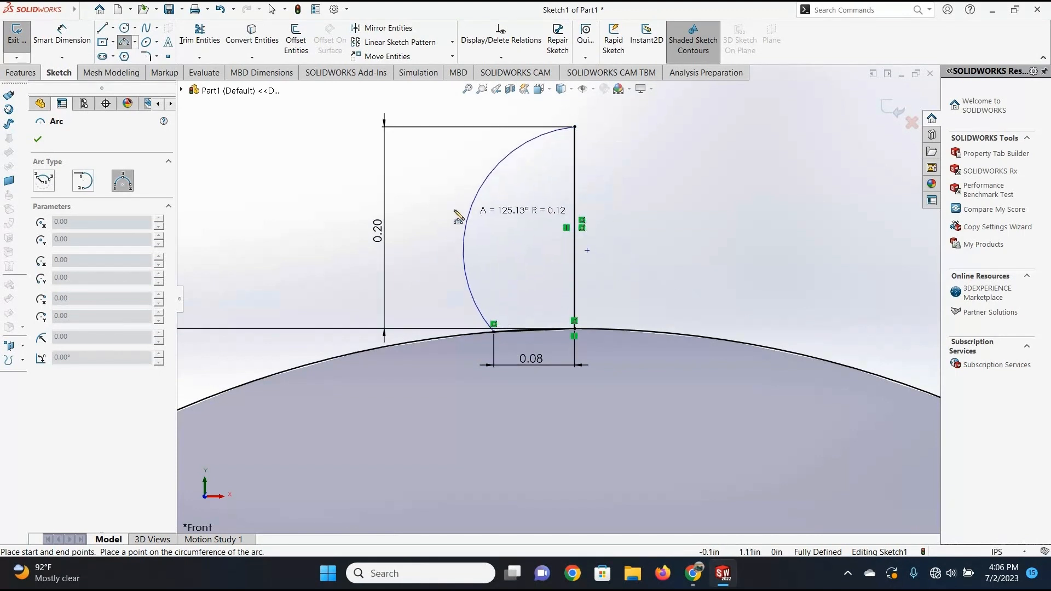
{"action": "left_click", "coordinate": [499, 219]}
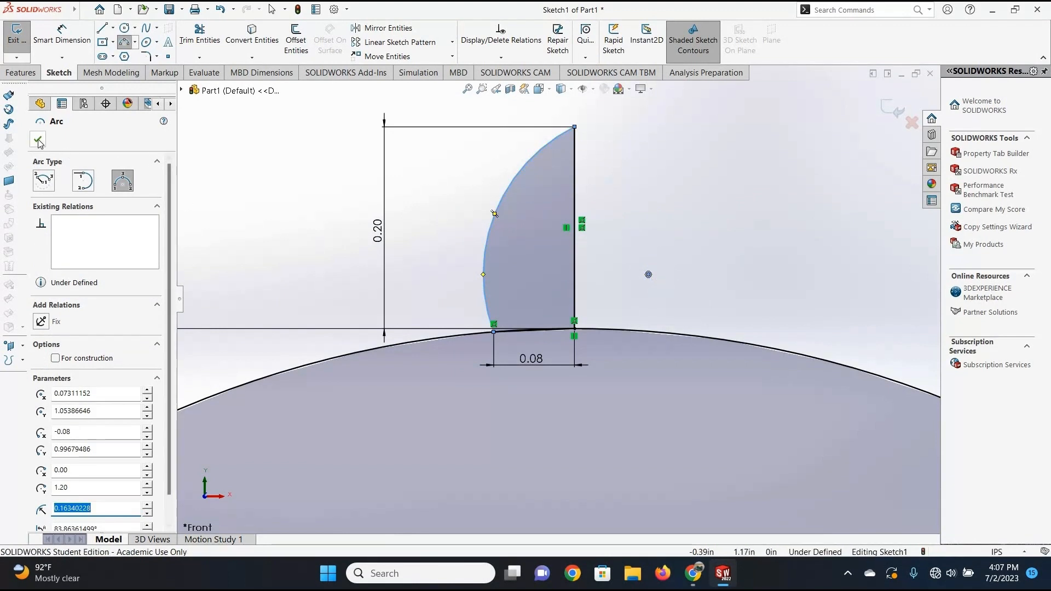
{"action": "key", "text": "Escape"}
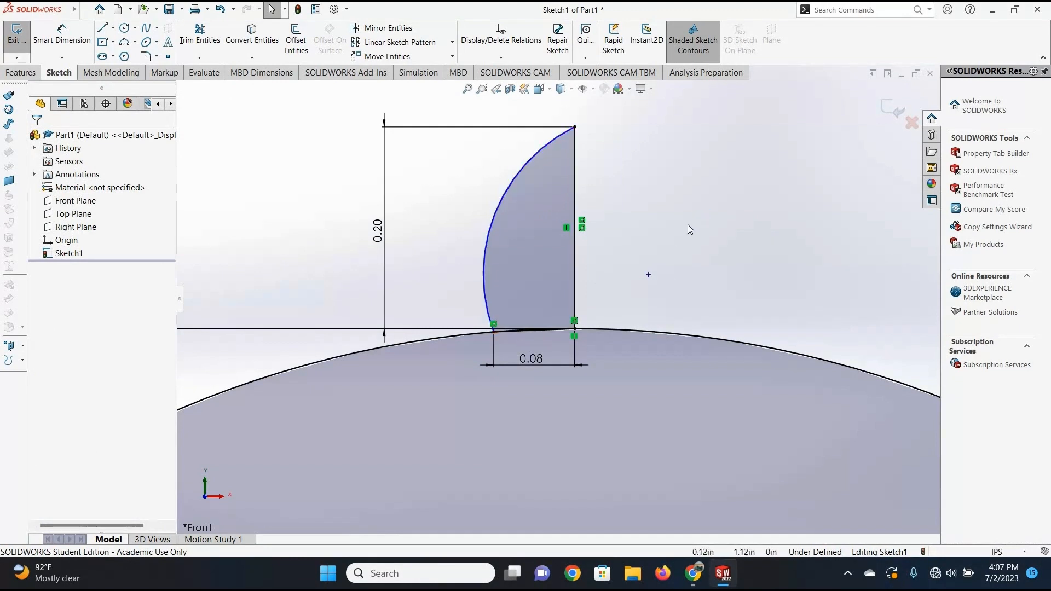
Mirror the arc and the short chord about the tooth's vertical line, keeping the originals.
{"action": "left_click", "coordinate": [411, 30]}
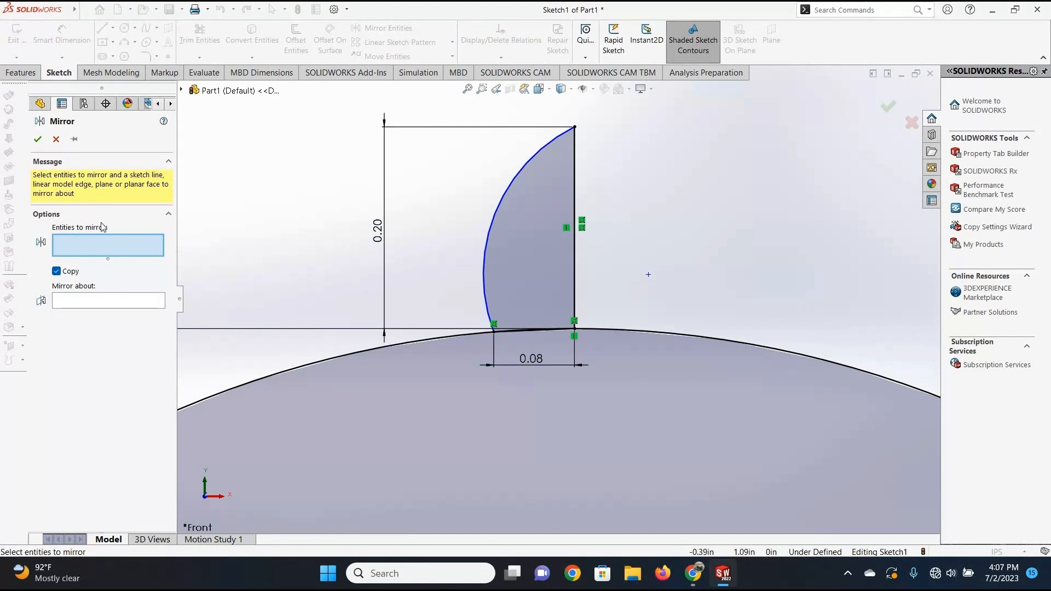
{"action": "left_click", "coordinate": [107, 300]}
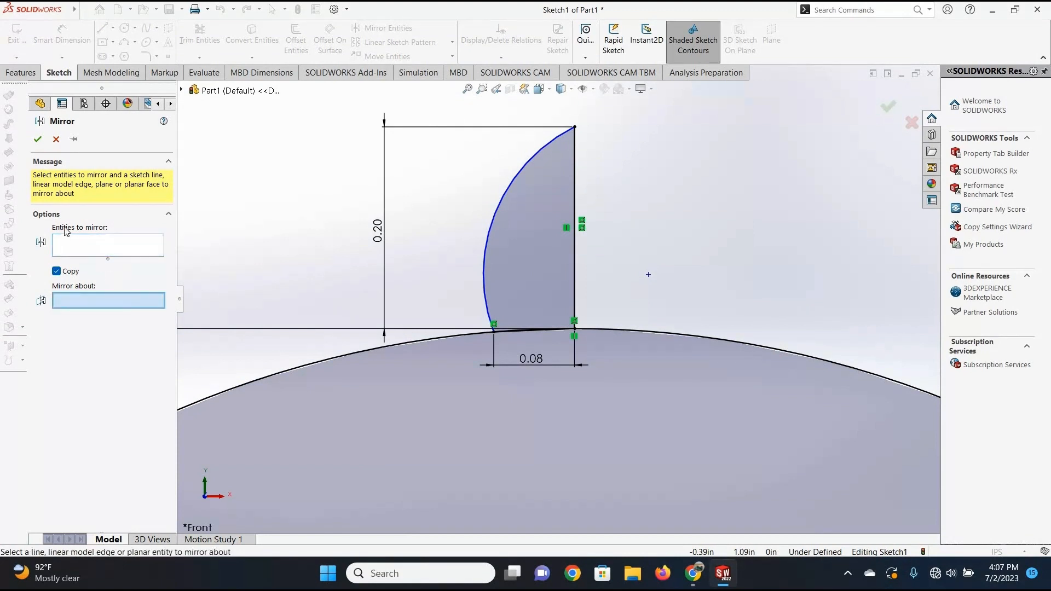
{"action": "left_click", "coordinate": [72, 241]}
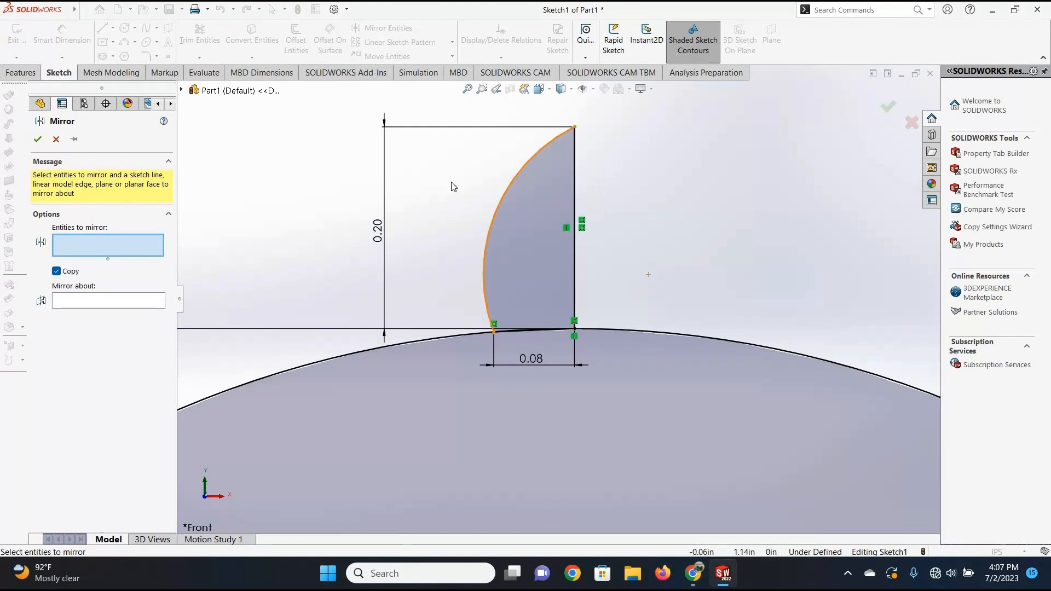
{"action": "left_click", "coordinate": [509, 190]}
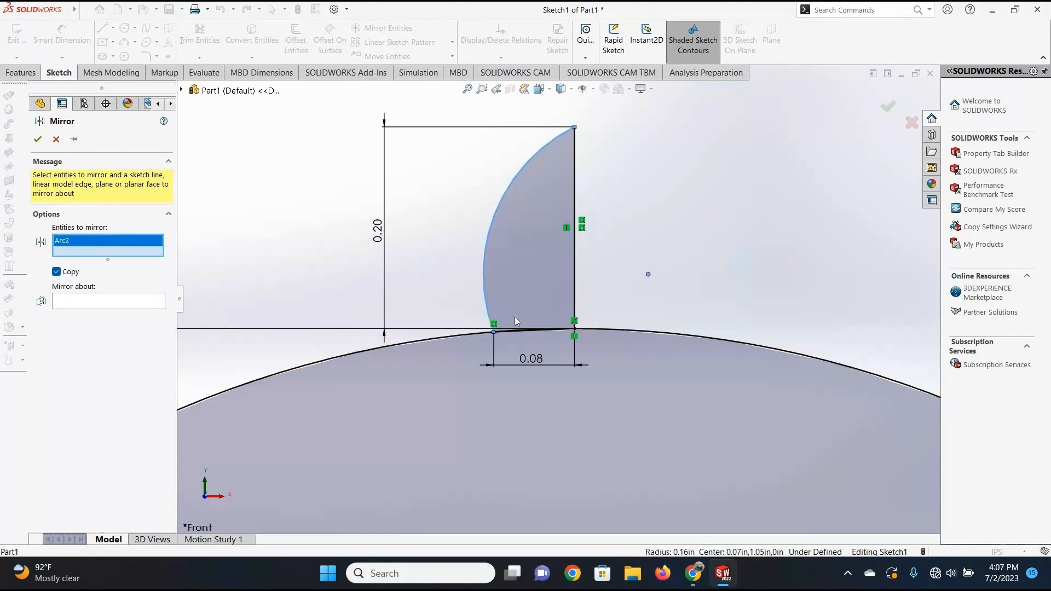
{"action": "scroll", "coordinate": [506, 327], "scroll_direction": "down", "scroll_amount": 2}
{"action": "scroll", "coordinate": [506, 326], "scroll_direction": "down", "scroll_amount": 3}
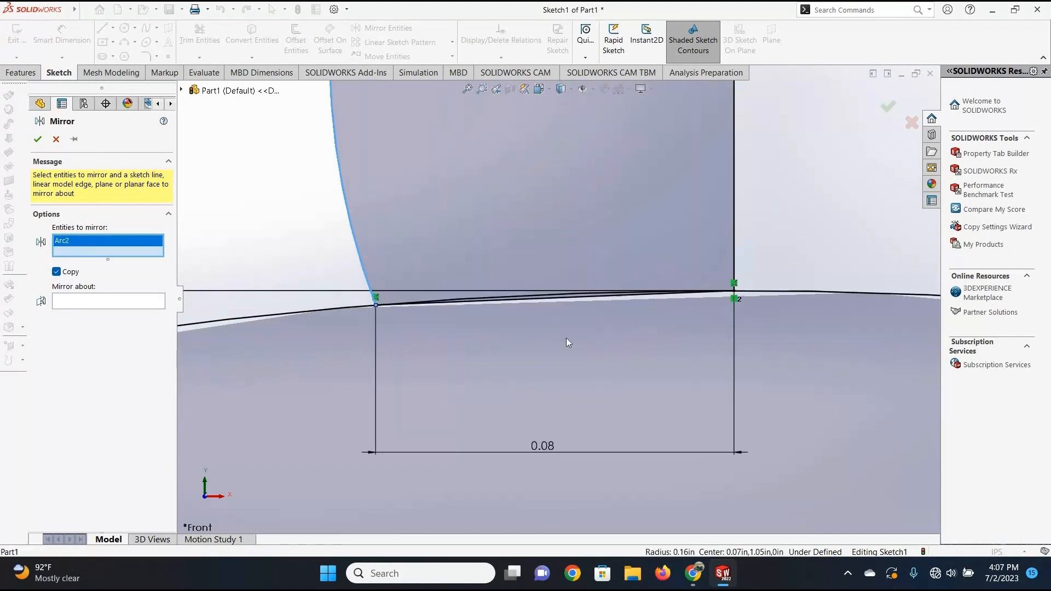
{"action": "left_click", "coordinate": [564, 300]}
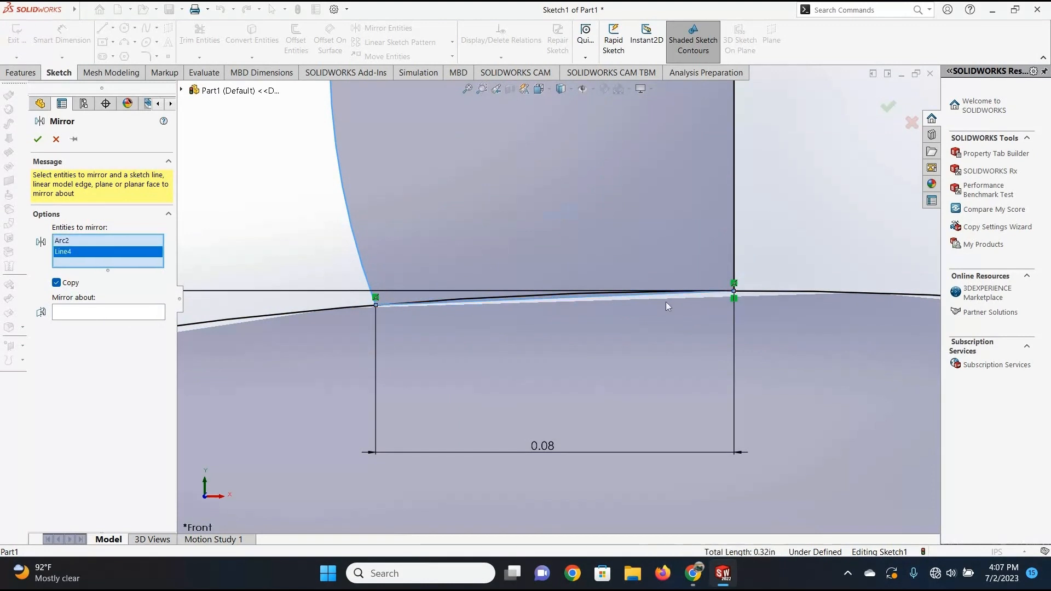
{"action": "scroll", "coordinate": [533, 292], "scroll_direction": "up", "scroll_amount": 5}
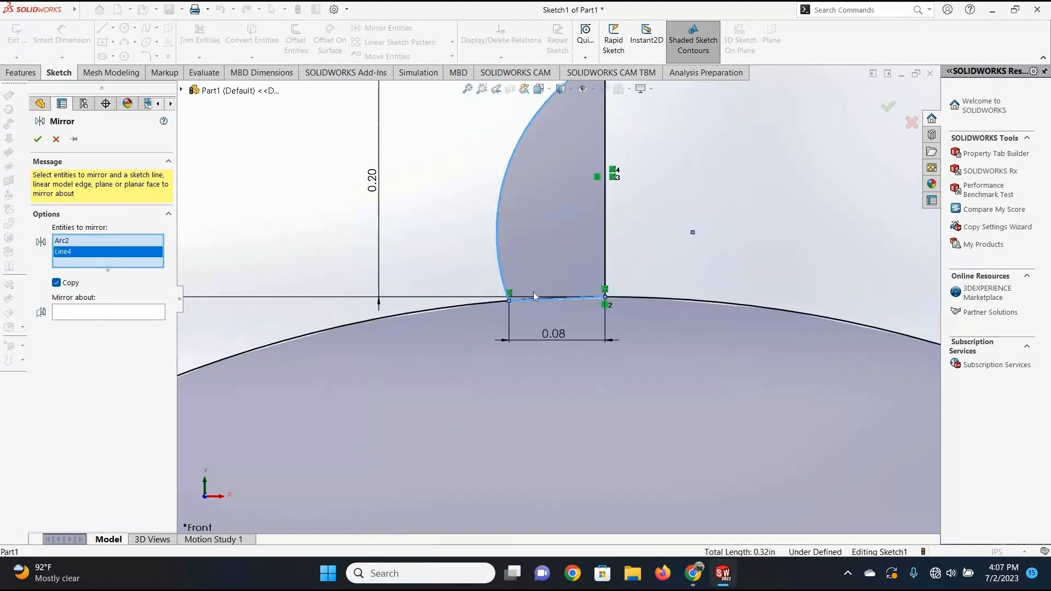
{"action": "scroll", "coordinate": [548, 334], "scroll_direction": "up", "scroll_amount": 5}
{"action": "scroll", "coordinate": [546, 335], "scroll_direction": "down", "scroll_amount": 3}
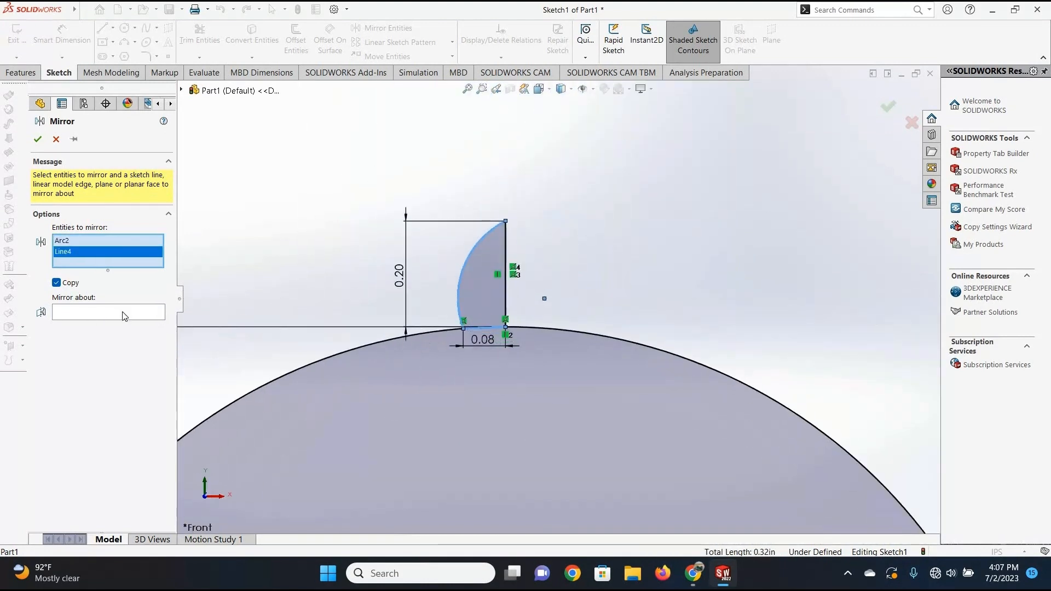
{"action": "left_click", "coordinate": [71, 312]}
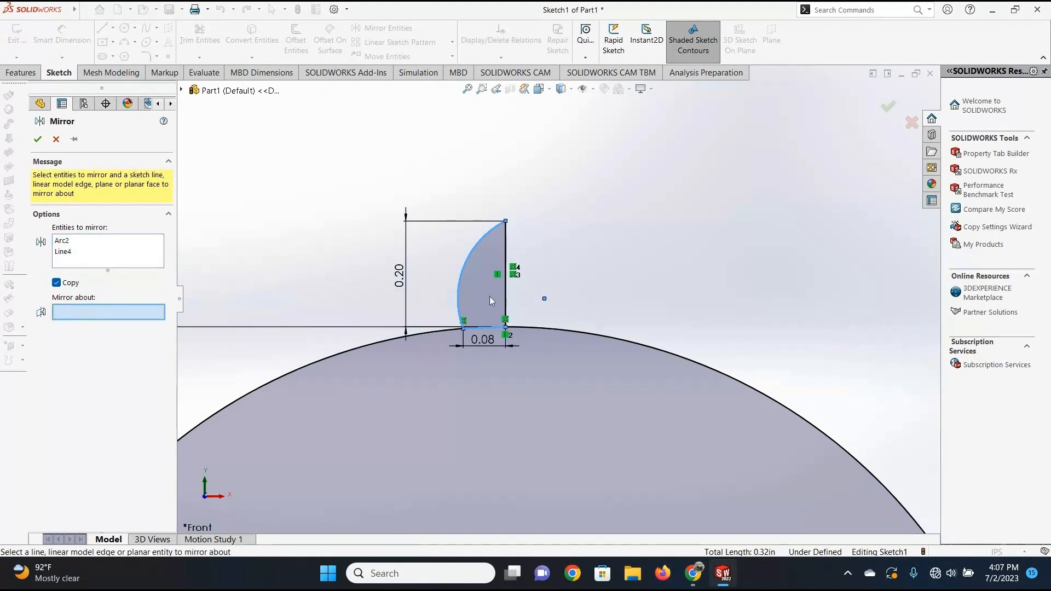
{"action": "left_click", "coordinate": [507, 255]}
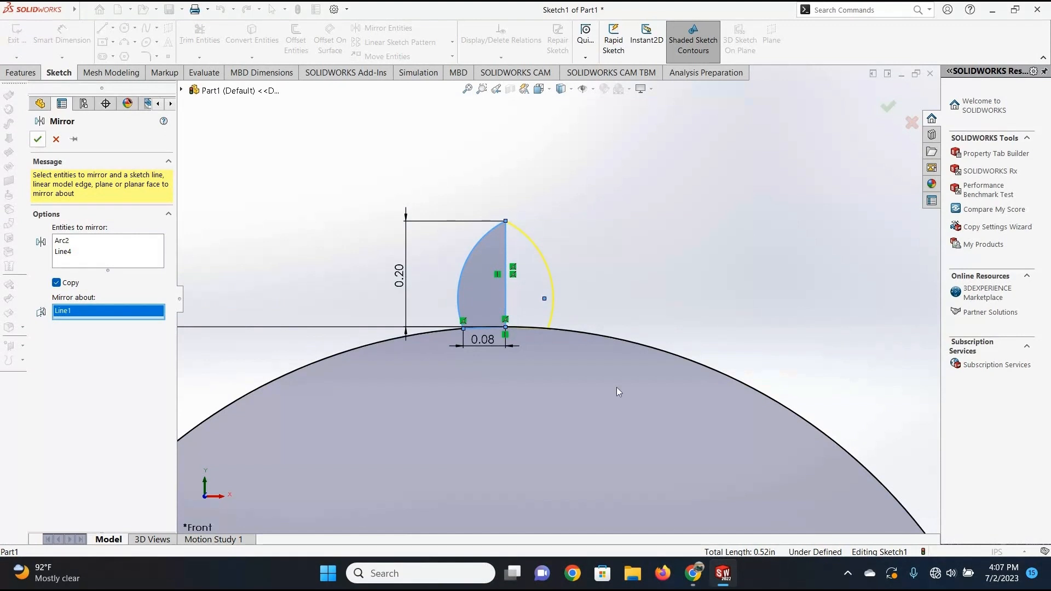
{"action": "key", "text": "Return"}
Dimension the distance between the two arcs' centre points as 0.15 in and shift that dimension slightly upward.
{"action": "scroll", "coordinate": [556, 307], "scroll_direction": "down", "scroll_amount": 2}
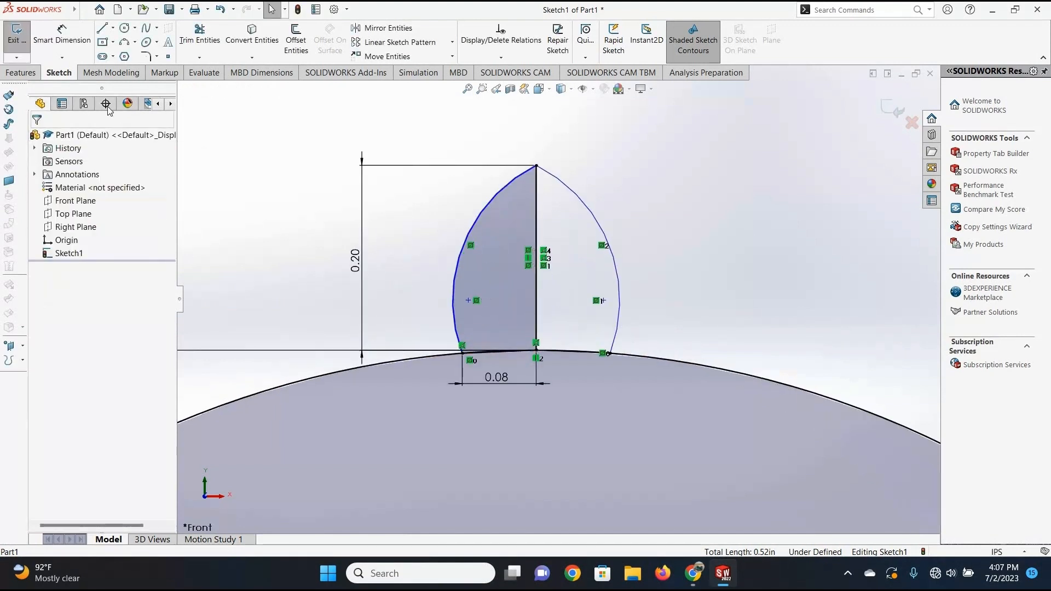
{"action": "left_click", "coordinate": [62, 36]}
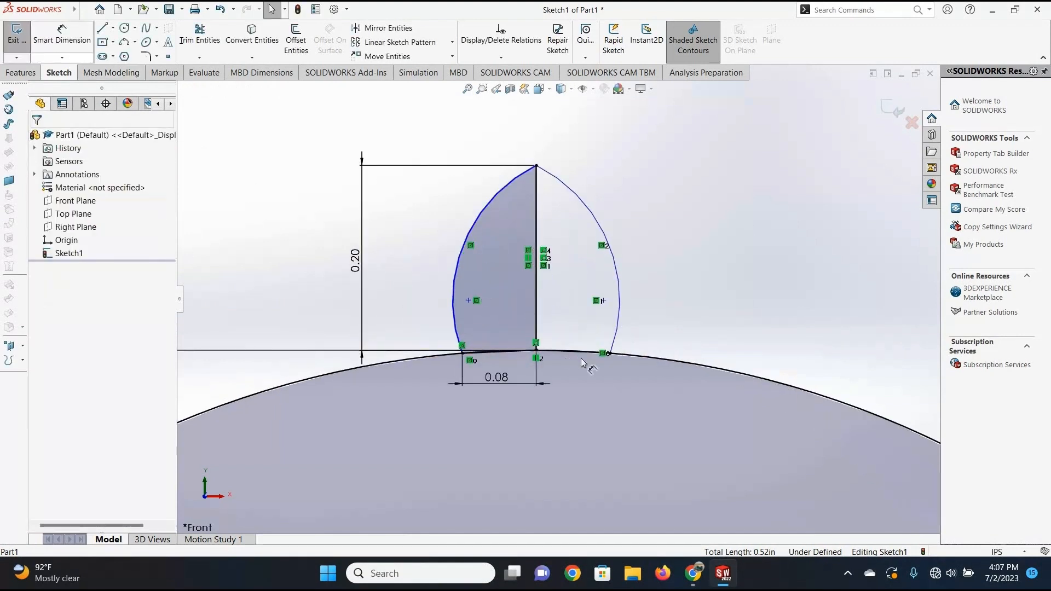
{"action": "left_click", "coordinate": [469, 300]}
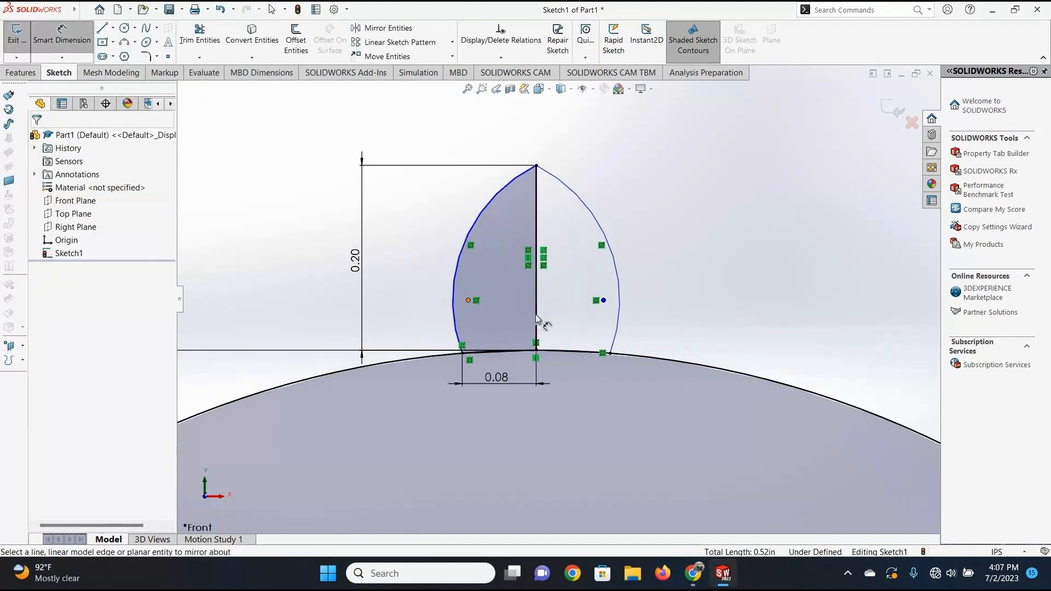
{"action": "left_click", "coordinate": [604, 301]}
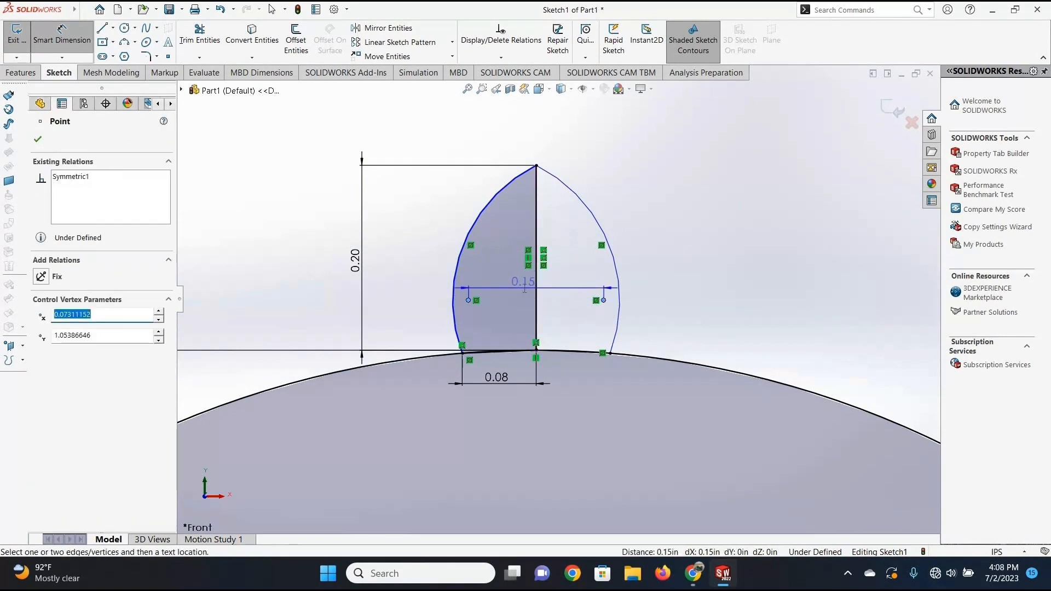
{"action": "left_click", "coordinate": [524, 289]}
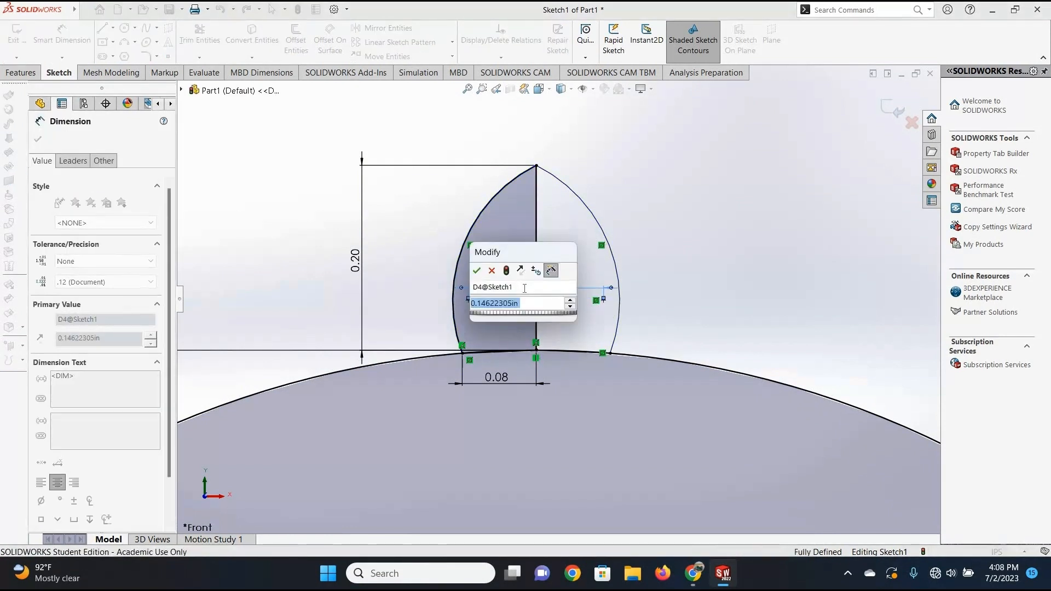
{"action": "type", "text": ".0"}
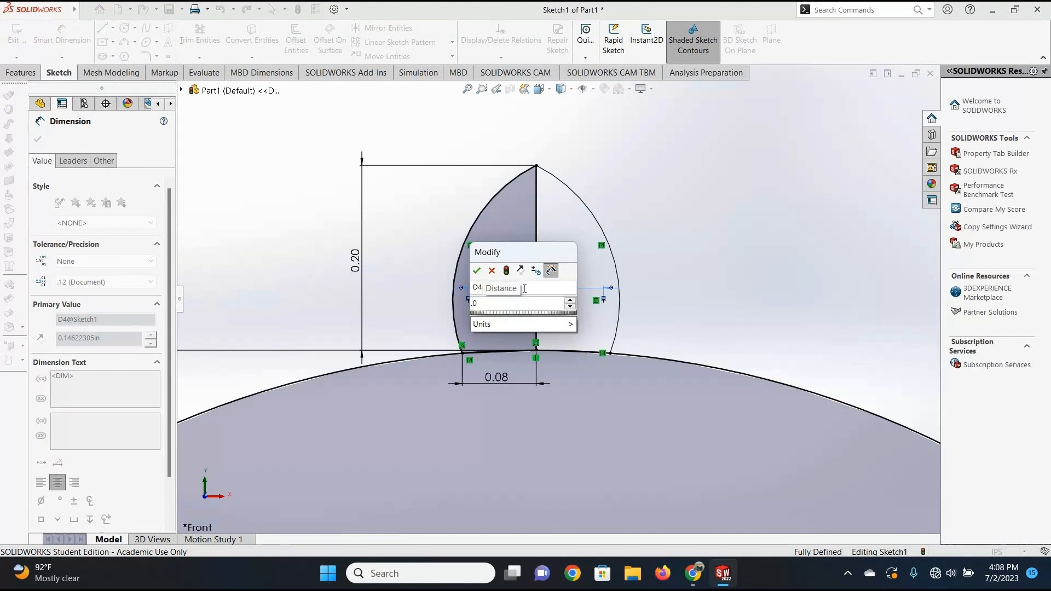
{"action": "key", "text": "BackSpace"}
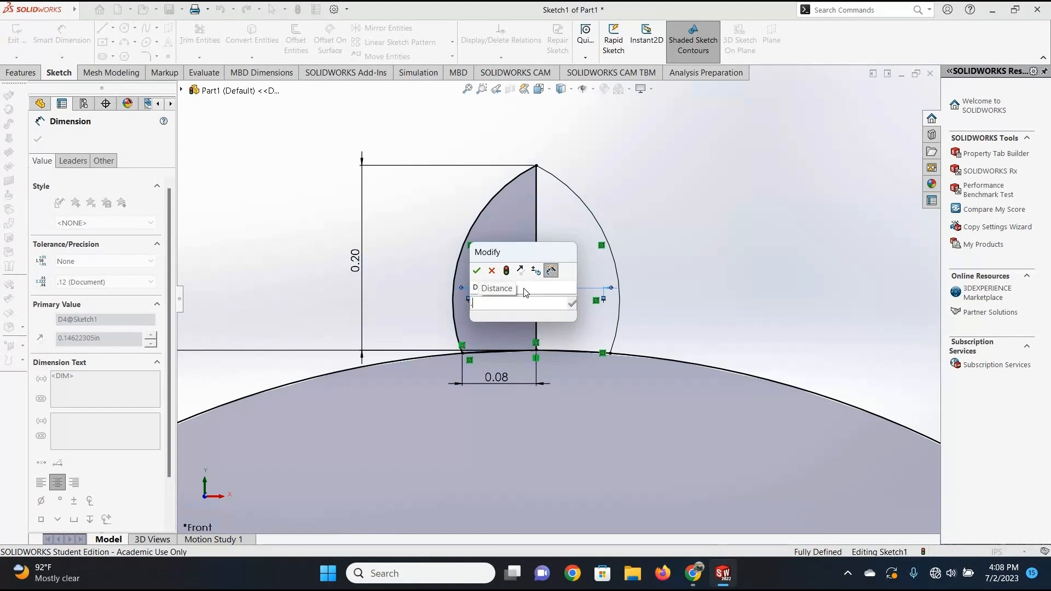
{"action": "type", "text": "15"}
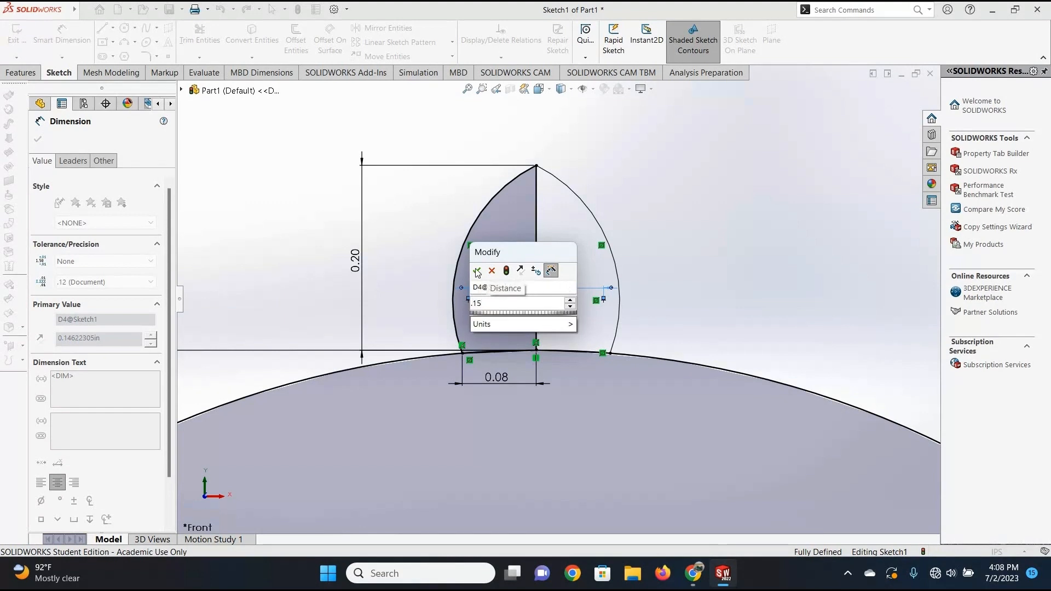
{"action": "left_click", "coordinate": [477, 270]}
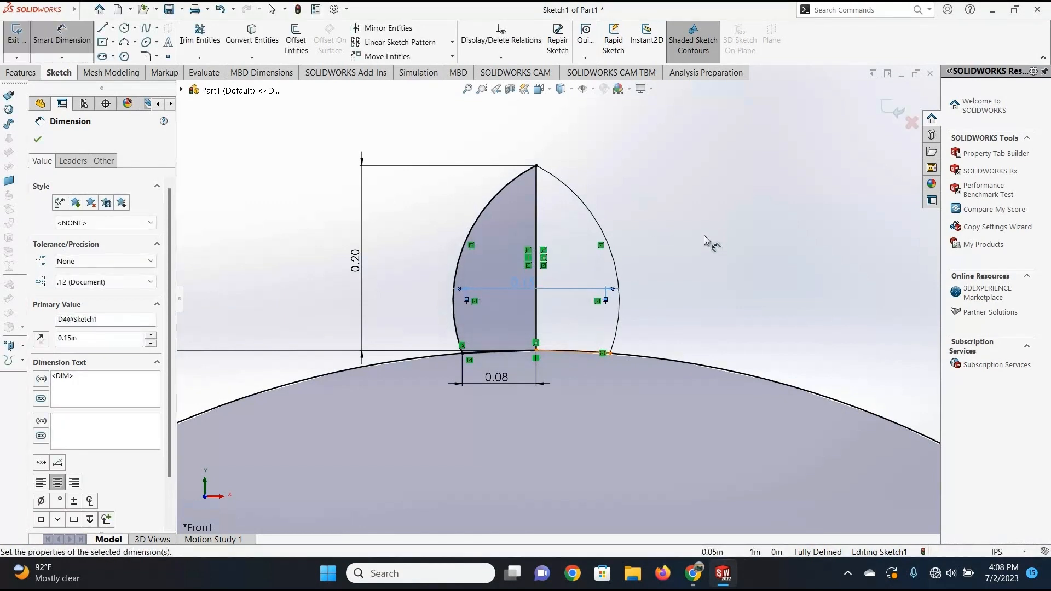
{"action": "left_click", "coordinate": [713, 253]}
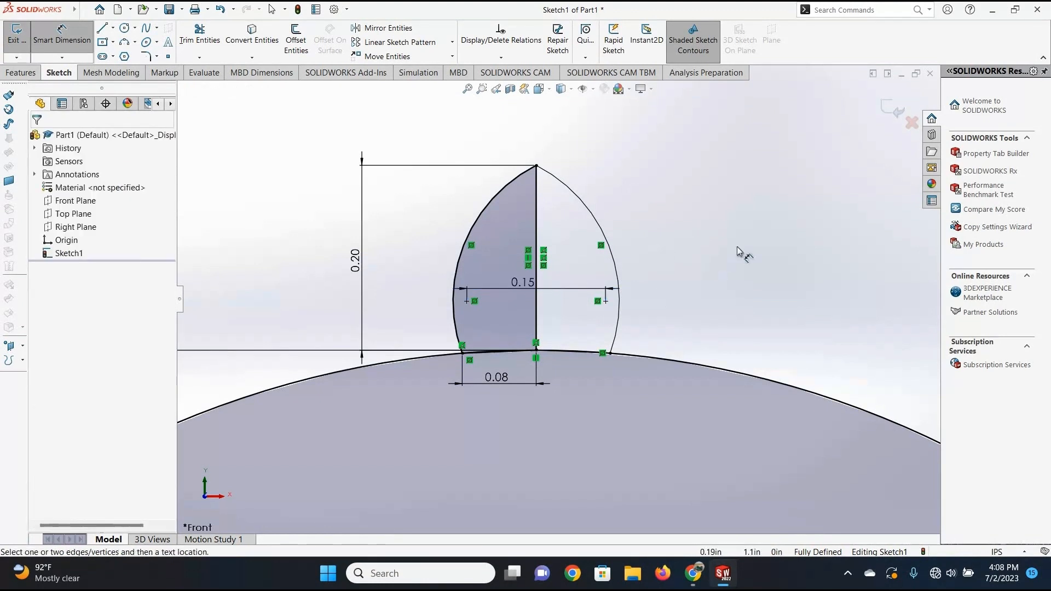
{"action": "left_click", "coordinate": [69, 43]}
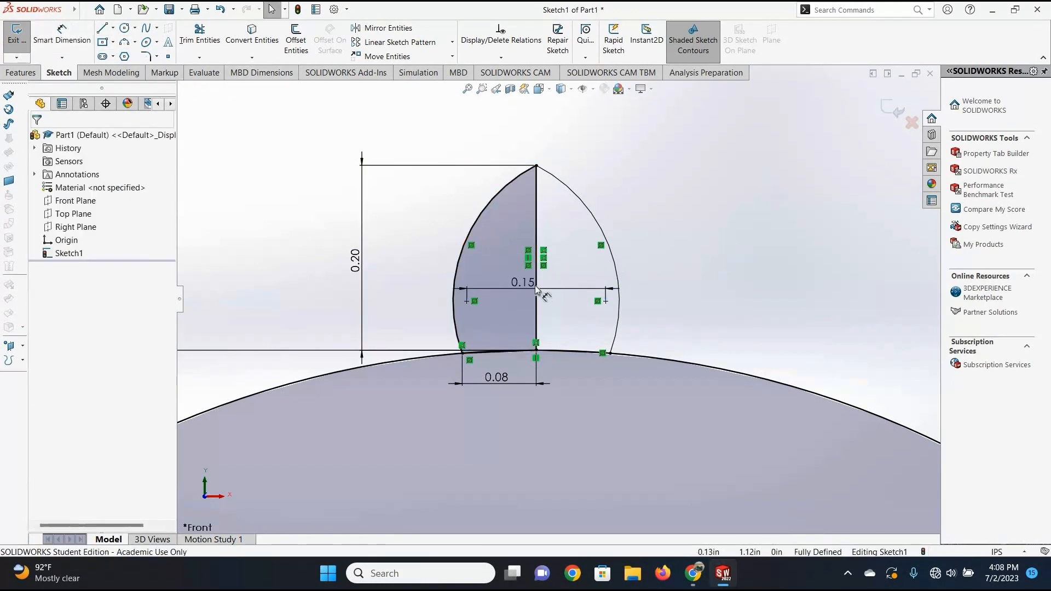
{"action": "left_click_drag", "start_coordinate": [541, 282], "coordinate": [550, 276]}
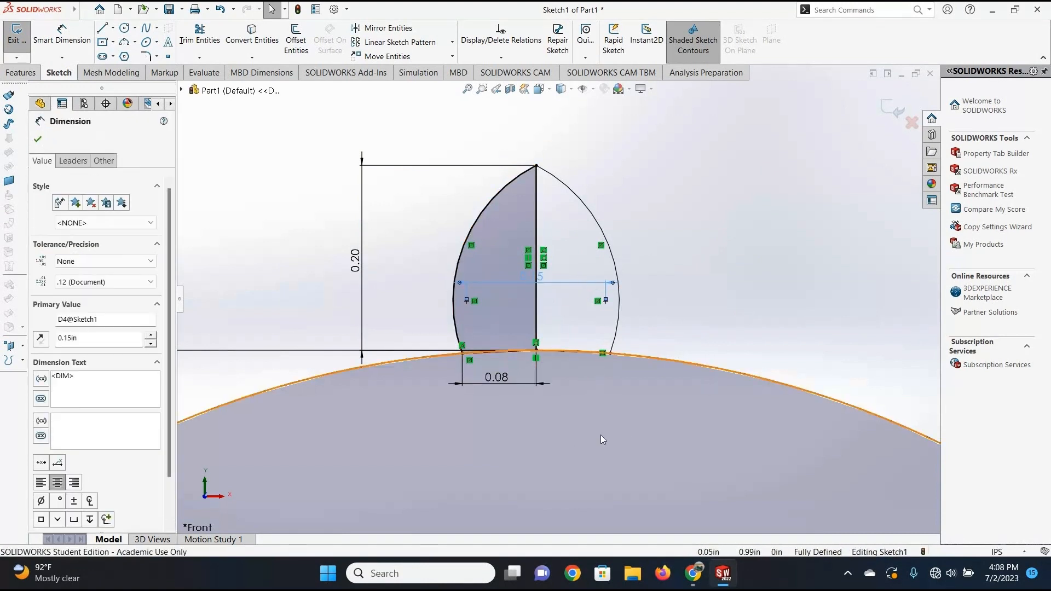
{"action": "key", "text": "f"}
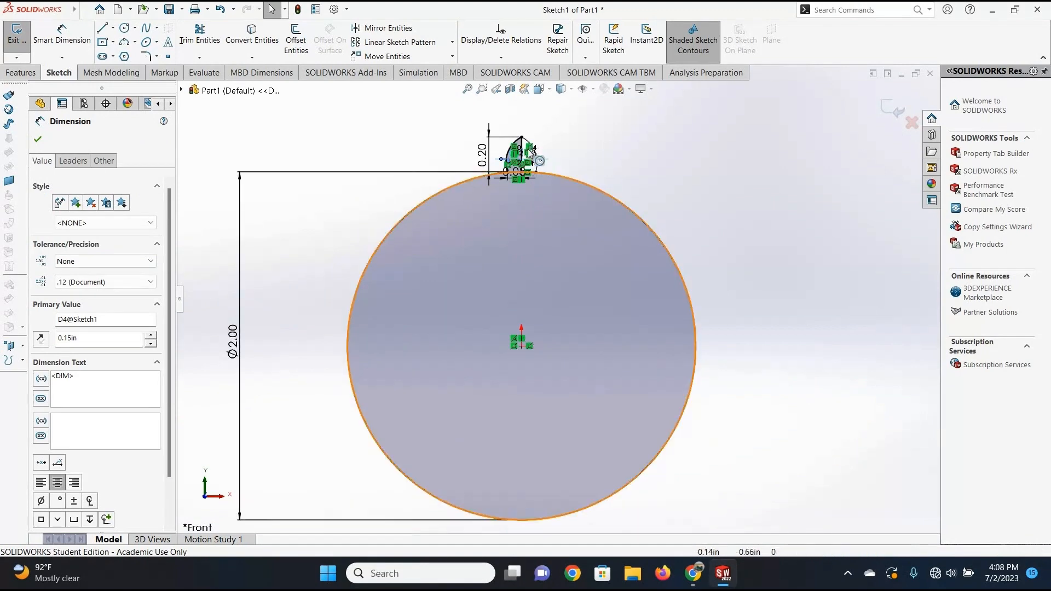
Convert the tooth's vertical centre line to construction geometry.
{"action": "scroll", "coordinate": [529, 153], "scroll_direction": "down", "scroll_amount": 5}
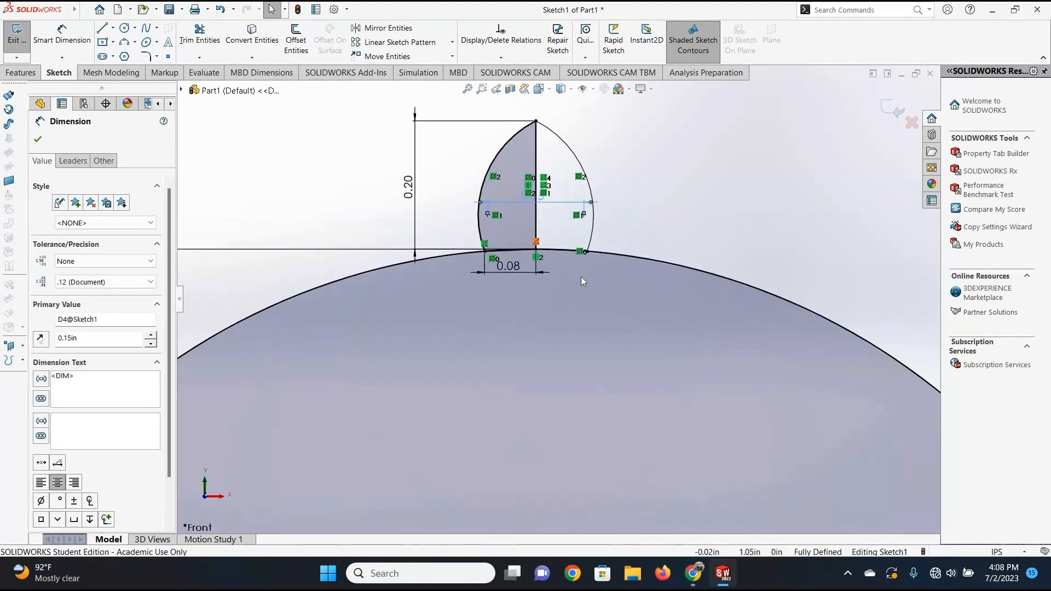
{"action": "scroll", "coordinate": [543, 174], "scroll_direction": "down", "scroll_amount": 3}
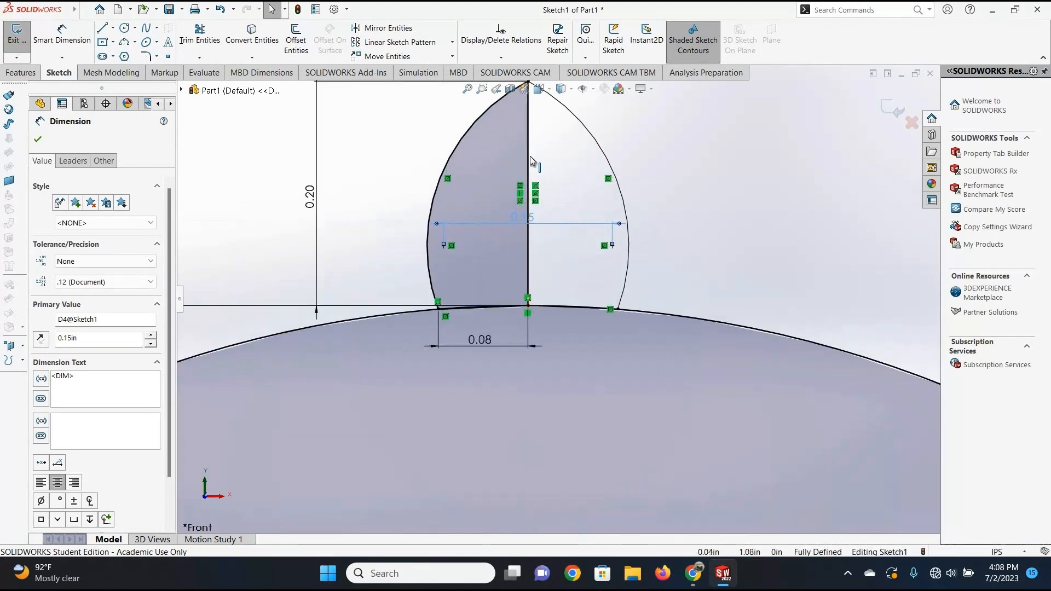
{"action": "right_click", "coordinate": [528, 156]}
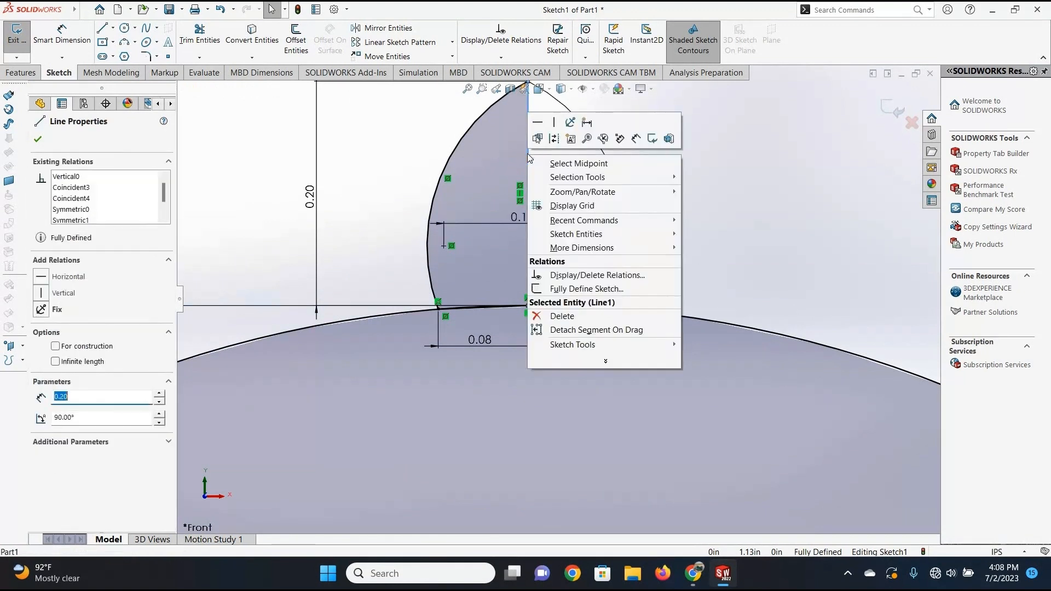
{"action": "left_click", "coordinate": [554, 140]}
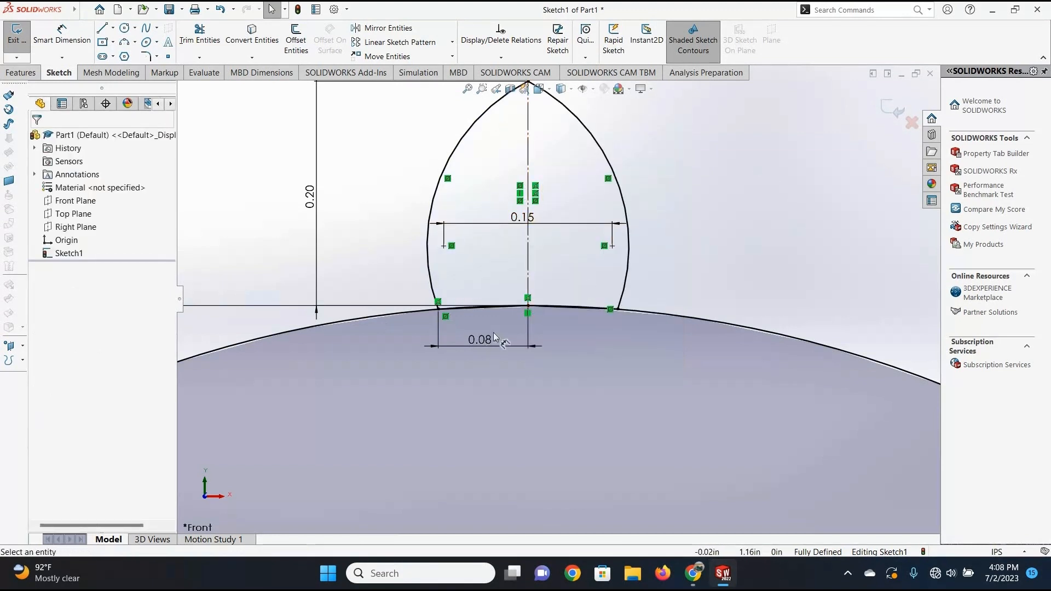
Convert the short chord on the left half of the tooth's base to construction geometry.
{"action": "scroll", "coordinate": [446, 321], "scroll_direction": "down", "scroll_amount": 6}
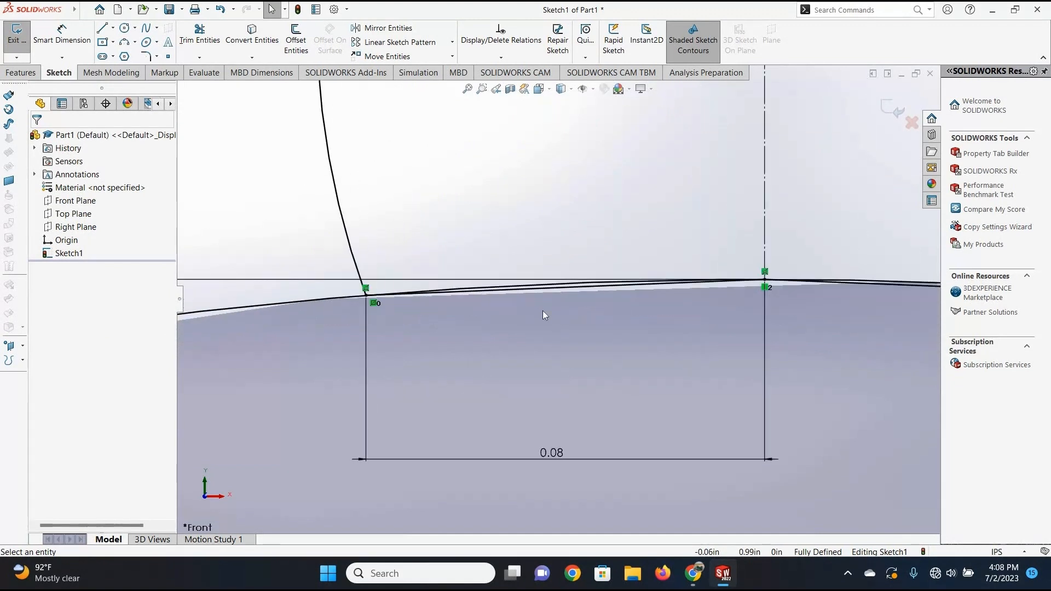
{"action": "scroll", "coordinate": [534, 304], "scroll_direction": "down", "scroll_amount": 3}
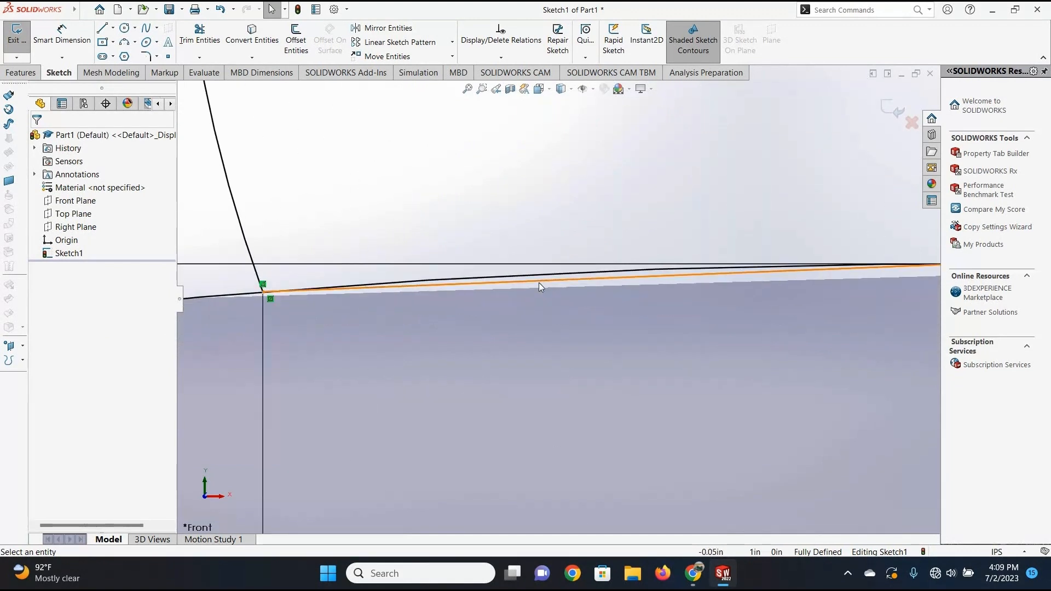
{"action": "left_click", "coordinate": [539, 285]}
{"action": "right_click", "coordinate": [540, 285]}
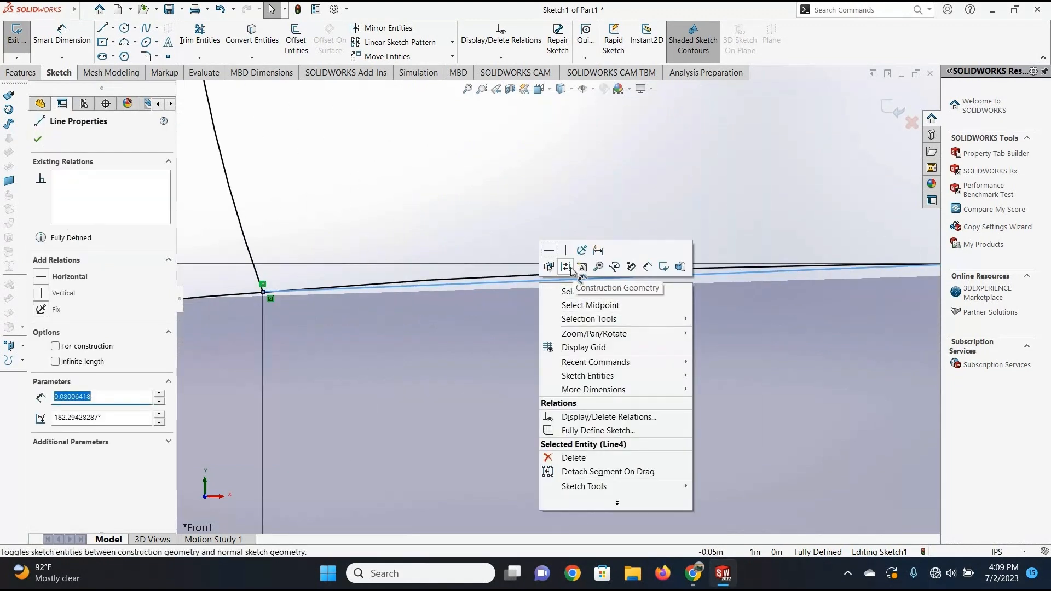
{"action": "left_click", "coordinate": [566, 267]}
Convert the mirrored chord on the right half of the tooth's base to construction geometry.
{"action": "scroll", "coordinate": [711, 291], "scroll_direction": "up", "scroll_amount": 4}
{"action": "scroll", "coordinate": [810, 303], "scroll_direction": "down", "scroll_amount": 4}
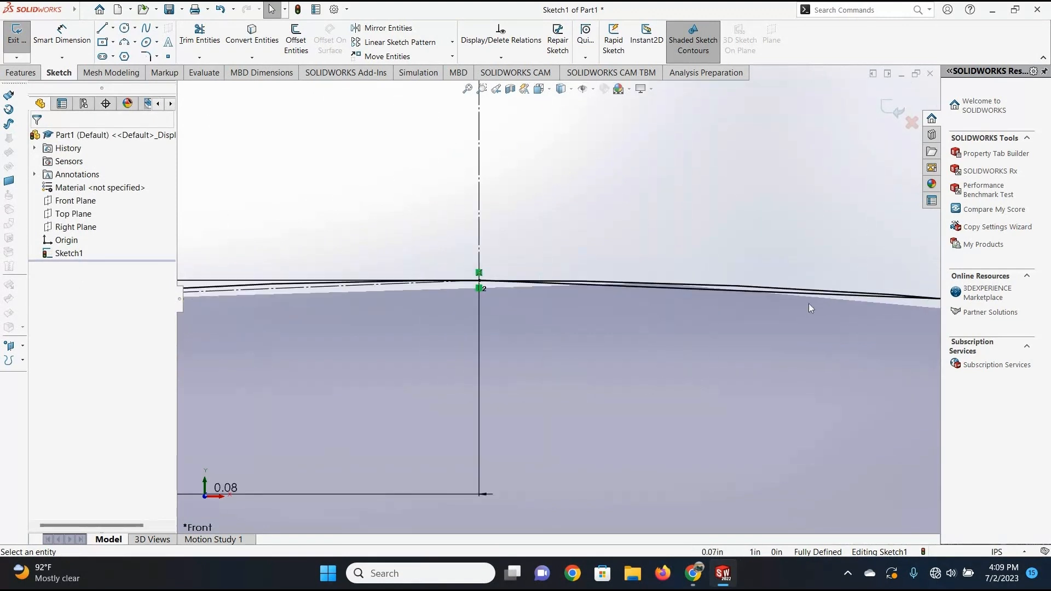
{"action": "scroll", "coordinate": [492, 296], "scroll_direction": "up", "scroll_amount": 3}
{"action": "scroll", "coordinate": [501, 291], "scroll_direction": "down", "scroll_amount": 4}
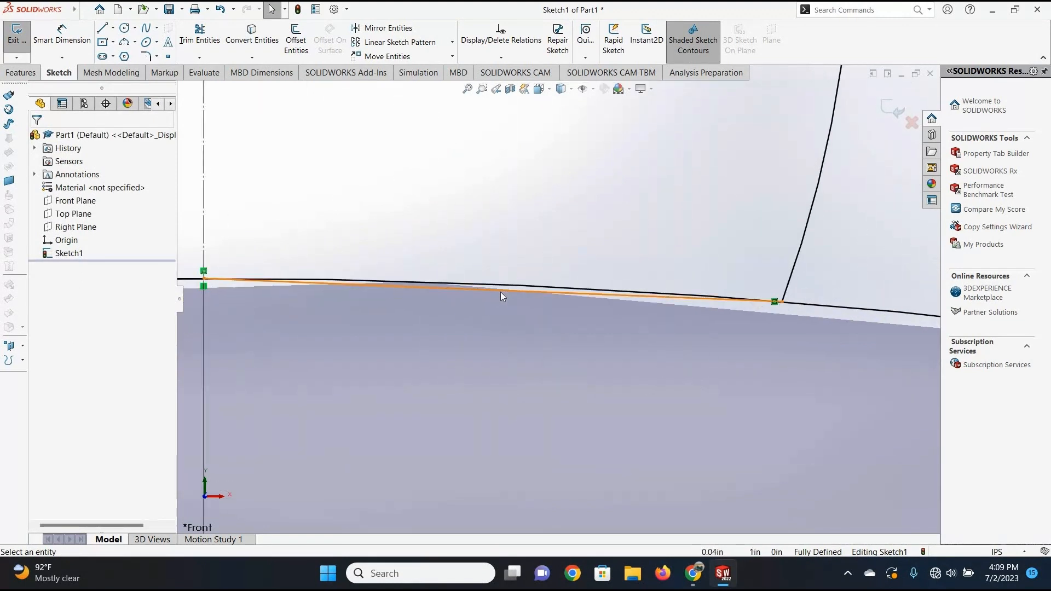
{"action": "left_click", "coordinate": [519, 294]}
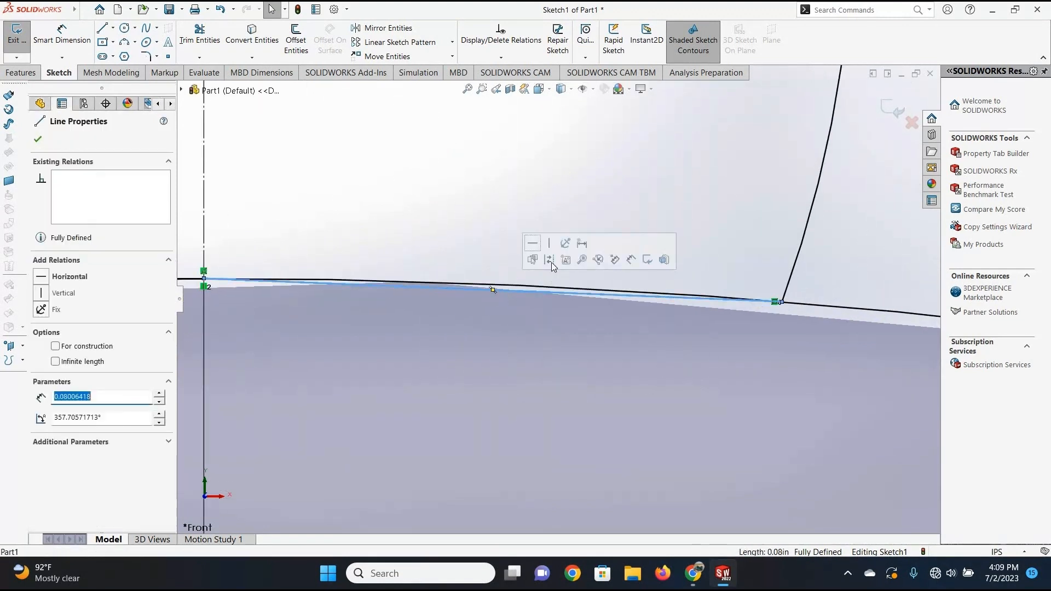
{"action": "left_click", "coordinate": [495, 334]}
{"action": "scroll", "coordinate": [495, 333], "scroll_direction": "up", "scroll_amount": 5}
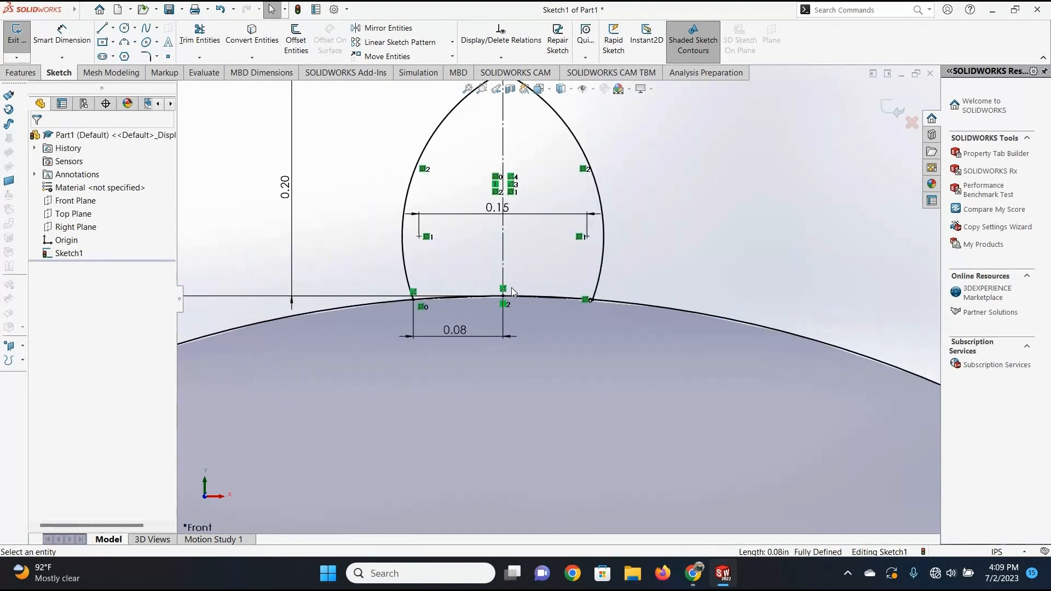
Trim away the portions of the 2 in circle between the tooth's two arcs with Power trim.
{"action": "left_click", "coordinate": [199, 39]}
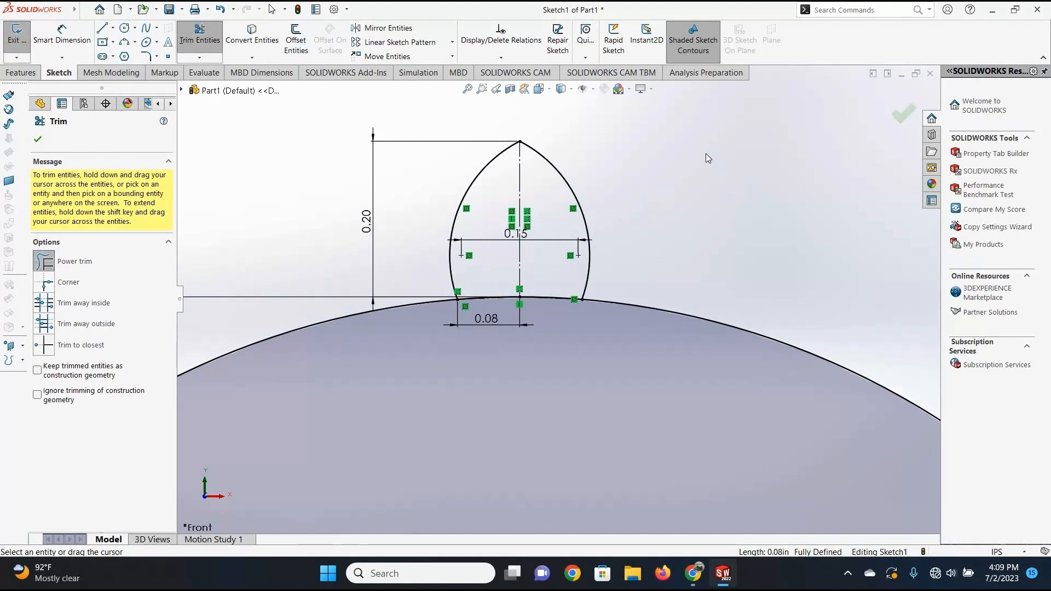
{"action": "left_click_drag", "start_coordinate": [669, 143], "coordinate": [714, 177]}
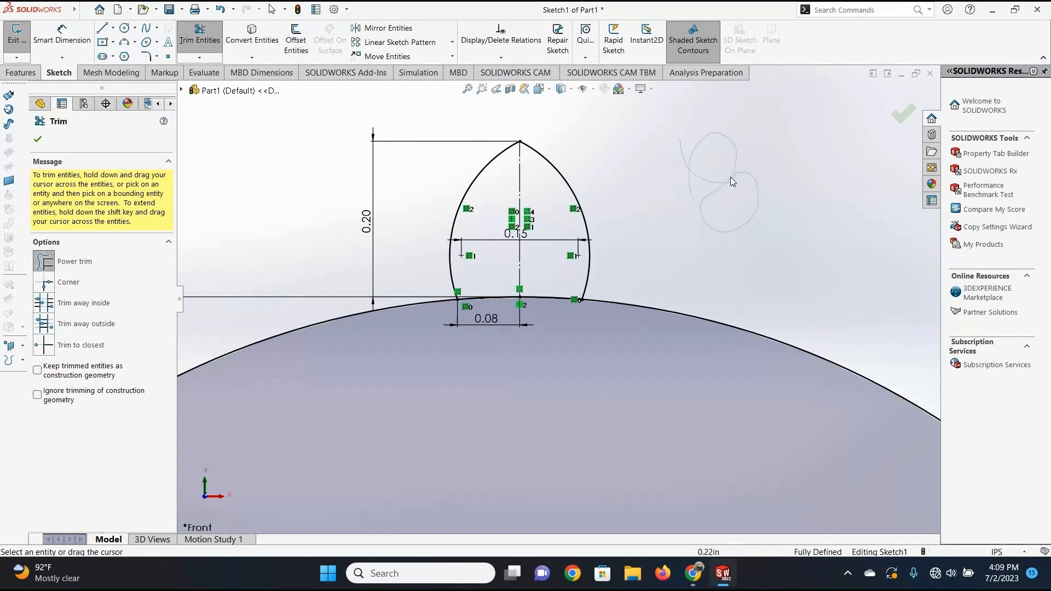
{"action": "scroll", "coordinate": [547, 288], "scroll_direction": "down", "scroll_amount": 10}
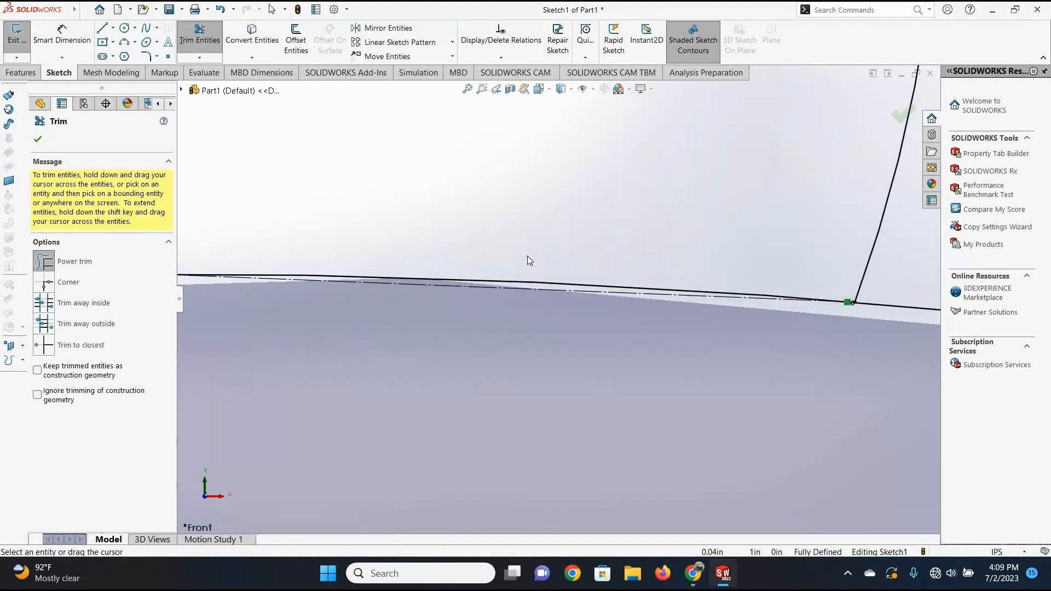
{"action": "scroll", "coordinate": [527, 255], "scroll_direction": "down", "scroll_amount": 2}
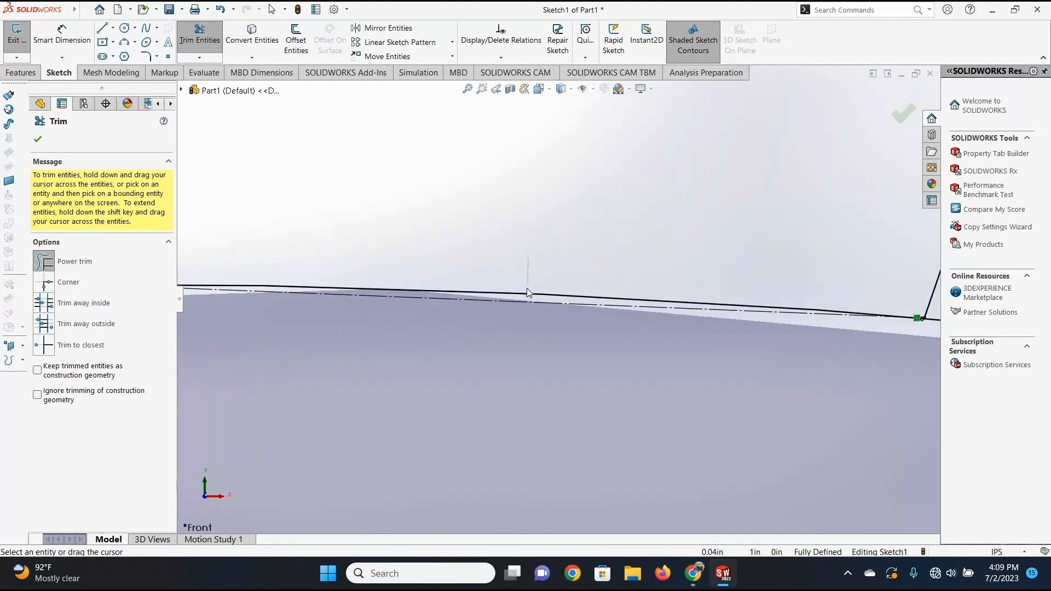
{"action": "mouse_move", "coordinate": [527, 288]}
{"action": "left_mouse_down"}
{"action": "mouse_move", "coordinate": [526, 297]}
{"action": "mouse_move", "coordinate": [459, 294]}
{"action": "left_mouse_up"}
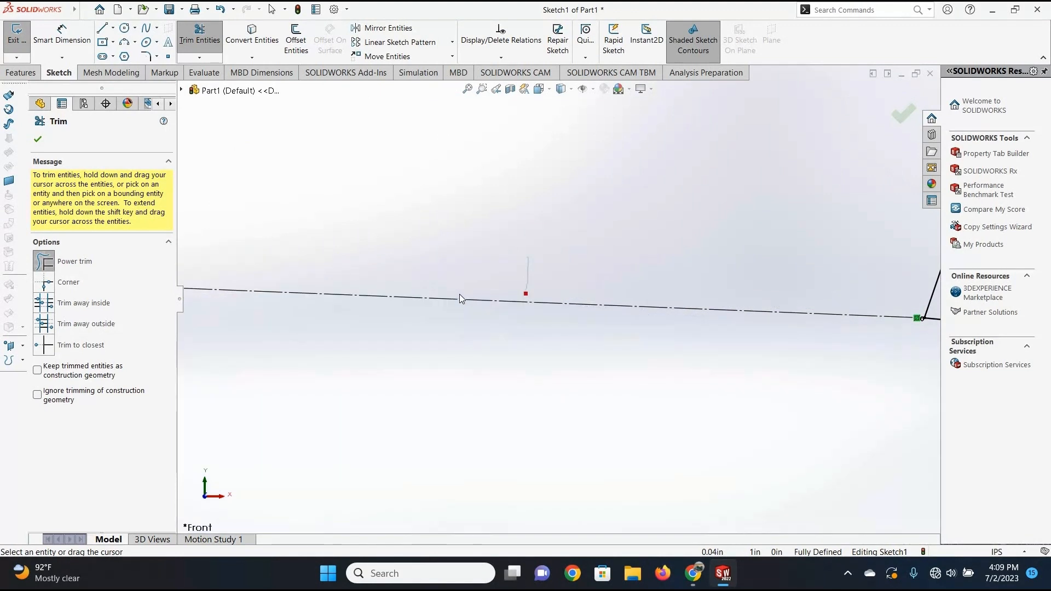
{"action": "scroll", "coordinate": [412, 300], "scroll_direction": "up", "scroll_amount": 5}
{"action": "scroll", "coordinate": [447, 306], "scroll_direction": "down", "scroll_amount": 4}
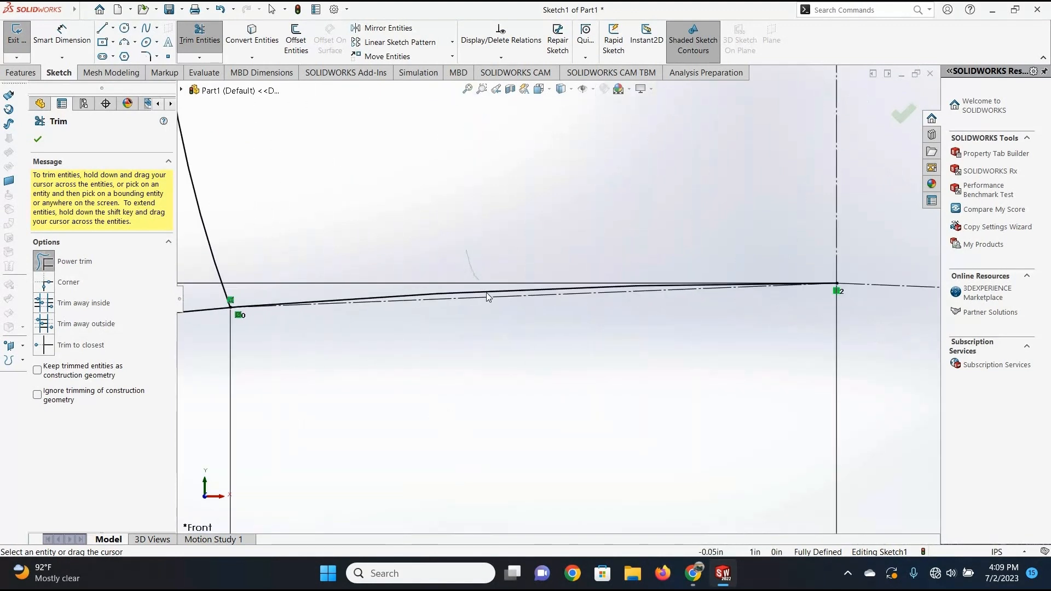
{"action": "left_click_drag", "start_coordinate": [489, 295], "coordinate": [592, 288]}
{"action": "scroll", "coordinate": [604, 296], "scroll_direction": "up", "scroll_amount": 5}
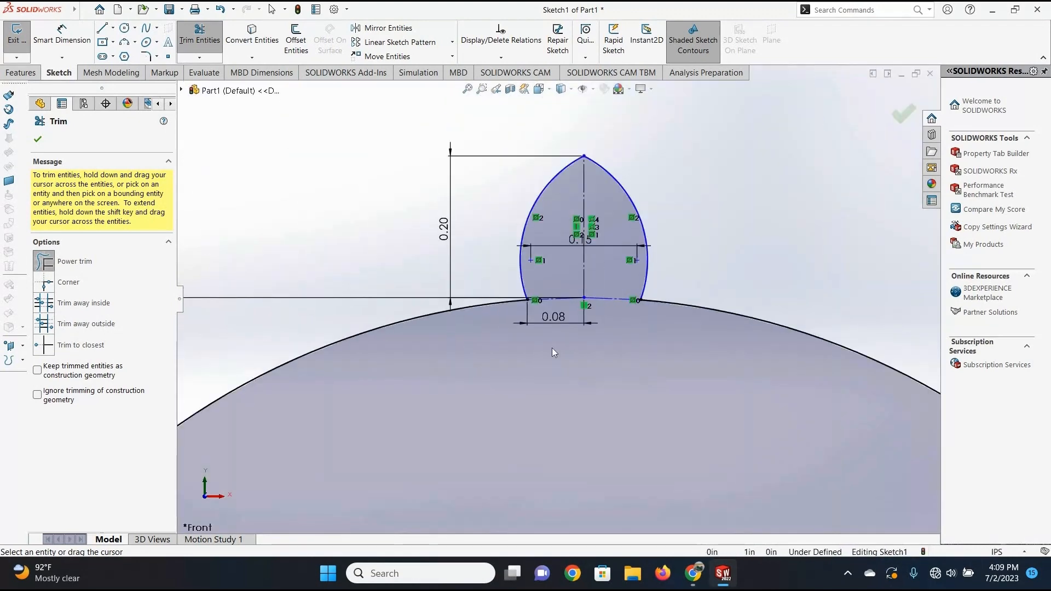
Try to re-trim the left arc at the tooth's apex and close the Trim tool.
{"action": "scroll", "coordinate": [564, 334], "scroll_direction": "up", "scroll_amount": 3}
{"action": "scroll", "coordinate": [569, 221], "scroll_direction": "down", "scroll_amount": 3}
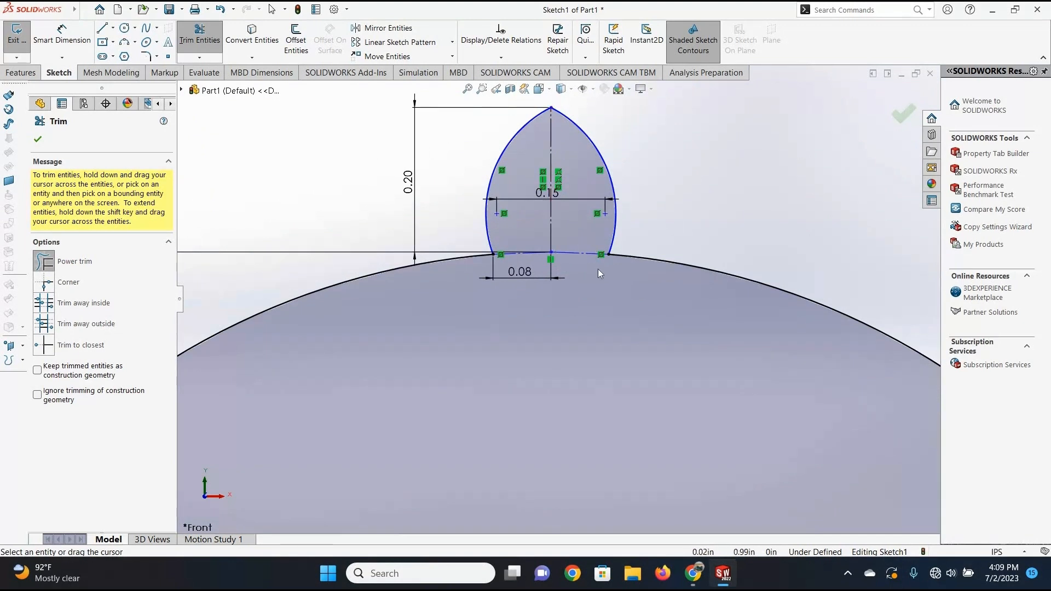
{"action": "scroll", "coordinate": [567, 317], "scroll_direction": "up", "scroll_amount": 5}
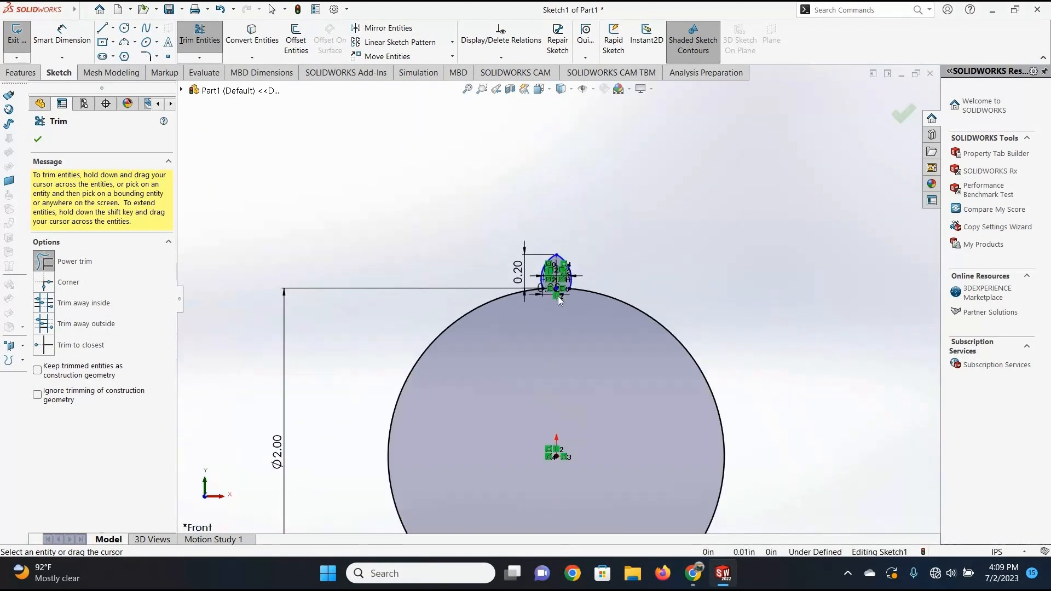
{"action": "scroll", "coordinate": [567, 296], "scroll_direction": "down", "scroll_amount": 5}
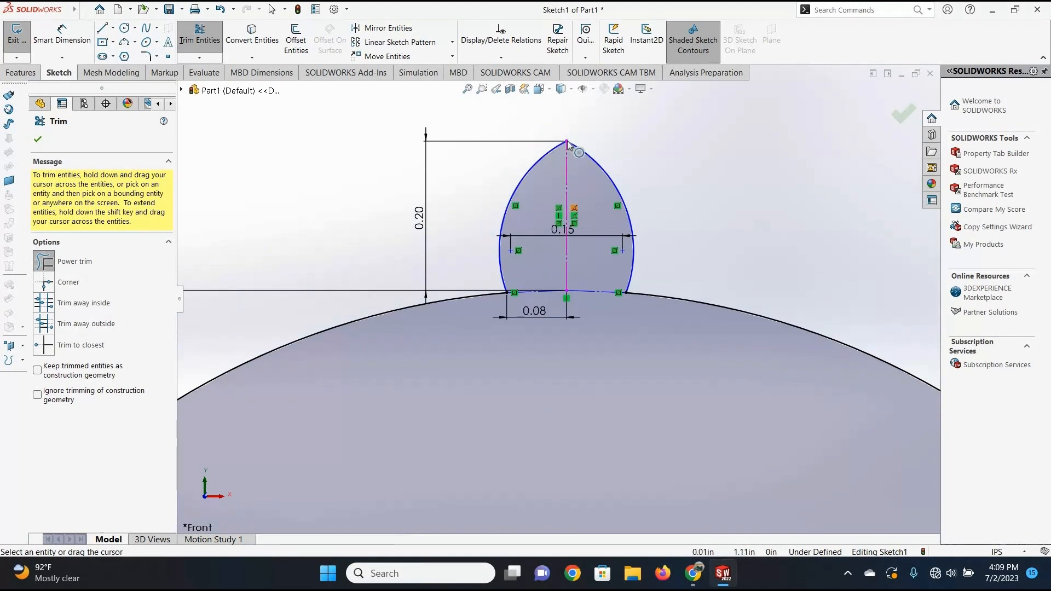
{"action": "left_click", "coordinate": [568, 142]}
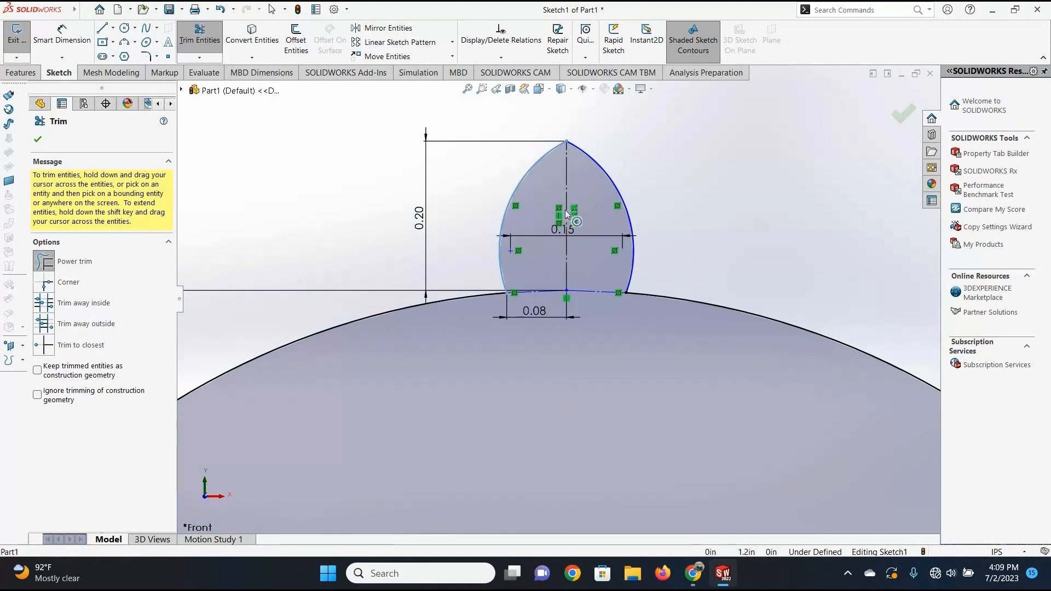
{"action": "left_click", "coordinate": [586, 134]}
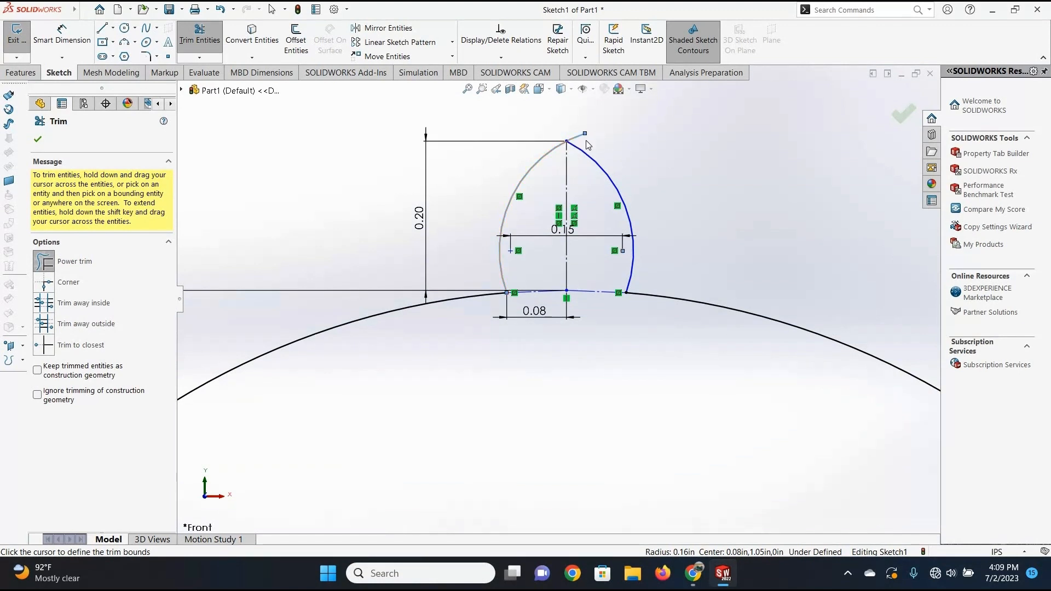
{"action": "left_click", "coordinate": [569, 140]}
{"action": "scroll", "coordinate": [507, 308], "scroll_direction": "down", "scroll_amount": 5}
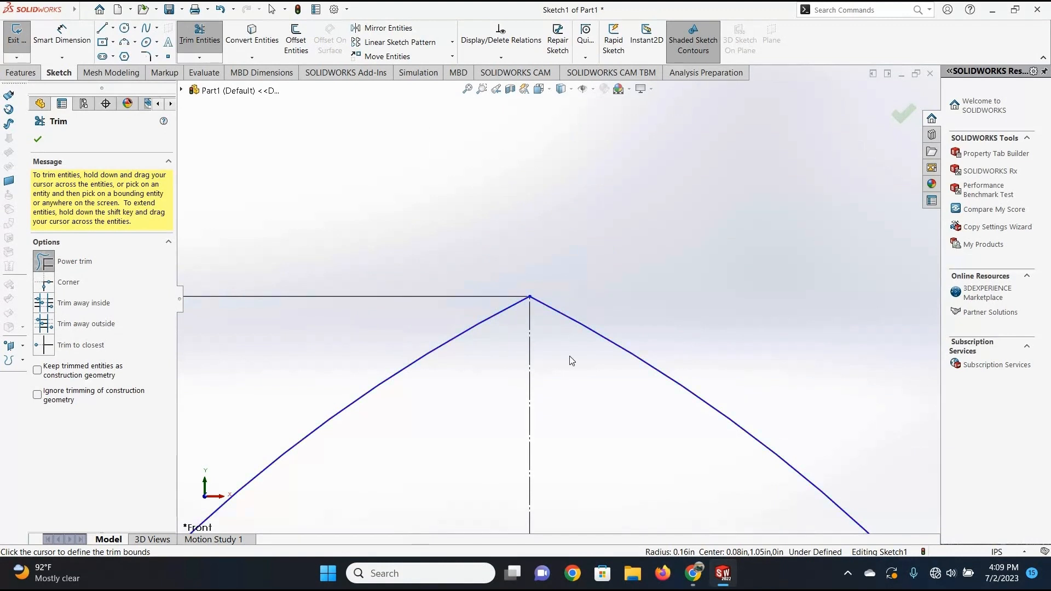
{"action": "scroll", "coordinate": [580, 340], "scroll_direction": "up", "scroll_amount": 6}
{"action": "scroll", "coordinate": [608, 321], "scroll_direction": "down", "scroll_amount": 3}
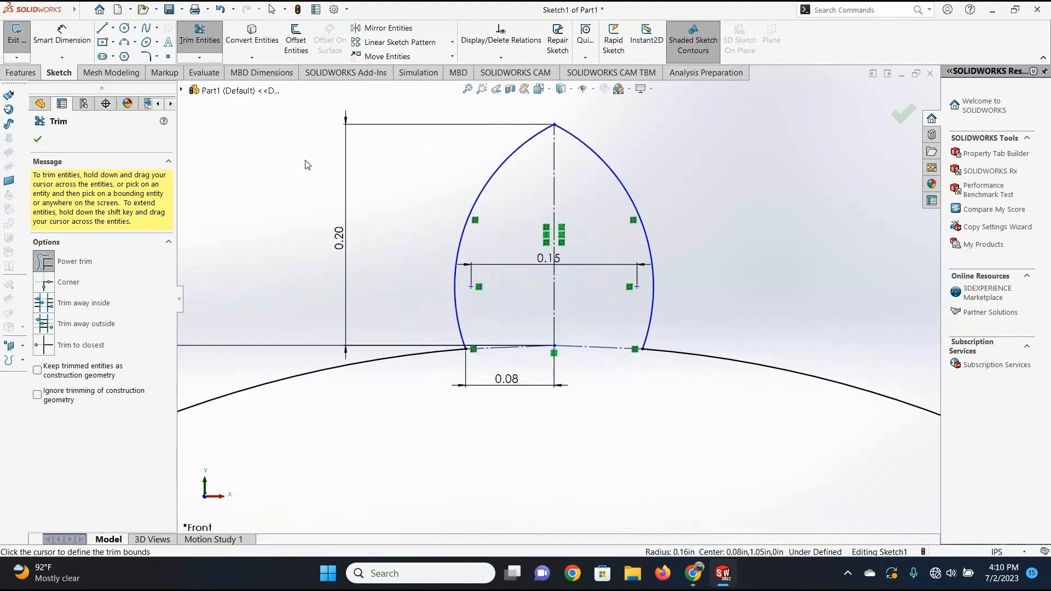
{"action": "scroll", "coordinate": [558, 301], "scroll_direction": "up", "scroll_amount": 8}
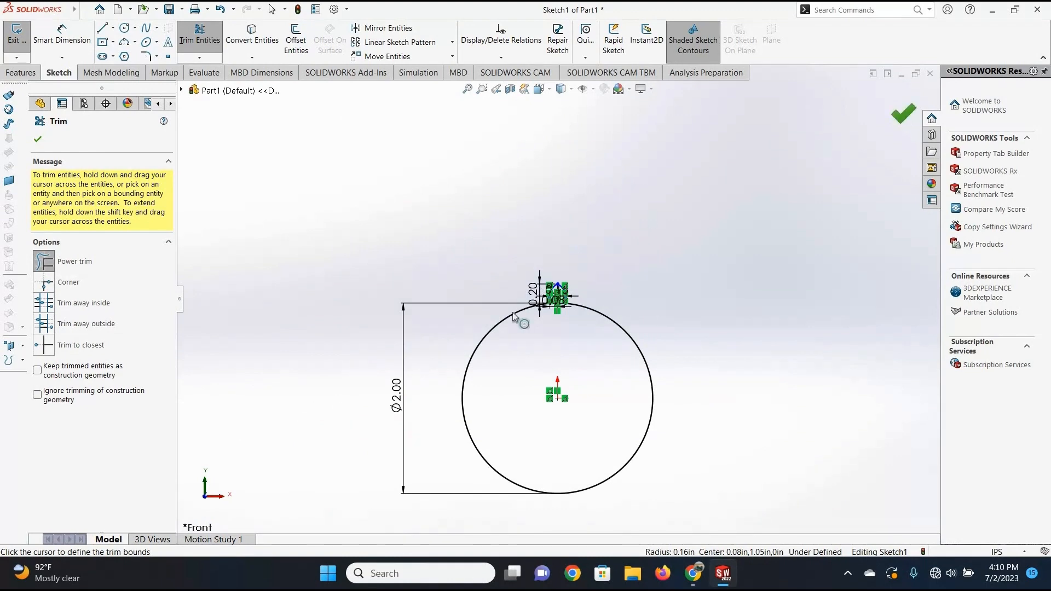
{"action": "left_click", "coordinate": [902, 114]}
Move the tooth's left arc up and down to test the tooth's remaining freedom of movement.
{"action": "scroll", "coordinate": [593, 254], "scroll_direction": "down", "scroll_amount": 3}
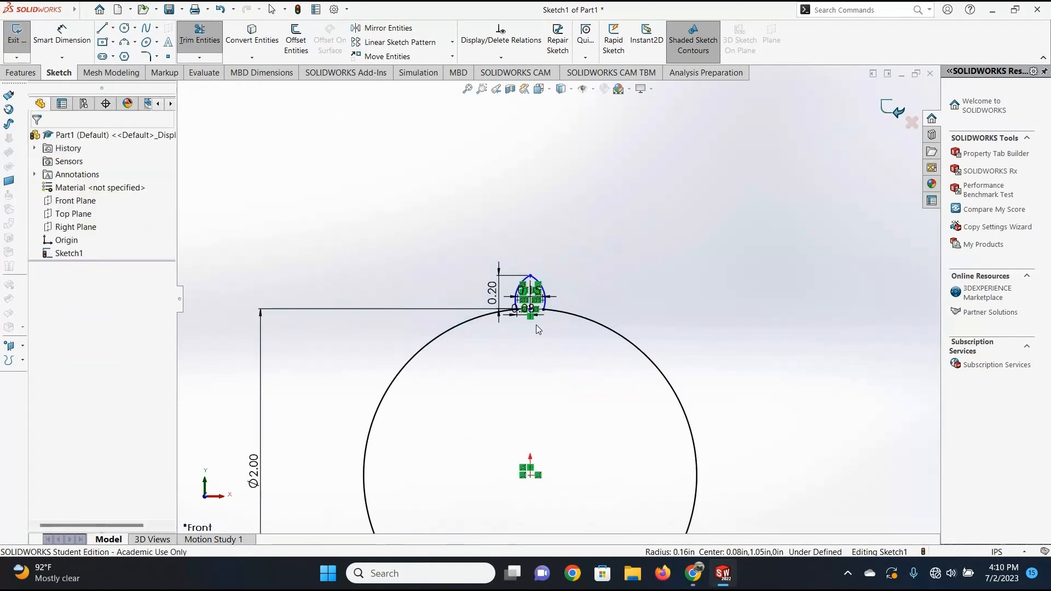
{"action": "scroll", "coordinate": [554, 180], "scroll_direction": "down", "scroll_amount": 10}
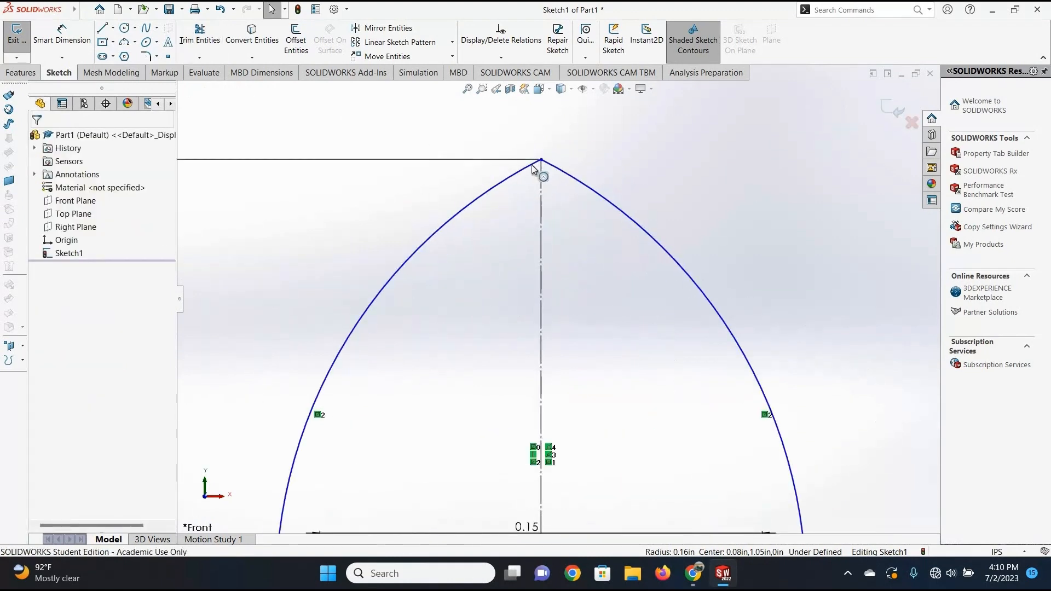
{"action": "mouse_move", "coordinate": [513, 178]}
{"action": "left_mouse_down"}
{"action": "mouse_move", "coordinate": [521, 167]}
{"action": "mouse_move", "coordinate": [584, 226]}
{"action": "left_mouse_up"}
{"action": "scroll", "coordinate": [524, 230], "scroll_direction": "up", "scroll_amount": 5}
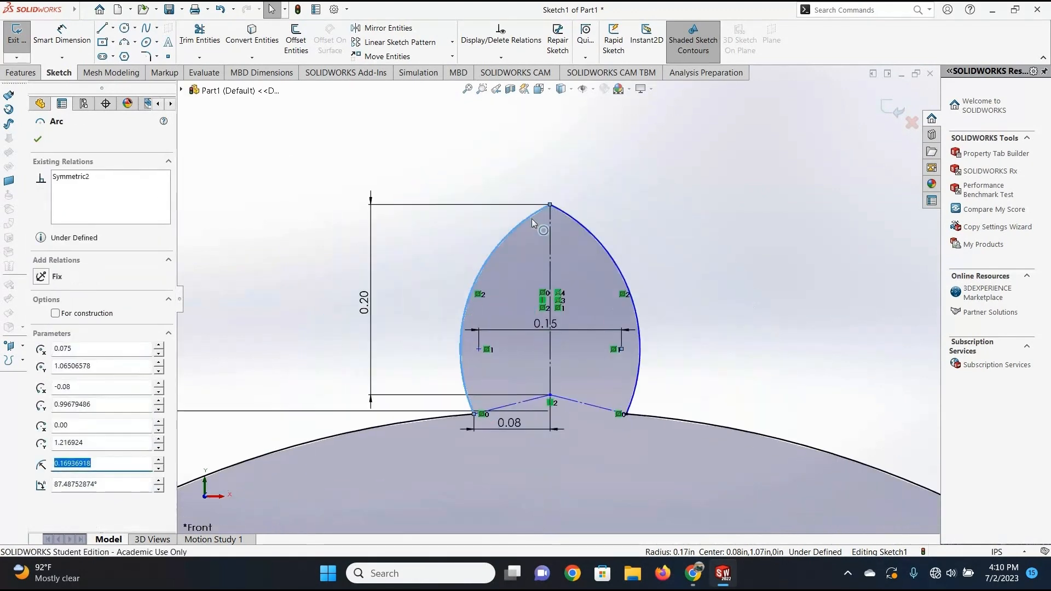
{"action": "left_click", "coordinate": [532, 221]}
{"action": "mouse_move", "coordinate": [530, 218]}
{"action": "left_mouse_down"}
{"action": "mouse_move", "coordinate": [540, 270]}
{"action": "mouse_move", "coordinate": [535, 173]}
{"action": "mouse_move", "coordinate": [530, 217]}
{"action": "mouse_move", "coordinate": [692, 300]}
{"action": "mouse_move", "coordinate": [578, 387]}
{"action": "mouse_move", "coordinate": [566, 385]}
{"action": "left_mouse_up"}
{"action": "scroll", "coordinate": [566, 384], "scroll_direction": "up", "scroll_amount": 5}
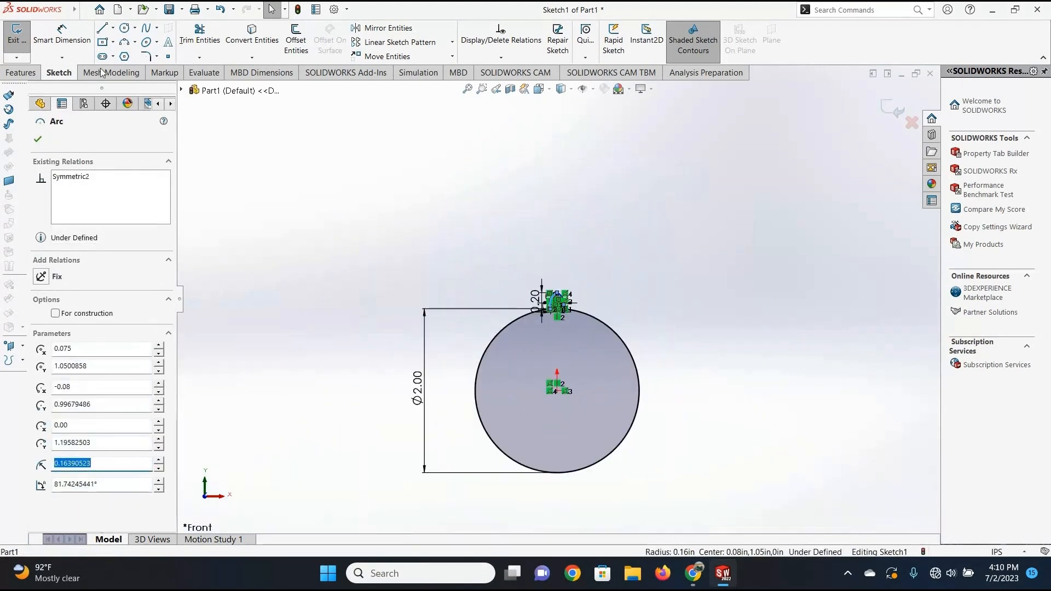
Dimension the vertical distance from the tooth's base centre point to the circle's centre as 1 in and close Smart Dimension.
{"action": "scroll", "coordinate": [562, 400], "scroll_direction": "down", "scroll_amount": 4}
{"action": "key", "text": "Escape"}
{"action": "scroll", "coordinate": [529, 160], "scroll_direction": "down", "scroll_amount": 6}
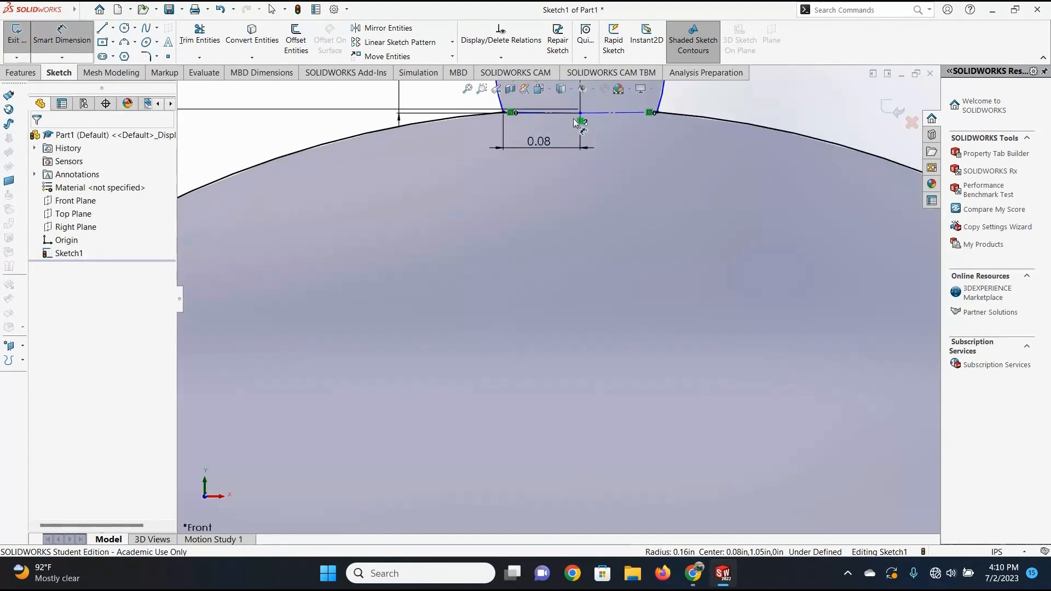
{"action": "scroll", "coordinate": [563, 427], "scroll_direction": "up", "scroll_amount": 10}
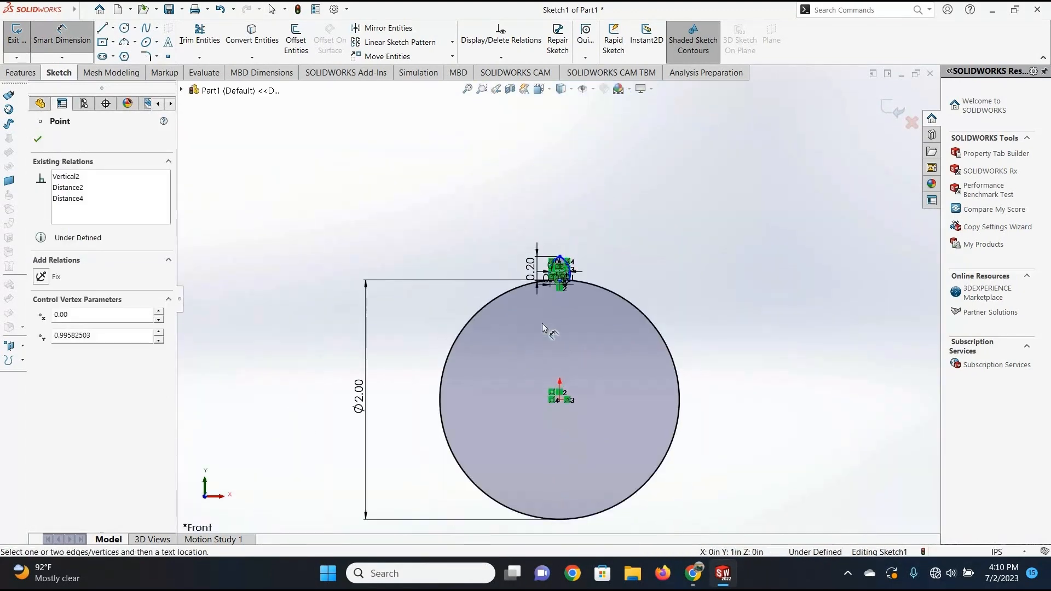
{"action": "scroll", "coordinate": [559, 401], "scroll_direction": "down", "scroll_amount": 4}
{"action": "left_click", "coordinate": [553, 305]}
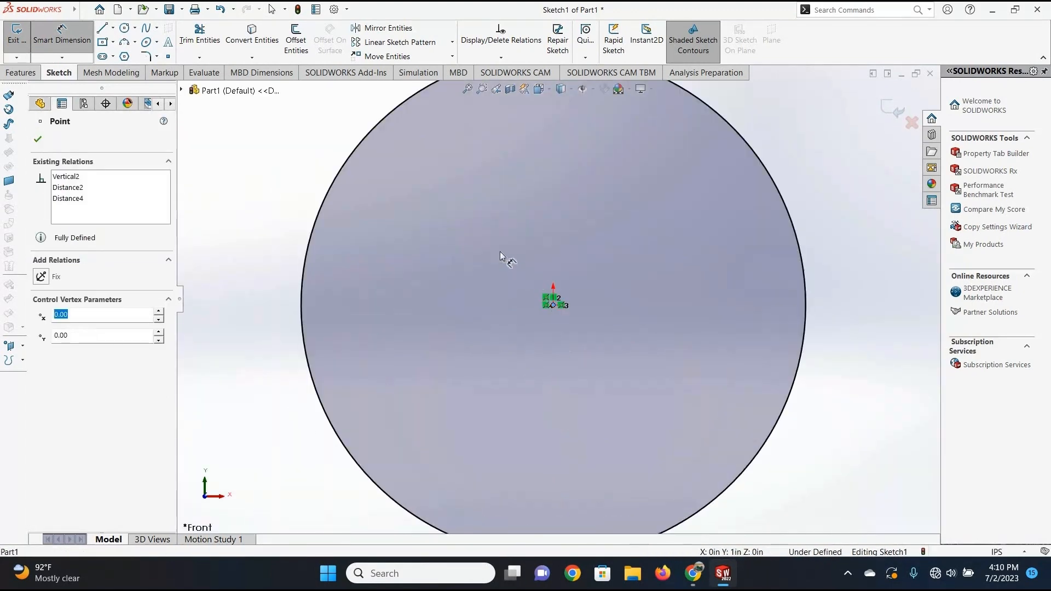
{"action": "scroll", "coordinate": [447, 246], "scroll_direction": "up", "scroll_amount": 5}
{"action": "left_click", "coordinate": [439, 248]}
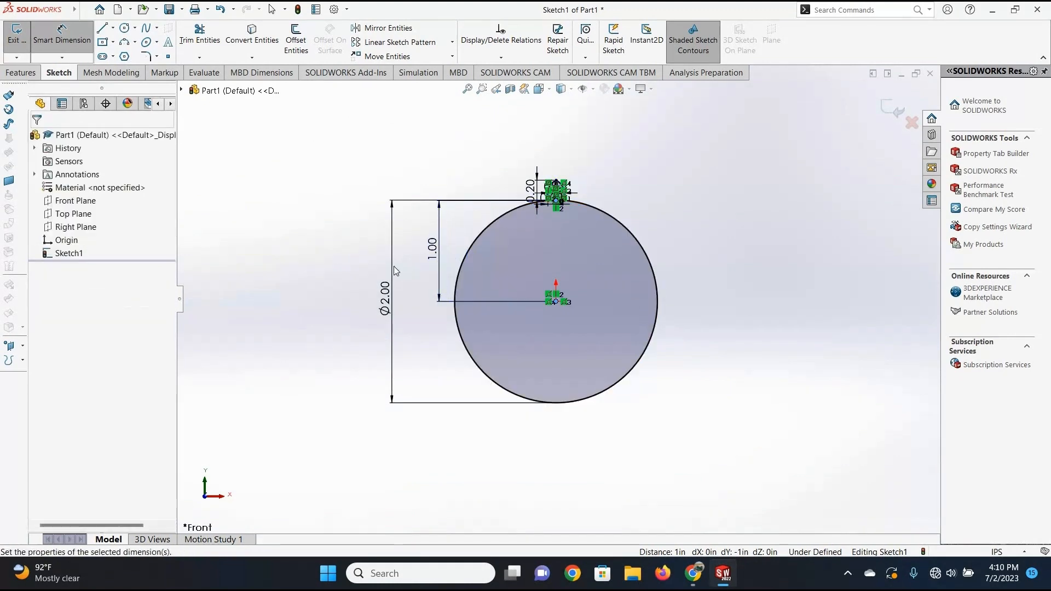
{"action": "type", "text": "1"}
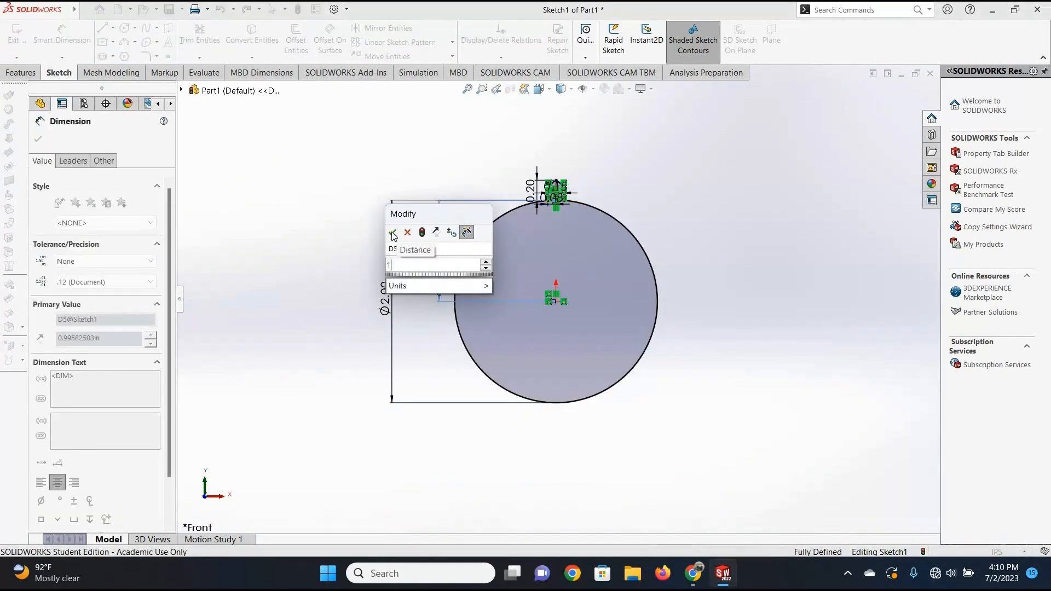
{"action": "key", "text": "Return"}
{"action": "scroll", "coordinate": [558, 189], "scroll_direction": "down", "scroll_amount": 5}
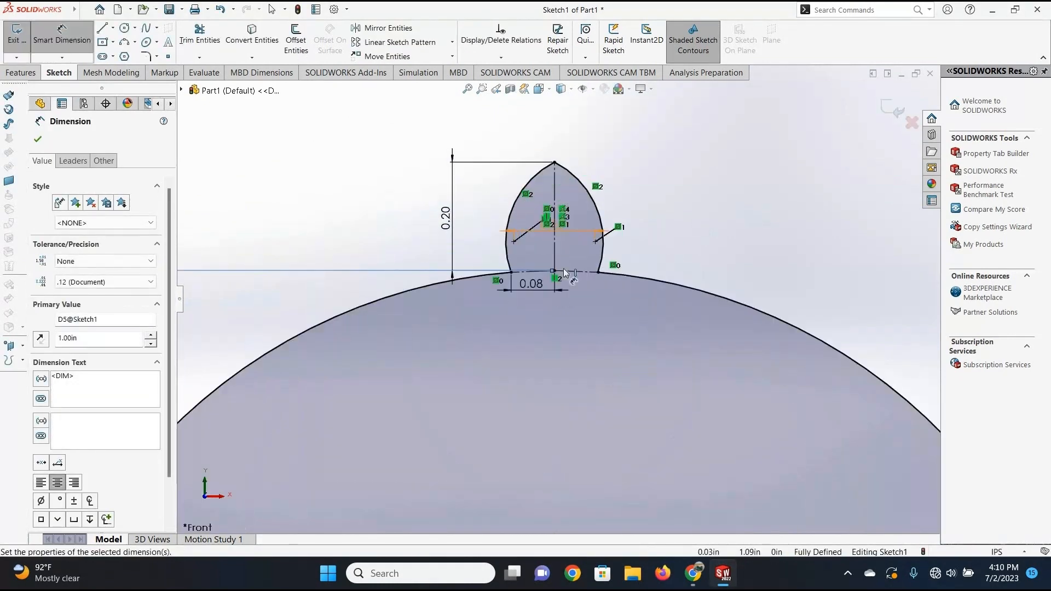
{"action": "left_click", "coordinate": [560, 286]}
{"action": "scroll", "coordinate": [388, 276], "scroll_direction": "up", "scroll_amount": 2}
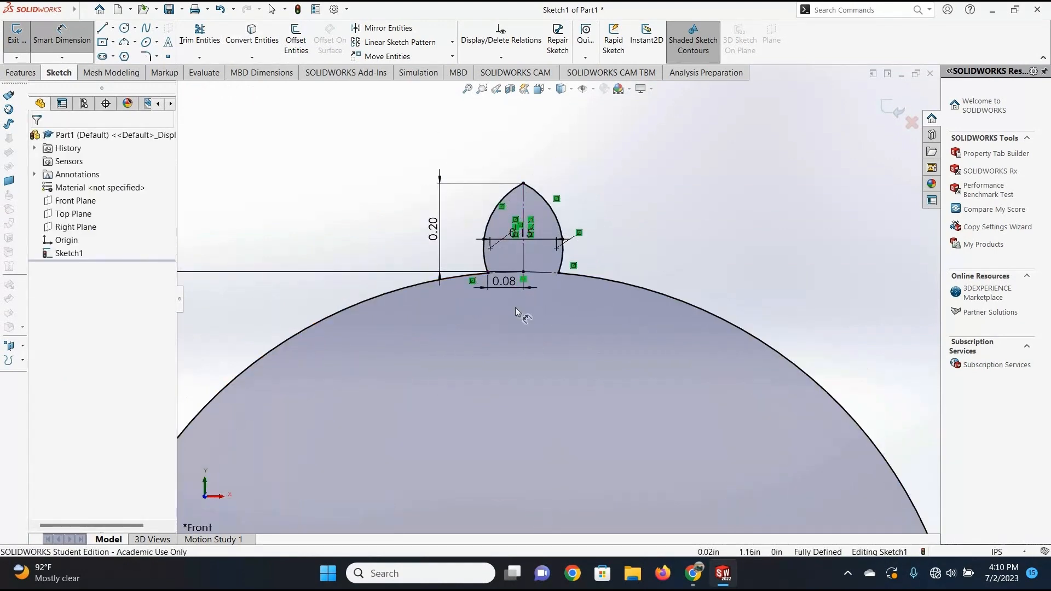
{"action": "scroll", "coordinate": [520, 306], "scroll_direction": "up", "scroll_amount": 5}
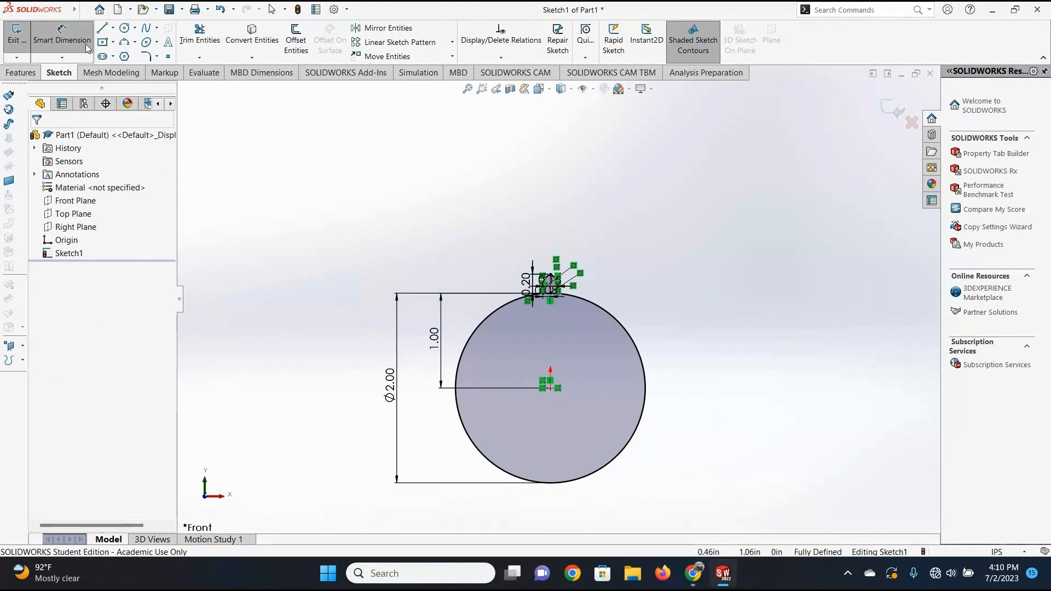
{"action": "left_click", "coordinate": [62, 37]}
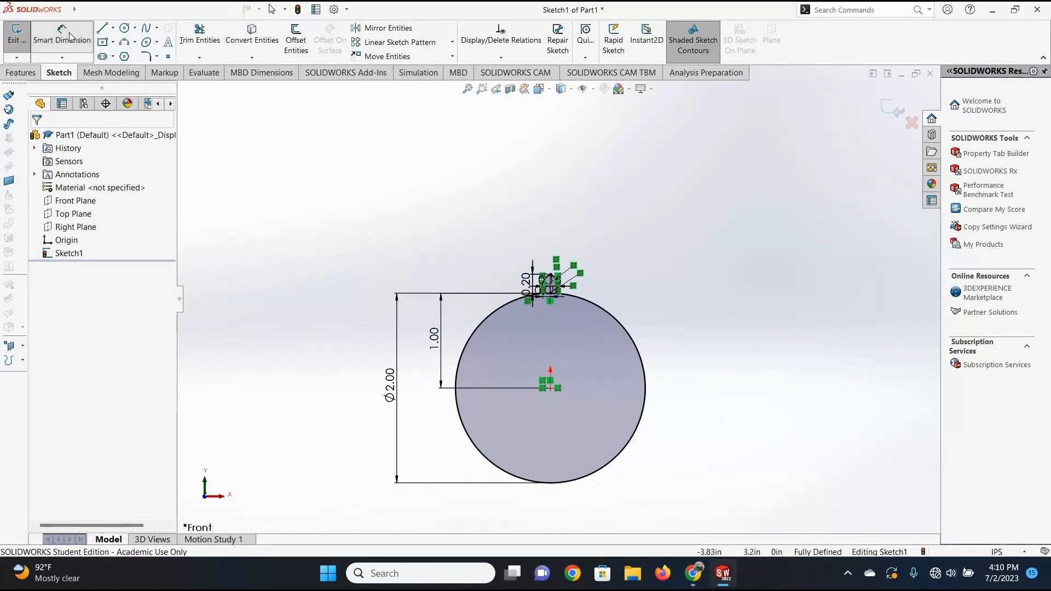
Start a circular sketch pattern about the origin with the tooth's left and right arcs as the entities to pattern.
{"action": "left_click", "coordinate": [452, 43]}
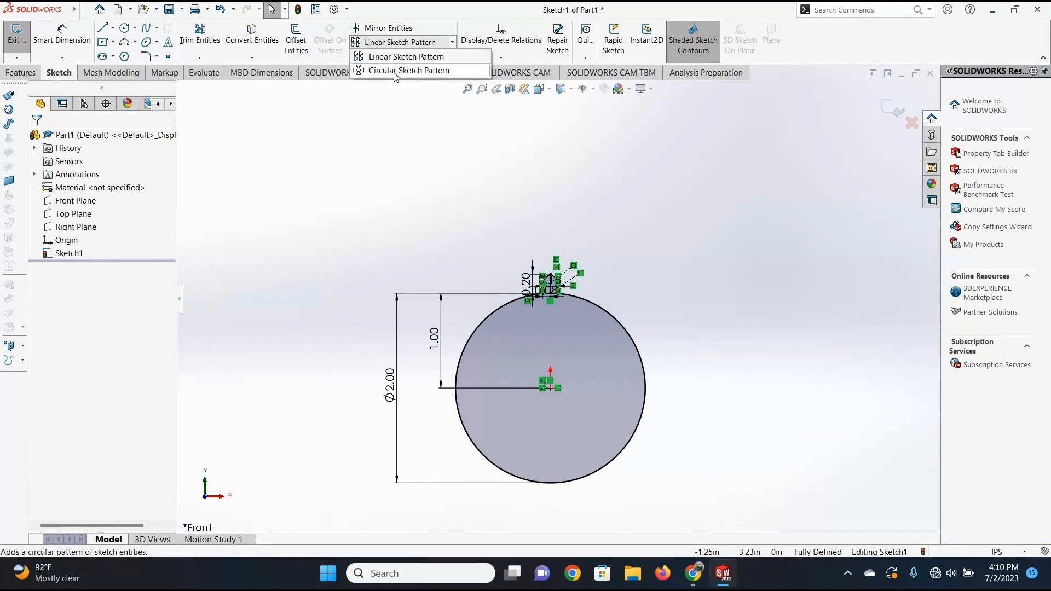
{"action": "left_click", "coordinate": [396, 71]}
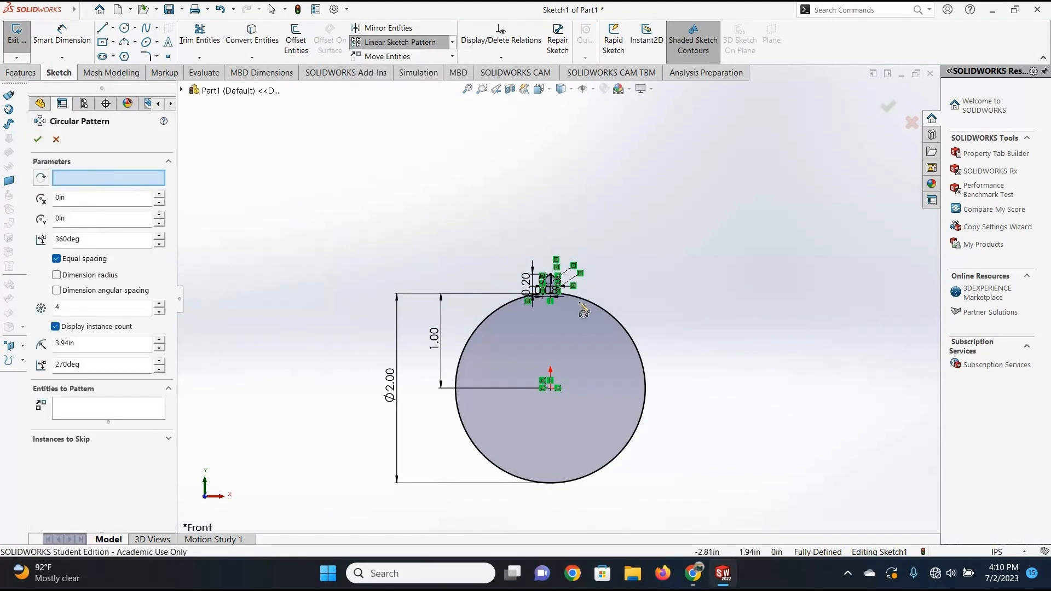
{"action": "scroll", "coordinate": [554, 290], "scroll_direction": "down", "scroll_amount": 5}
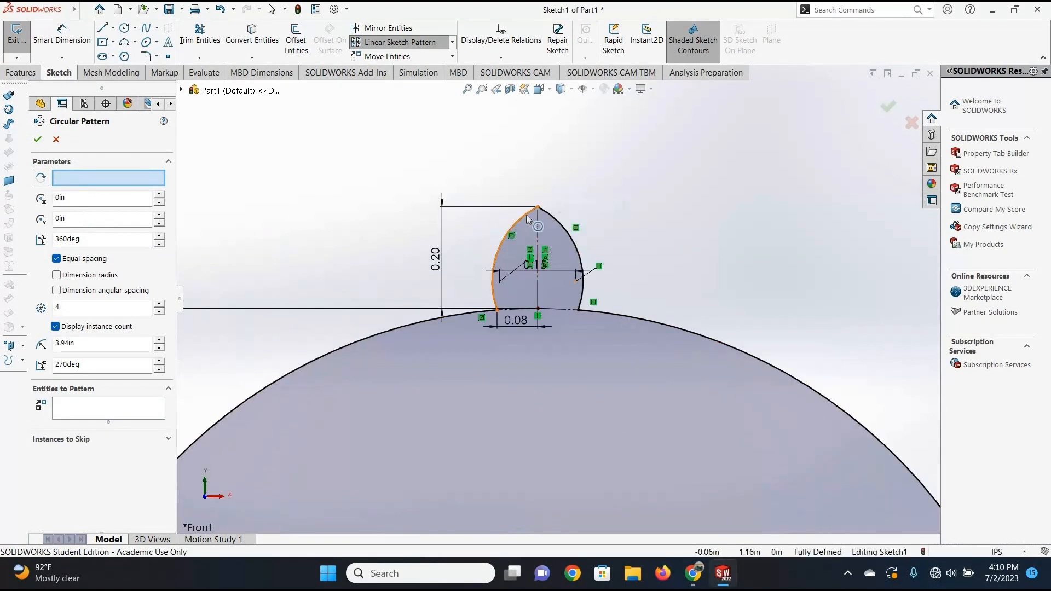
{"action": "left_click", "coordinate": [521, 219]}
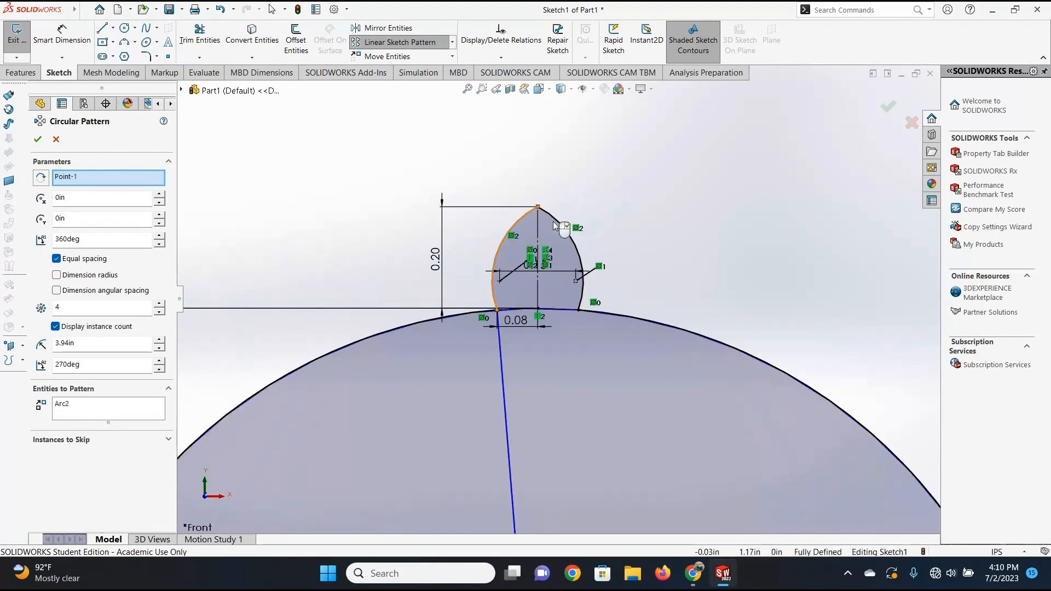
{"action": "left_click", "coordinate": [561, 224]}
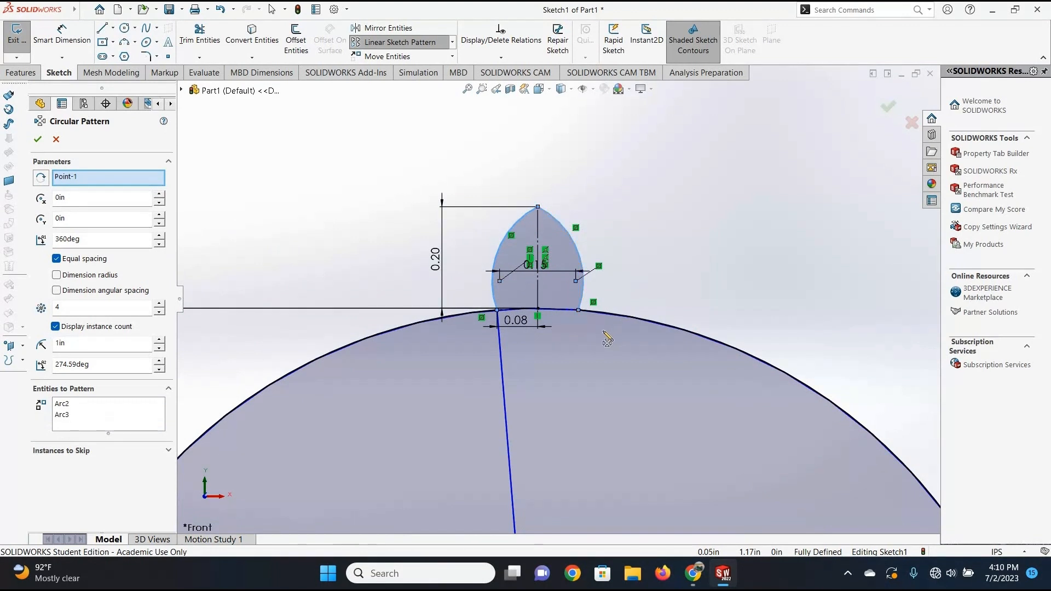
Set the circular pattern to 20 equally spaced instances over 360 degrees and accept it.
{"action": "scroll", "coordinate": [526, 370], "scroll_direction": "up", "scroll_amount": 4}
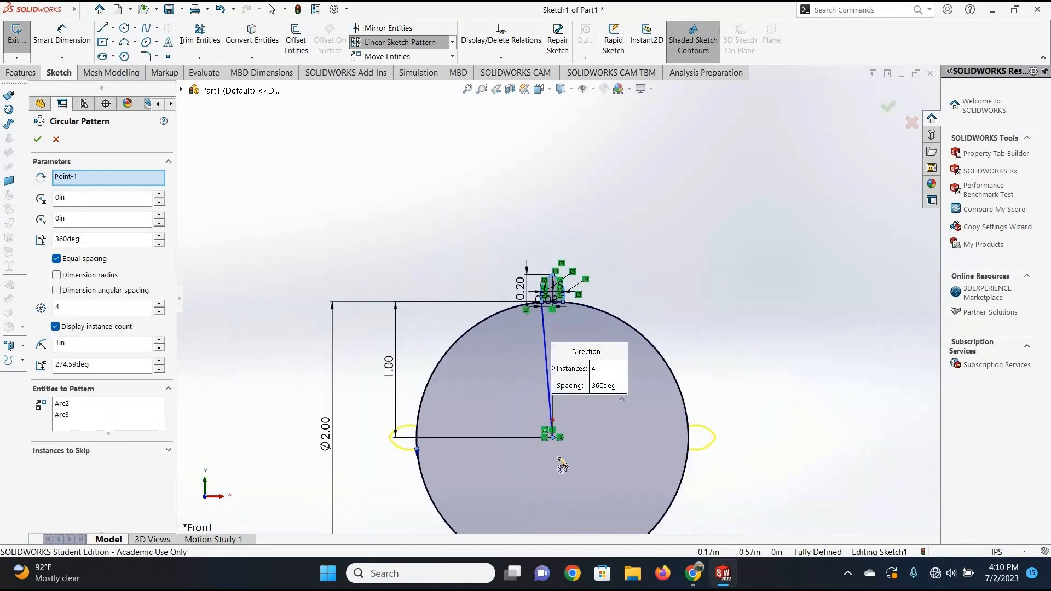
{"action": "scroll", "coordinate": [559, 458], "scroll_direction": "up", "scroll_amount": 3}
{"action": "scroll", "coordinate": [548, 443], "scroll_direction": "down", "scroll_amount": 3}
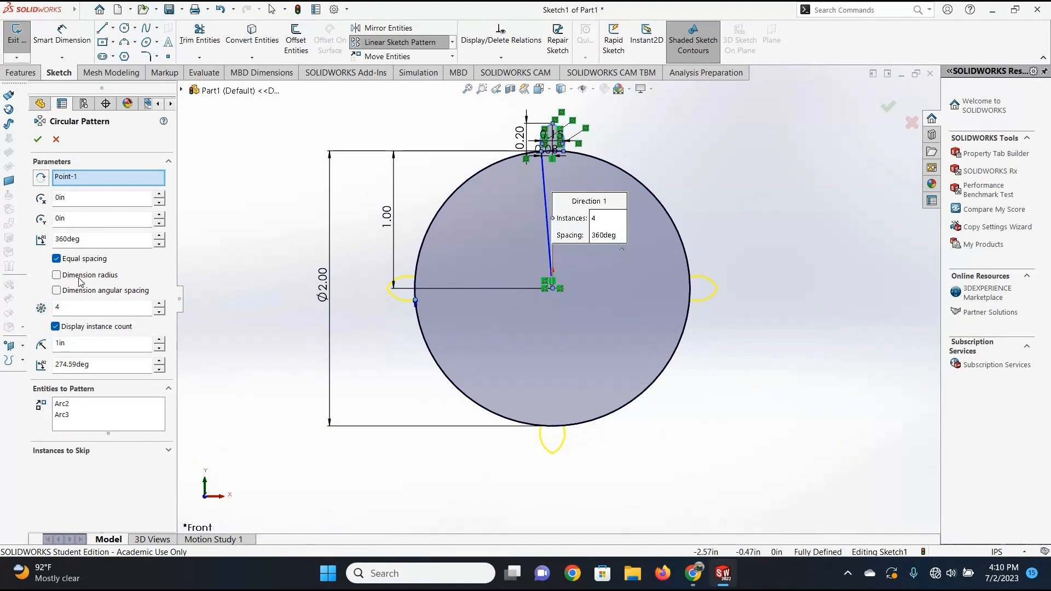
{"action": "left_click", "coordinate": [91, 307]}
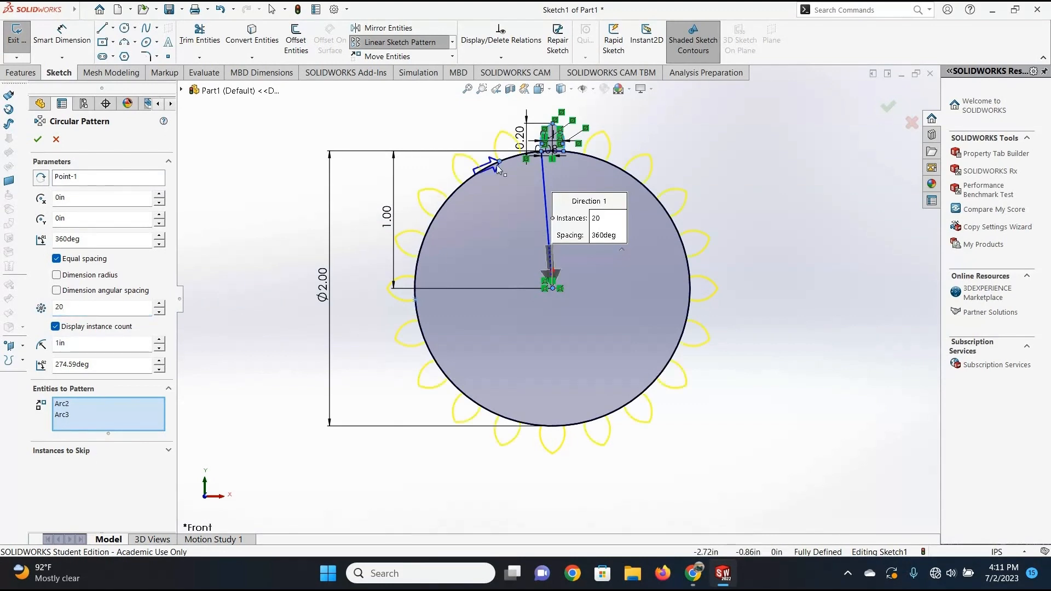
{"action": "scroll", "coordinate": [560, 227], "scroll_direction": "down", "scroll_amount": 5}
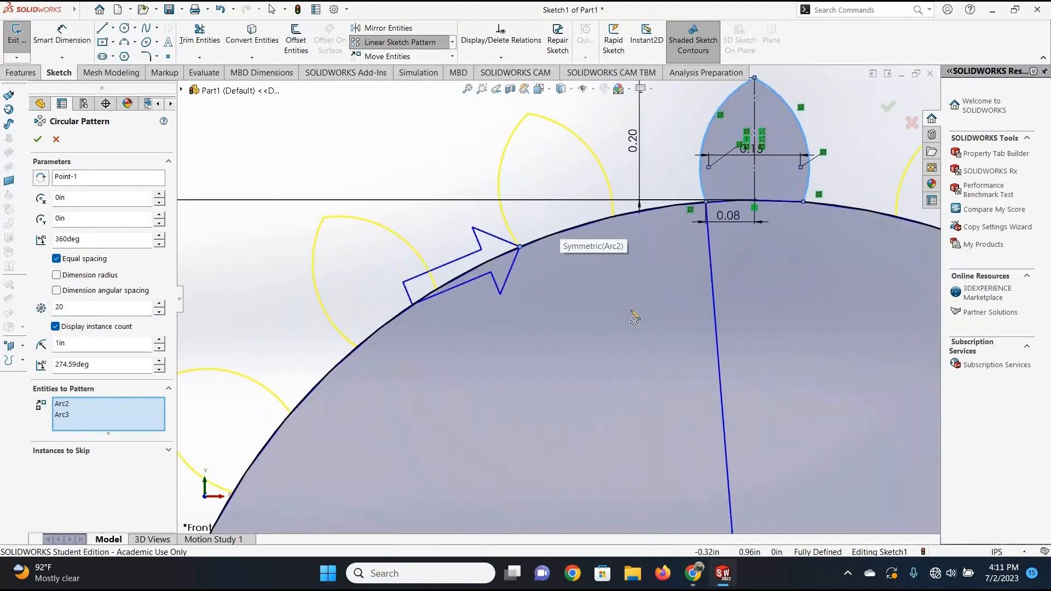
{"action": "scroll", "coordinate": [604, 386], "scroll_direction": "up", "scroll_amount": 11}
{"action": "scroll", "coordinate": [605, 390], "scroll_direction": "down", "scroll_amount": 4}
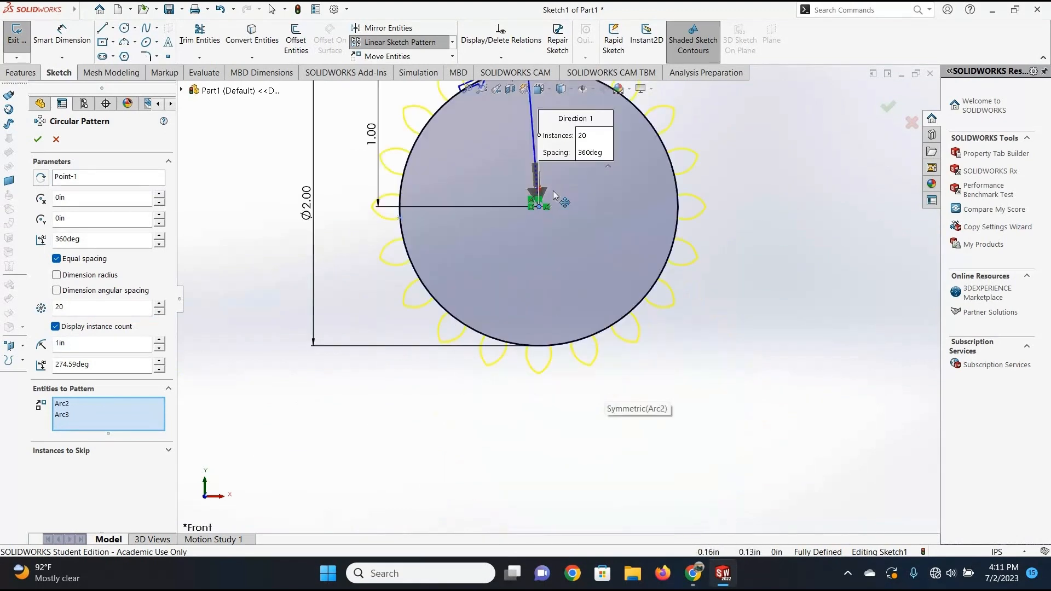
{"action": "scroll", "coordinate": [553, 191], "scroll_direction": "up", "scroll_amount": 1}
{"action": "scroll", "coordinate": [637, 253], "scroll_direction": "up", "scroll_amount": 4}
{"action": "scroll", "coordinate": [675, 187], "scroll_direction": "down", "scroll_amount": 5}
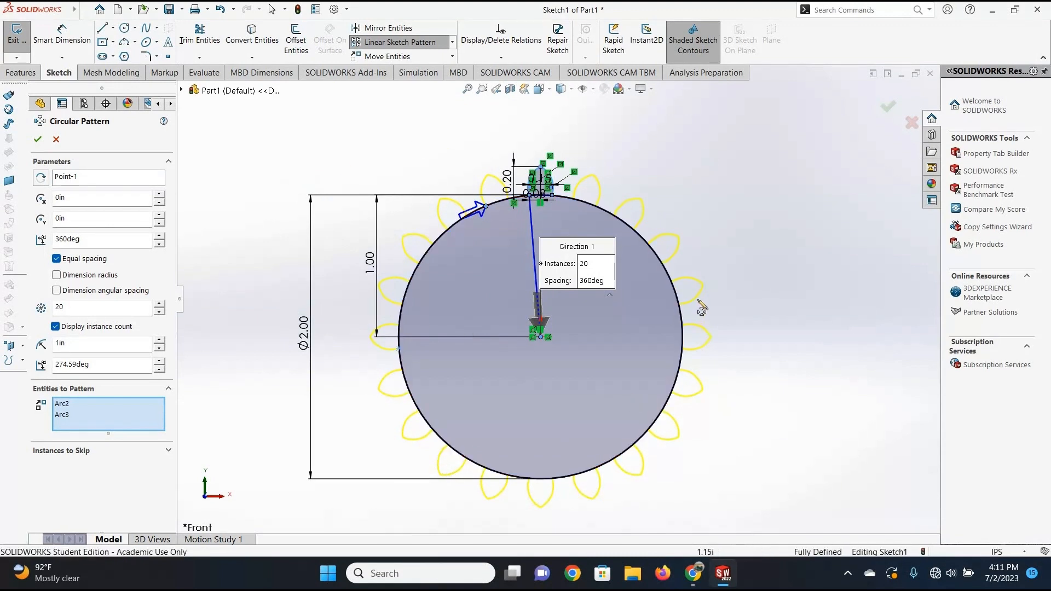
{"action": "left_click", "coordinate": [39, 141]}
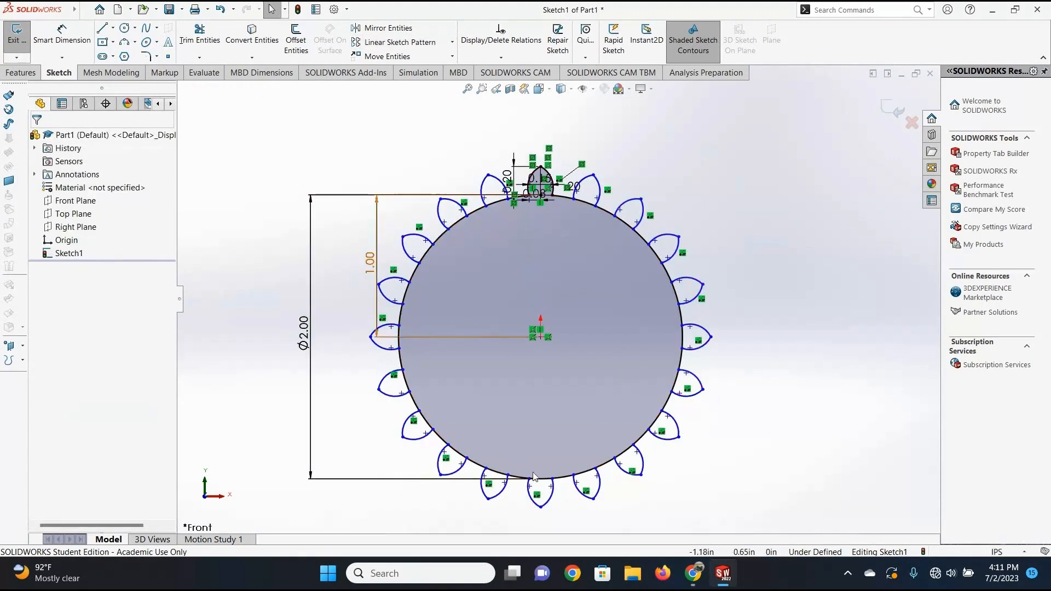
Power-trim the circle segments across the bases of the patterned teeth along the wheel's upper right and right side.
{"action": "left_click", "coordinate": [188, 44]}
{"action": "scroll", "coordinate": [596, 286], "scroll_direction": "down", "scroll_amount": 5}
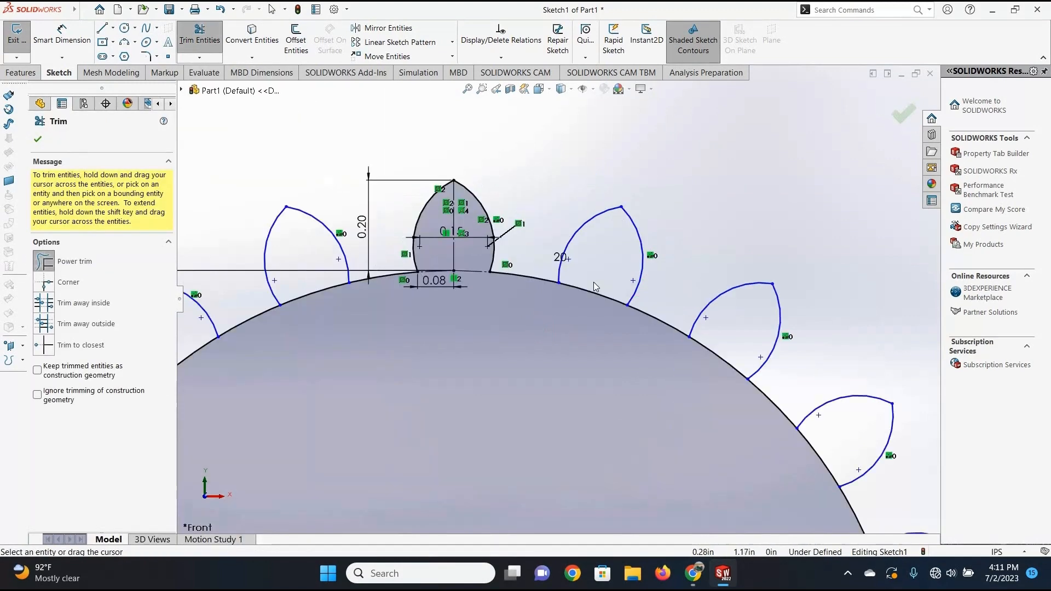
{"action": "scroll", "coordinate": [668, 343], "scroll_direction": "up", "scroll_amount": 4}
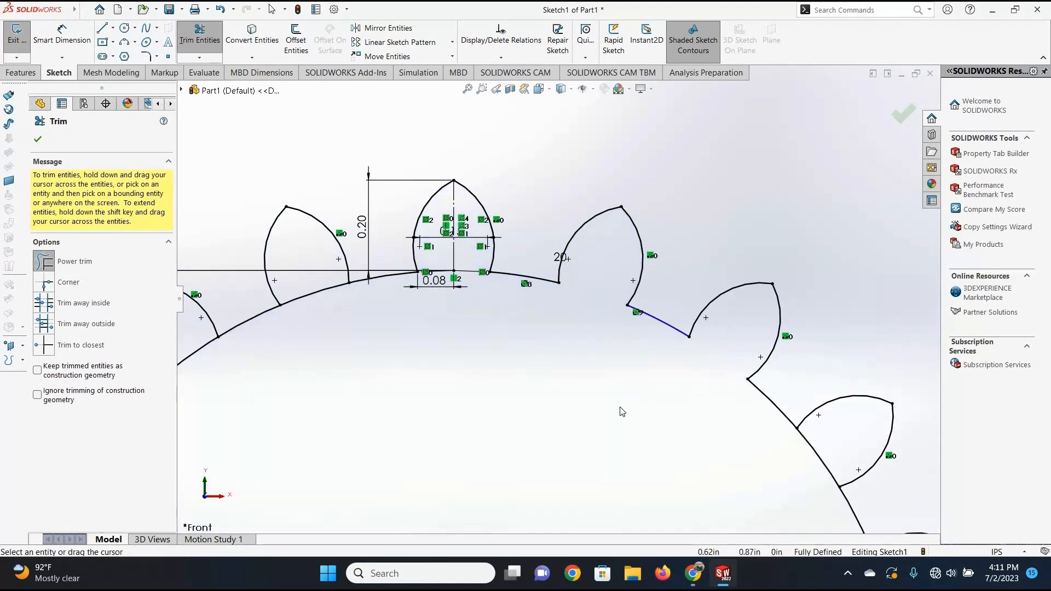
{"action": "scroll", "coordinate": [651, 341], "scroll_direction": "down", "scroll_amount": 2}
{"action": "left_click_drag", "start_coordinate": [646, 339], "coordinate": [677, 324]}
{"action": "left_click_drag", "start_coordinate": [679, 413], "coordinate": [721, 404]}
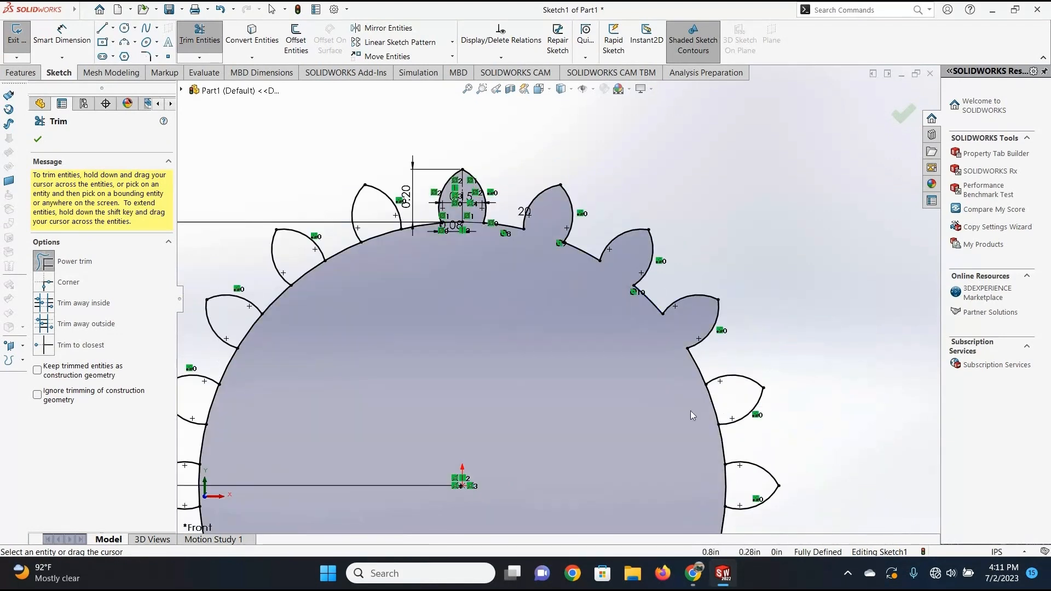
{"action": "scroll", "coordinate": [597, 383], "scroll_direction": "up", "scroll_amount": 2}
{"action": "scroll", "coordinate": [632, 277], "scroll_direction": "down", "scroll_amount": 1}
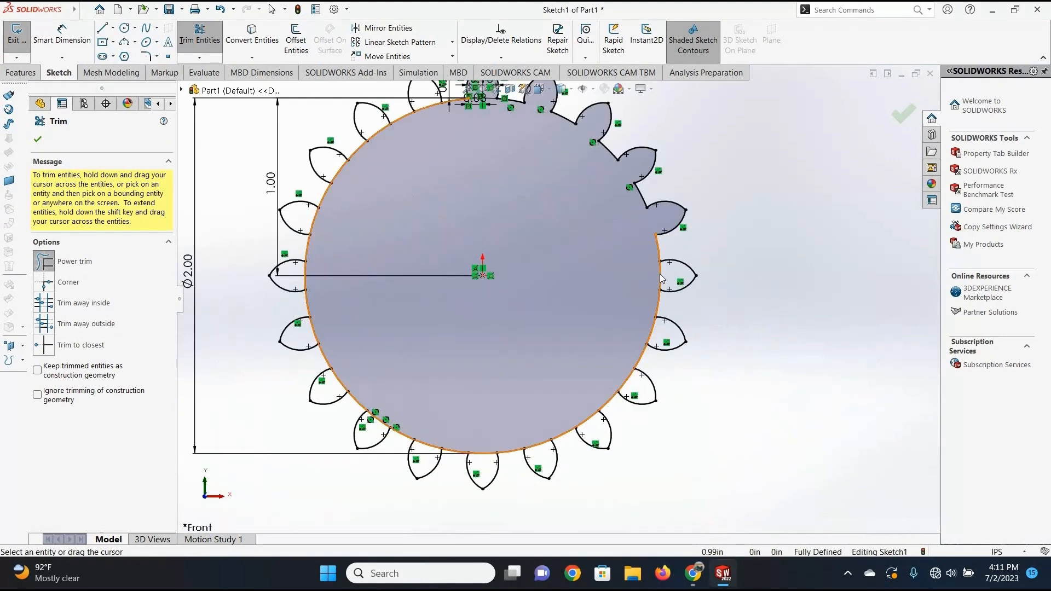
{"action": "left_click_drag", "start_coordinate": [640, 278], "coordinate": [666, 276]}
{"action": "left_click_drag", "start_coordinate": [637, 327], "coordinate": [664, 334]}
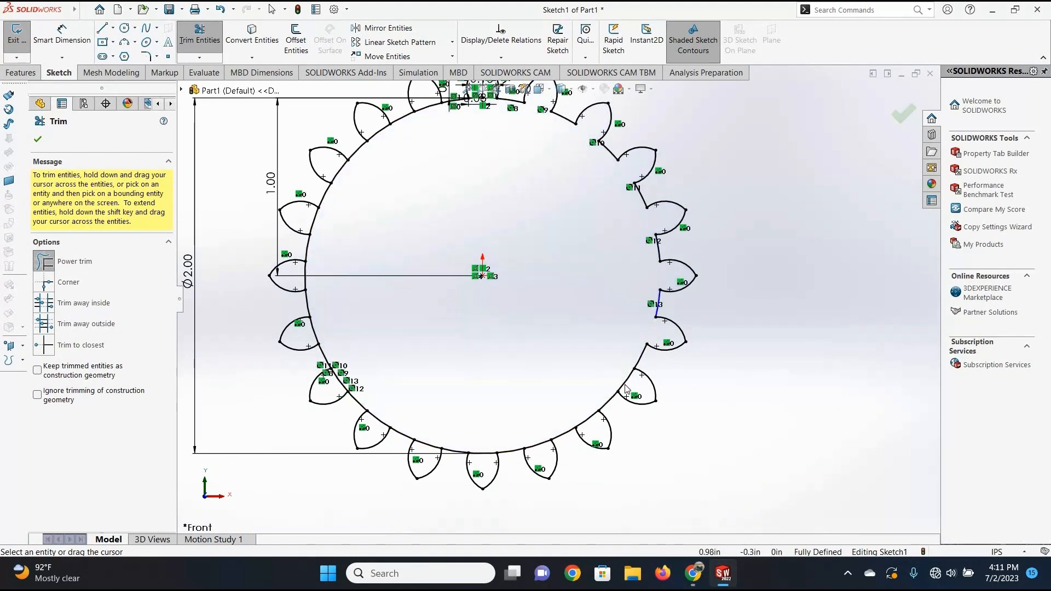
Trim the remaining circle segments across the tooth bases from the lower right around the bottom and left side, and close Trim.
{"action": "mouse_move", "coordinate": [613, 373]}
{"action": "left_mouse_down"}
{"action": "mouse_move", "coordinate": [635, 385]}
{"action": "mouse_move", "coordinate": [585, 432]}
{"action": "mouse_move", "coordinate": [530, 454]}
{"action": "left_mouse_up"}
{"action": "left_click_drag", "start_coordinate": [485, 442], "coordinate": [482, 461]}
{"action": "left_click_drag", "start_coordinate": [438, 433], "coordinate": [422, 453]}
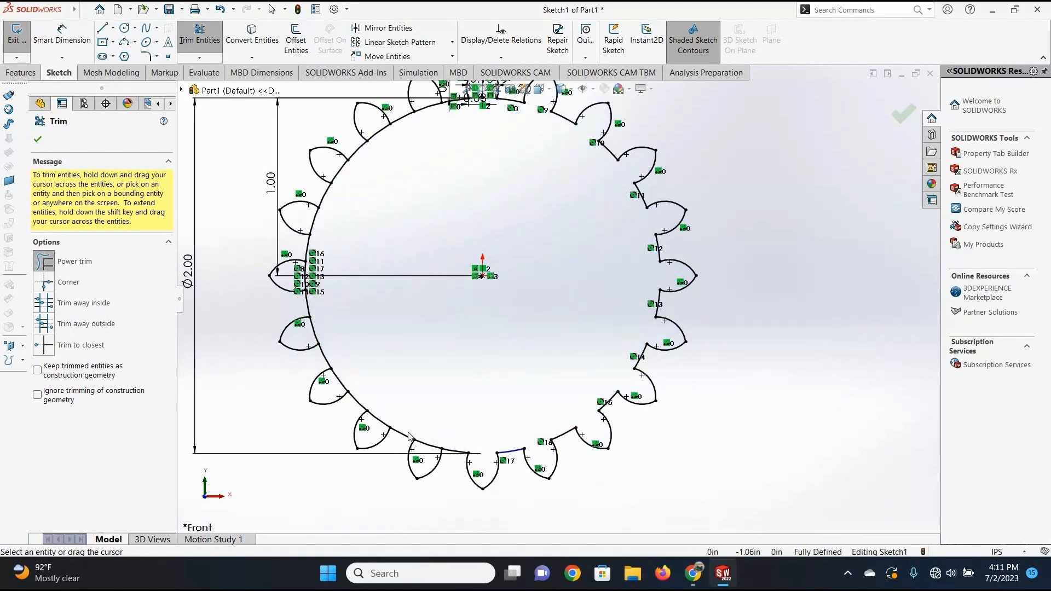
{"action": "left_click_drag", "start_coordinate": [372, 421], "coordinate": [369, 427]}
{"action": "left_click_drag", "start_coordinate": [358, 378], "coordinate": [331, 386]}
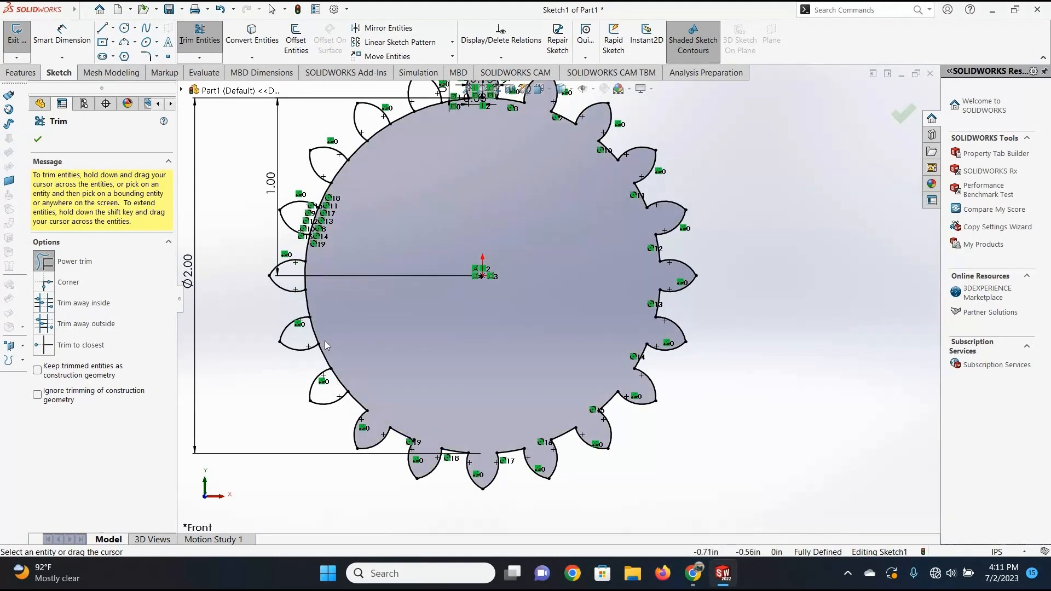
{"action": "mouse_move", "coordinate": [325, 335]}
{"action": "left_mouse_down"}
{"action": "mouse_move", "coordinate": [305, 333]}
{"action": "mouse_move", "coordinate": [320, 223]}
{"action": "mouse_move", "coordinate": [383, 161]}
{"action": "mouse_move", "coordinate": [375, 124]}
{"action": "mouse_move", "coordinate": [428, 98]}
{"action": "left_mouse_up"}
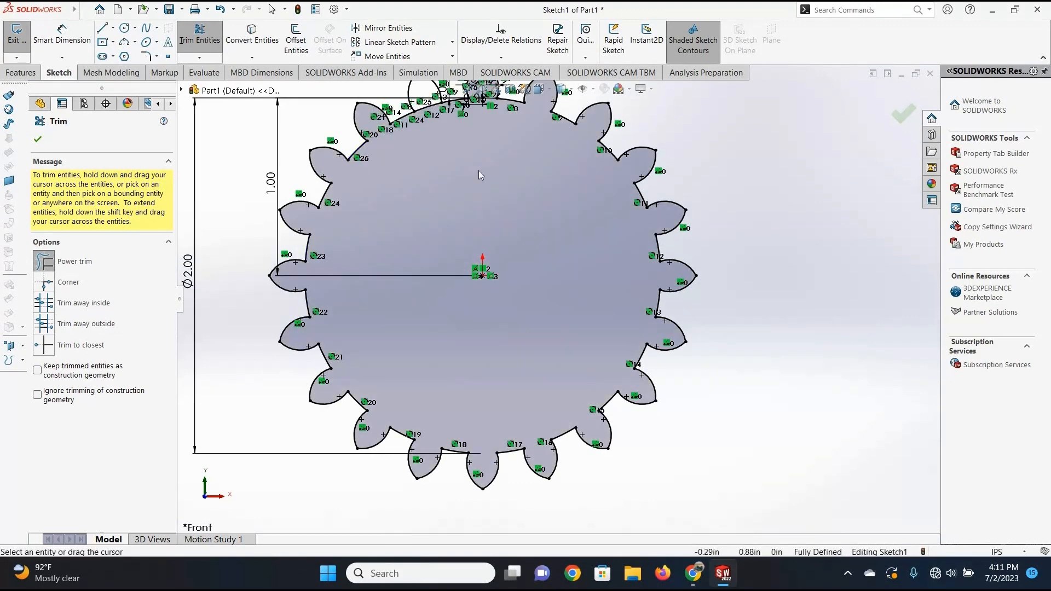
{"action": "scroll", "coordinate": [514, 193], "scroll_direction": "up", "scroll_amount": 5}
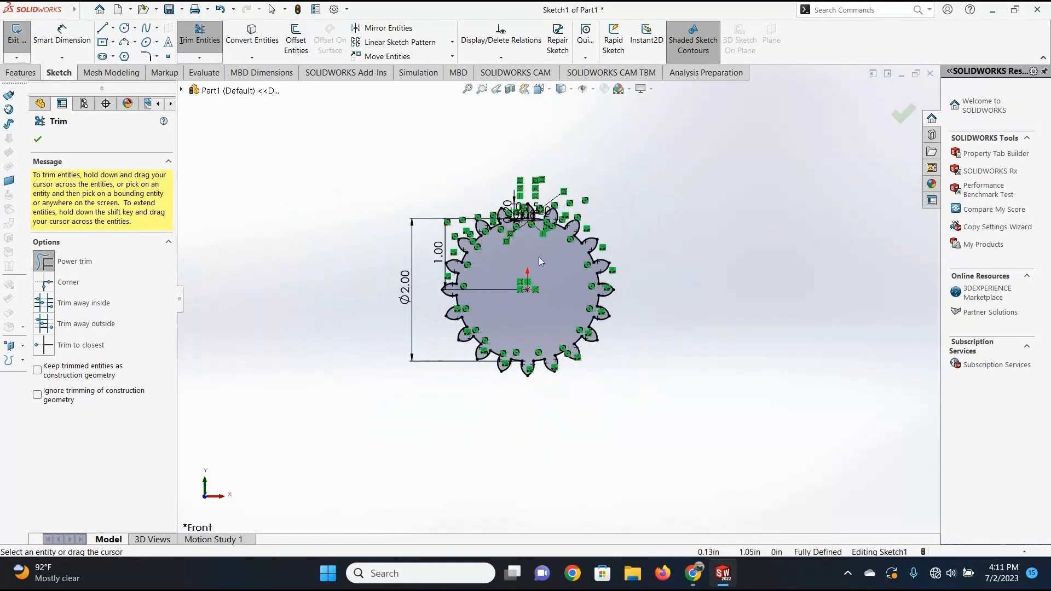
{"action": "scroll", "coordinate": [529, 219], "scroll_direction": "down", "scroll_amount": 3}
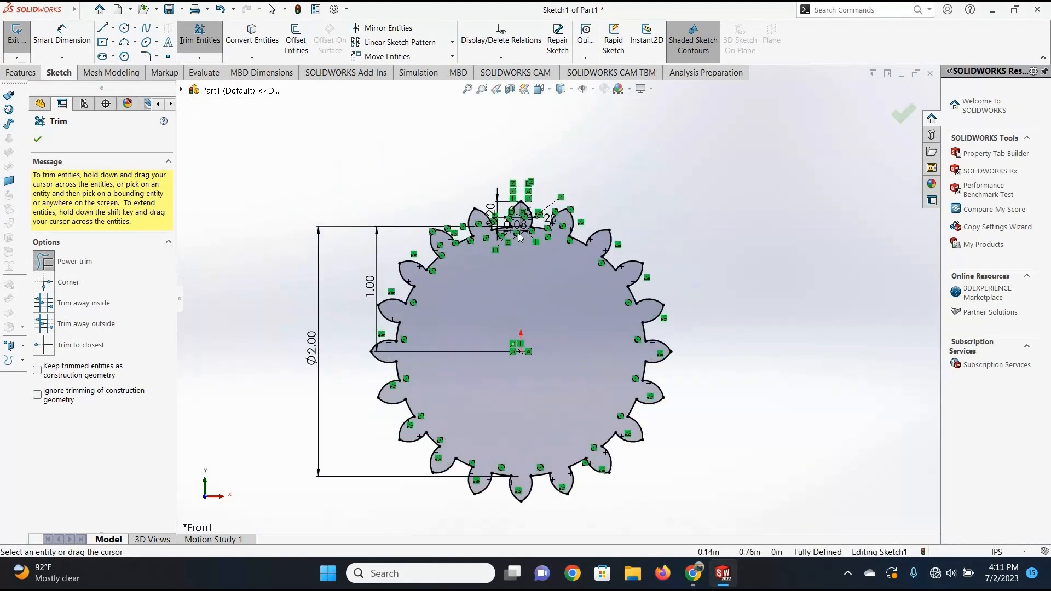
{"action": "left_click", "coordinate": [38, 140]}
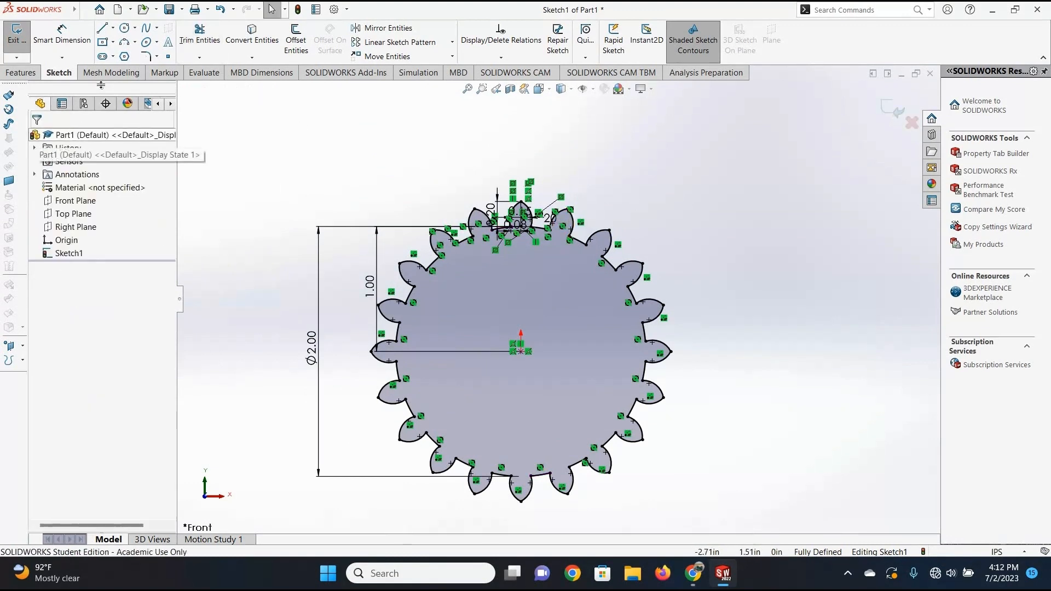
Extrude the toothed wheel profile as a blind boss with a depth of 1 in.
{"action": "left_click", "coordinate": [21, 72]}
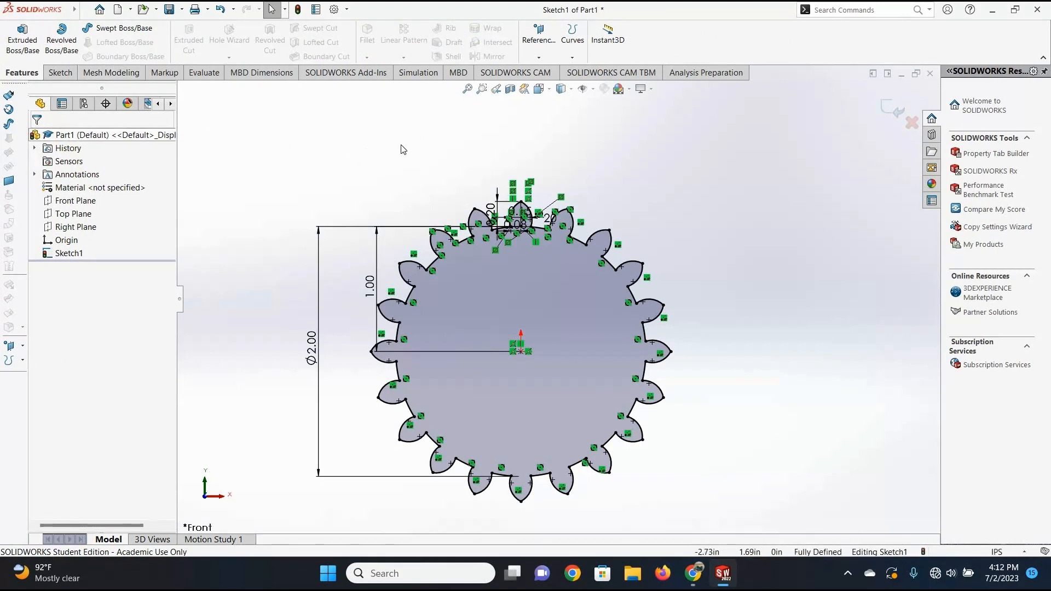
{"action": "left_click", "coordinate": [22, 39]}
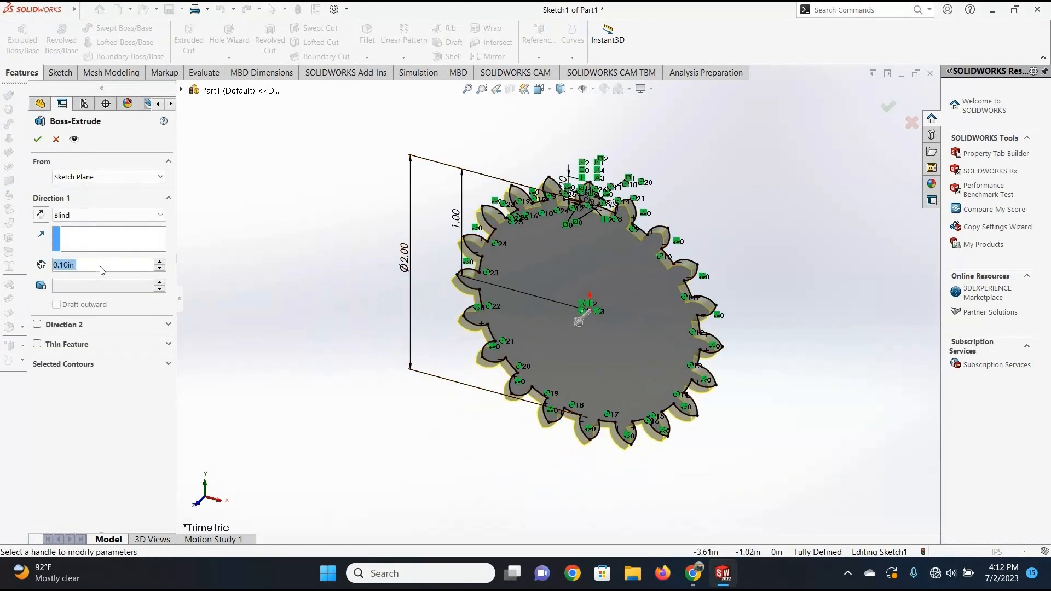
{"action": "type", "text": "1"}
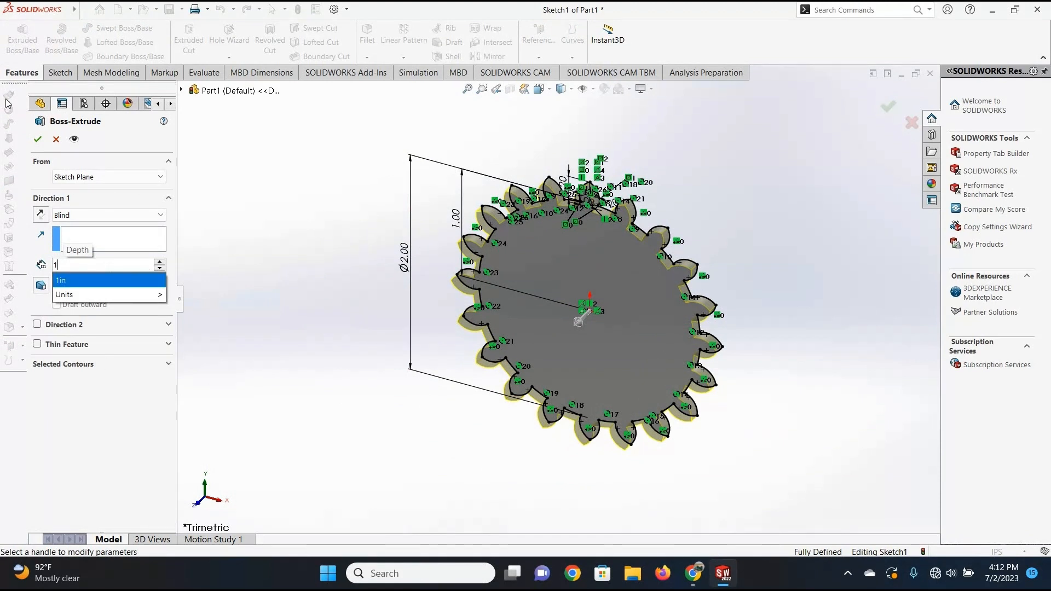
{"action": "key", "text": "Return"}
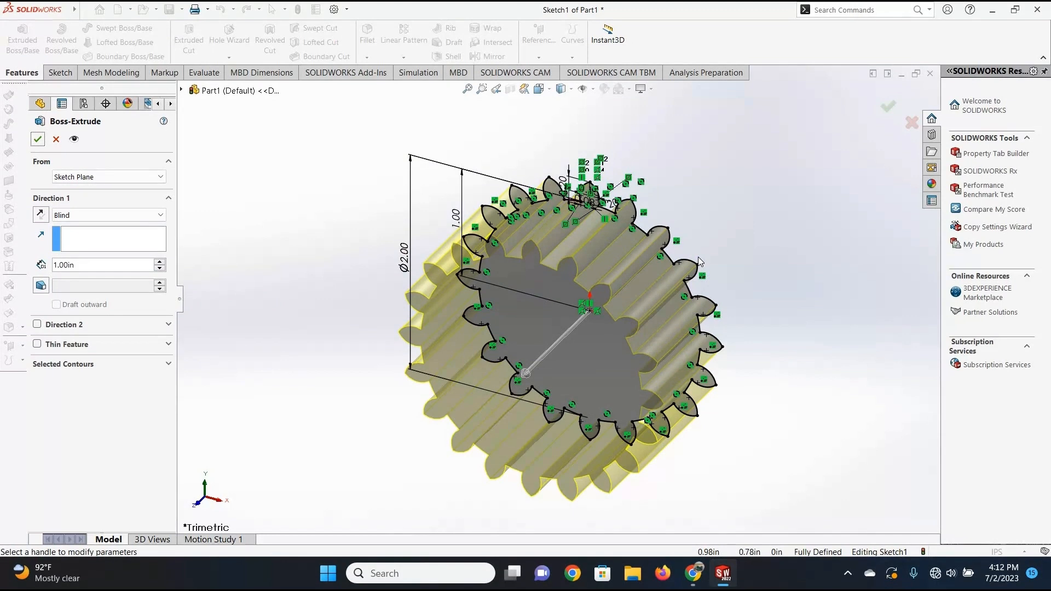
{"action": "left_click", "coordinate": [39, 140]}
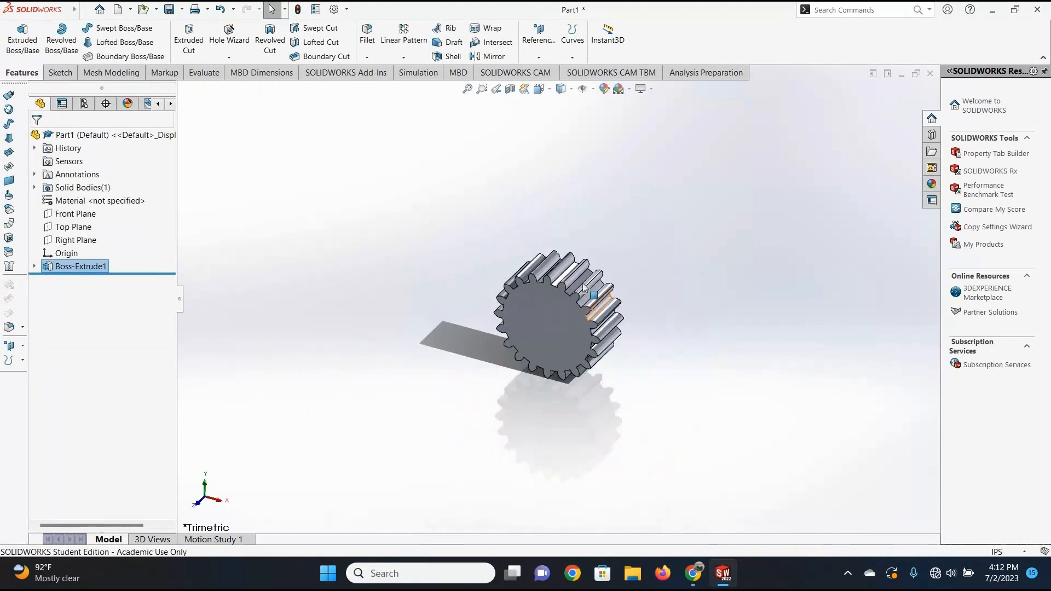
{"action": "scroll", "coordinate": [619, 224], "scroll_direction": "down", "scroll_amount": 2}
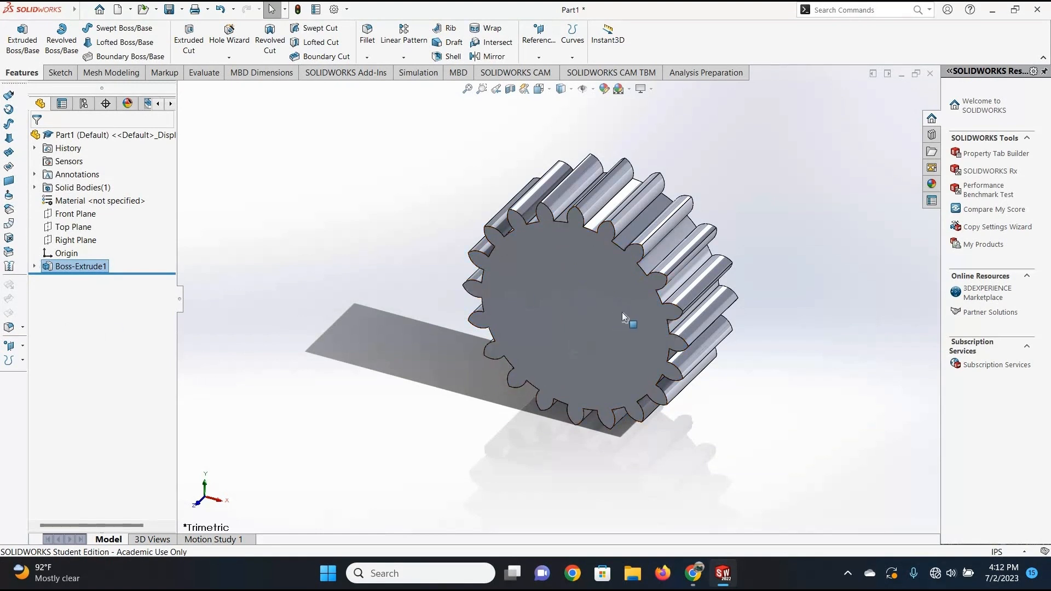
Reopen the sketch under the gear's extrusion for editing.
{"action": "left_click", "coordinate": [33, 267]}
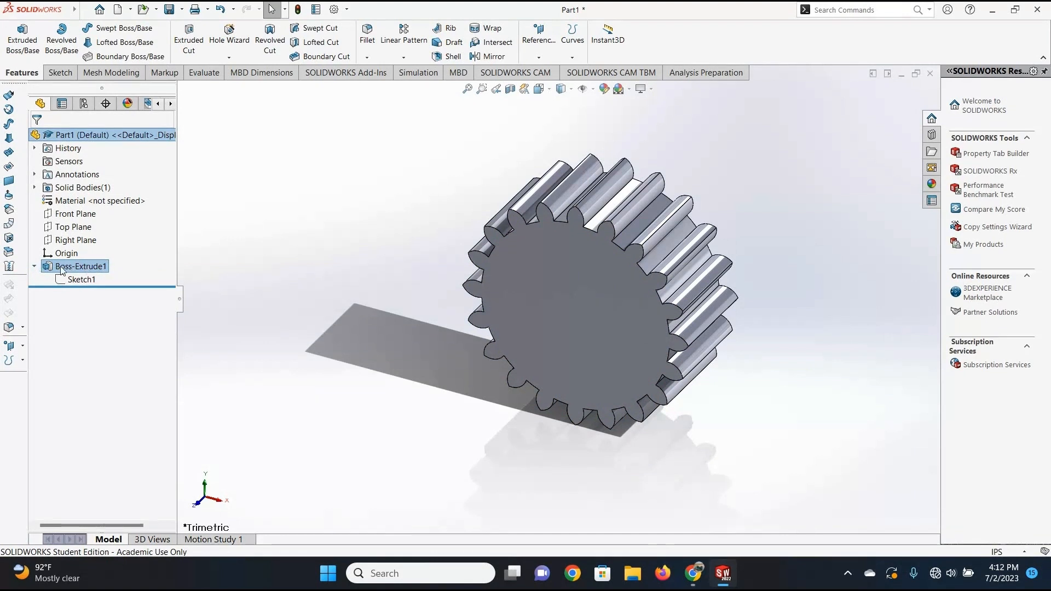
{"action": "left_click", "coordinate": [75, 281]}
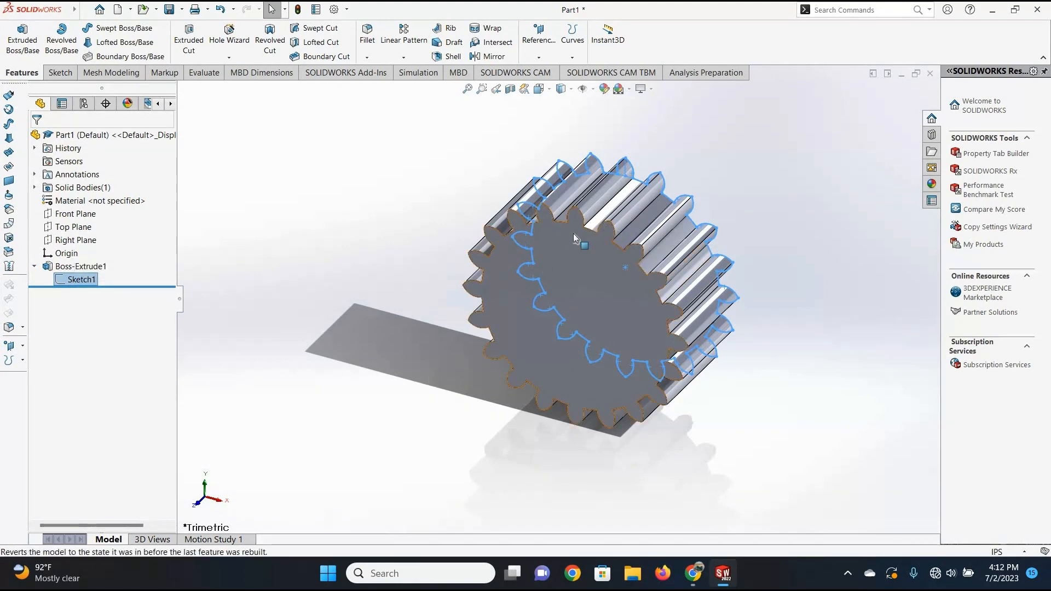
{"action": "left_click", "coordinate": [81, 280]}
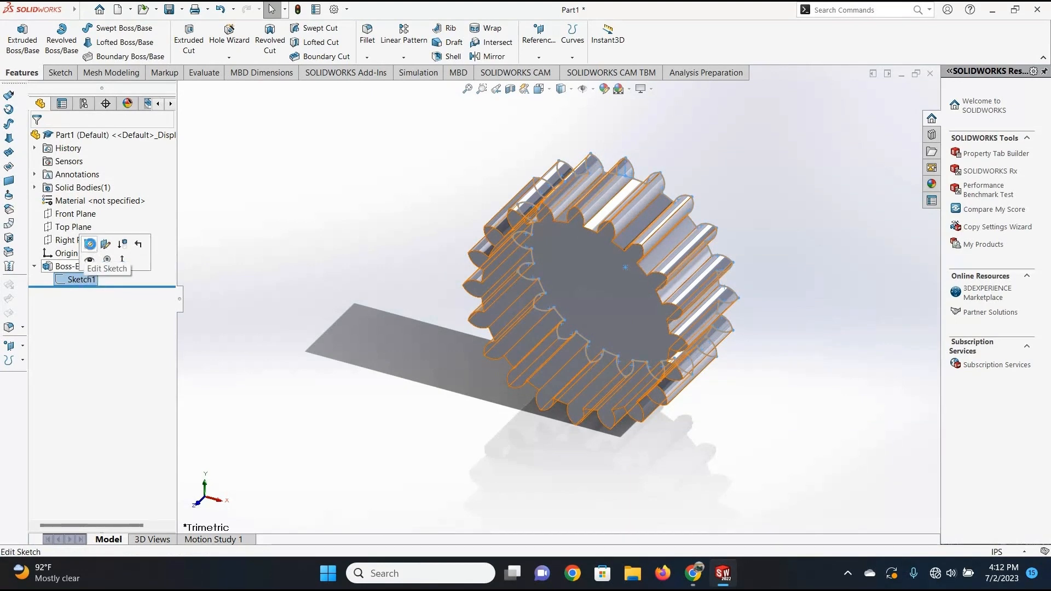
{"action": "left_click", "coordinate": [90, 244]}
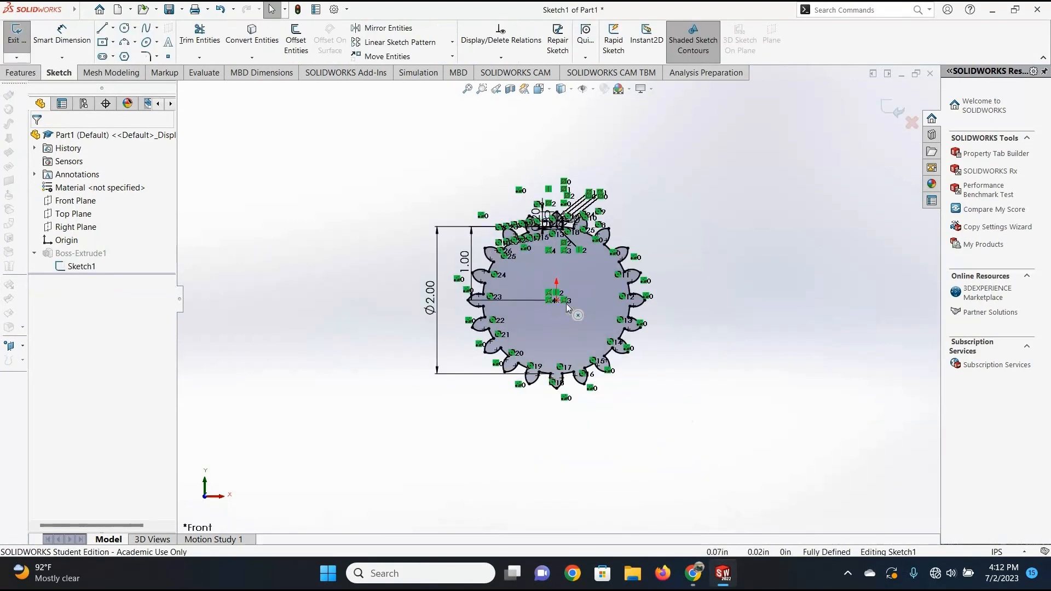
Sketch a circle centred on the origin of the gear profile with a radius of 0.125 in.
{"action": "scroll", "coordinate": [567, 308], "scroll_direction": "down", "scroll_amount": 5}
{"action": "scroll", "coordinate": [560, 296], "scroll_direction": "up", "scroll_amount": 4}
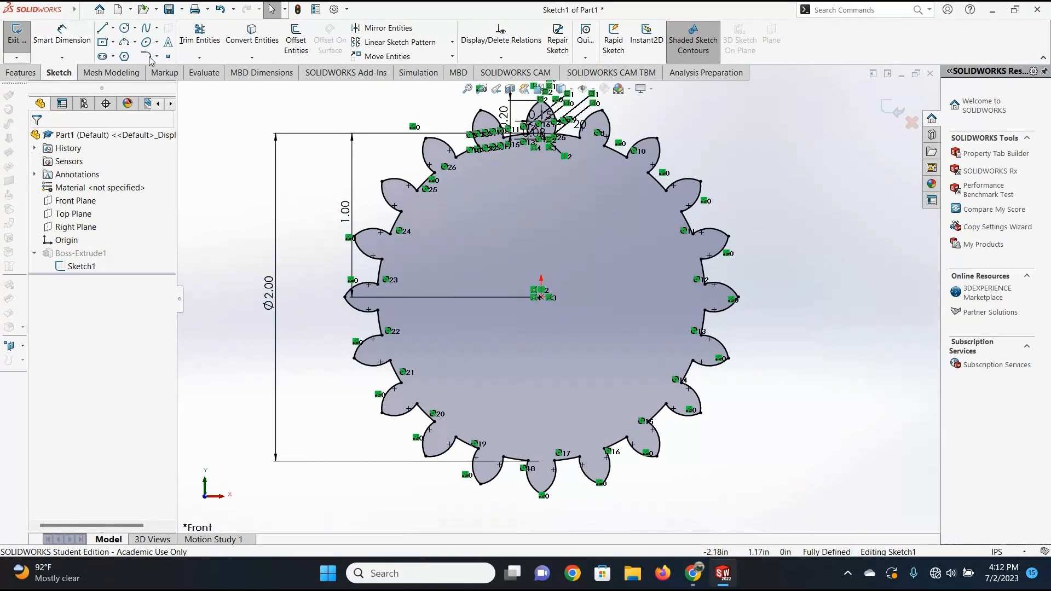
{"action": "left_click", "coordinate": [124, 28]}
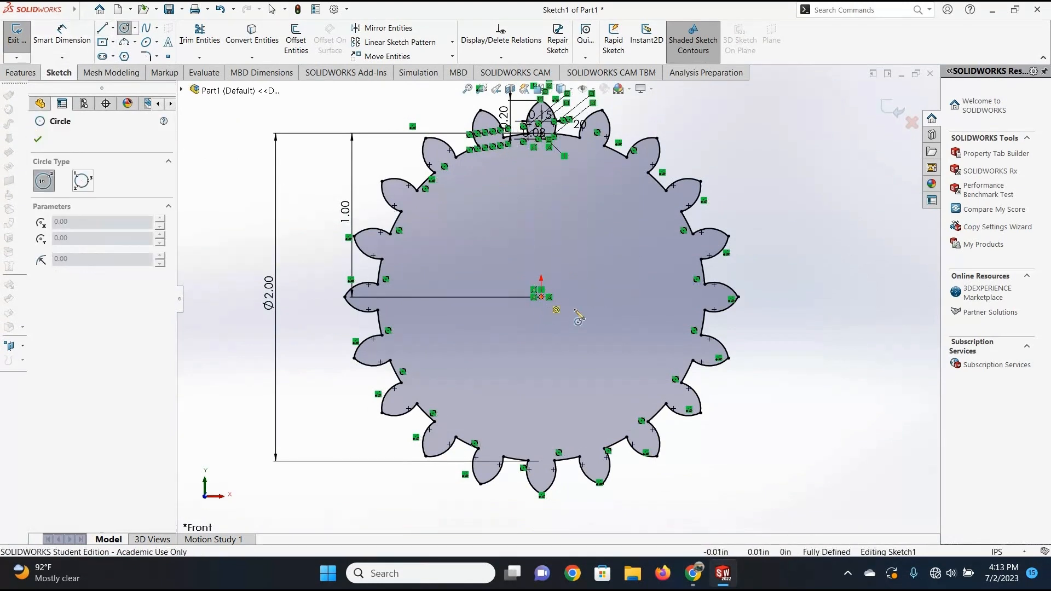
{"action": "left_click", "coordinate": [541, 297]}
{"action": "left_click", "coordinate": [565, 296]}
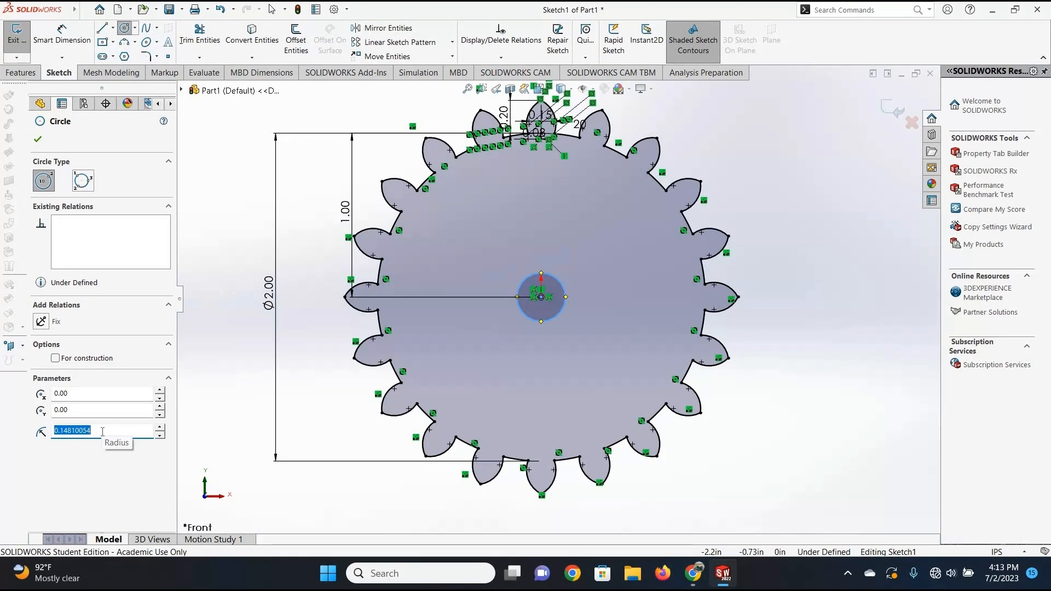
{"action": "type", "text": ".125"}
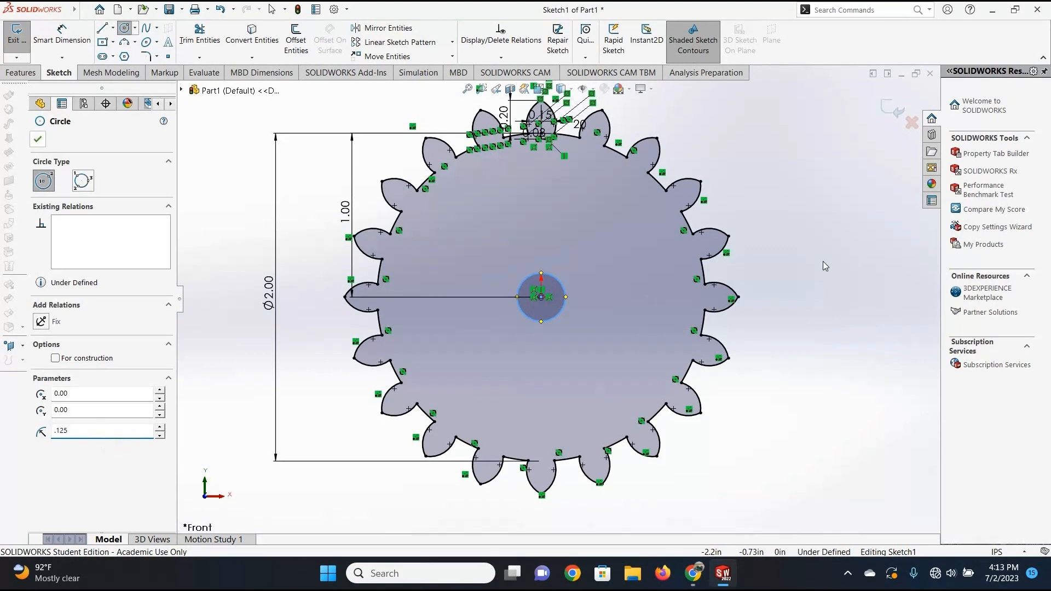
{"action": "key", "text": "Return"}
Add a diameter dimension to the small centre circle and exit the sketch to rebuild the gear with its bore.
{"action": "left_click", "coordinate": [54, 31]}
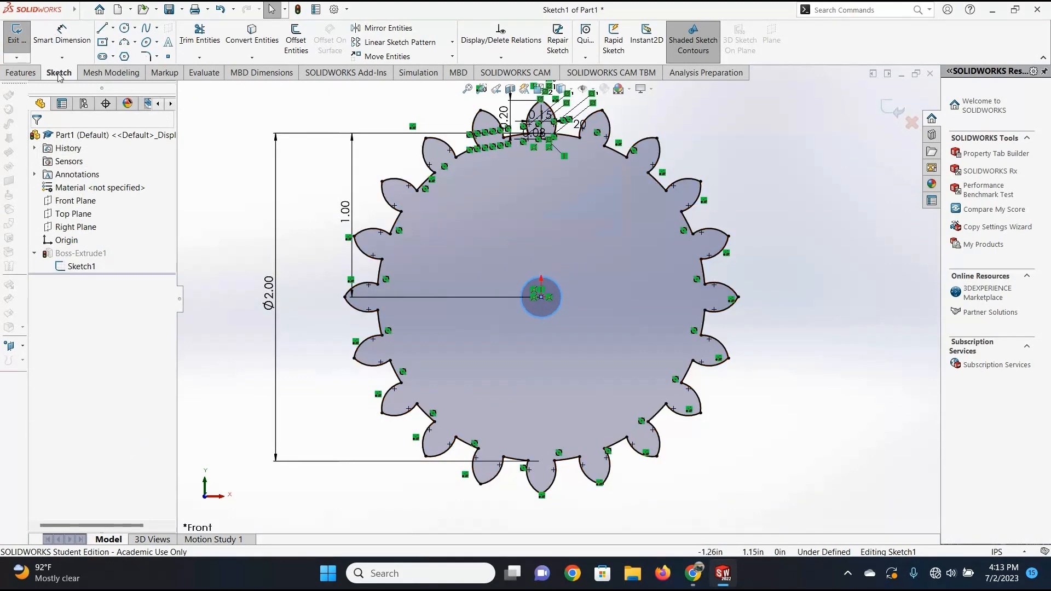
{"action": "left_click", "coordinate": [556, 292]}
{"action": "left_click", "coordinate": [608, 309]}
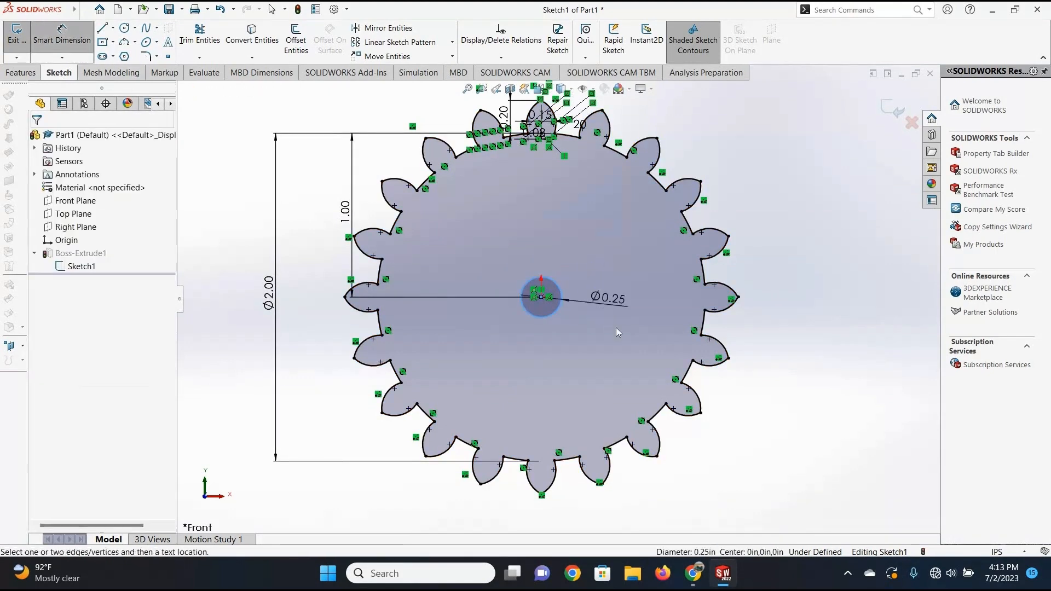
{"action": "key", "text": "Return"}
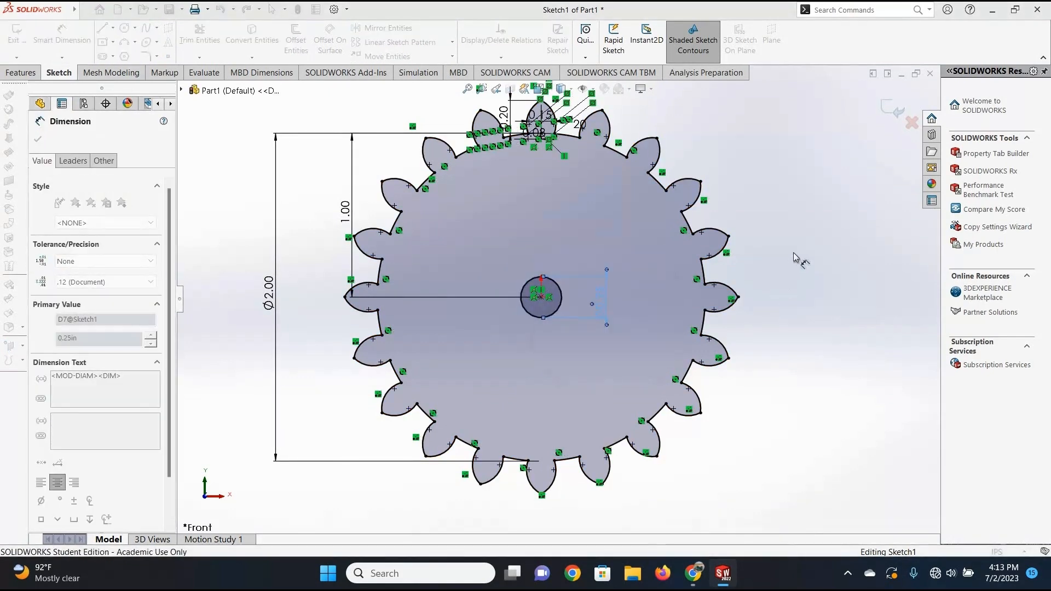
{"action": "scroll", "coordinate": [583, 287], "scroll_direction": "up", "scroll_amount": 3}
{"action": "scroll", "coordinate": [583, 288], "scroll_direction": "down", "scroll_amount": 1}
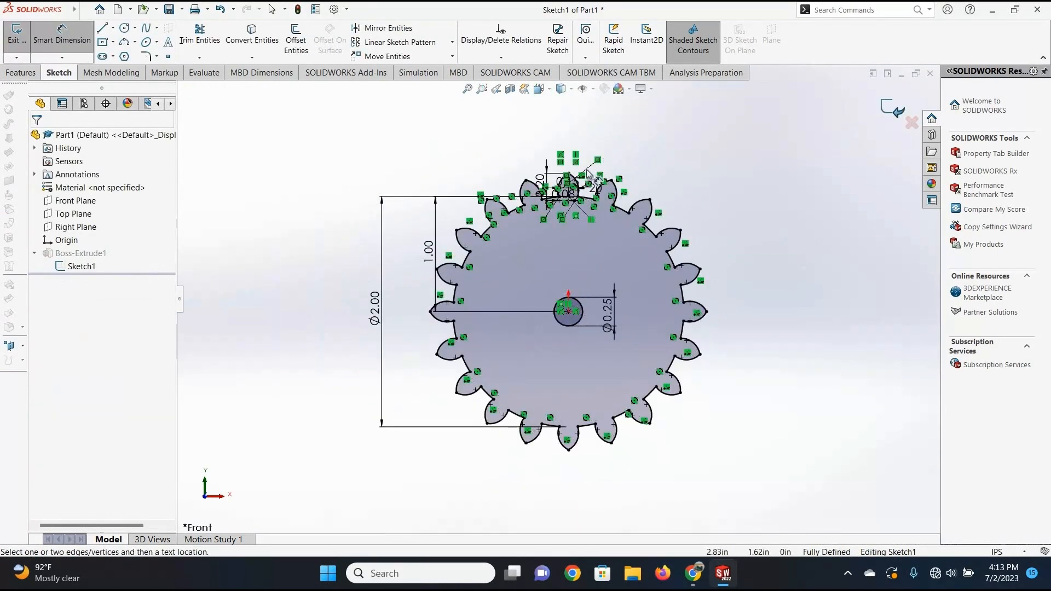
{"action": "key", "text": "Escape"}
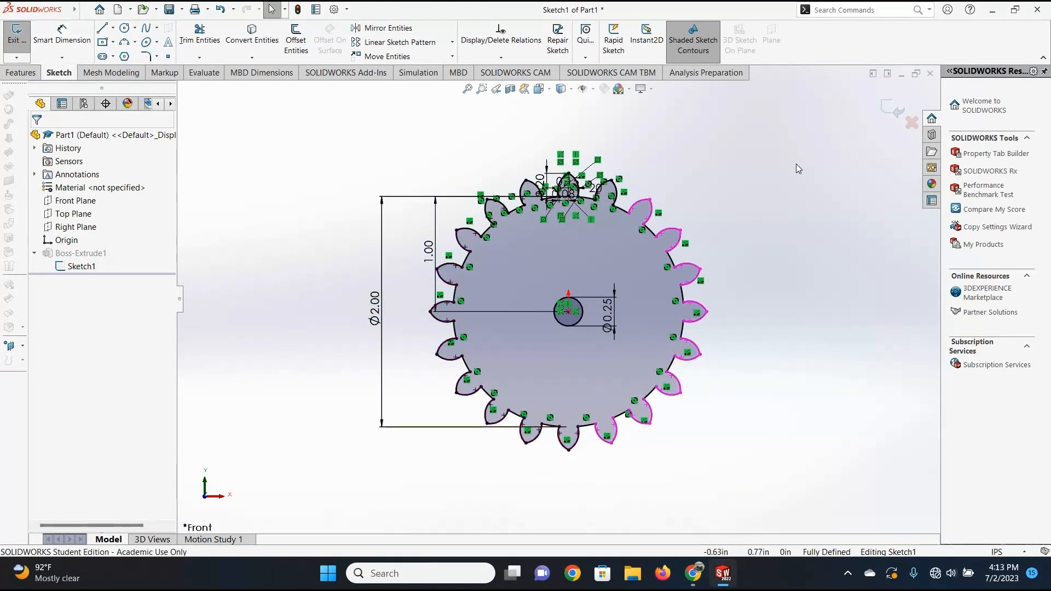
{"action": "left_click", "coordinate": [894, 105]}
Save the gear as a SOLIDWORKS part file named Tutorial Gear.
{"action": "scroll", "coordinate": [580, 312], "scroll_direction": "up", "scroll_amount": 6}
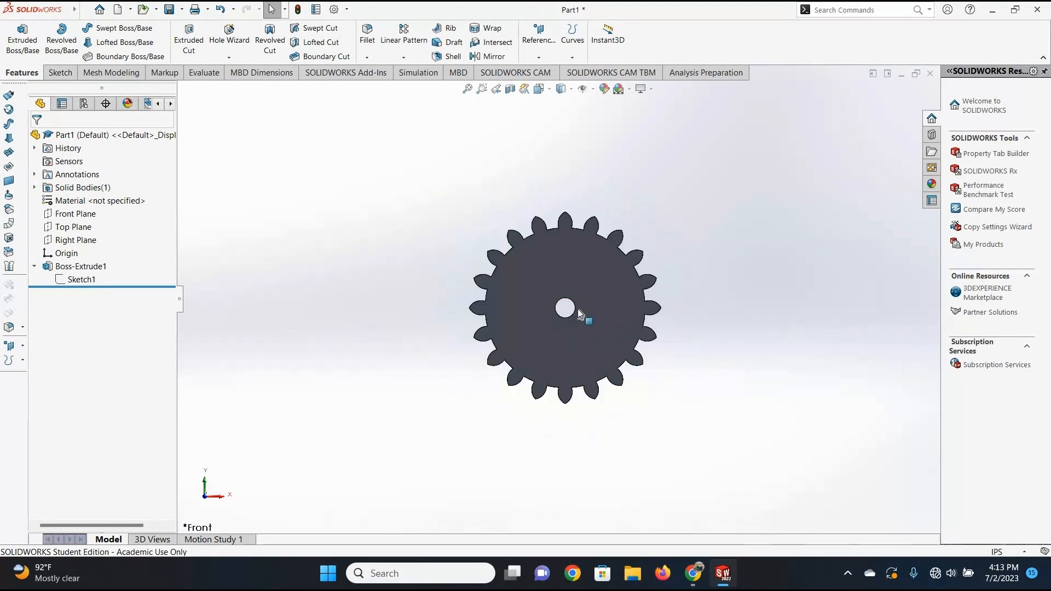
{"action": "scroll", "coordinate": [730, 270], "scroll_direction": "down", "scroll_amount": 3}
{"action": "middle_click_drag", "start_coordinate": [730, 270], "coordinate": [487, 218]}
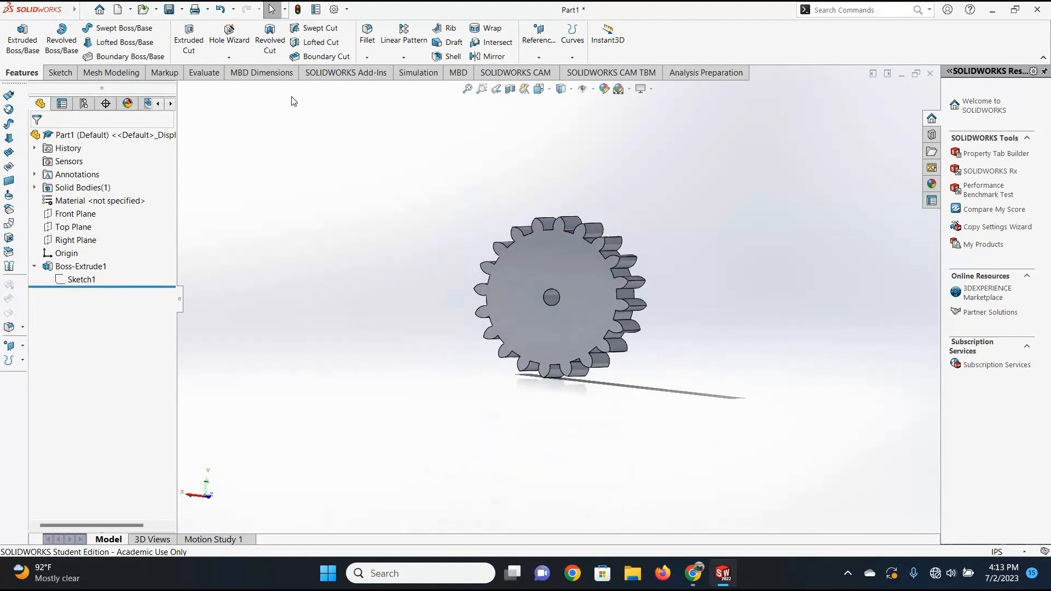
{"action": "left_click", "coordinate": [183, 10]}
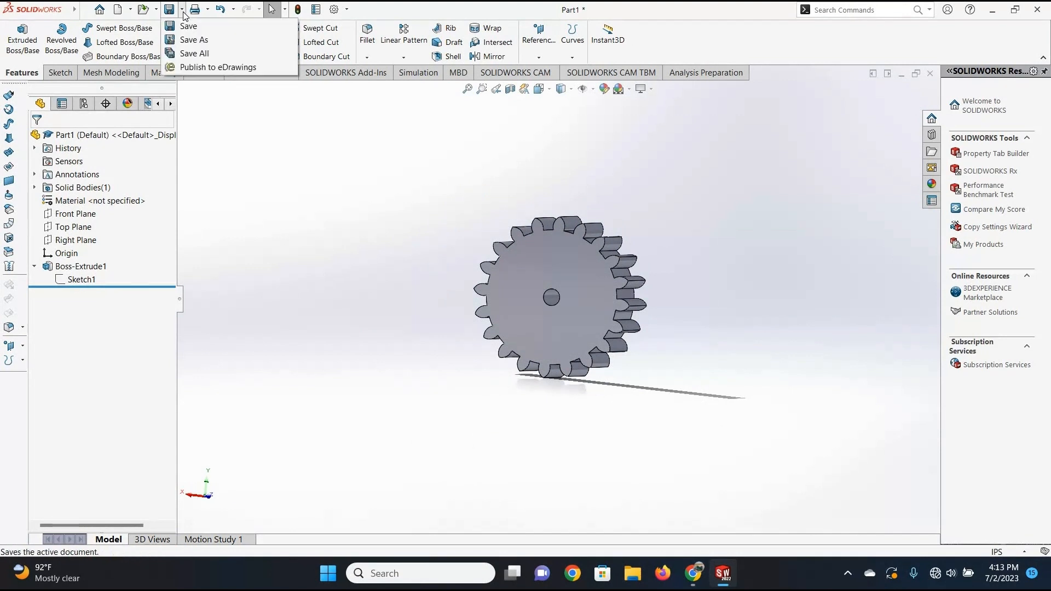
{"action": "left_click", "coordinate": [193, 41]}
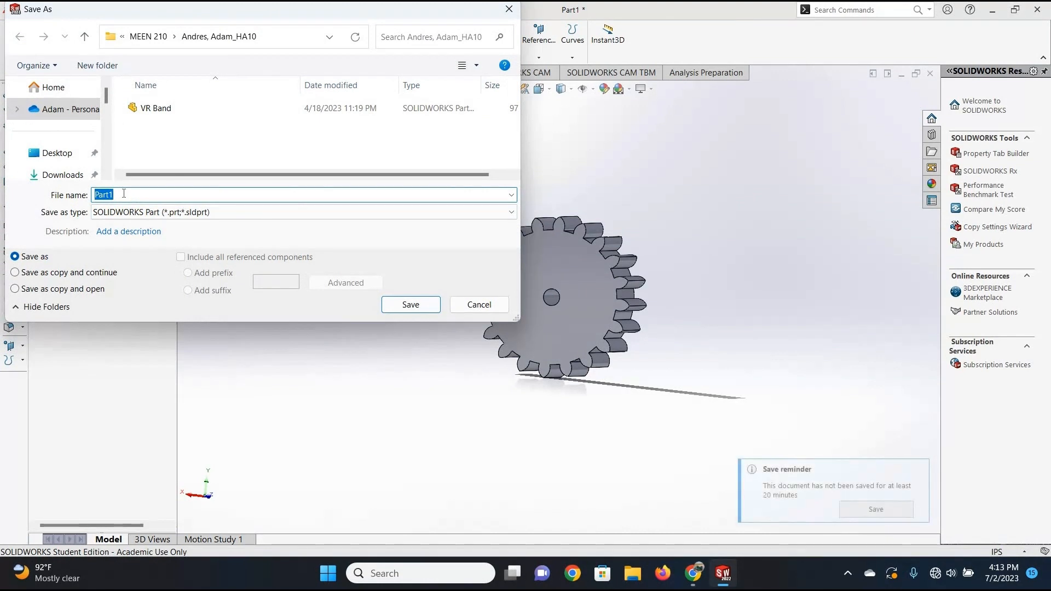
{"action": "type", "text": "G"}
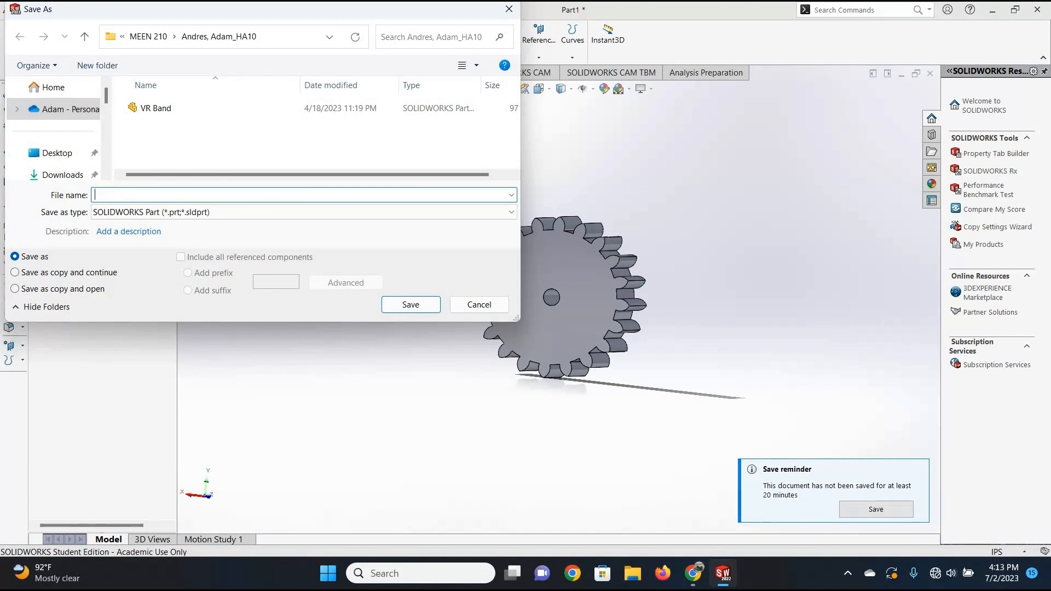
{"action": "type", "text": "Tutorial Gear"}
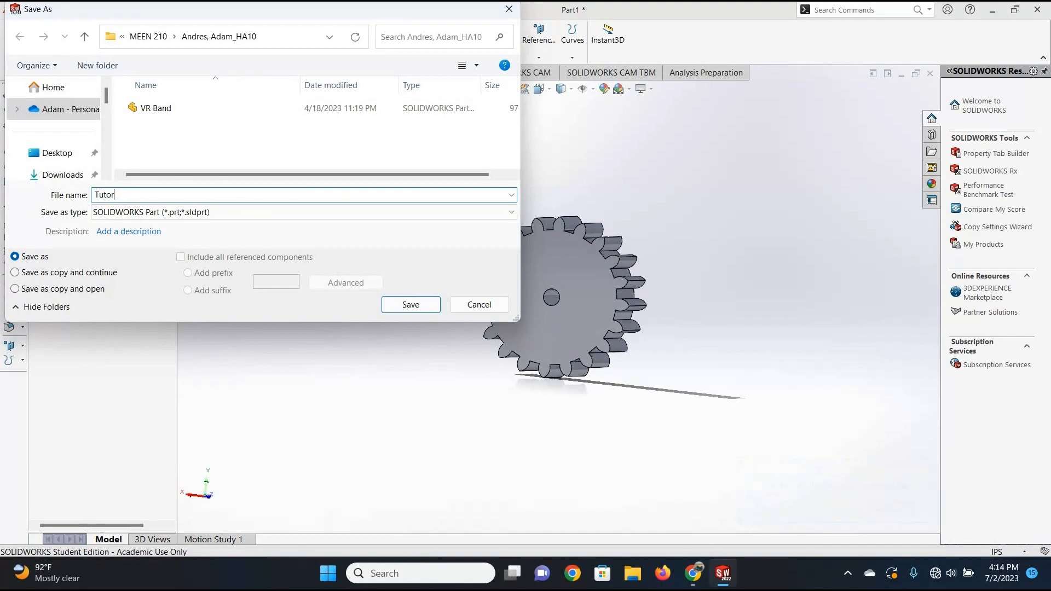
{"action": "left_click", "coordinate": [419, 304]}
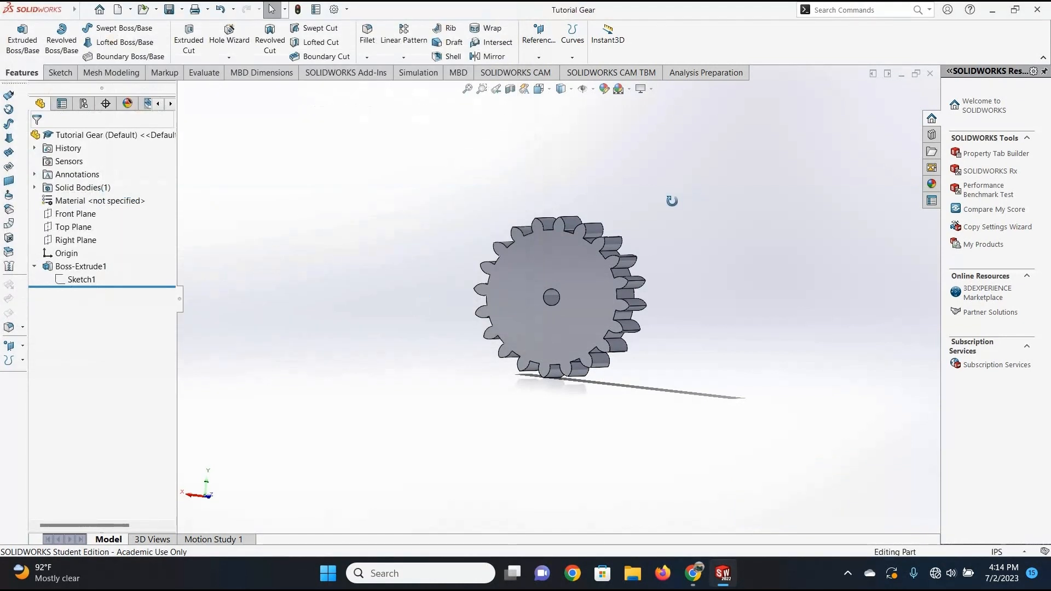
Create a new part document and start a sketch on its Front Plane.
{"action": "middle_click_drag", "start_coordinate": [639, 230], "coordinate": [652, 192]}
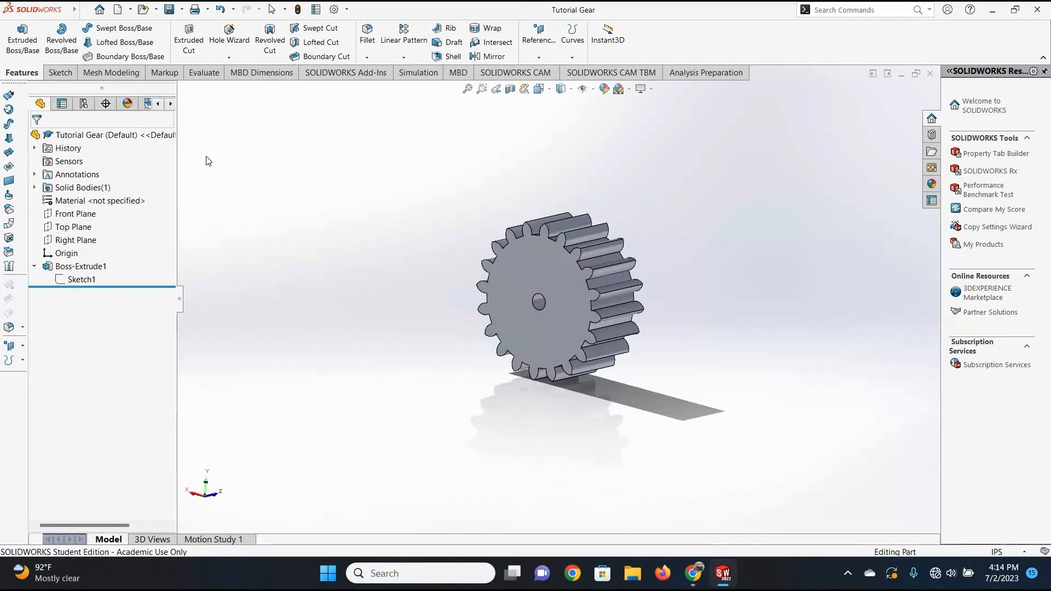
{"action": "left_click", "coordinate": [132, 10]}
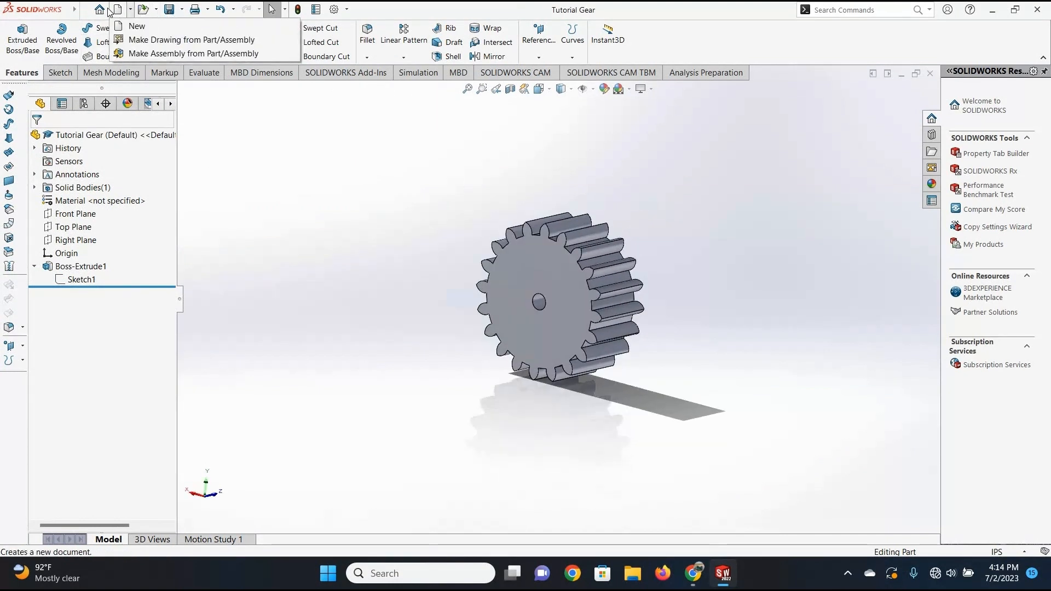
{"action": "left_click", "coordinate": [99, 9]}
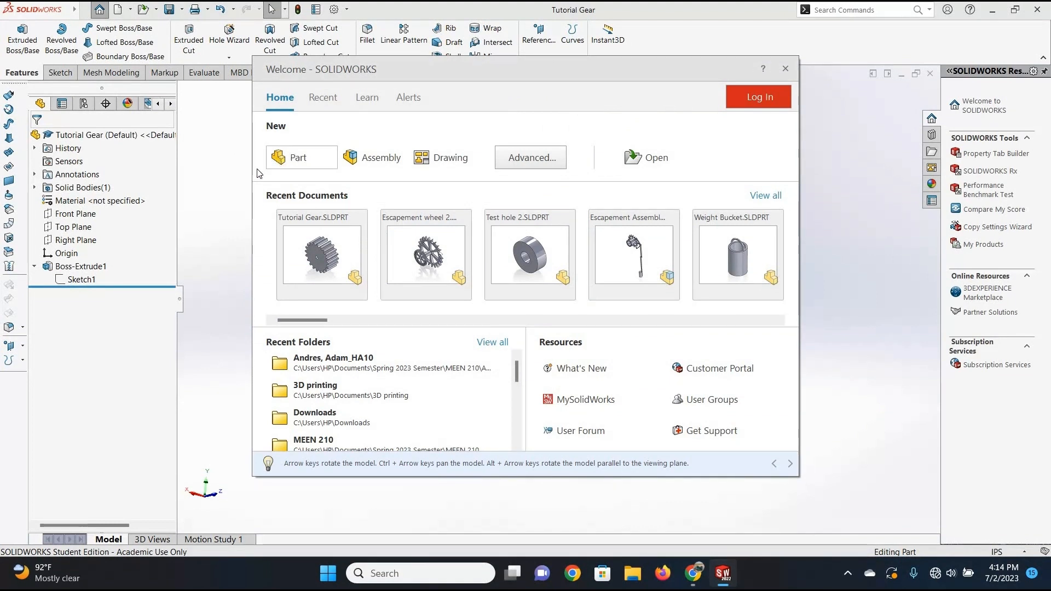
{"action": "left_click", "coordinate": [301, 156]}
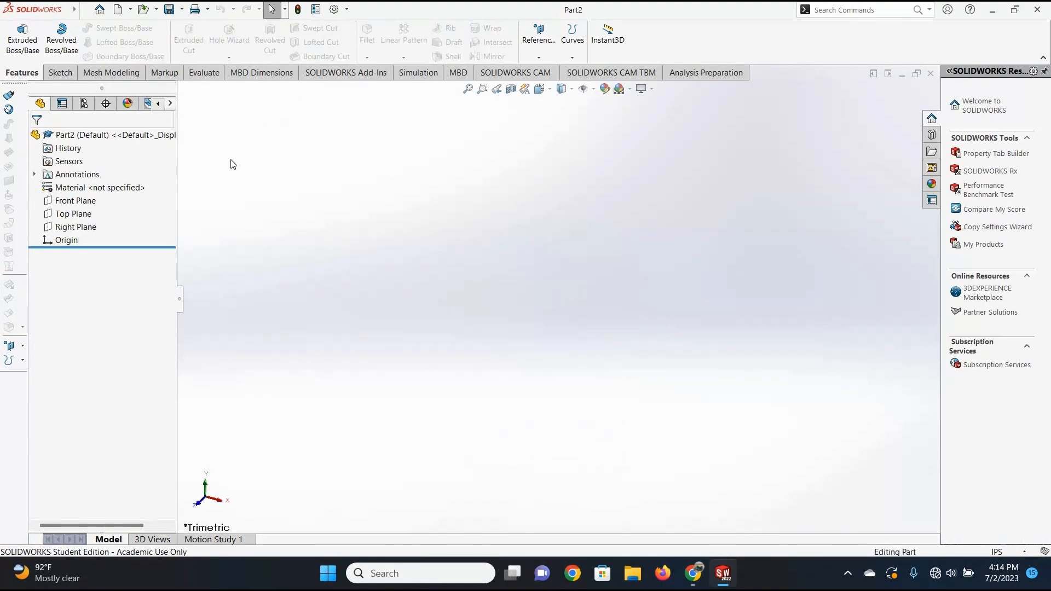
{"action": "left_click", "coordinate": [60, 75]}
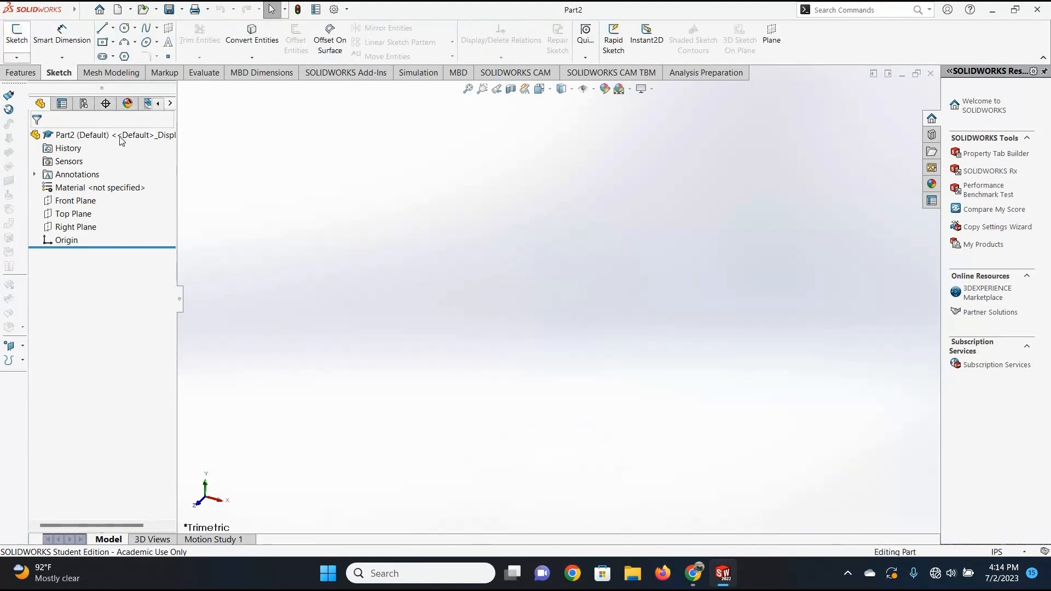
{"action": "left_click", "coordinate": [16, 36]}
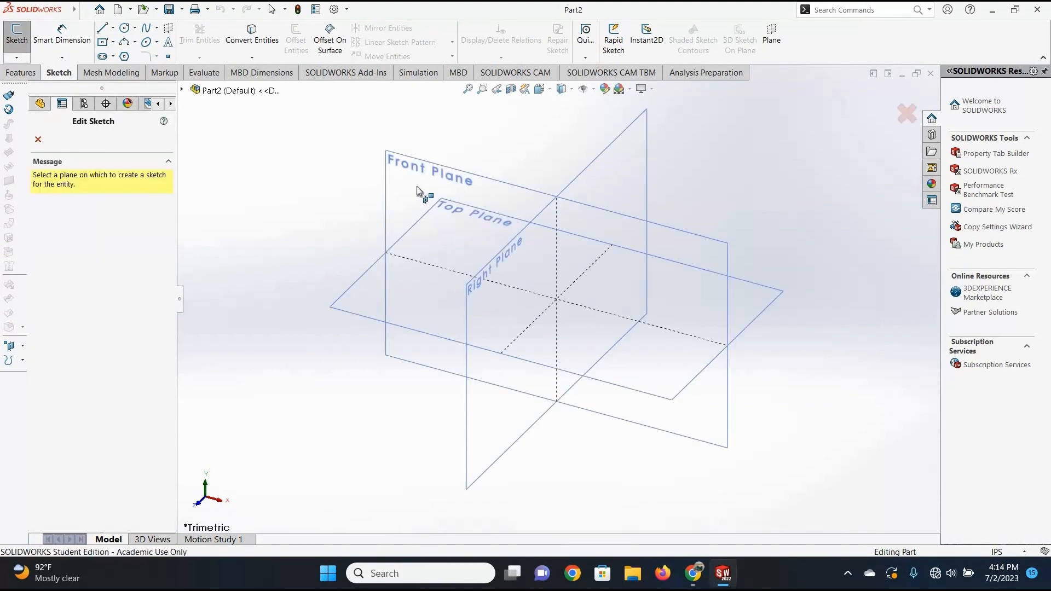
{"action": "left_click", "coordinate": [417, 190]}
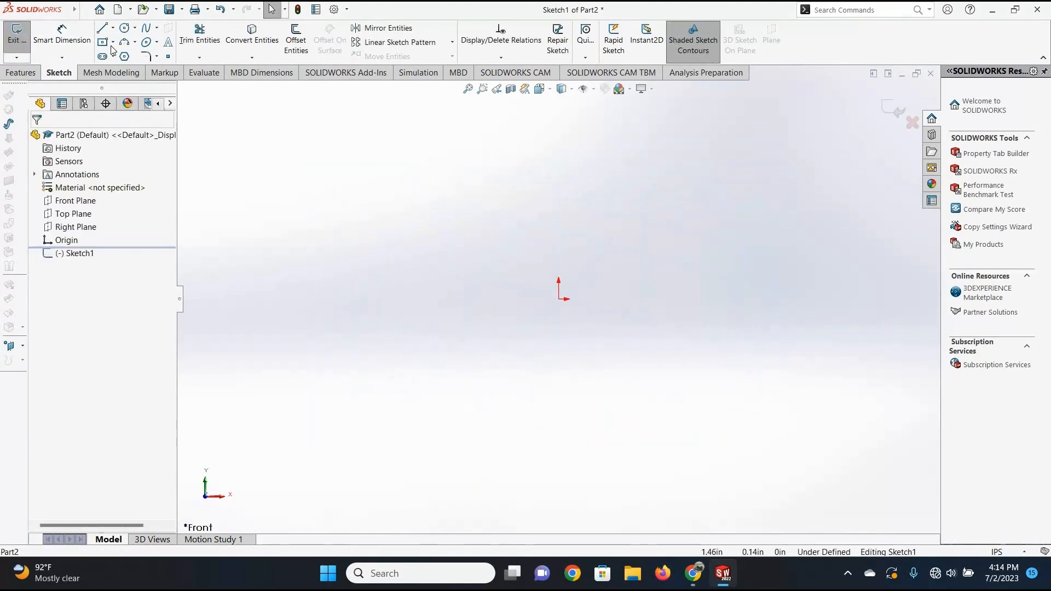
Sketch a centre rectangle on the origin and dimension its horizontal length to 3 in.
{"action": "left_click", "coordinate": [559, 300]}
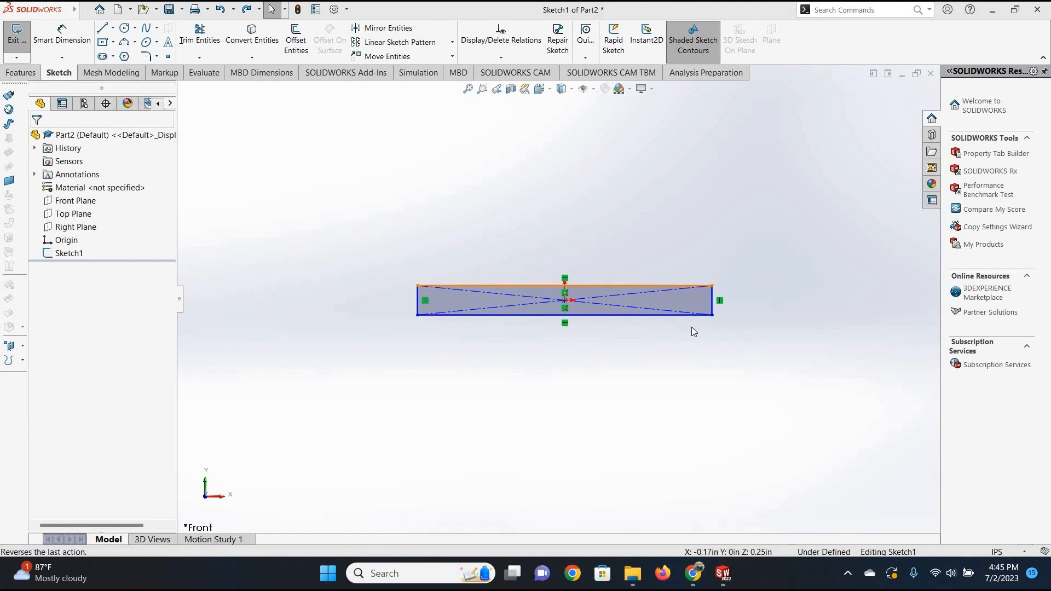
{"action": "left_click", "coordinate": [71, 40]}
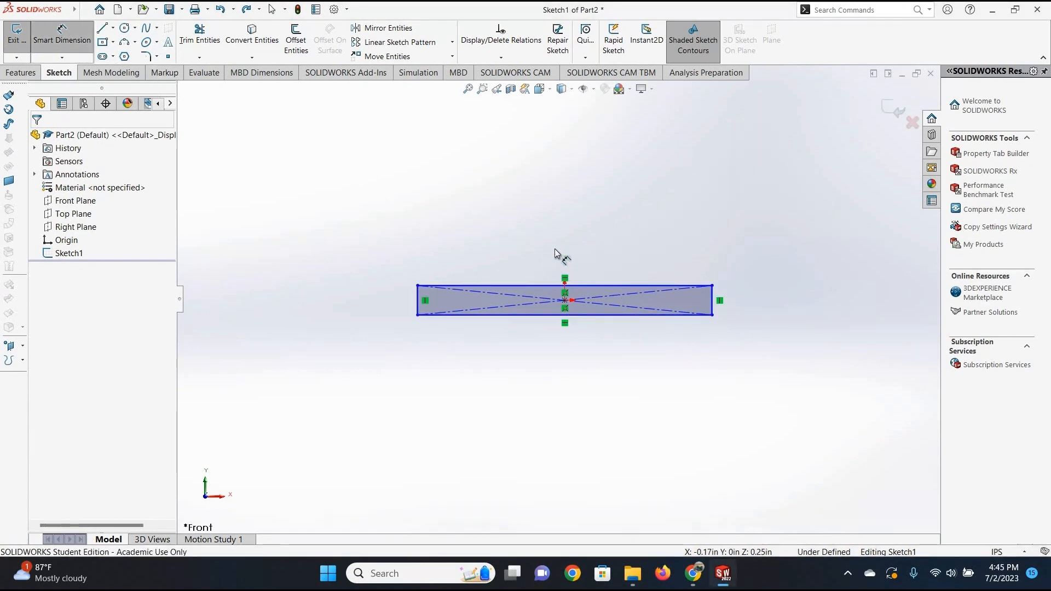
{"action": "left_click", "coordinate": [558, 286]}
{"action": "left_click", "coordinate": [559, 246]}
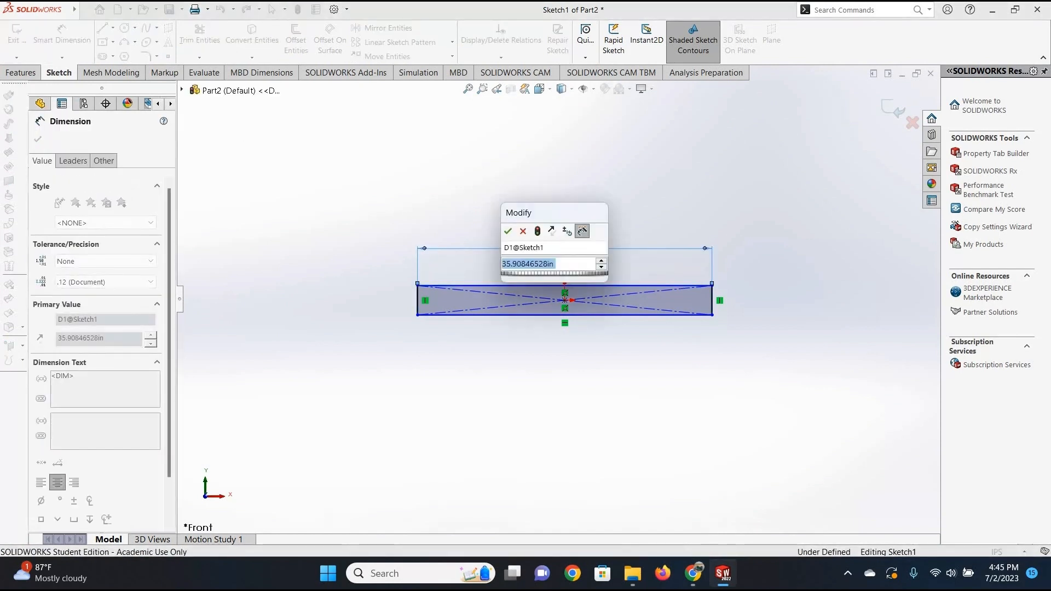
{"action": "type", "text": "3"}
{"action": "key", "text": "Return"}
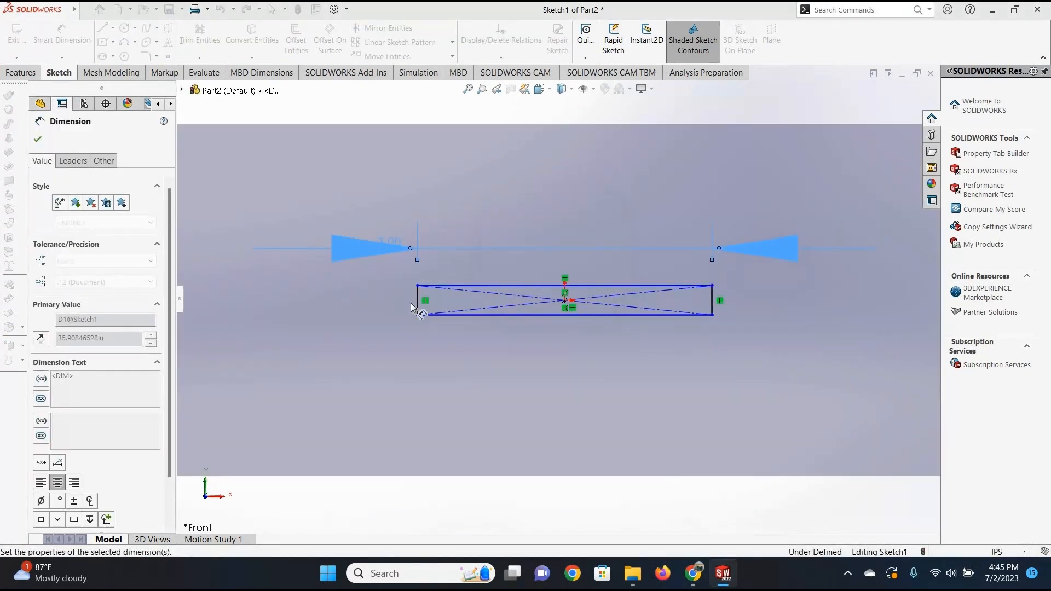
Dimension the rectangle's short vertical side to 0.3 in and finish dimensioning.
{"action": "left_click", "coordinate": [417, 301]}
{"action": "left_click", "coordinate": [384, 301]}
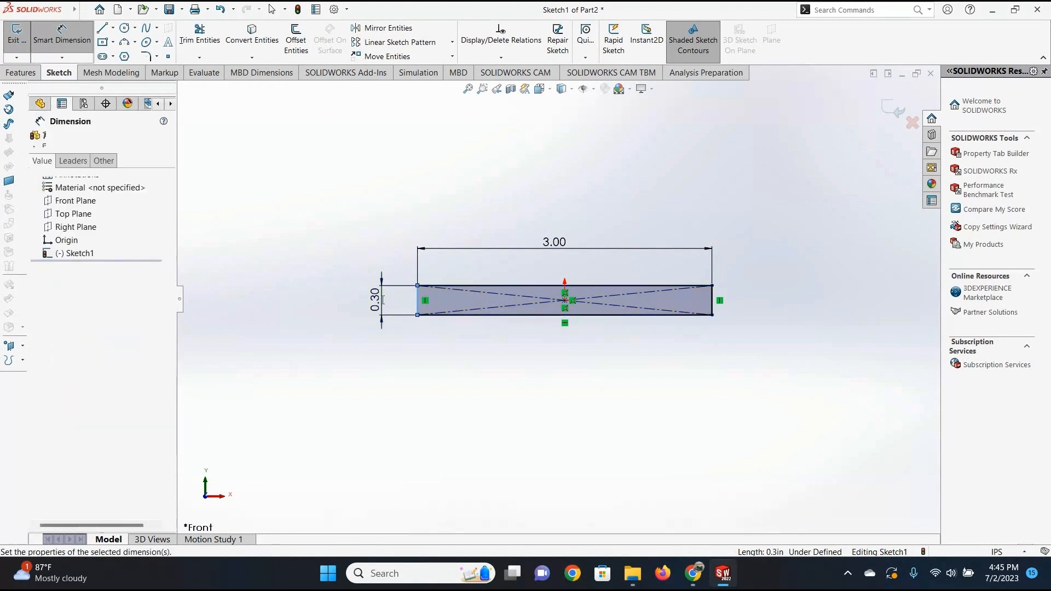
{"action": "type", "text": ".3"}
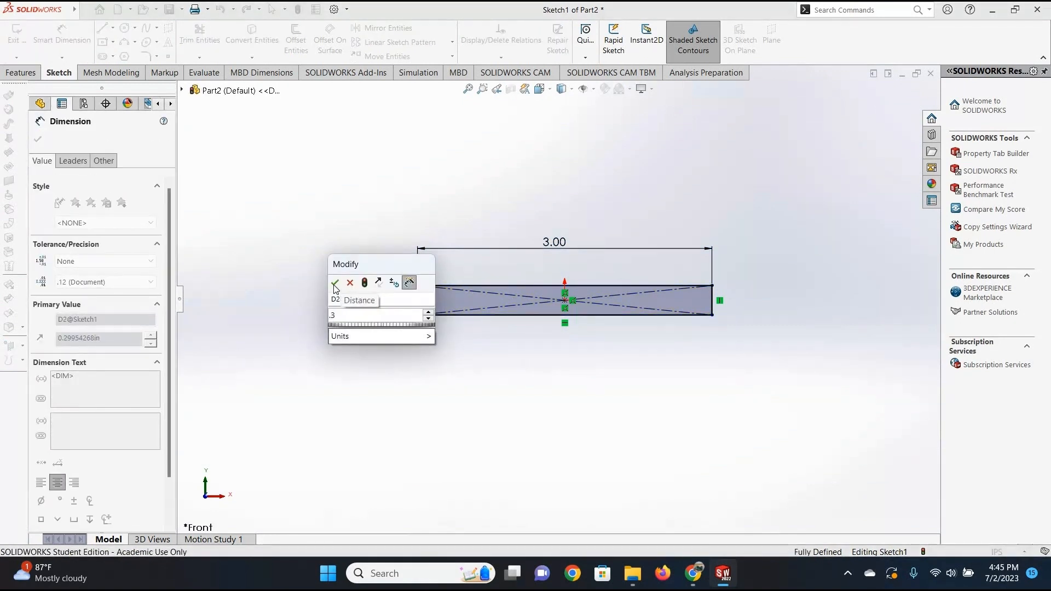
{"action": "left_click", "coordinate": [335, 283]}
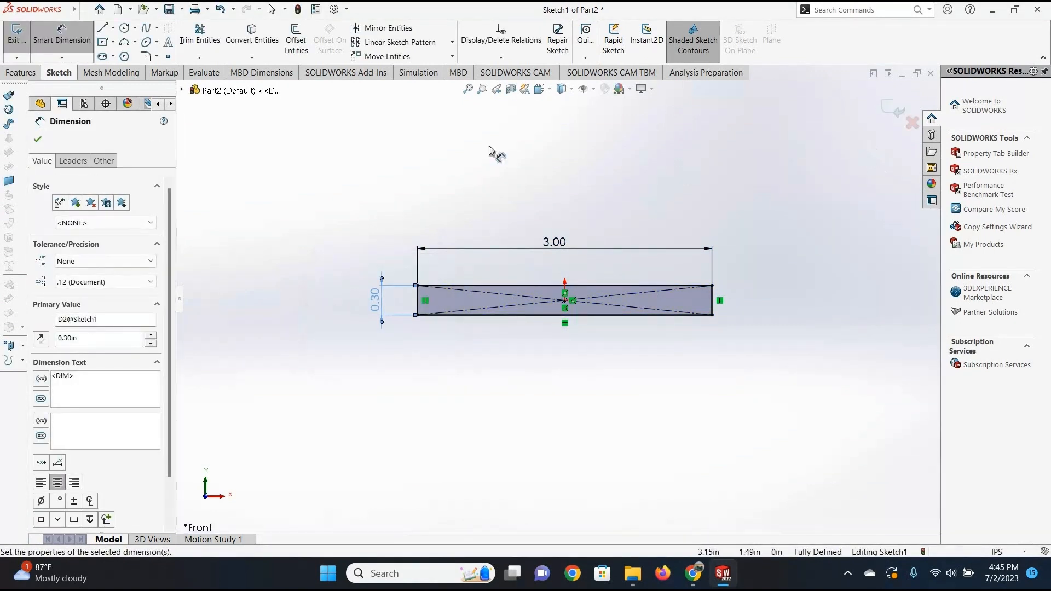
{"action": "left_click", "coordinate": [37, 141]}
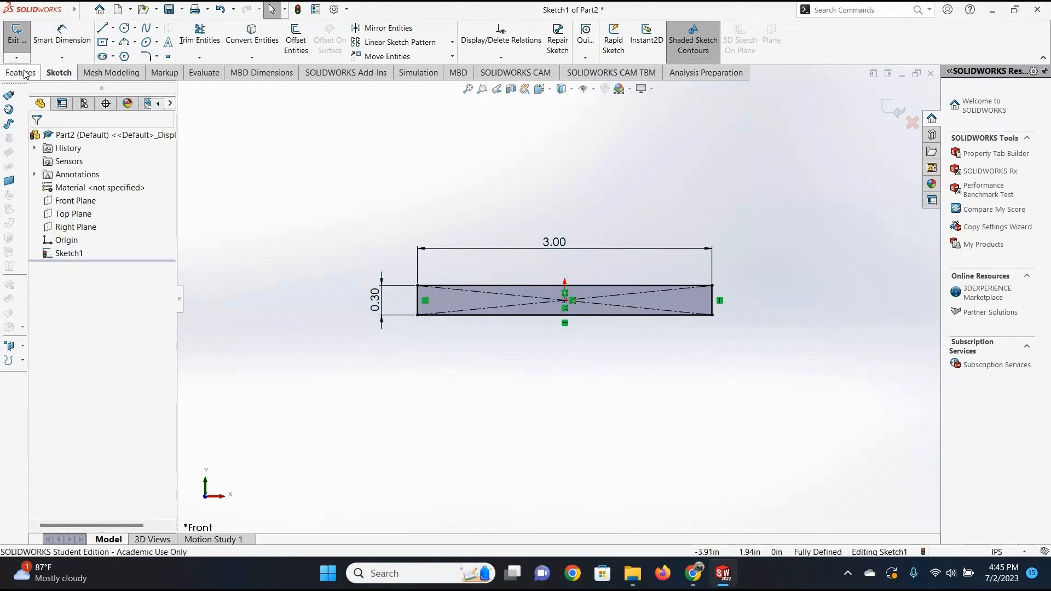
Extrude the rectangle as a blind boss 0.25 in deep and start a sketch on the bar's long front face.
{"action": "left_click", "coordinate": [25, 75]}
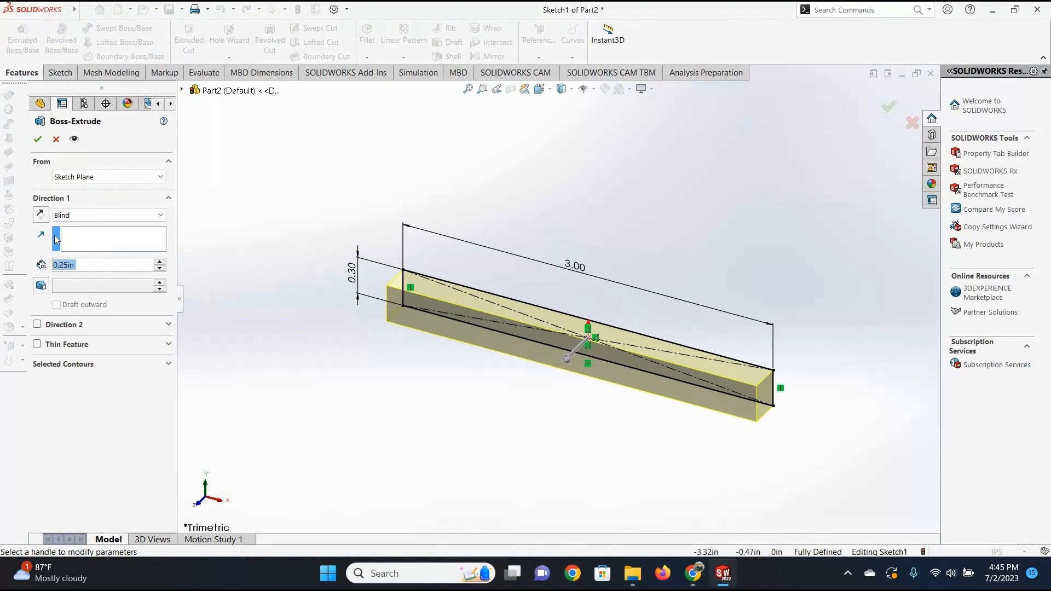
{"action": "left_click", "coordinate": [37, 140]}
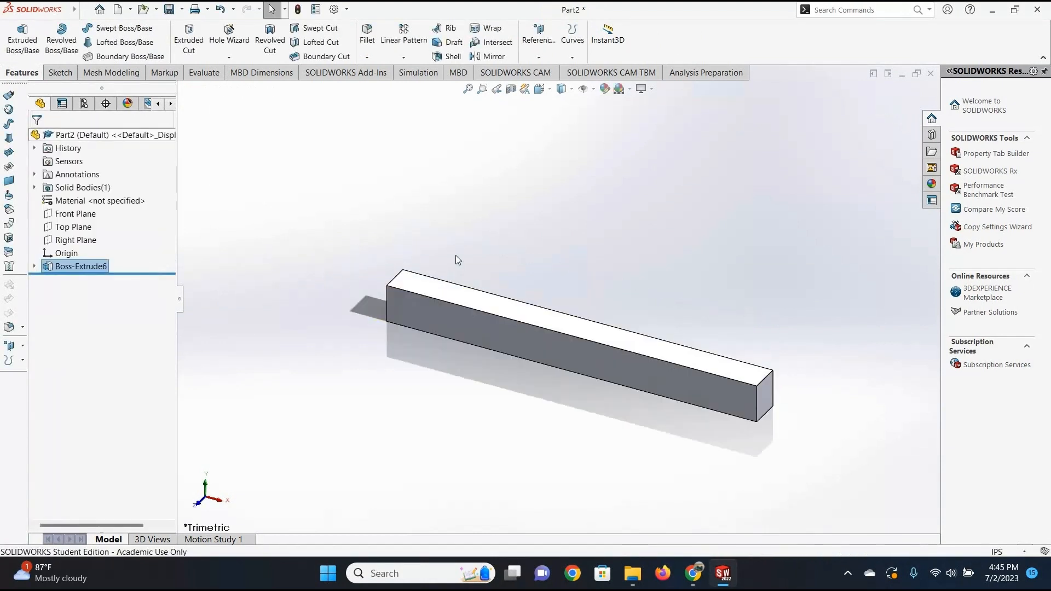
{"action": "left_click", "coordinate": [60, 75]}
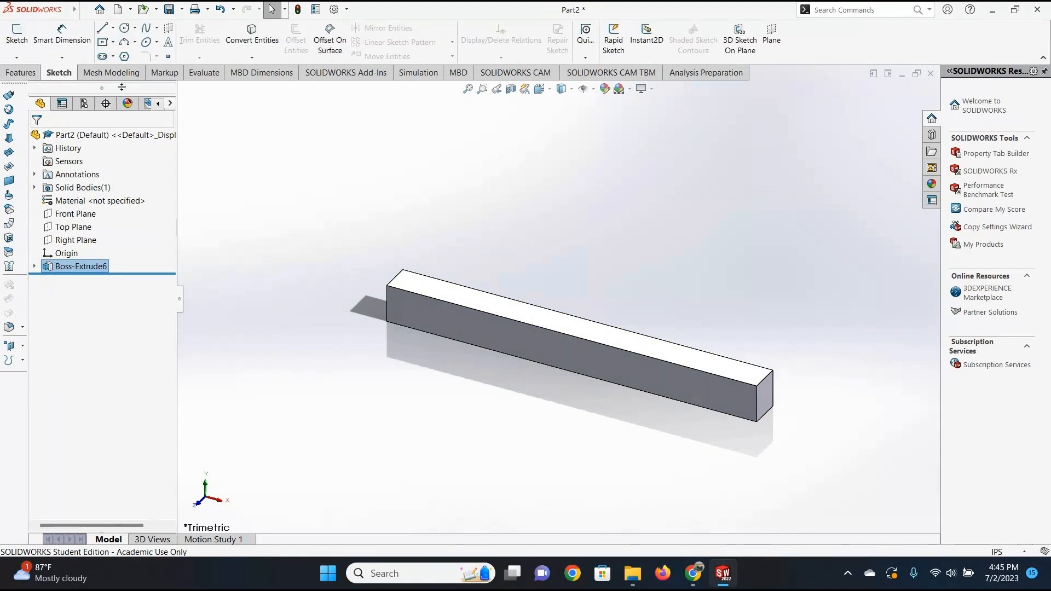
{"action": "left_click", "coordinate": [17, 38]}
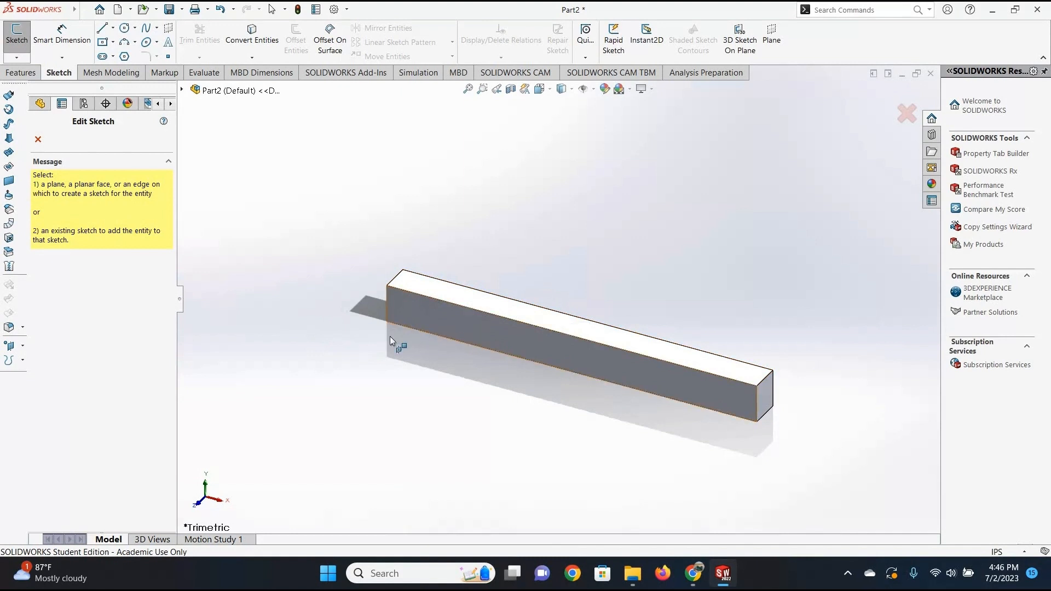
{"action": "left_click", "coordinate": [452, 313]}
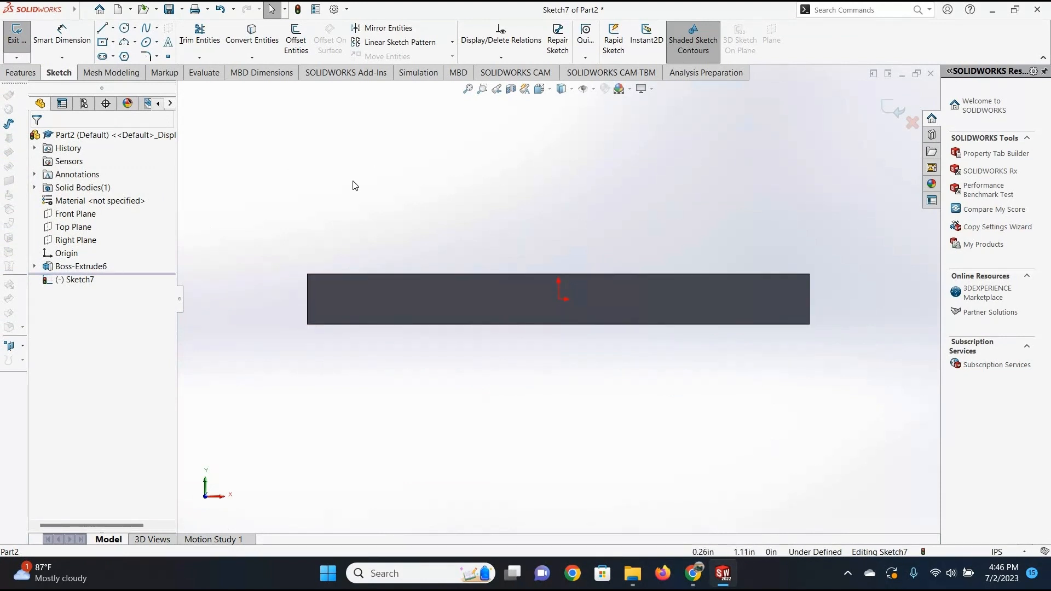
Draw a vertical line through the origin from the front face's upper edge to its lower edge.
{"action": "left_click", "coordinate": [102, 28]}
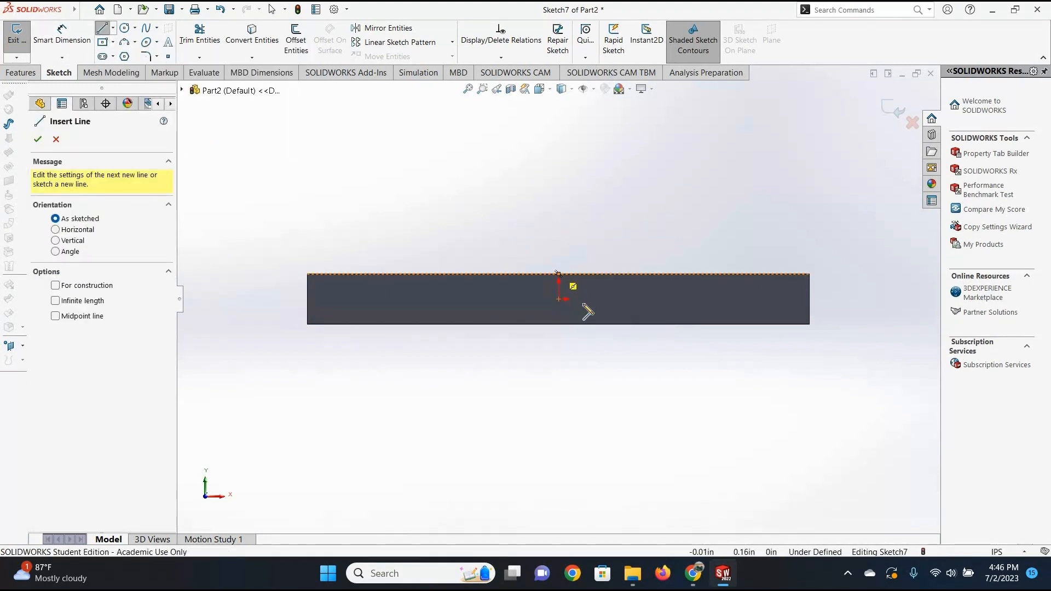
{"action": "left_click", "coordinate": [559, 274]}
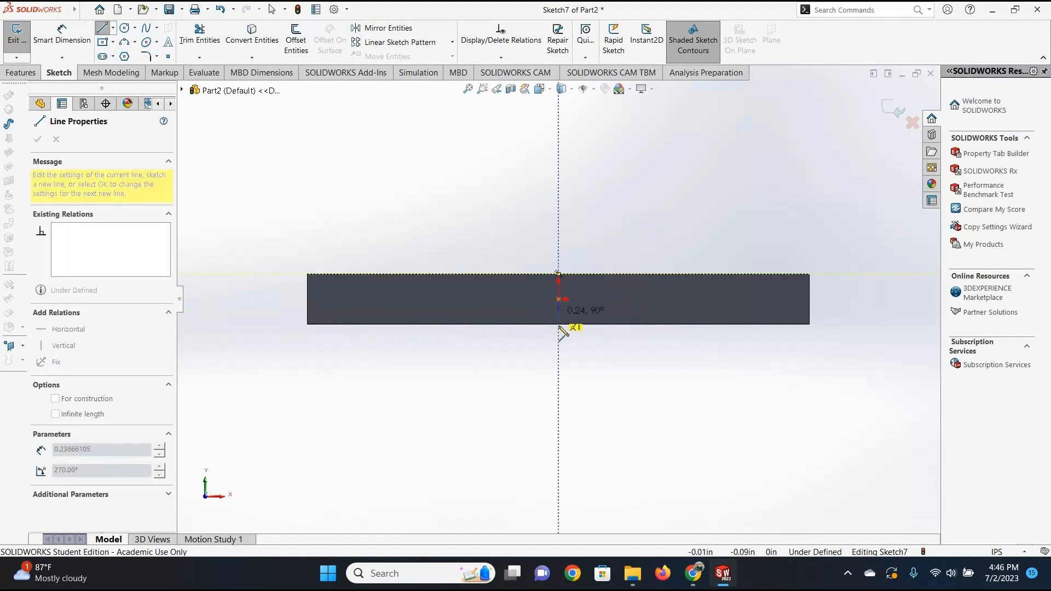
{"action": "left_click", "coordinate": [559, 324]}
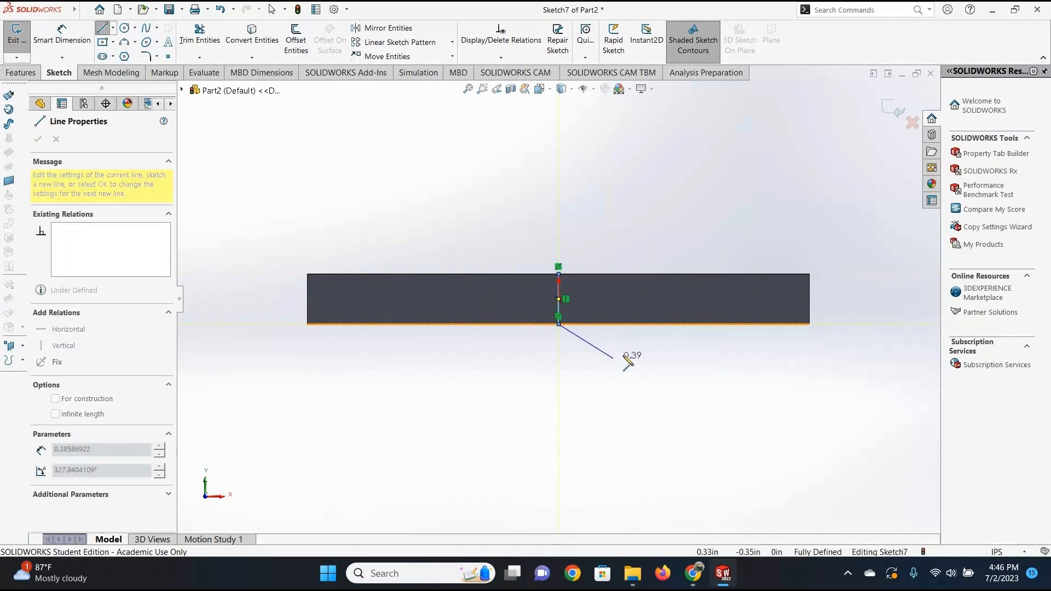
{"action": "key", "text": "Escape"}
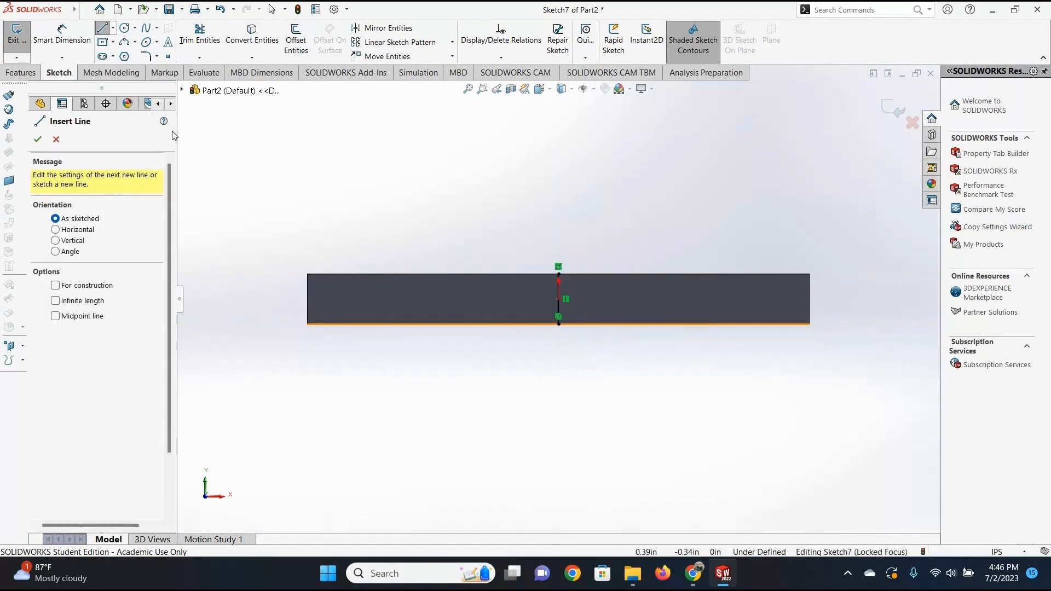
Draw two horizontal lines from the vertical line's midpoint, about 1.02 in to the right and about 1.18 in to the left.
{"action": "left_click", "coordinate": [560, 299]}
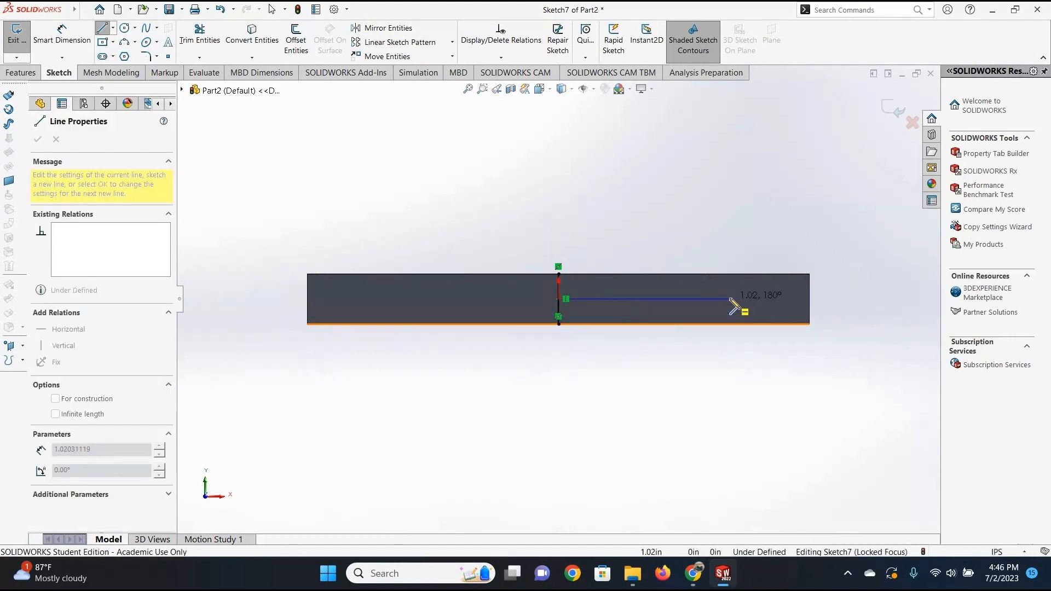
{"action": "left_click", "coordinate": [731, 300]}
{"action": "key", "text": "Escape"}
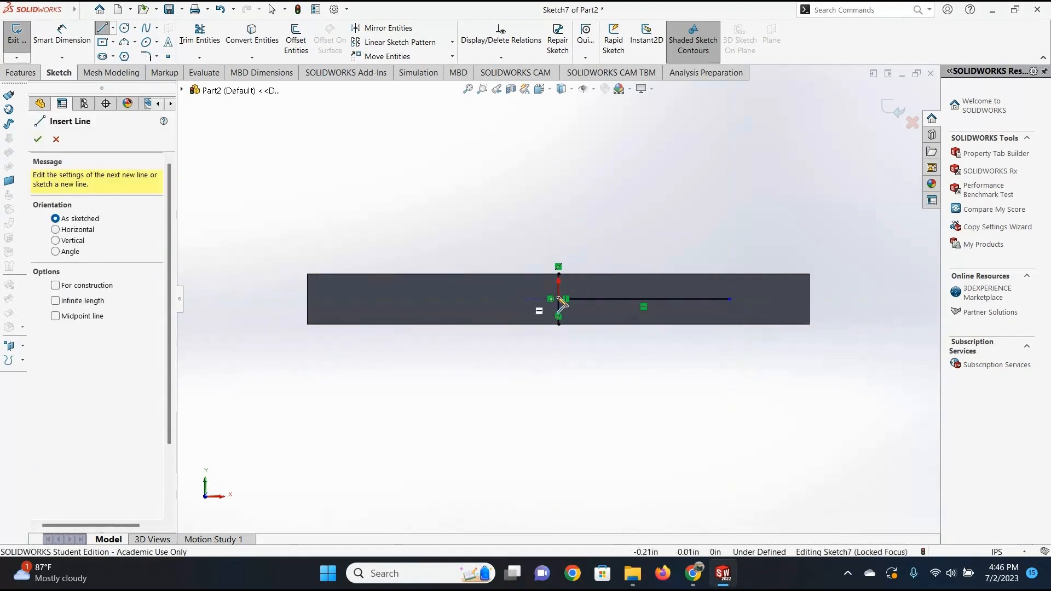
{"action": "left_click", "coordinate": [558, 299]}
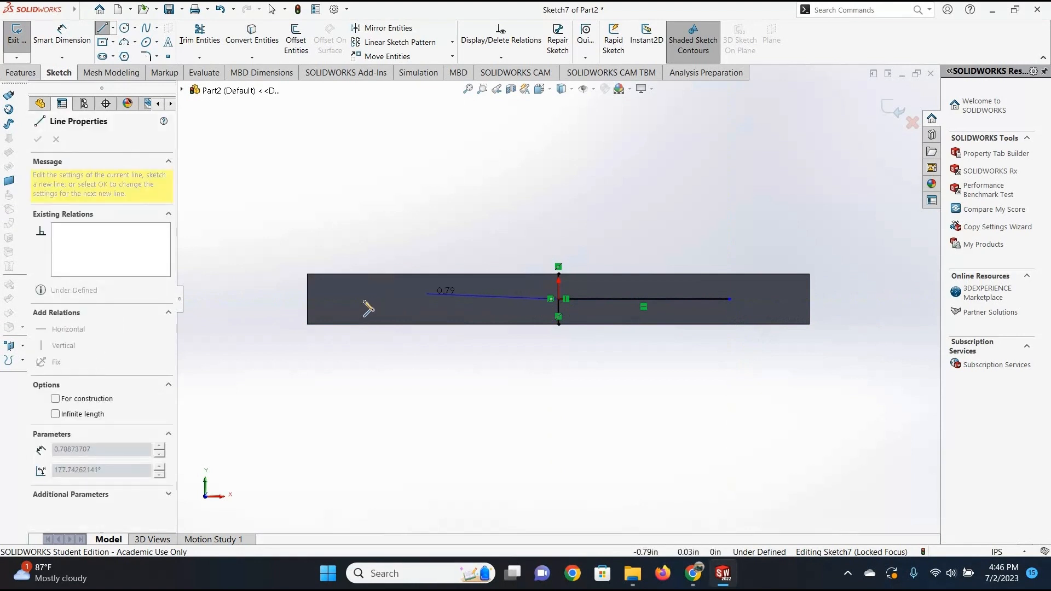
{"action": "left_click", "coordinate": [361, 299]}
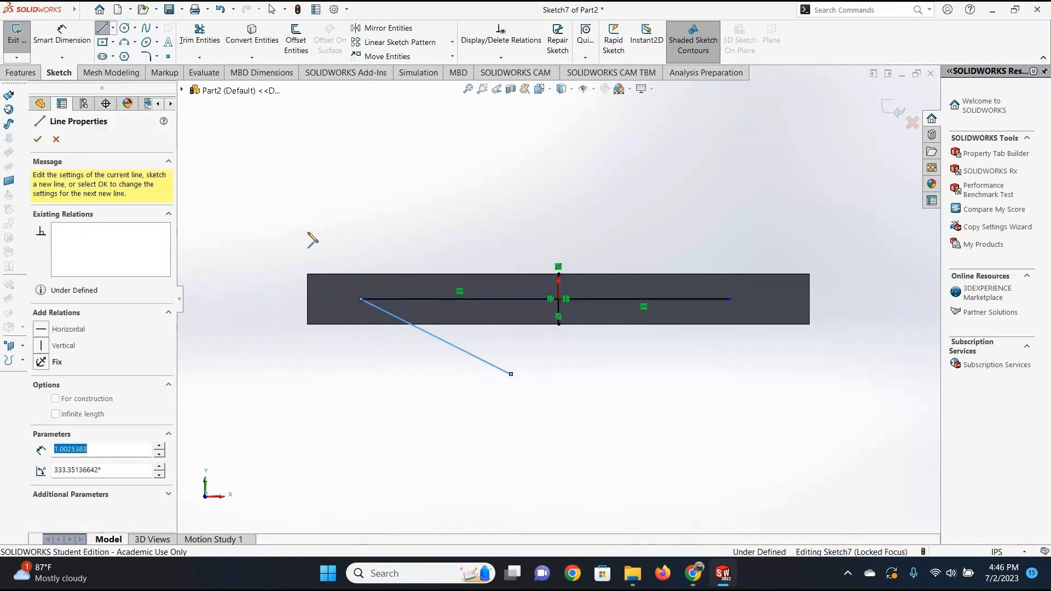
{"action": "key", "text": "Escape"}
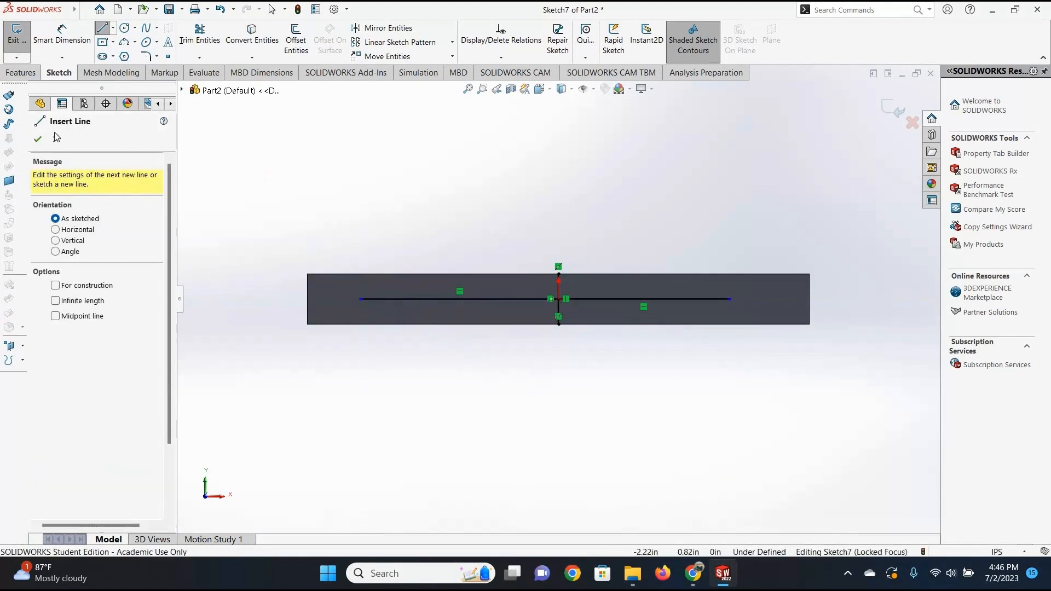
Sketch circles centred on the horizontal lines' outer ends, about 0.14 in radius on the right and about 0.16 in on the left.
{"action": "left_click", "coordinate": [125, 29]}
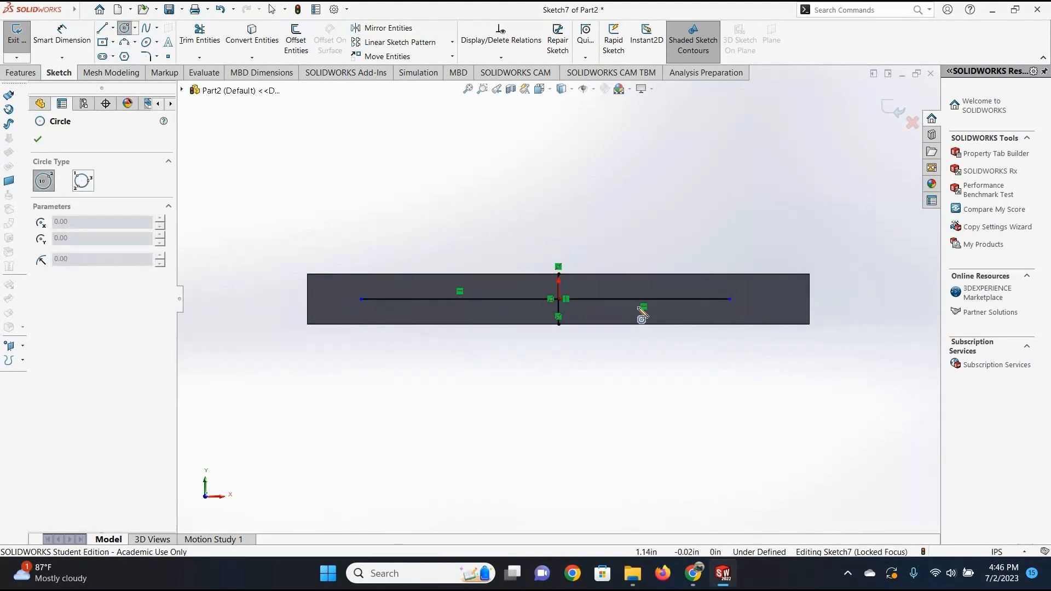
{"action": "left_click", "coordinate": [753, 311]}
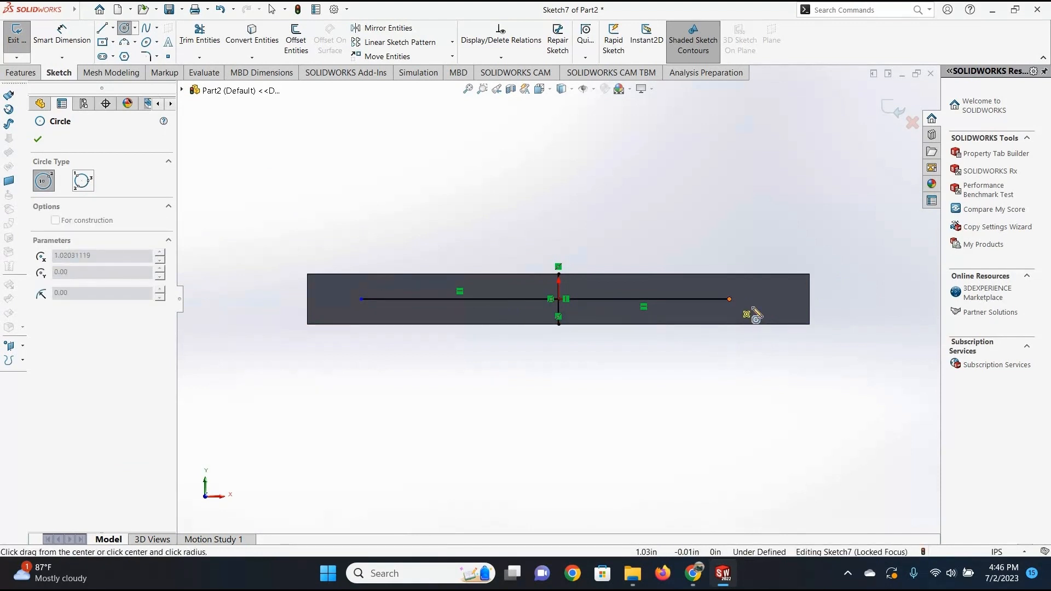
{"action": "left_click", "coordinate": [753, 306]}
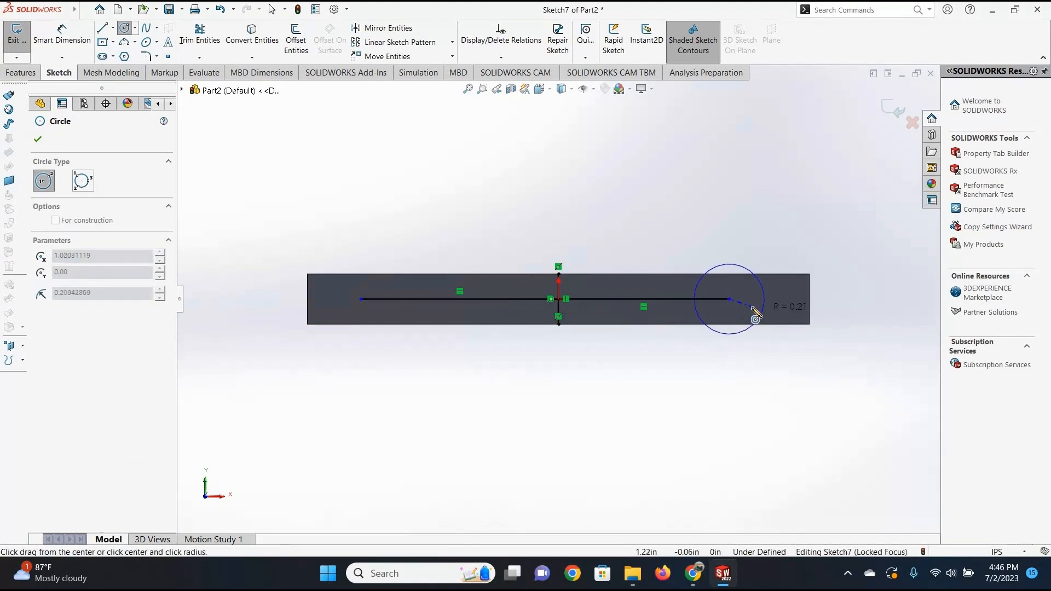
{"action": "left_click", "coordinate": [361, 300]}
{"action": "left_click", "coordinate": [380, 318]}
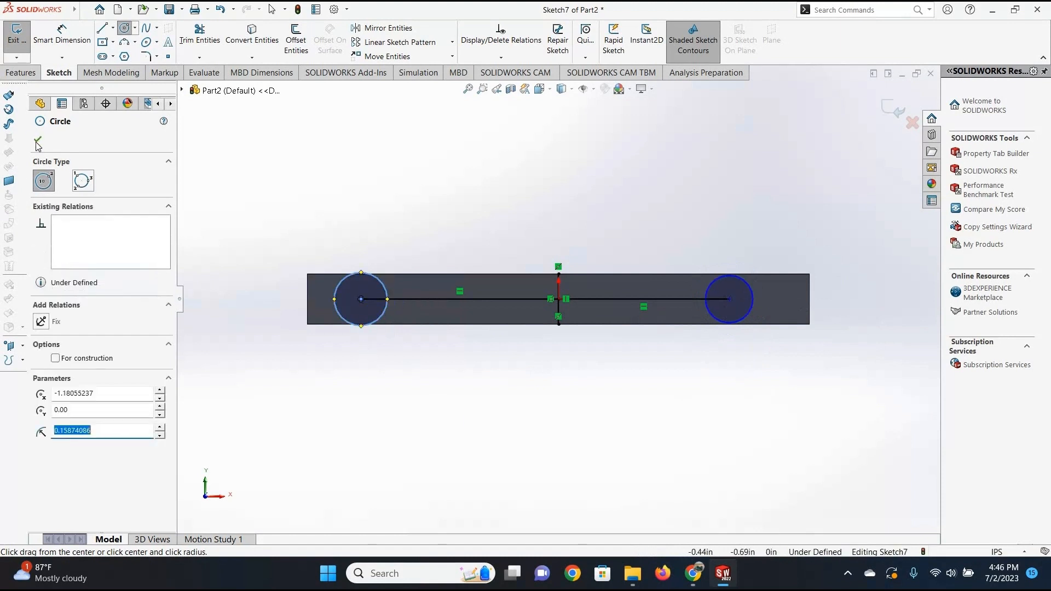
{"action": "left_click", "coordinate": [37, 141]}
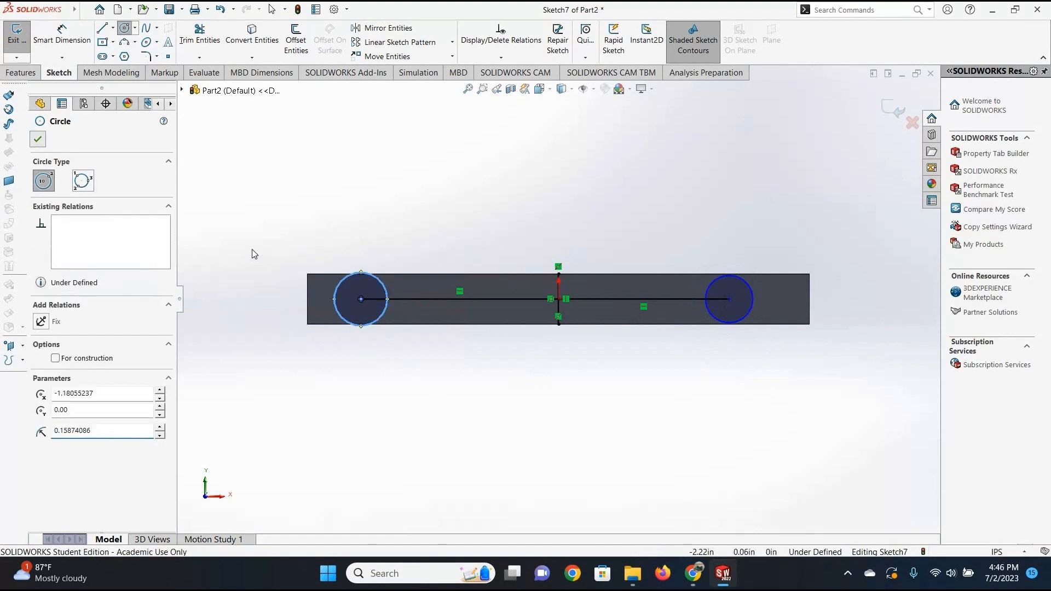
Dimension the left circle's diameter to 0.25 in.
{"action": "left_click", "coordinate": [82, 48]}
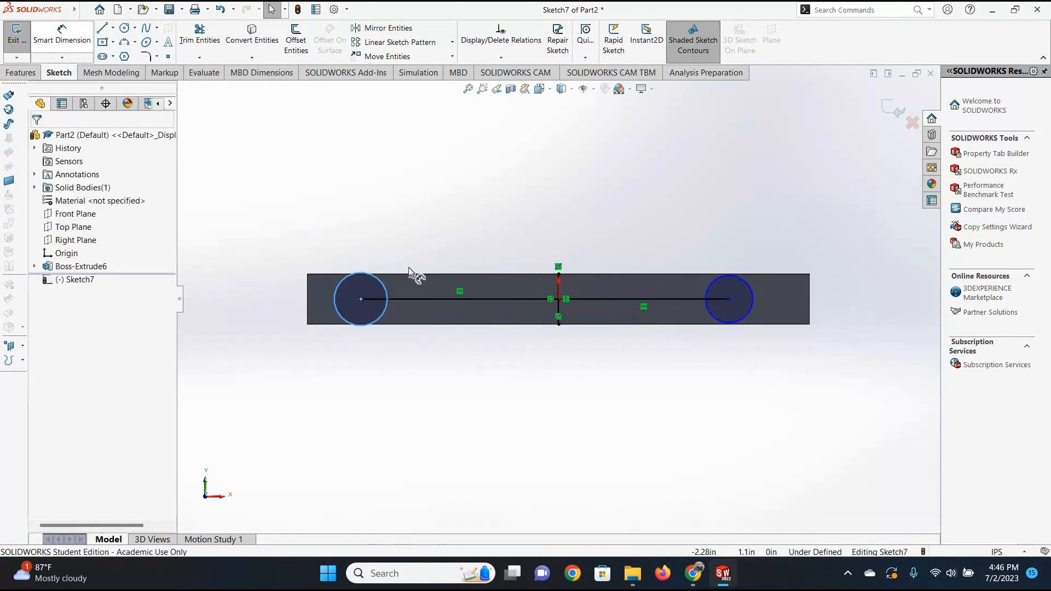
{"action": "left_click", "coordinate": [334, 299]}
{"action": "left_click", "coordinate": [265, 299]}
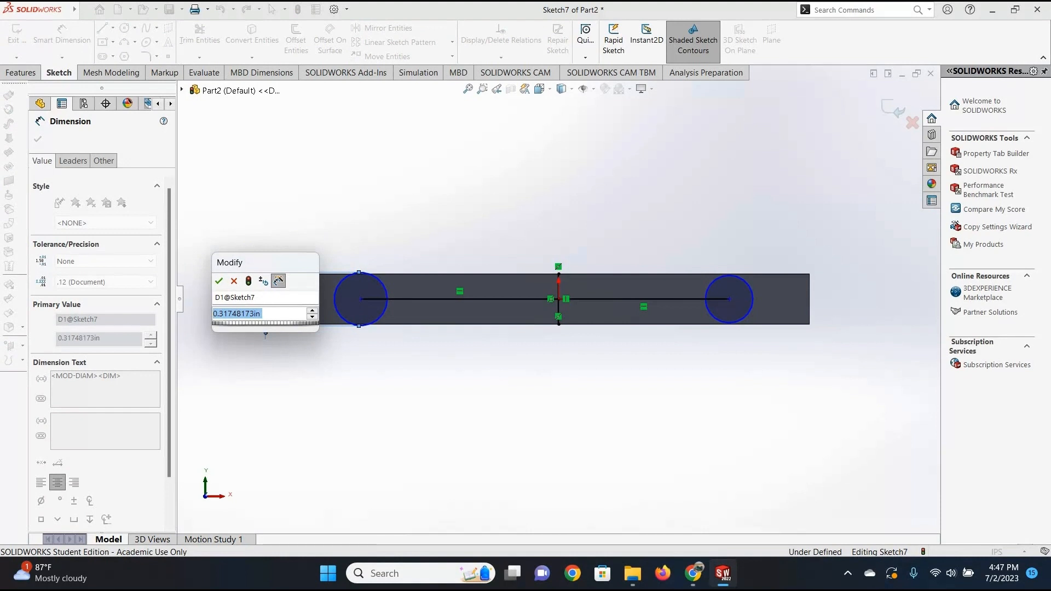
{"action": "type", "text": ".25"}
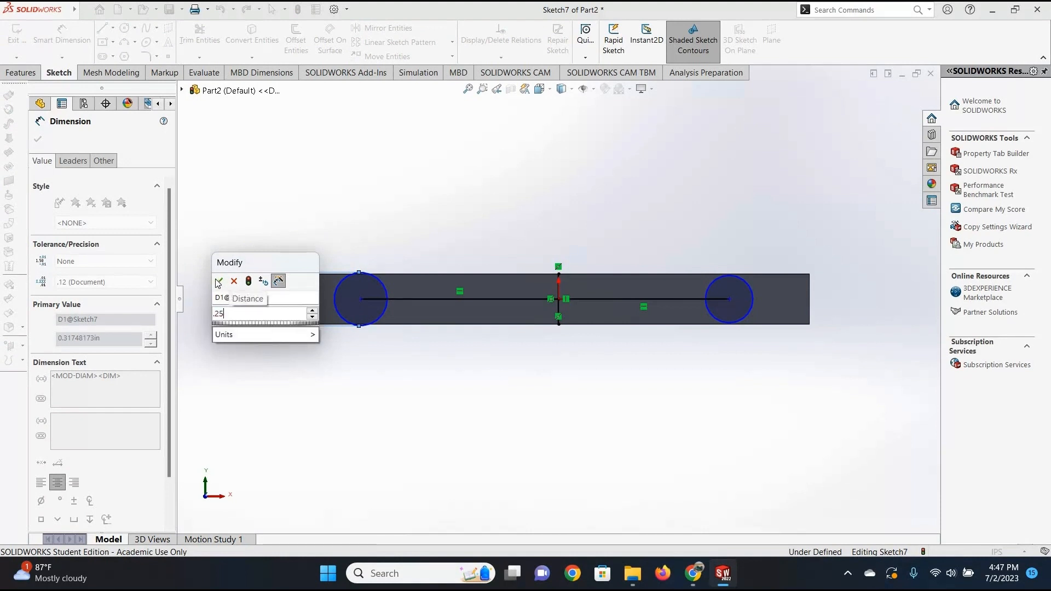
{"action": "left_click", "coordinate": [219, 283]}
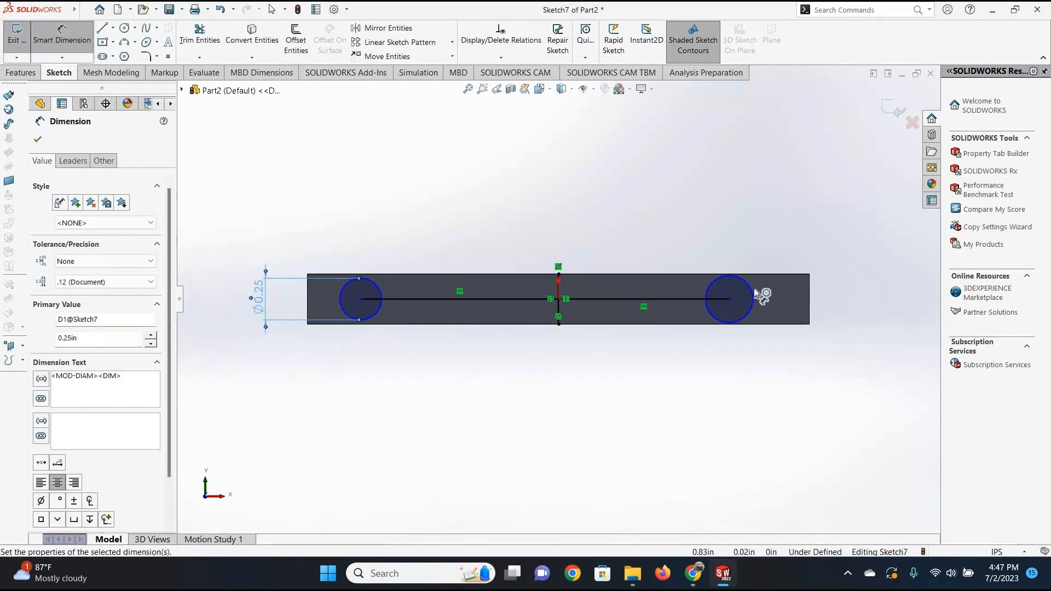
Dimension the right circle's diameter to 0.25 in.
{"action": "left_click", "coordinate": [776, 299]}
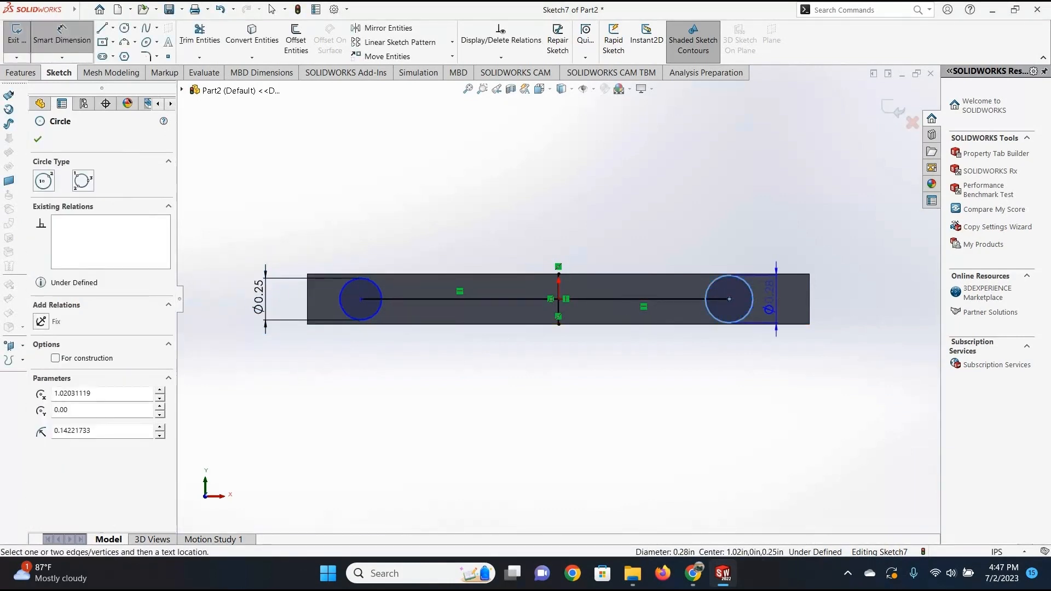
{"action": "left_click", "coordinate": [777, 299]}
{"action": "type", "text": ".25"}
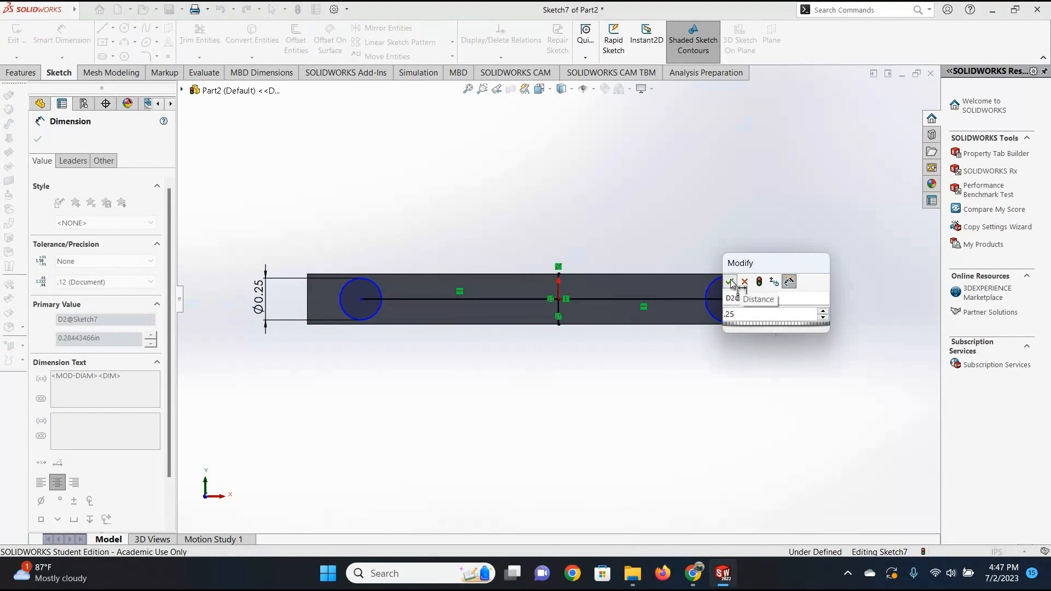
{"action": "left_click", "coordinate": [731, 282]}
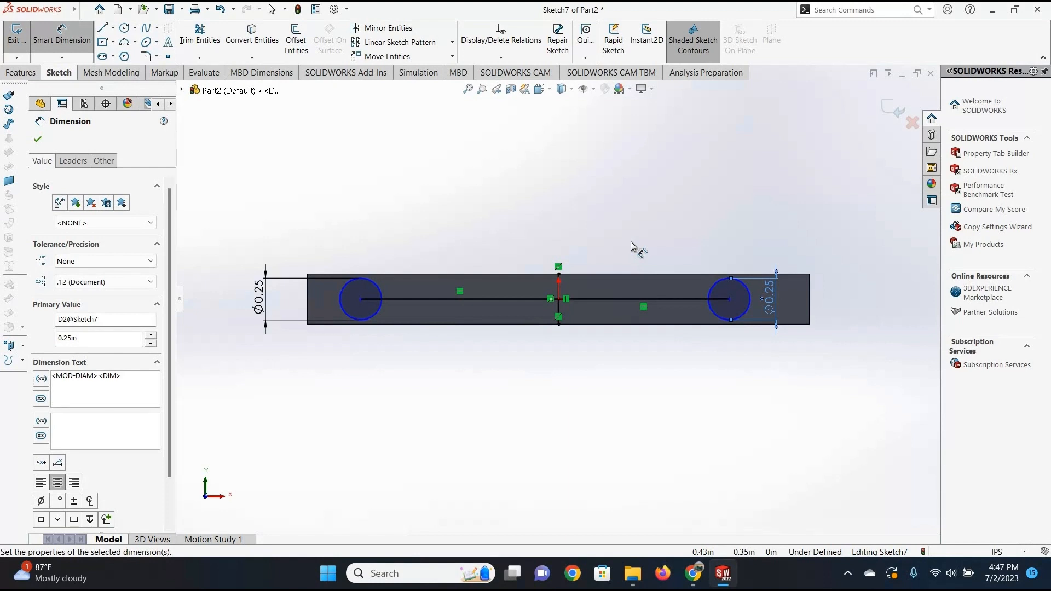
Dimension the horizontal line from the bar's centre to the right circle to 1.1 in.
{"action": "left_click", "coordinate": [669, 299]}
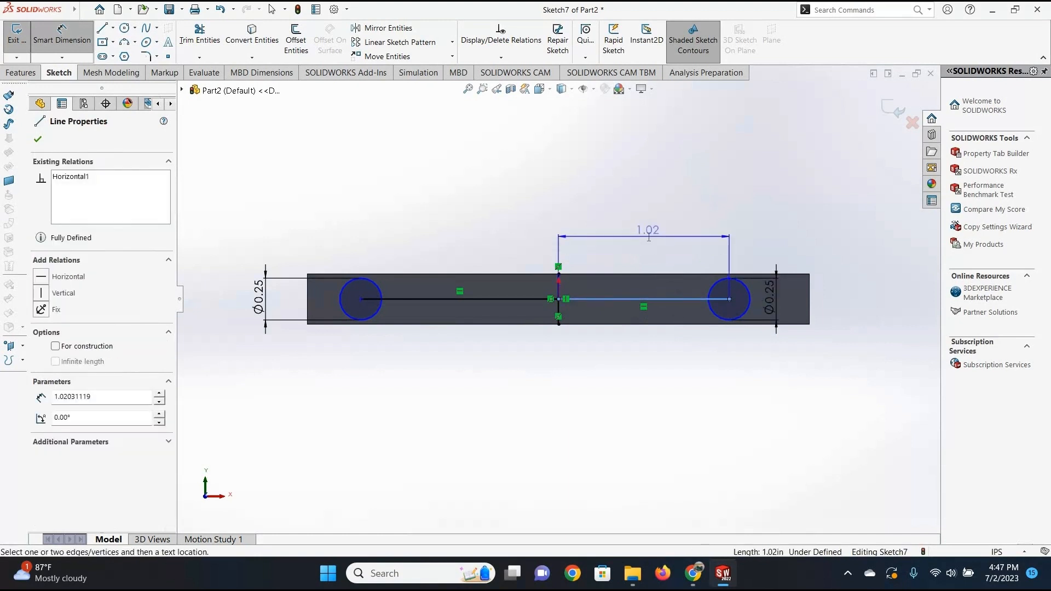
{"action": "left_click", "coordinate": [649, 237]}
{"action": "type", "text": "1.1"}
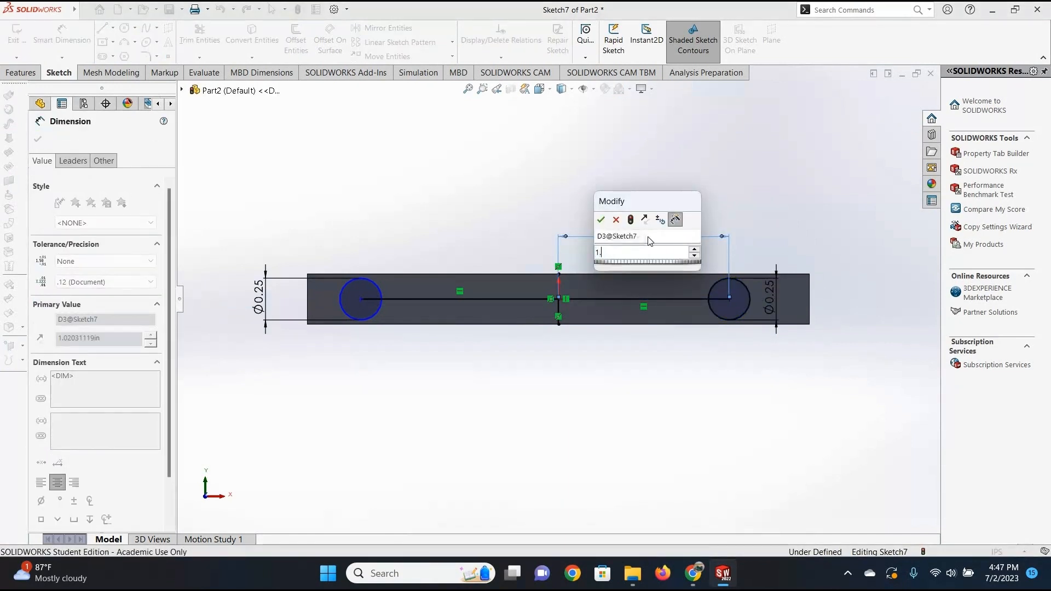
{"action": "left_click", "coordinate": [601, 222]}
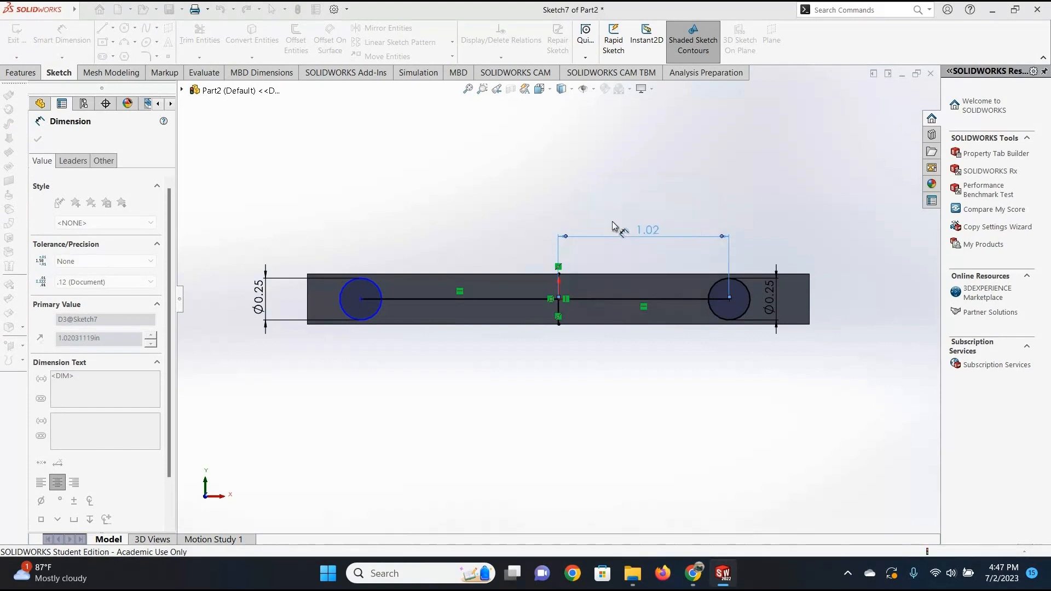
Dimension the horizontal line from the bar's centre to the left circle to 1.1 in.
{"action": "left_click", "coordinate": [485, 298]}
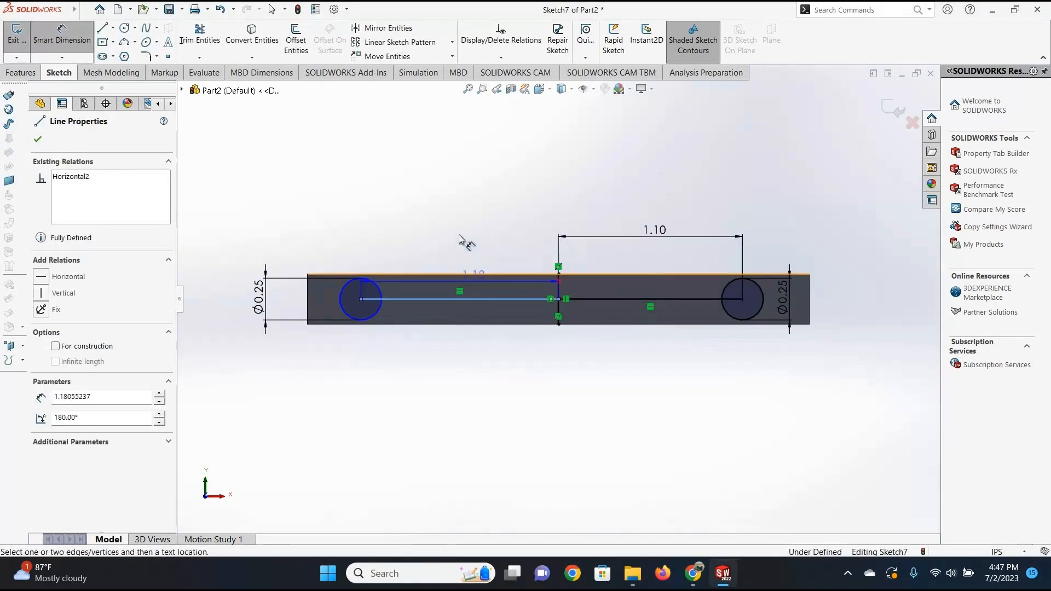
{"action": "left_click", "coordinate": [460, 236]}
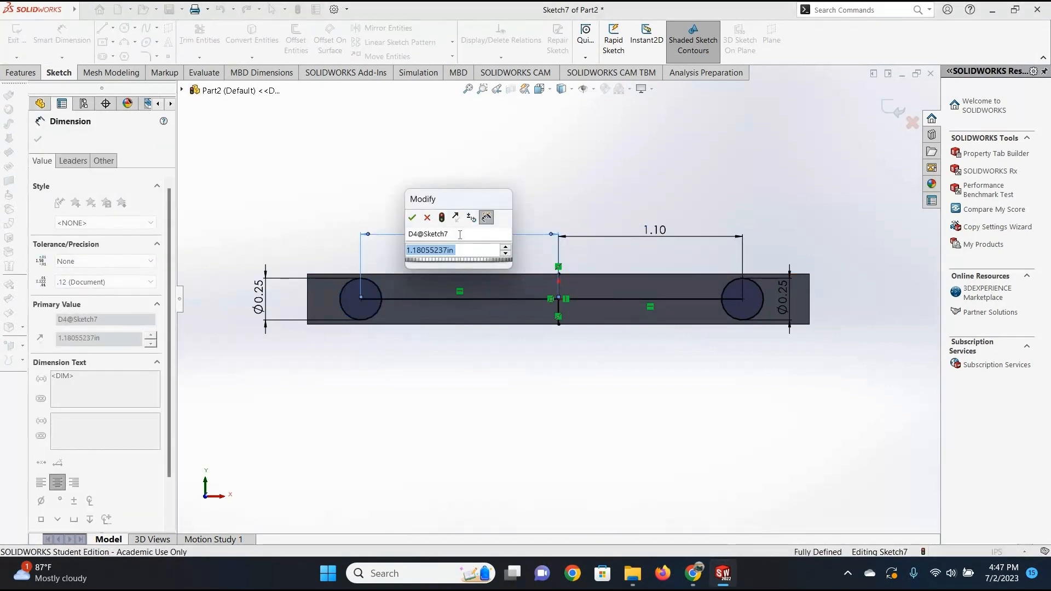
{"action": "key", "text": "BackSpace"}
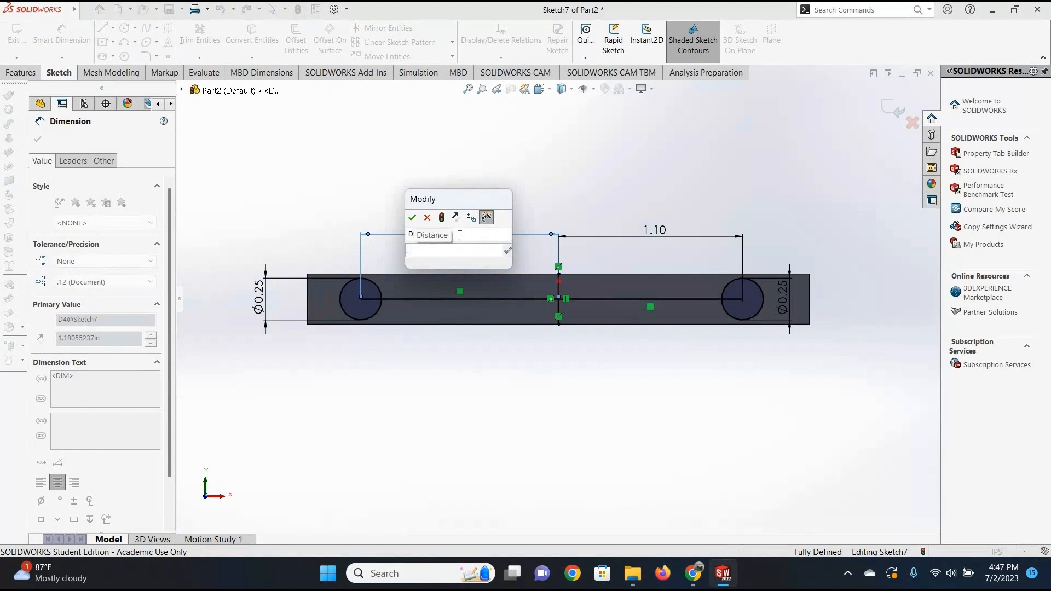
{"action": "type", "text": "1.1"}
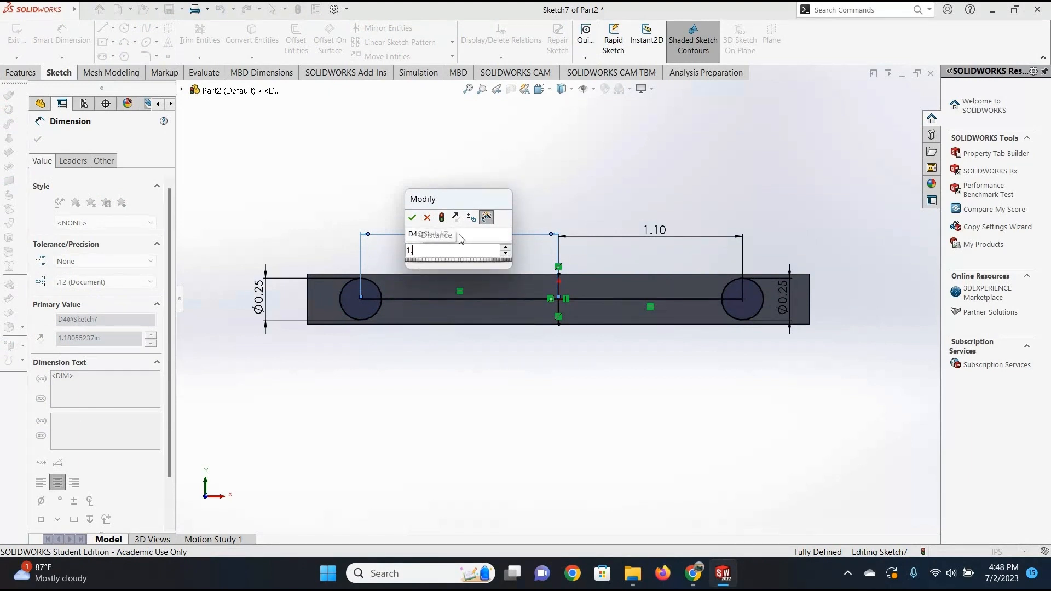
{"action": "left_click", "coordinate": [413, 219]}
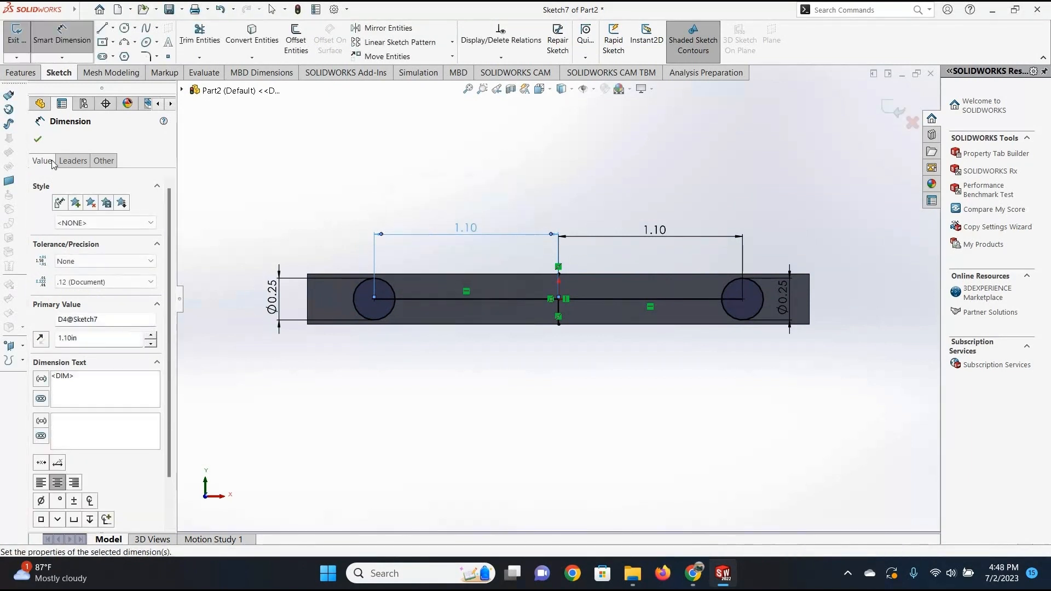
{"action": "left_click", "coordinate": [37, 141]}
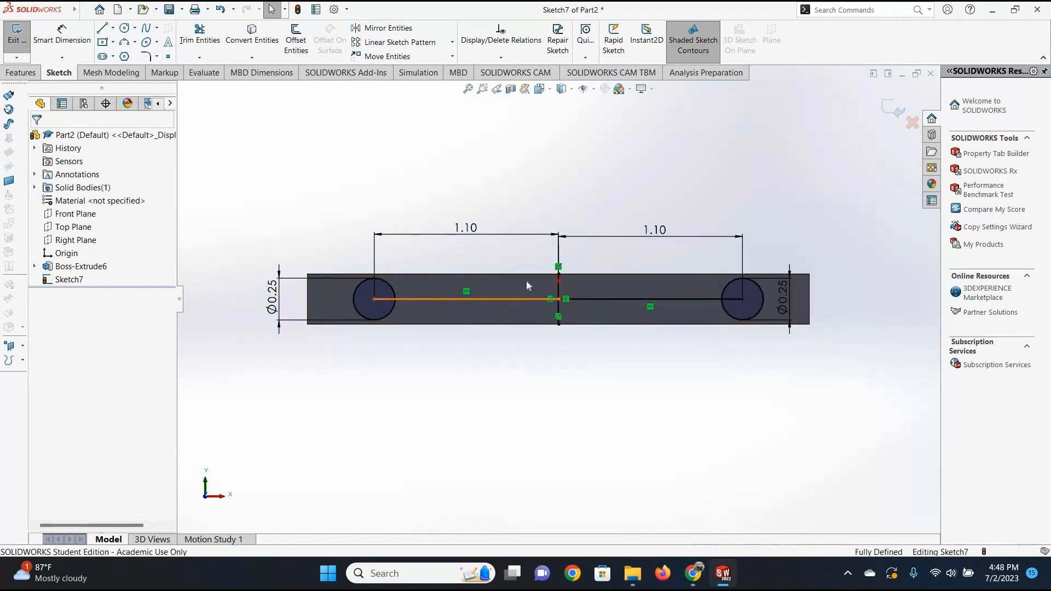
Convert the two horizontal lines and the short vertical centre line to construction geometry.
{"action": "right_click", "coordinate": [498, 300]}
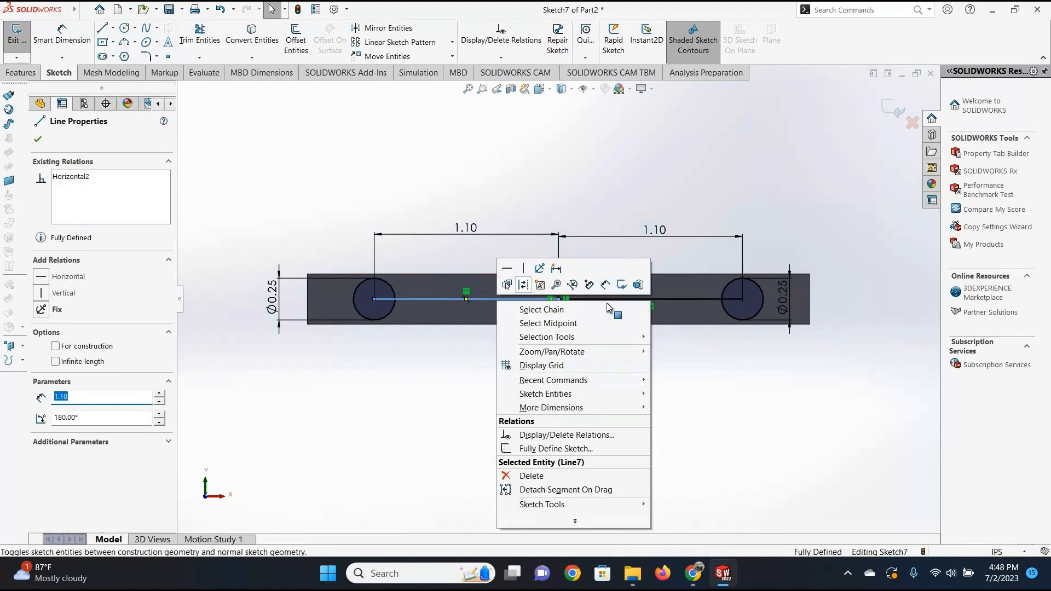
{"action": "left_click", "coordinate": [605, 285]}
{"action": "right_click", "coordinate": [629, 299]}
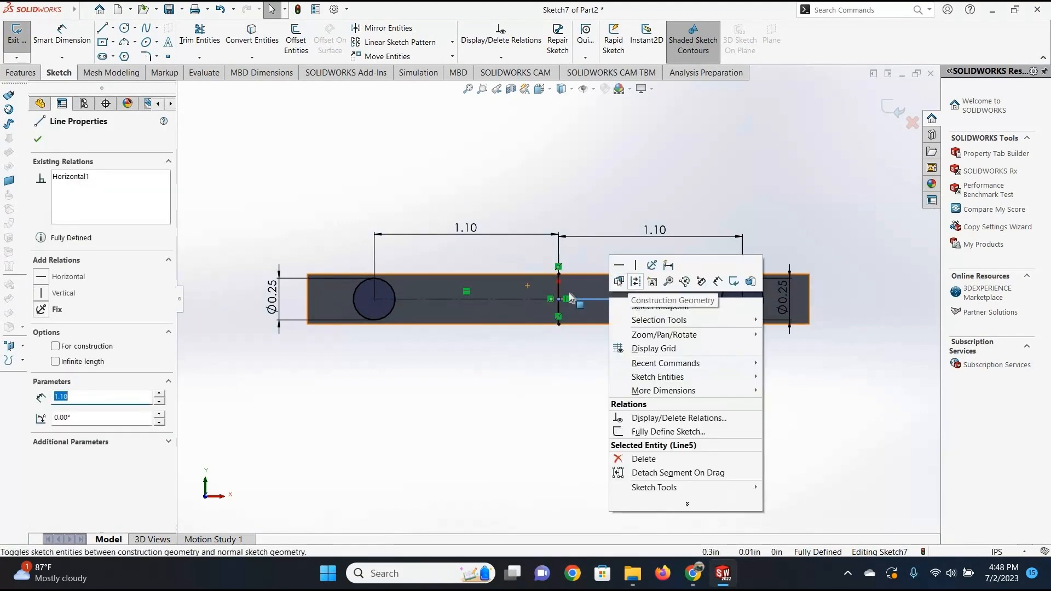
{"action": "left_click", "coordinate": [679, 368]}
{"action": "right_click", "coordinate": [559, 290]}
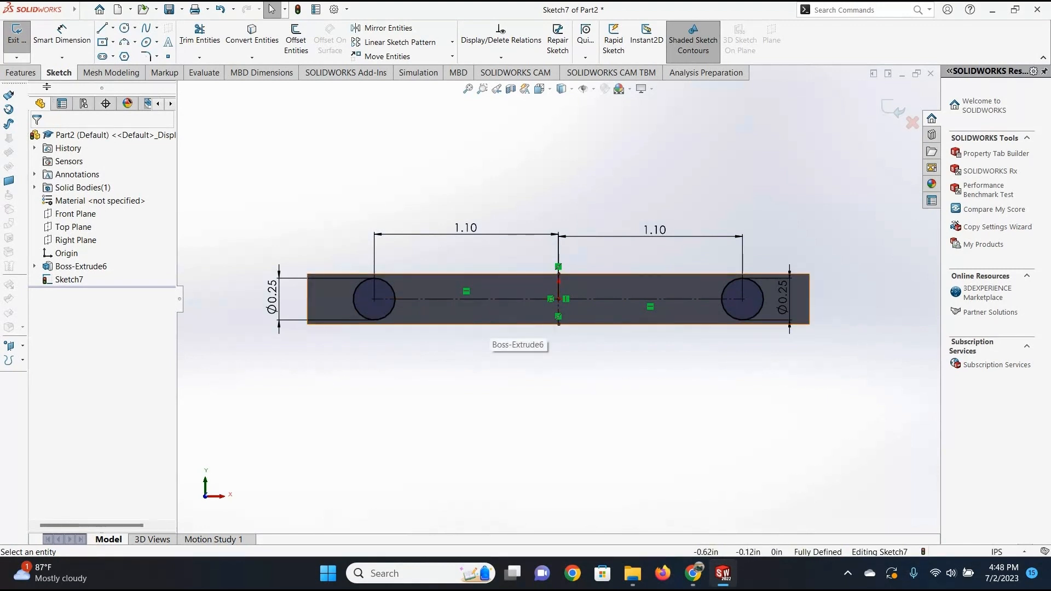
Extrude the two circles 1.25 in outward from the bar's face as merged cylindrical pegs.
{"action": "left_click", "coordinate": [22, 73]}
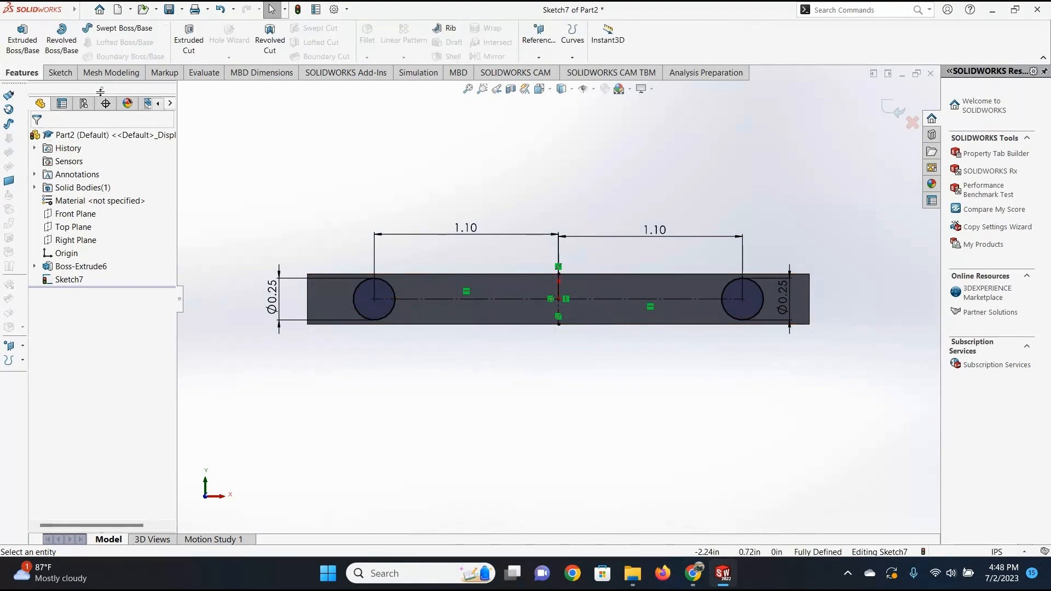
{"action": "left_click", "coordinate": [21, 46]}
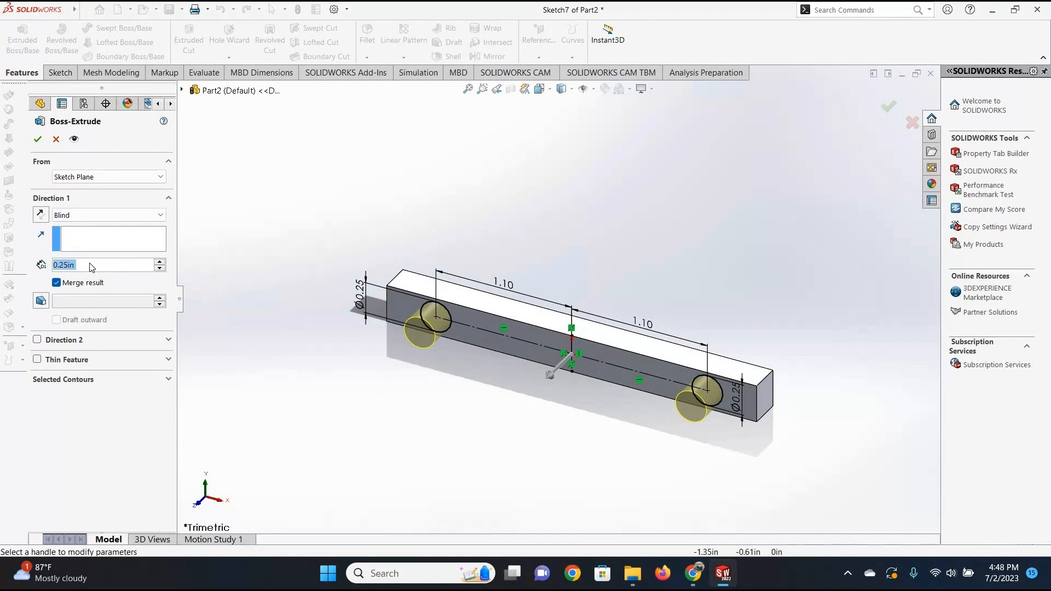
{"action": "type", "text": "1."}
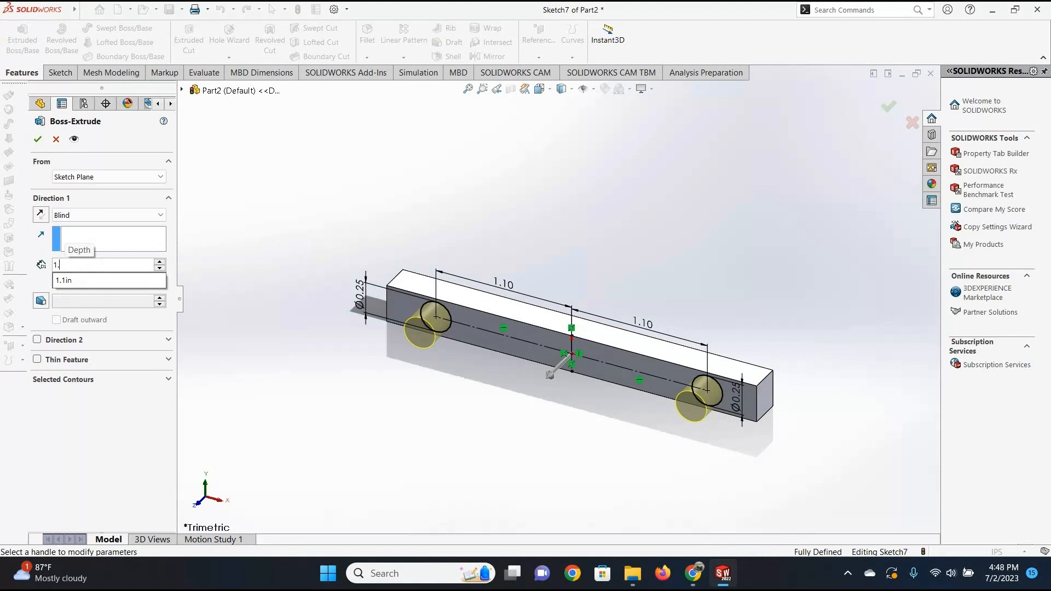
{"action": "type", "text": "25"}
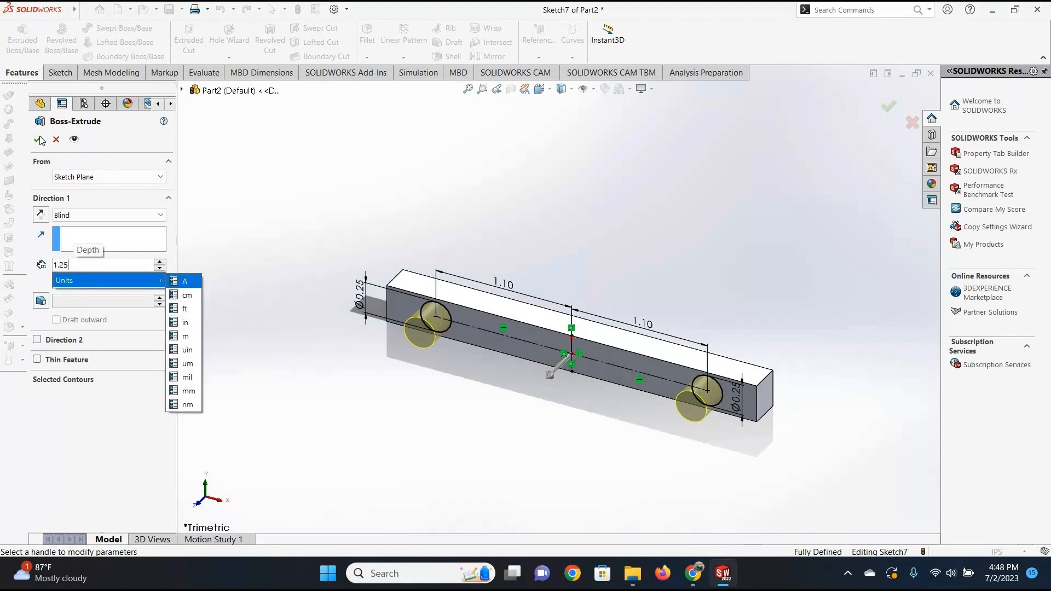
{"action": "key", "text": "Return"}
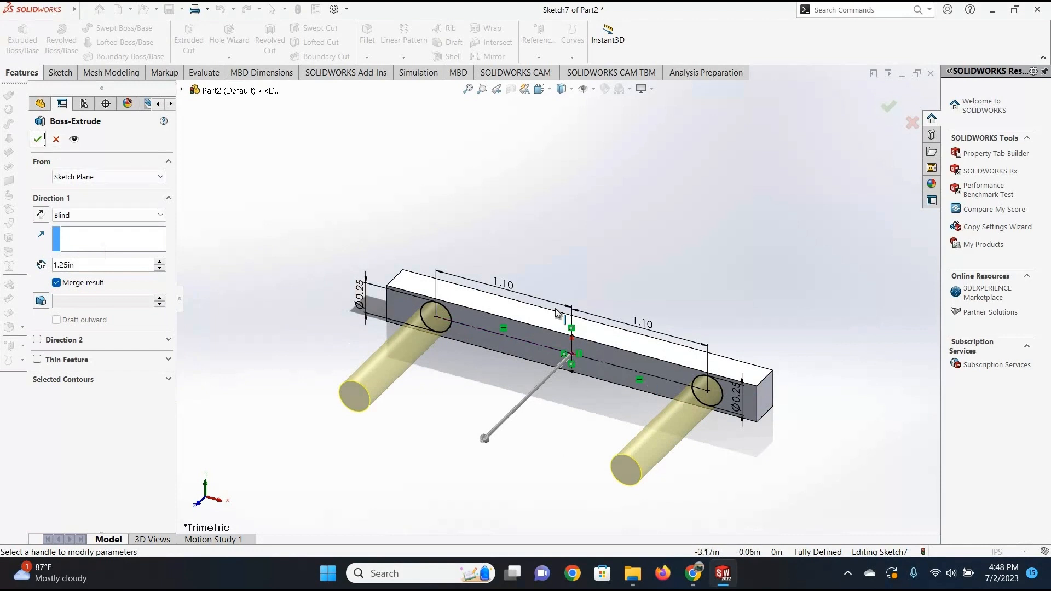
{"action": "left_click", "coordinate": [37, 141]}
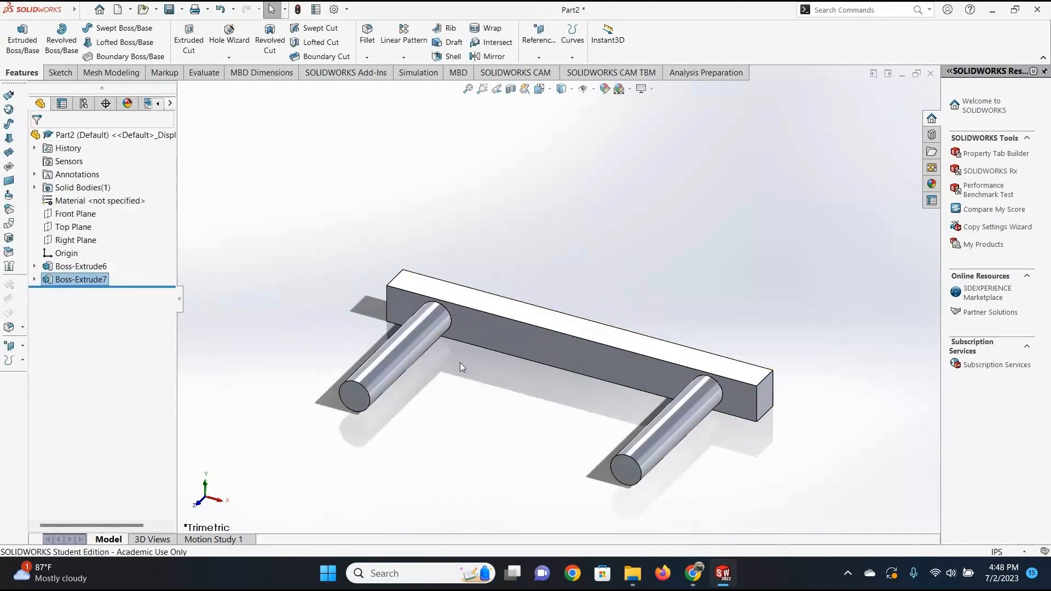
Save the part under the name Tutorial Fixture in the same folder as Tutorial Gear.
{"action": "left_click", "coordinate": [181, 9]}
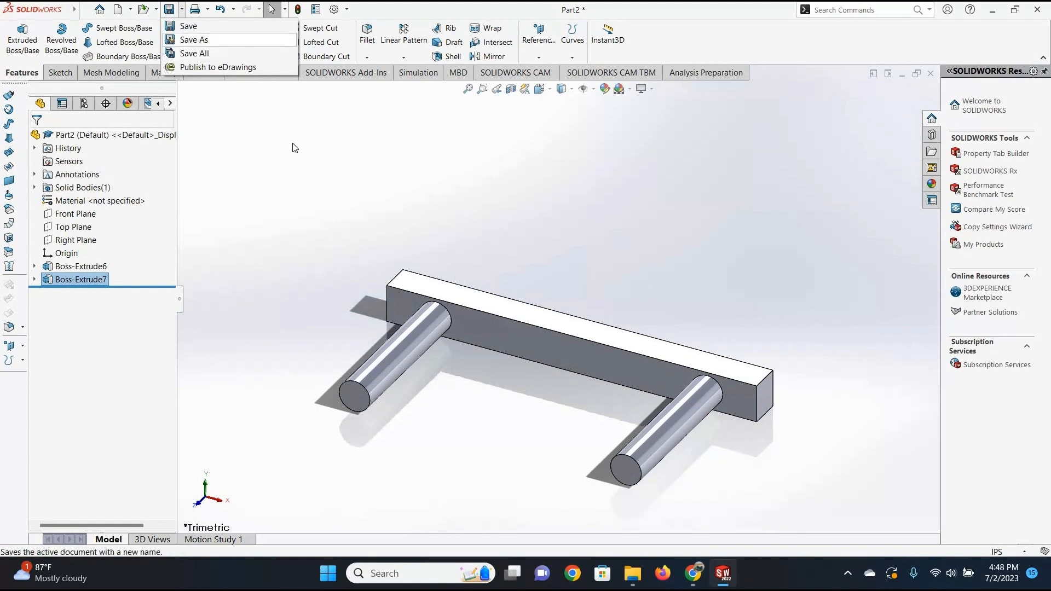
{"action": "left_click", "coordinate": [194, 38]}
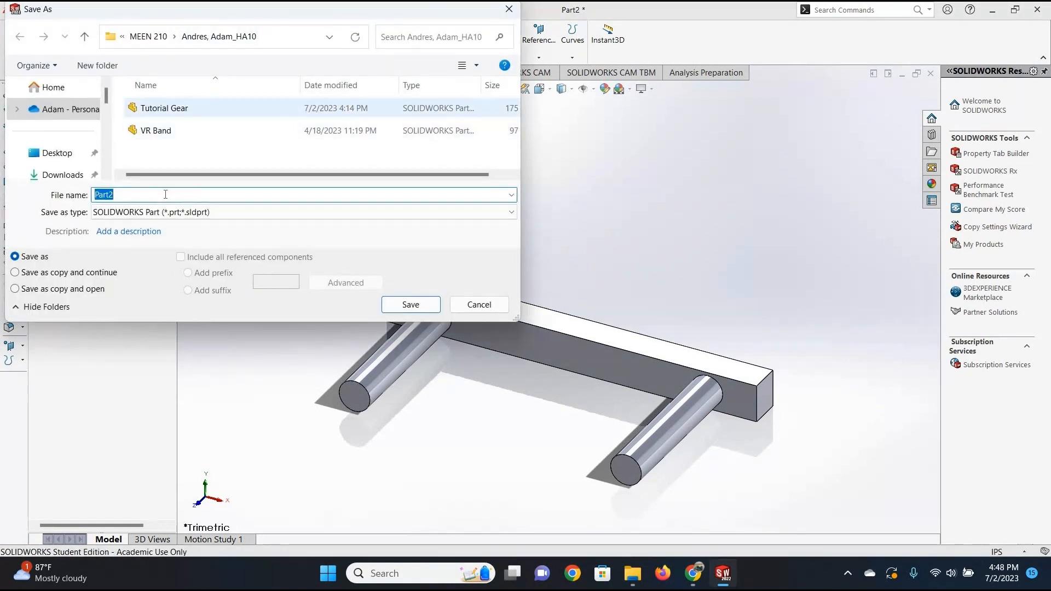
{"action": "left_click", "coordinate": [164, 108]}
{"action": "left_click", "coordinate": [150, 196]}
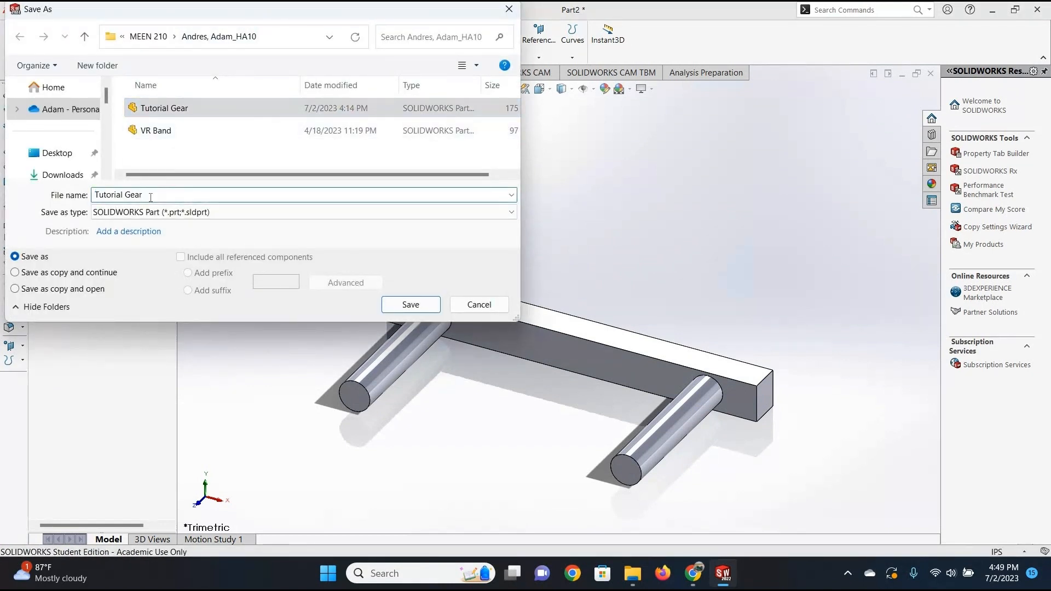
{"action": "key", "text": "BackSpace"}
{"action": "key", "text": "BackSpace"}
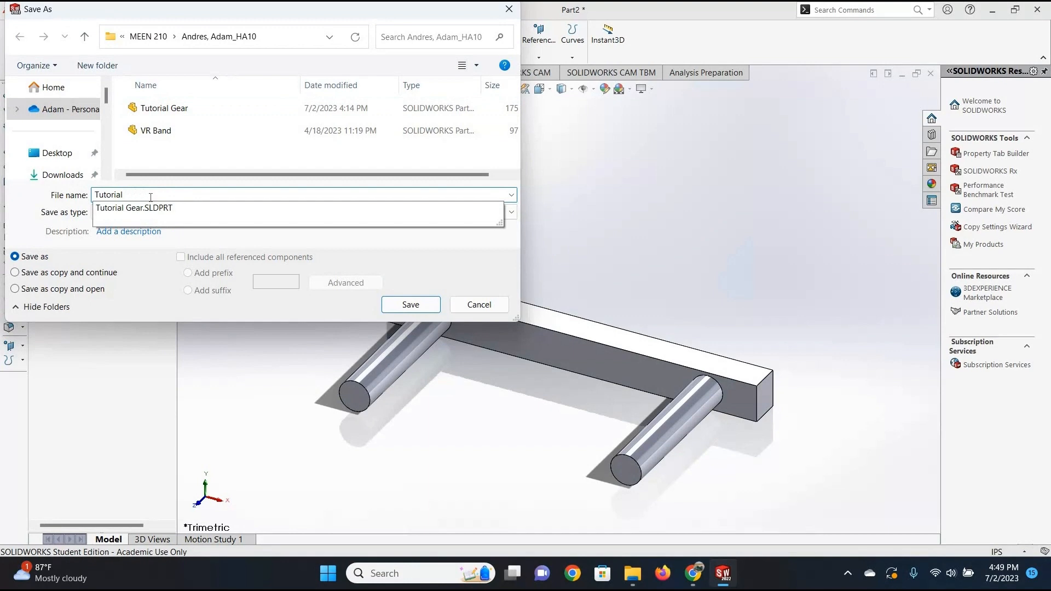
{"action": "type", "text": "Fixtu"}
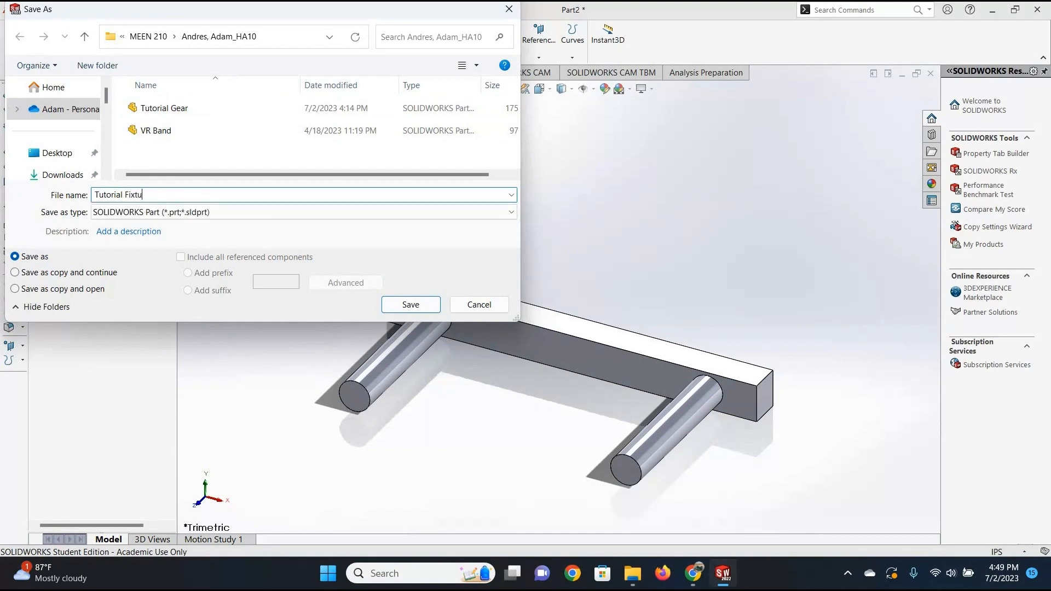
{"action": "type", "text": "re"}
{"action": "key", "text": "Return"}
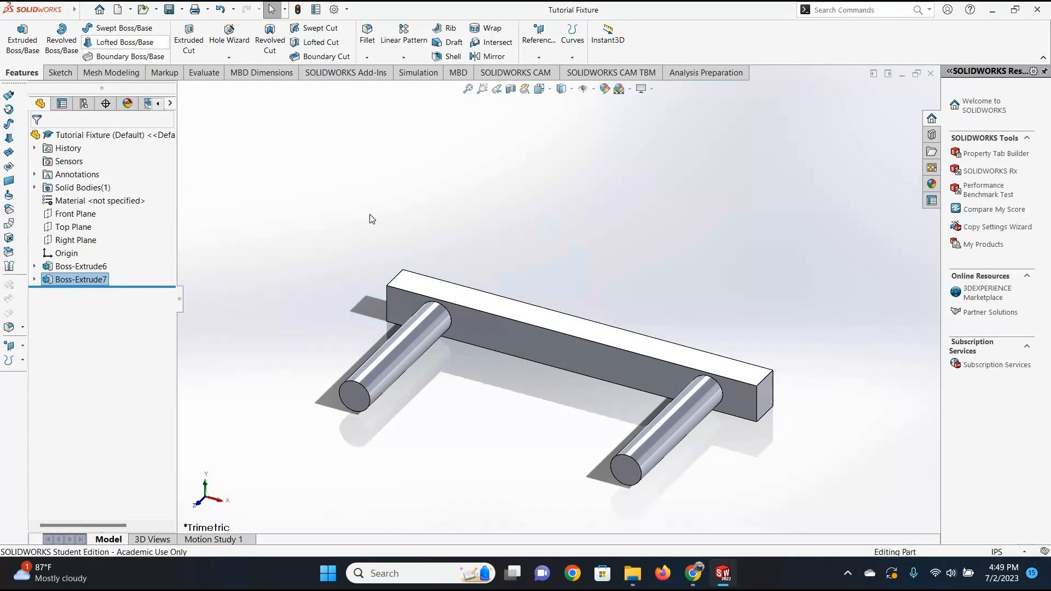
Make a new assembly from the current part and place Tutorial Fixture in it as the first component.
{"action": "left_click", "coordinate": [132, 10]}
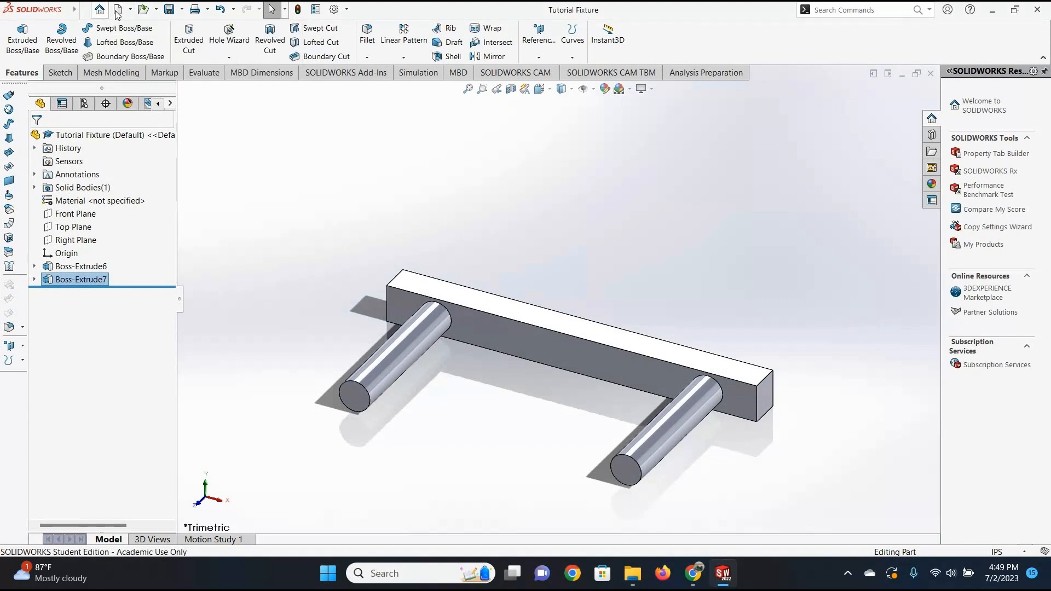
{"action": "mouse_move", "coordinate": [118, 10]}
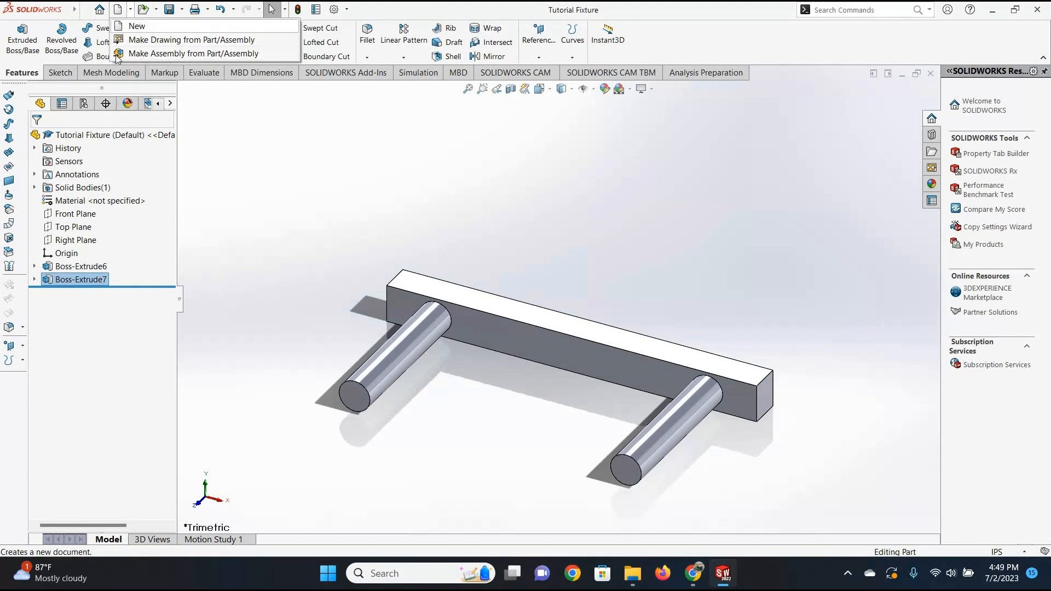
{"action": "left_click", "coordinate": [222, 56]}
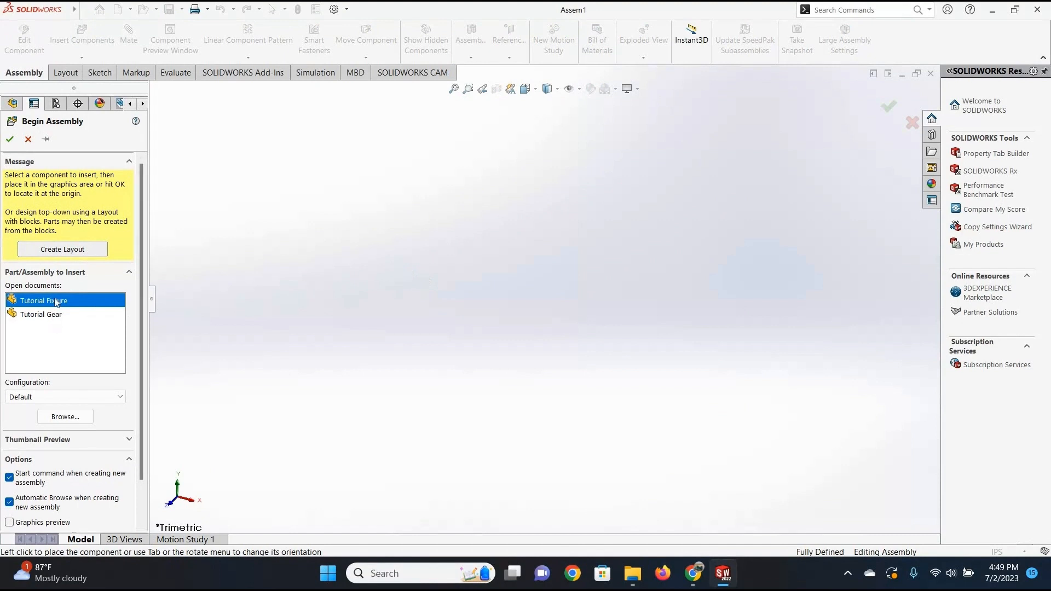
{"action": "left_click", "coordinate": [475, 313]}
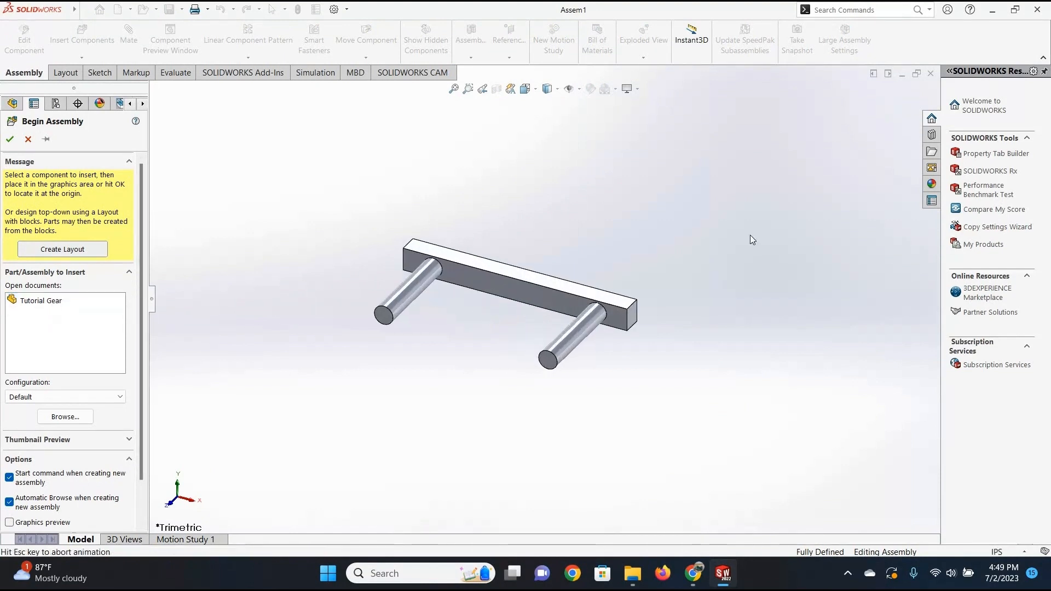
{"action": "scroll", "coordinate": [671, 326], "scroll_direction": "up", "scroll_amount": 5}
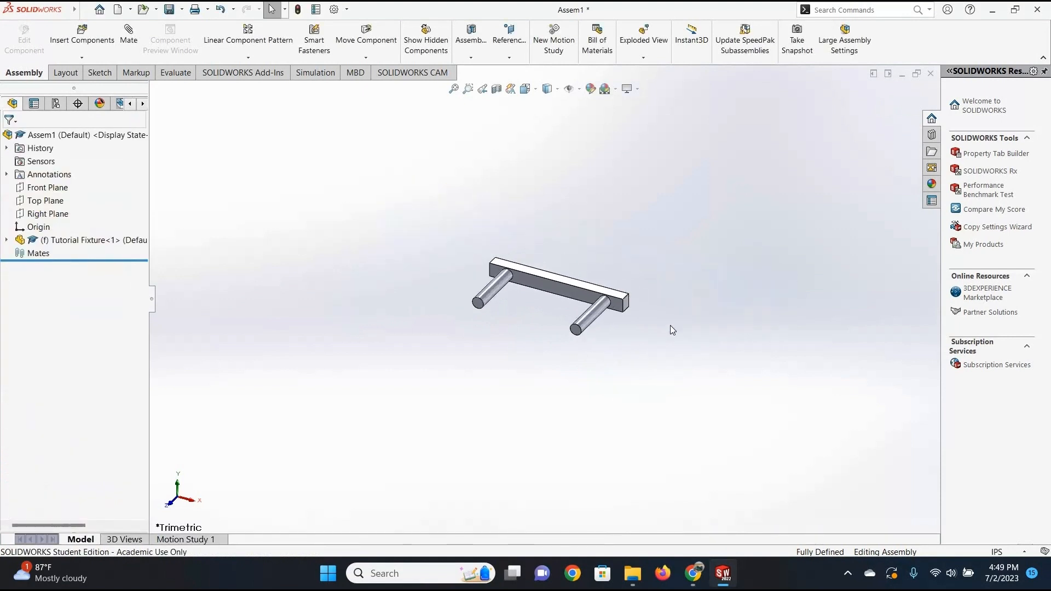
{"action": "middle_click_drag", "start_coordinate": [599, 361], "coordinate": [706, 188]}
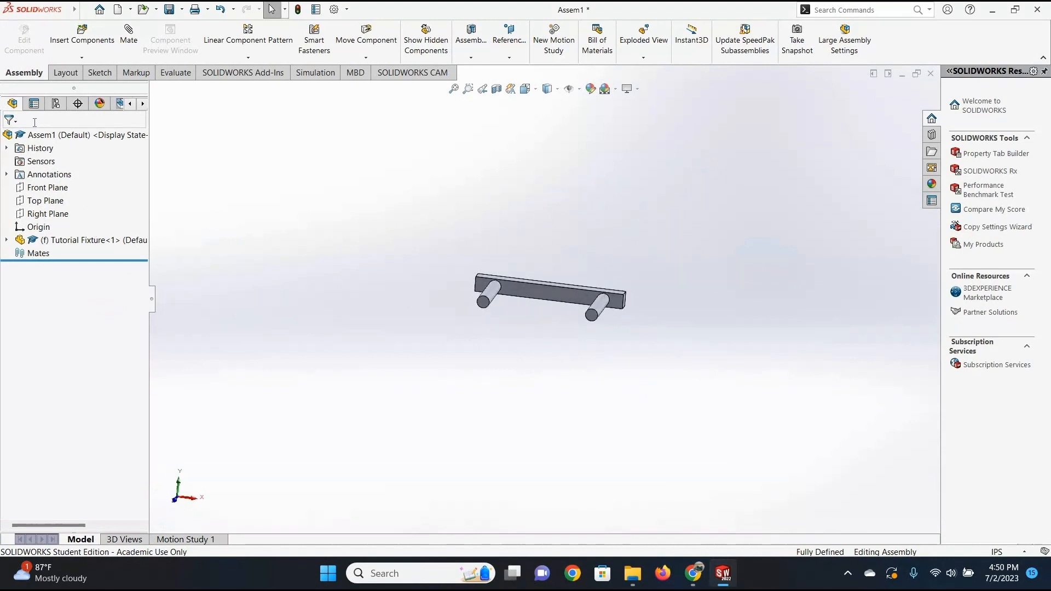
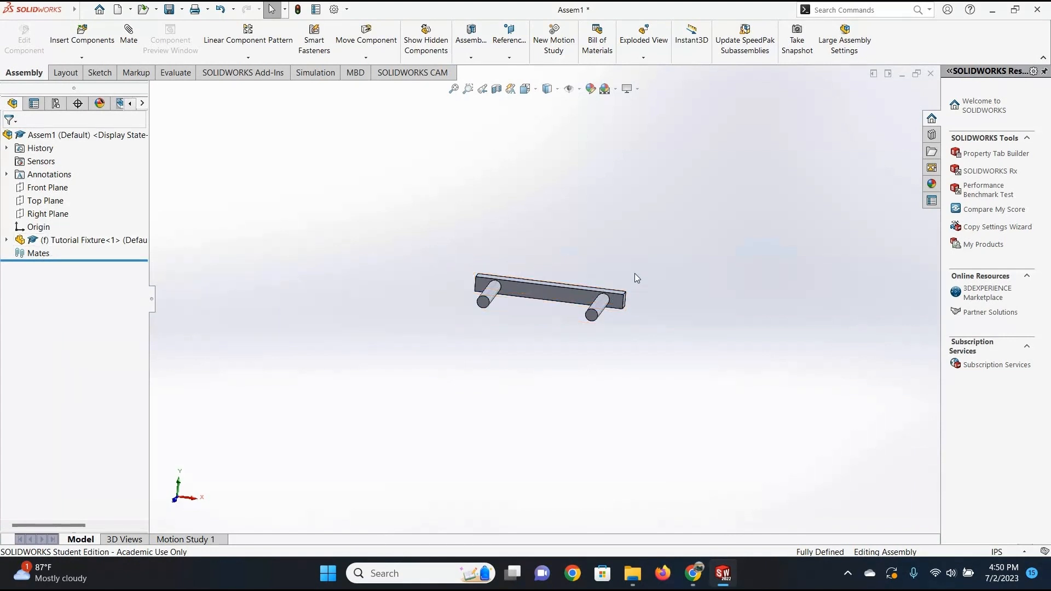
Try to move the Tutorial Fixture component in the assembly.
{"action": "left_click_drag", "start_coordinate": [547, 294], "coordinate": [658, 319]}
{"action": "left_click_drag", "start_coordinate": [556, 298], "coordinate": [538, 302]}
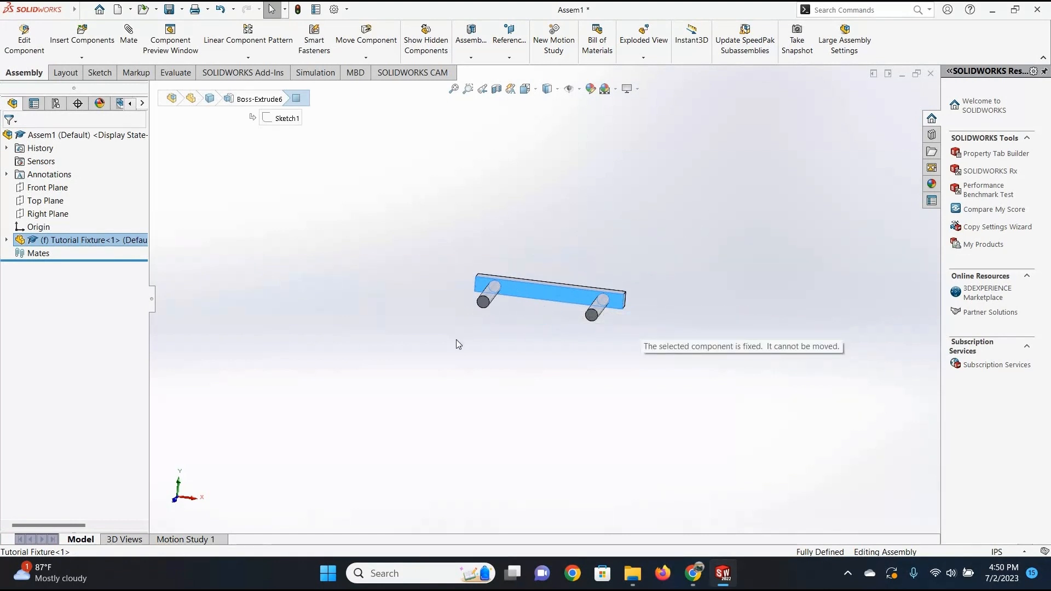
{"action": "left_click", "coordinate": [630, 261]}
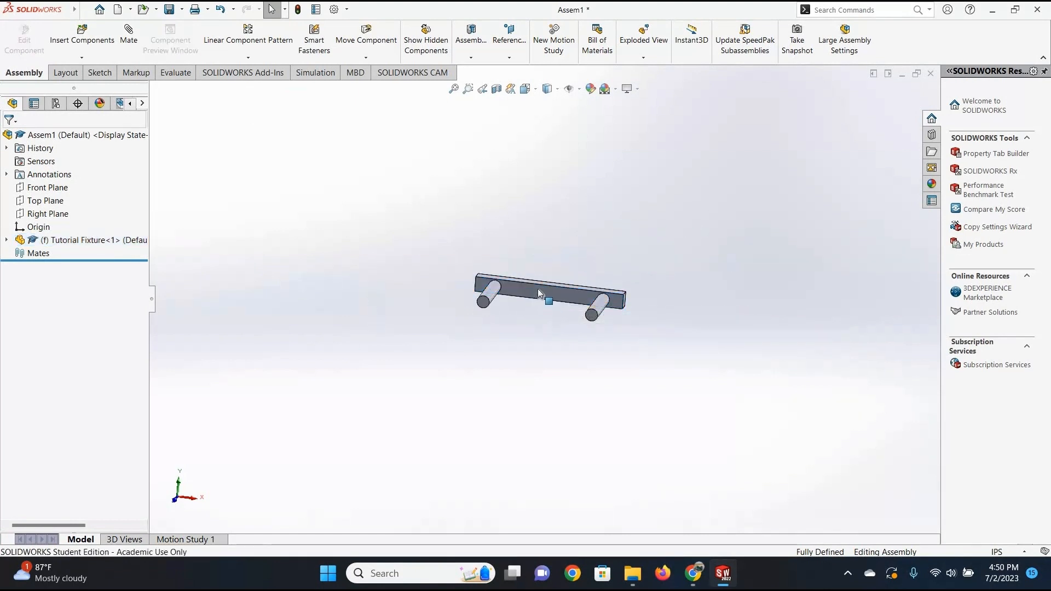
{"action": "left_click_drag", "start_coordinate": [542, 290], "coordinate": [535, 189]}
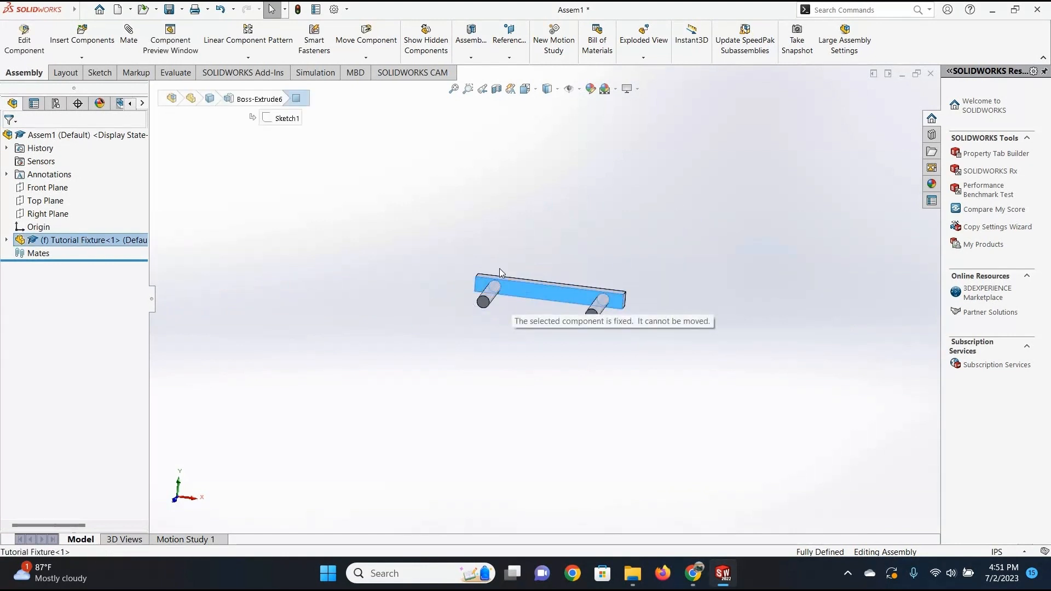
{"action": "left_click", "coordinate": [547, 274]}
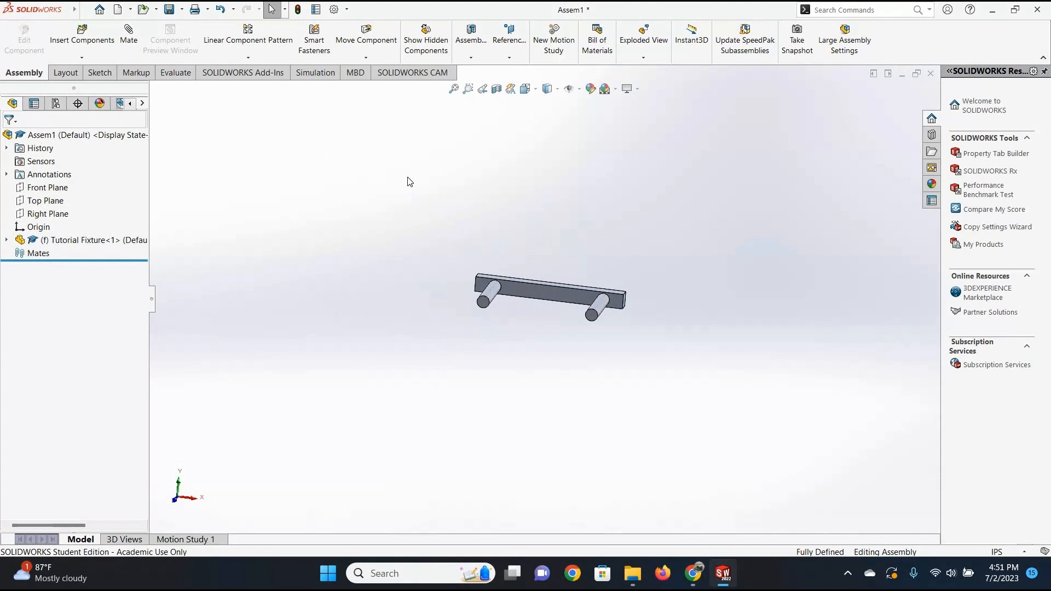
Insert the Tutorial Gear part into the assembly, placing it freely beside the left end of the fixture.
{"action": "left_click", "coordinate": [88, 40]}
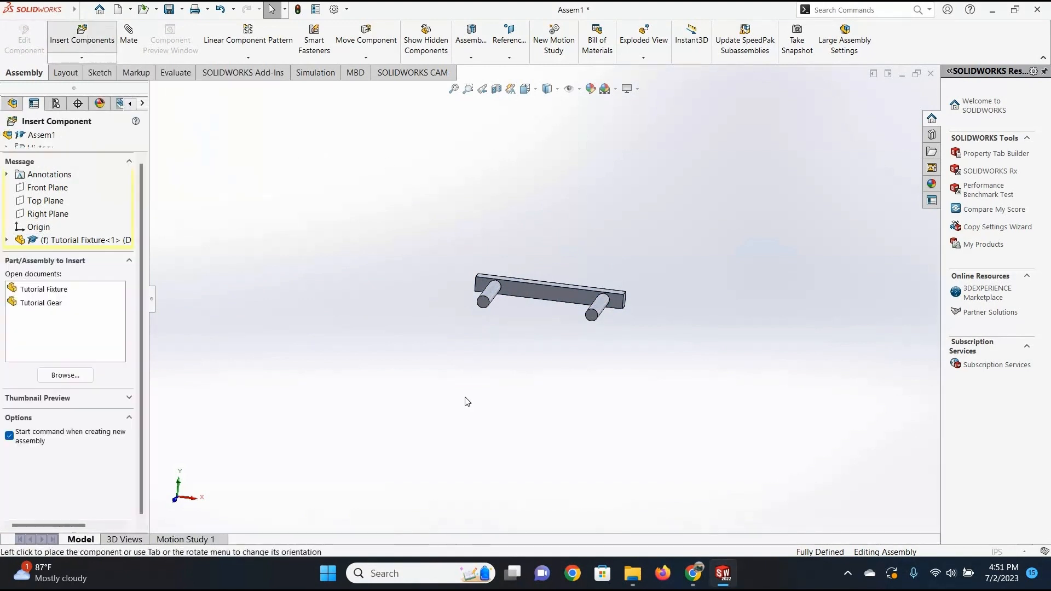
{"action": "left_click", "coordinate": [50, 304]}
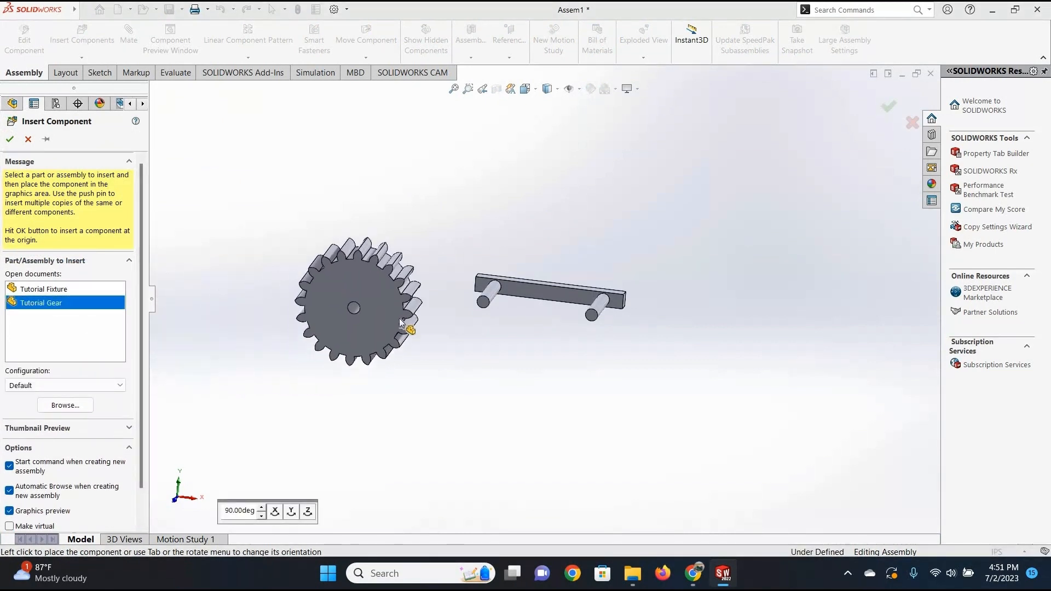
{"action": "left_click", "coordinate": [400, 319]}
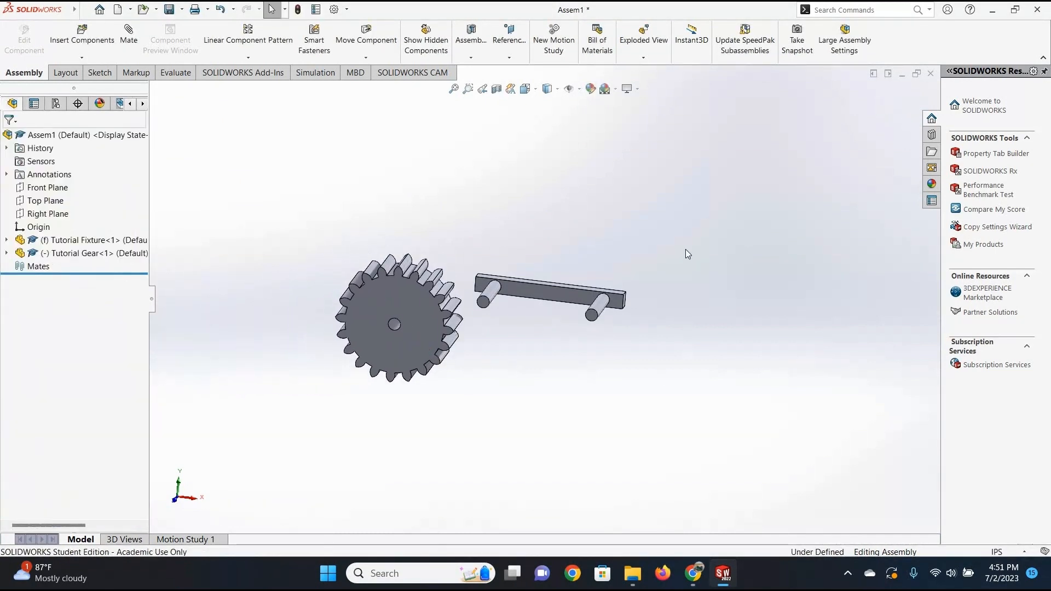
Set up a coincident mate between the gear's rear face and the fixture bar's peg-side face.
{"action": "middle_click_drag", "start_coordinate": [620, 352], "coordinate": [524, 403]}
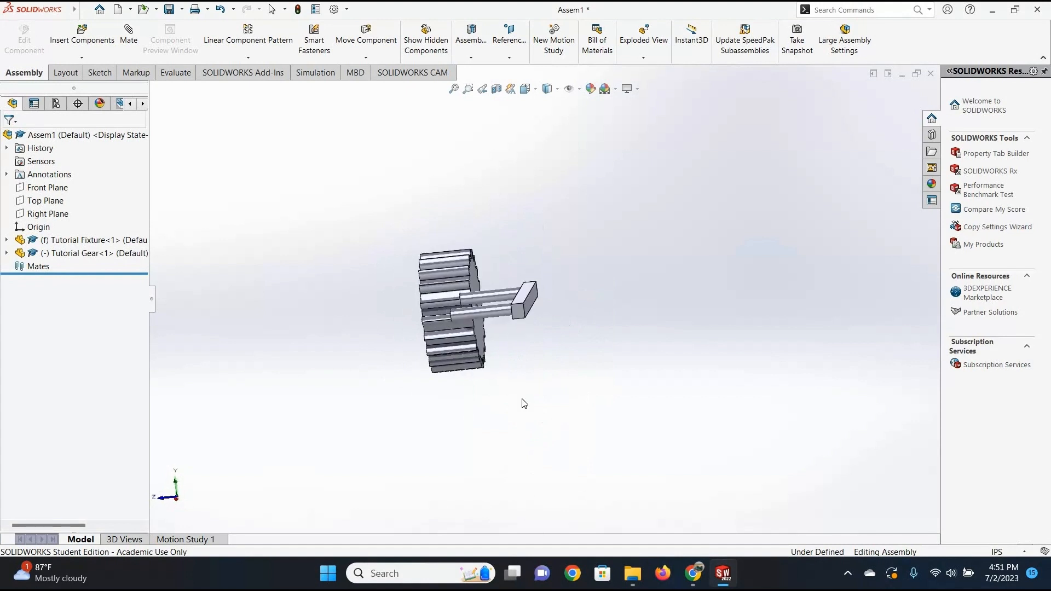
{"action": "left_click", "coordinate": [126, 40]}
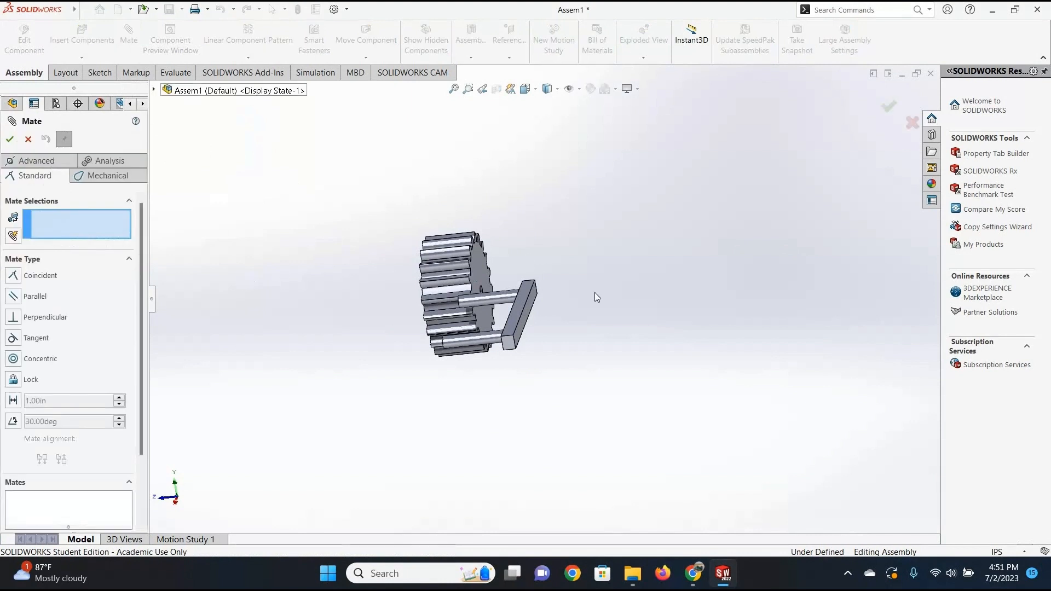
{"action": "middle_click_drag", "start_coordinate": [568, 335], "coordinate": [497, 261]}
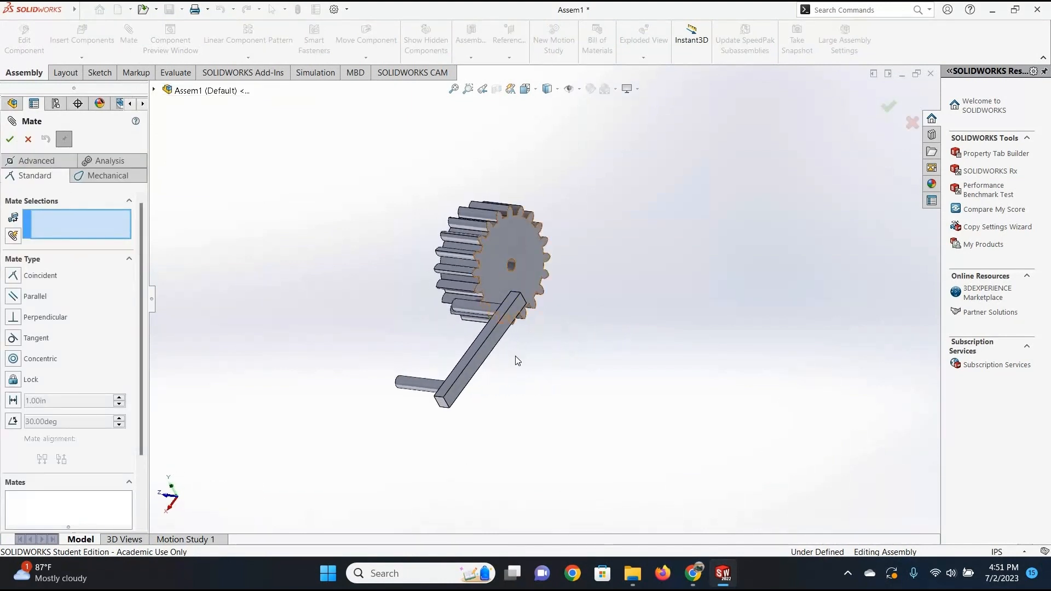
{"action": "middle_click_drag", "start_coordinate": [566, 353], "coordinate": [540, 336]}
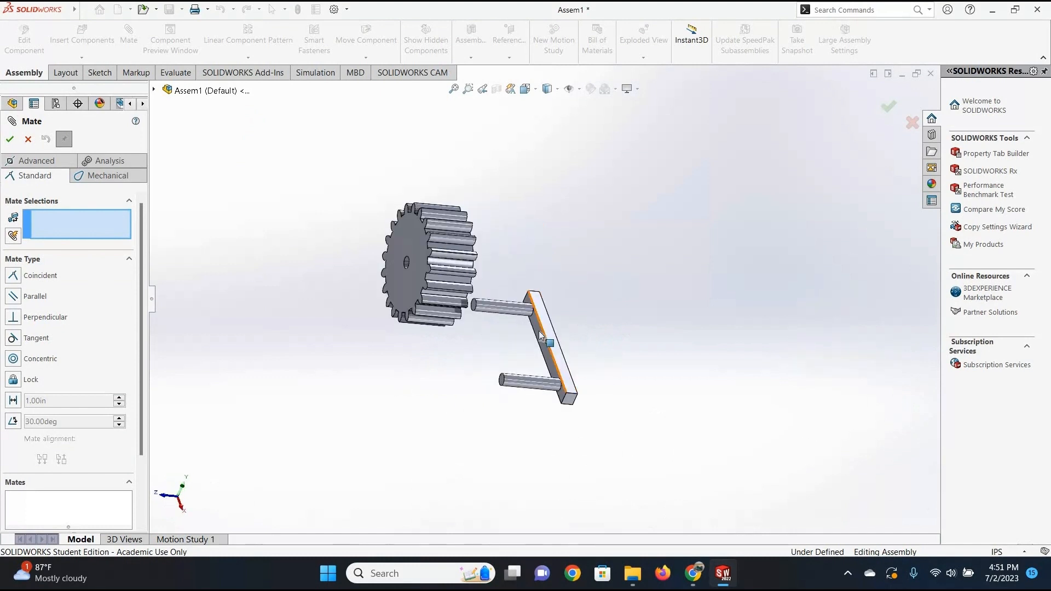
{"action": "right_click", "coordinate": [599, 335]}
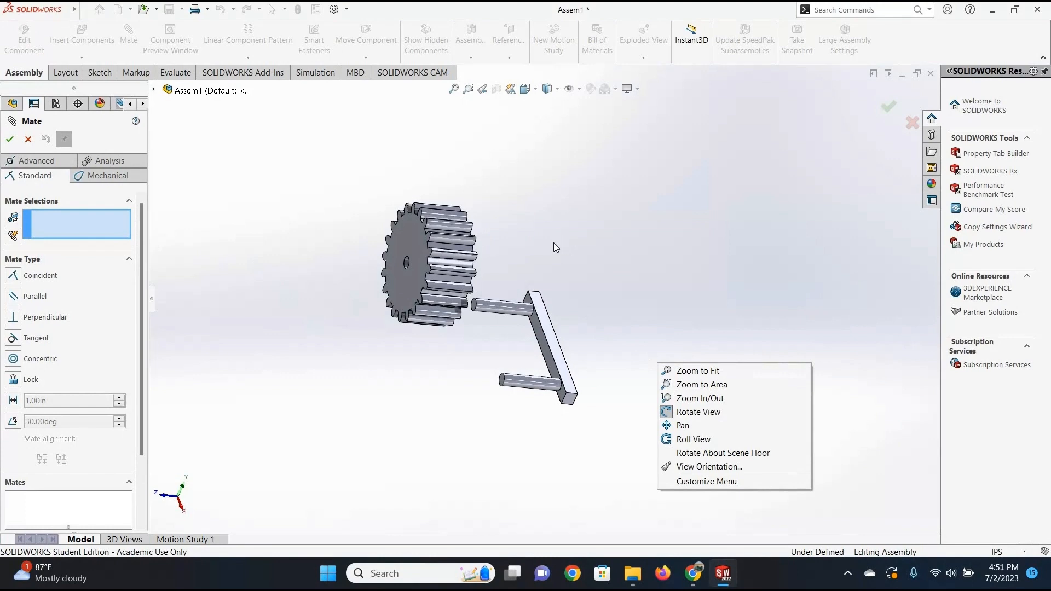
{"action": "middle_click_drag", "start_coordinate": [697, 278], "coordinate": [557, 289]}
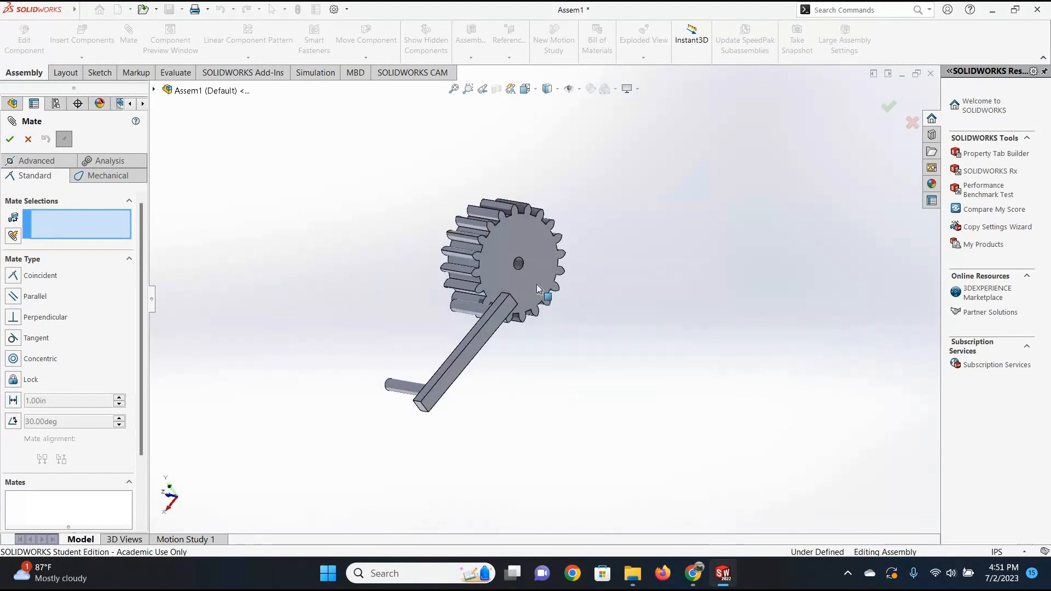
{"action": "left_click", "coordinate": [536, 284]}
{"action": "middle_click_drag", "start_coordinate": [629, 352], "coordinate": [561, 313]}
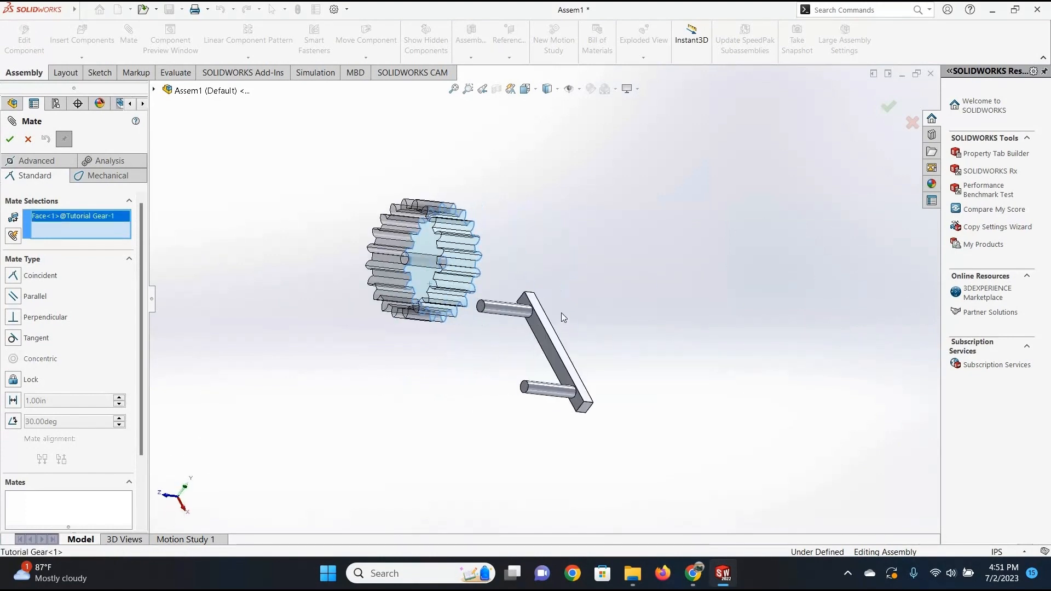
{"action": "scroll", "coordinate": [561, 313], "scroll_direction": "down", "scroll_amount": 3}
{"action": "left_click", "coordinate": [574, 313]}
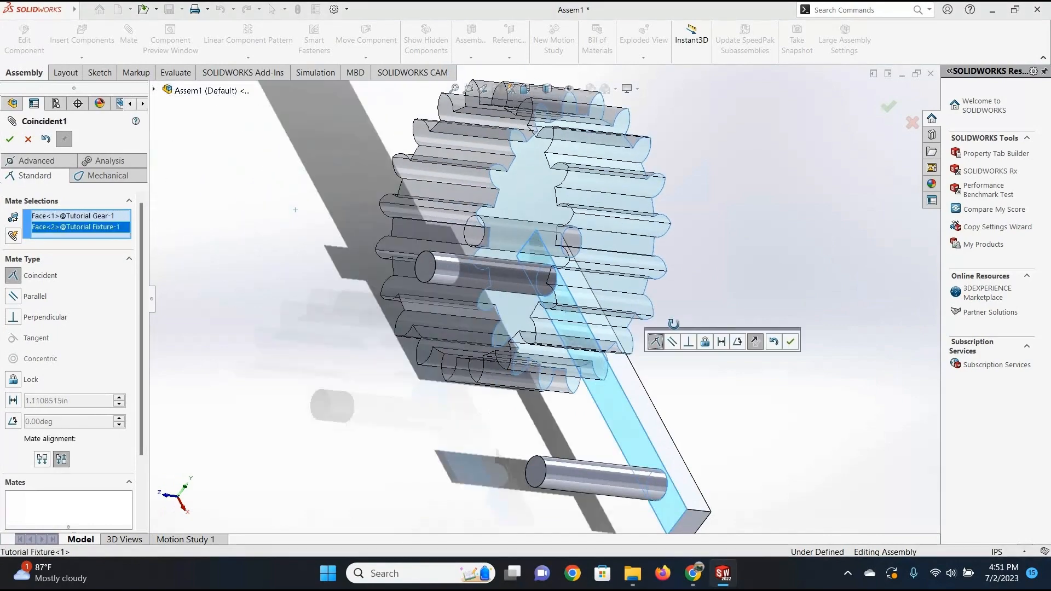
{"action": "middle_click_drag", "start_coordinate": [674, 324], "coordinate": [660, 274]}
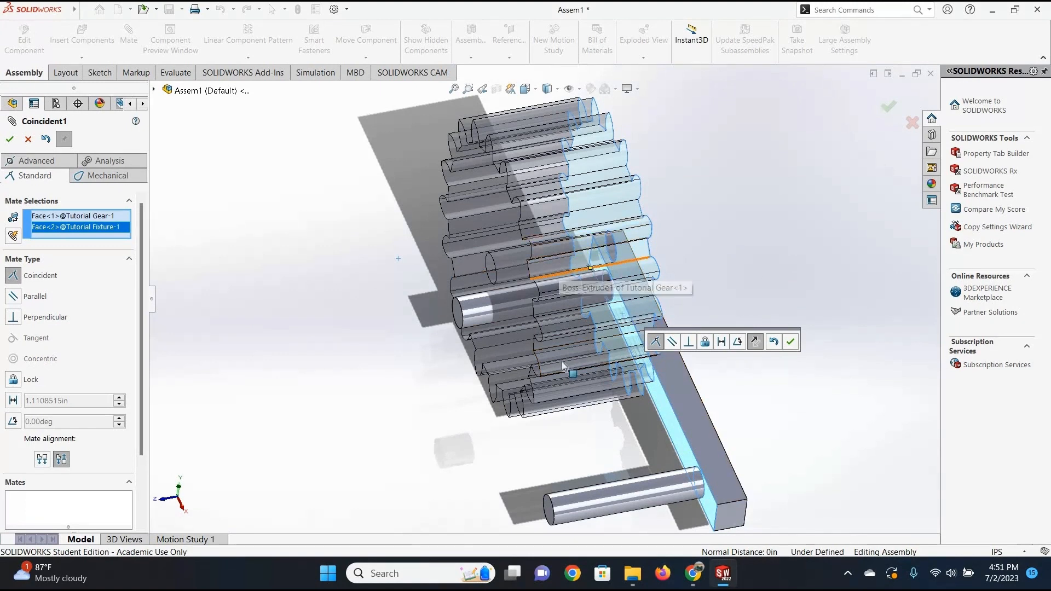
Preview the parallel and perpendicular mate types for the two faces, and apply the coincident mate.
{"action": "left_click", "coordinate": [12, 297]}
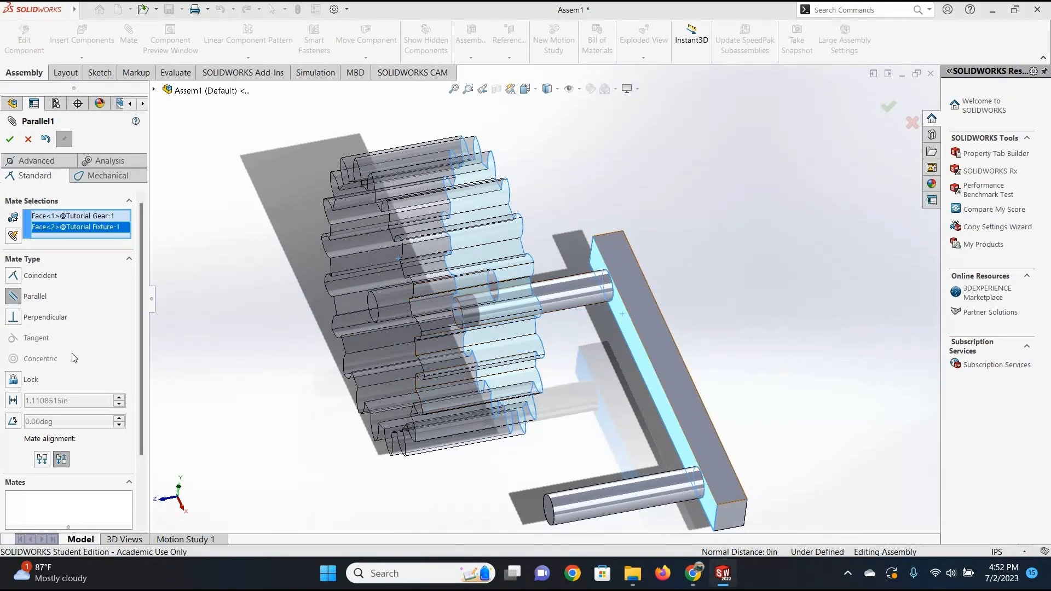
{"action": "left_click", "coordinate": [12, 318]}
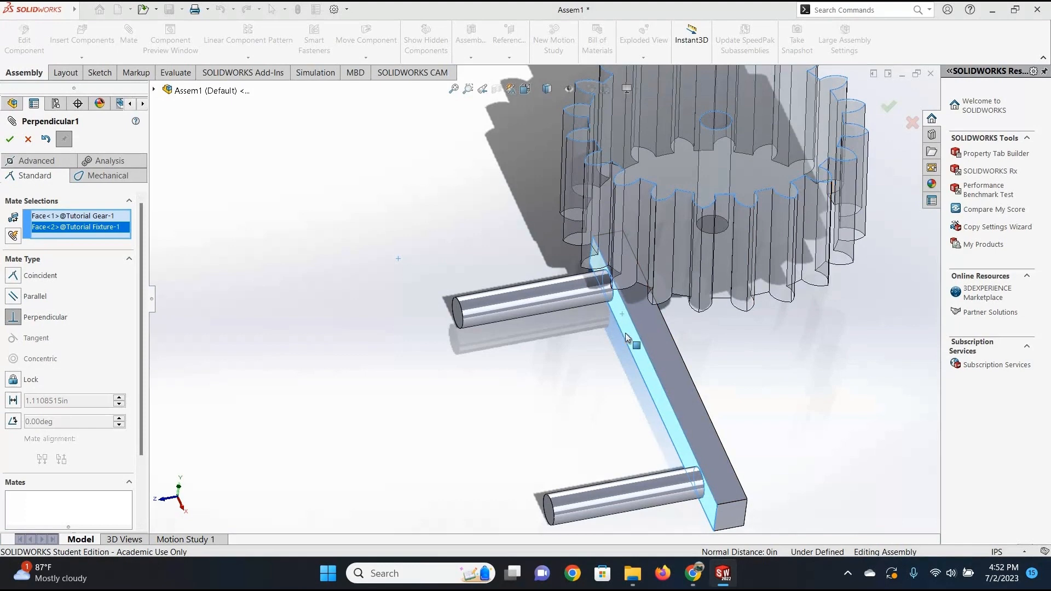
{"action": "left_click", "coordinate": [12, 277]}
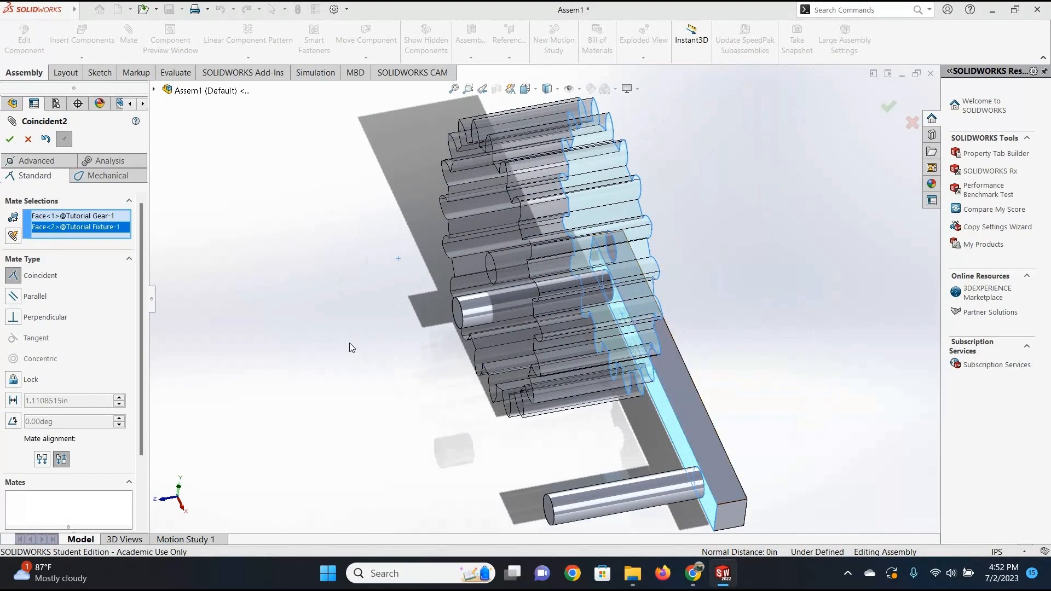
{"action": "left_click", "coordinate": [10, 139]}
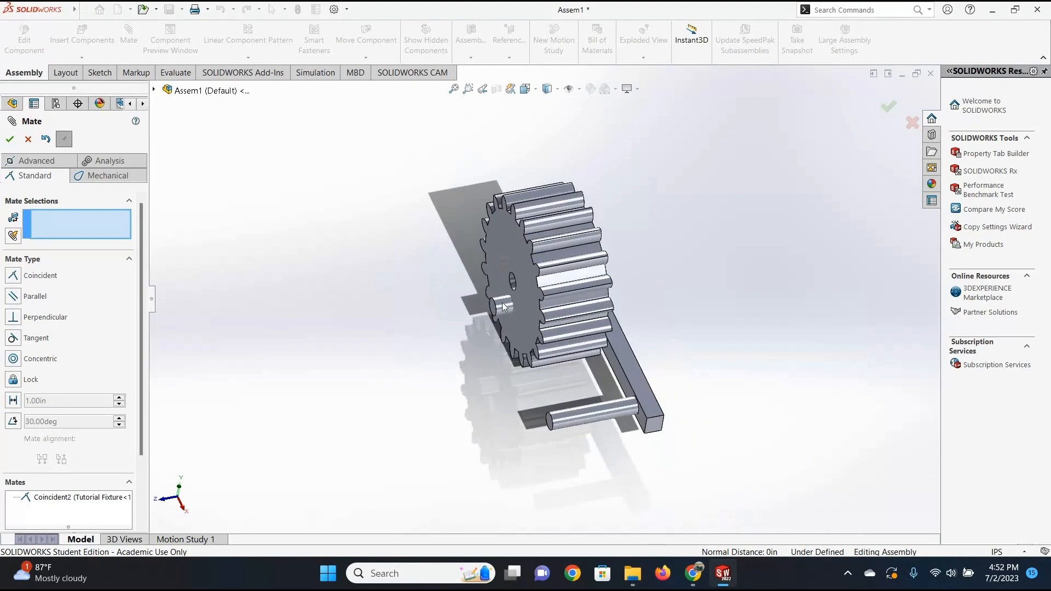
Add a concentric mate between the gear's bore and the fixture's left peg, and finish mating.
{"action": "middle_click_drag", "start_coordinate": [503, 304], "coordinate": [542, 314]}
{"action": "scroll", "coordinate": [535, 320], "scroll_direction": "down", "scroll_amount": 6}
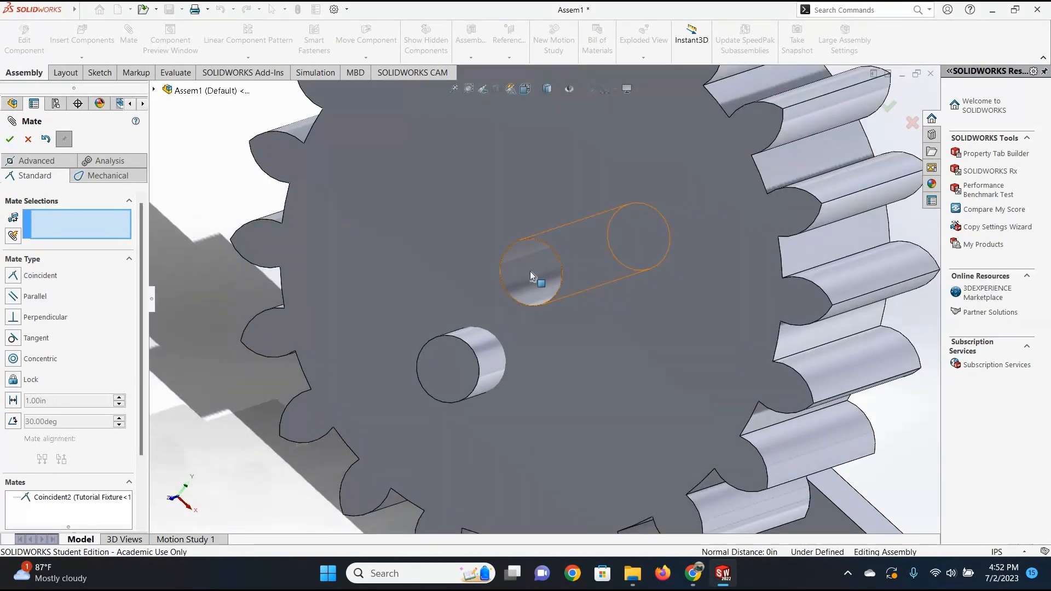
{"action": "left_click", "coordinate": [544, 243]}
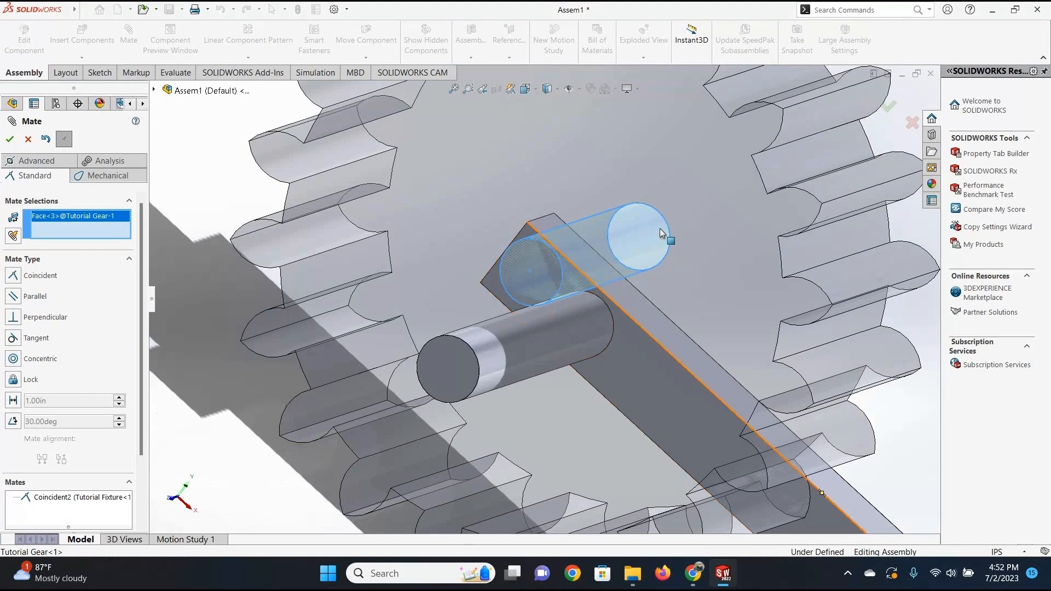
{"action": "left_click", "coordinate": [488, 352]}
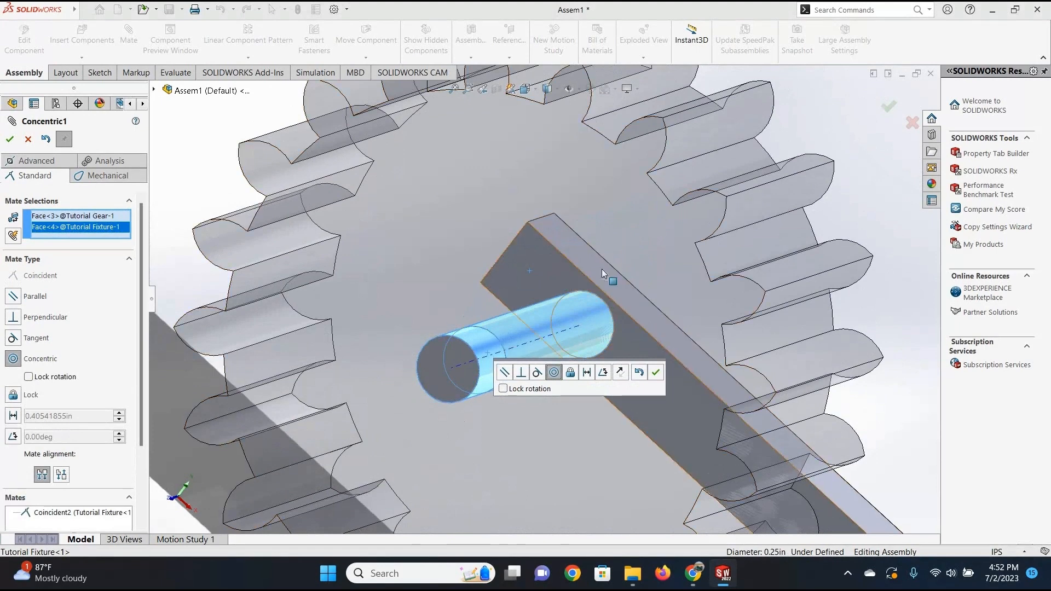
{"action": "middle_click_drag", "start_coordinate": [660, 287], "coordinate": [612, 256]}
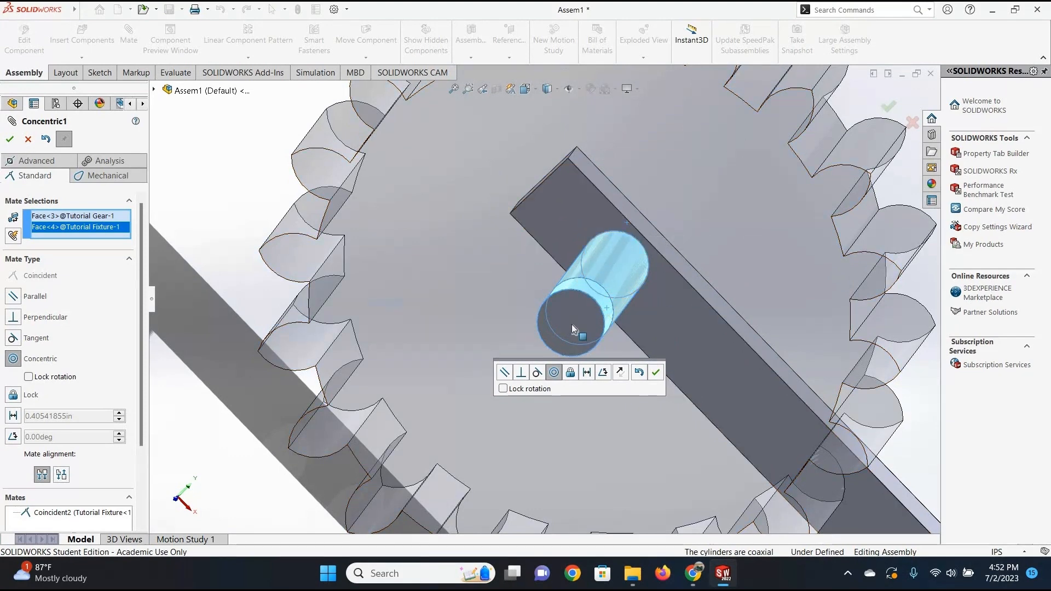
{"action": "left_click", "coordinate": [12, 140]}
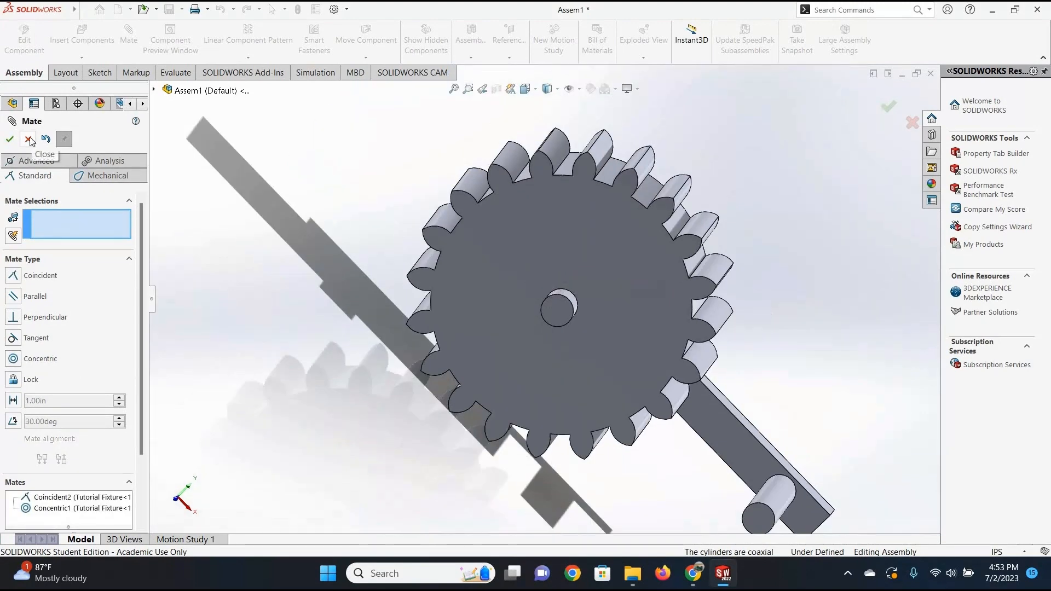
{"action": "key", "text": "Escape"}
Test the mated gear's freedom of movement by turning it about its peg.
{"action": "middle_click_drag", "start_coordinate": [666, 265], "coordinate": [564, 307]}
{"action": "left_click_drag", "start_coordinate": [537, 363], "coordinate": [733, 299]}
{"action": "key", "text": "Escape"}
{"action": "middle_click_drag", "start_coordinate": [734, 299], "coordinate": [378, 268]}
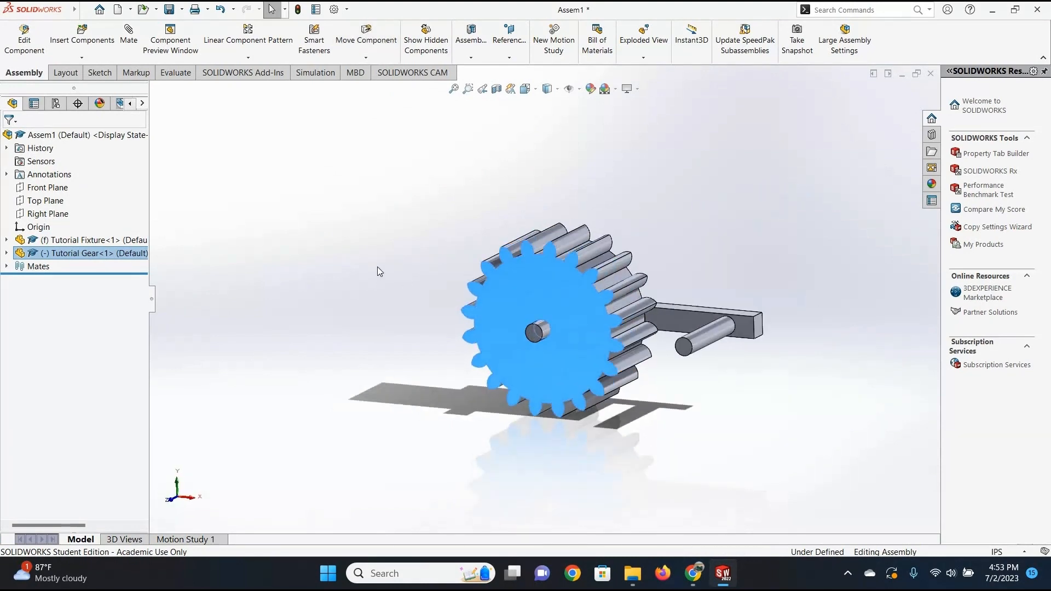
{"action": "left_click", "coordinate": [281, 199]}
Insert a second Tutorial Gear into the assembly, placing it freely to the left of the first gear.
{"action": "left_click", "coordinate": [83, 39]}
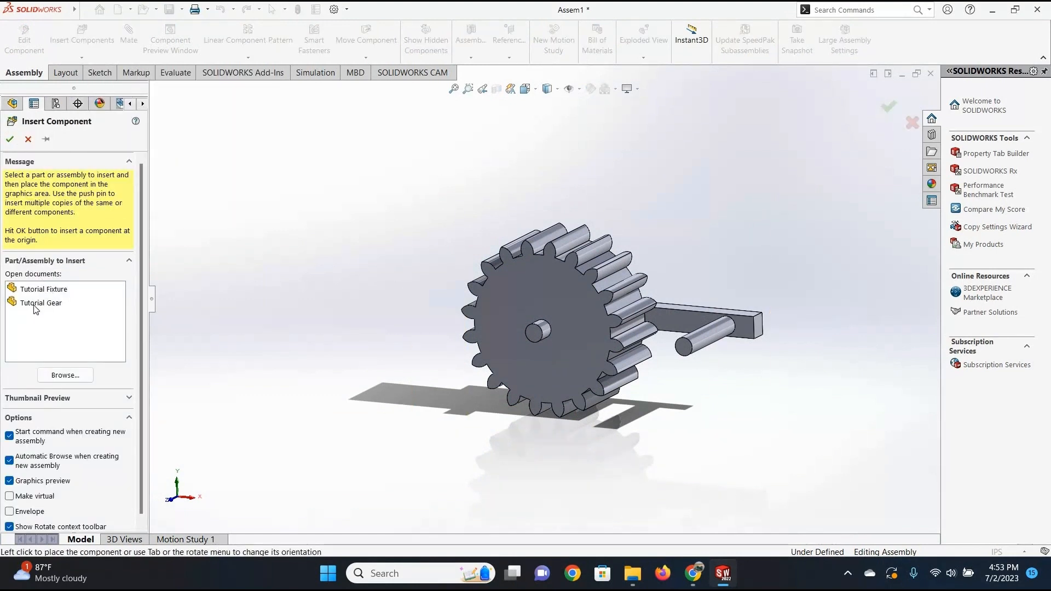
{"action": "left_click", "coordinate": [53, 304]}
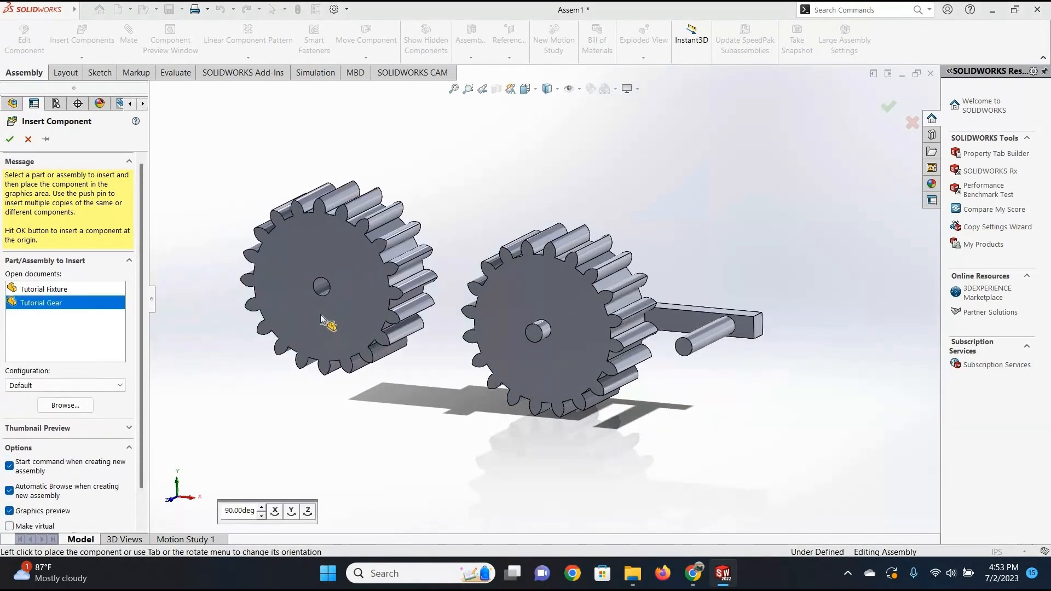
{"action": "left_click", "coordinate": [320, 314]}
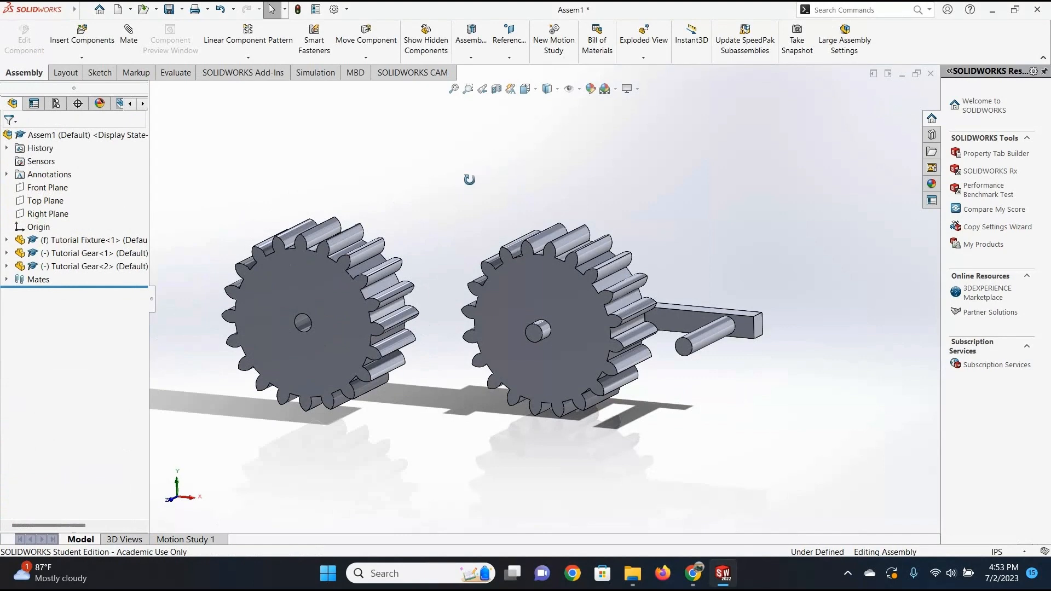
Add a coincident mate between the second gear's rear face and the fixture bar's peg-side face.
{"action": "middle_click_drag", "start_coordinate": [469, 180], "coordinate": [361, 310]}
{"action": "left_click", "coordinate": [130, 54]}
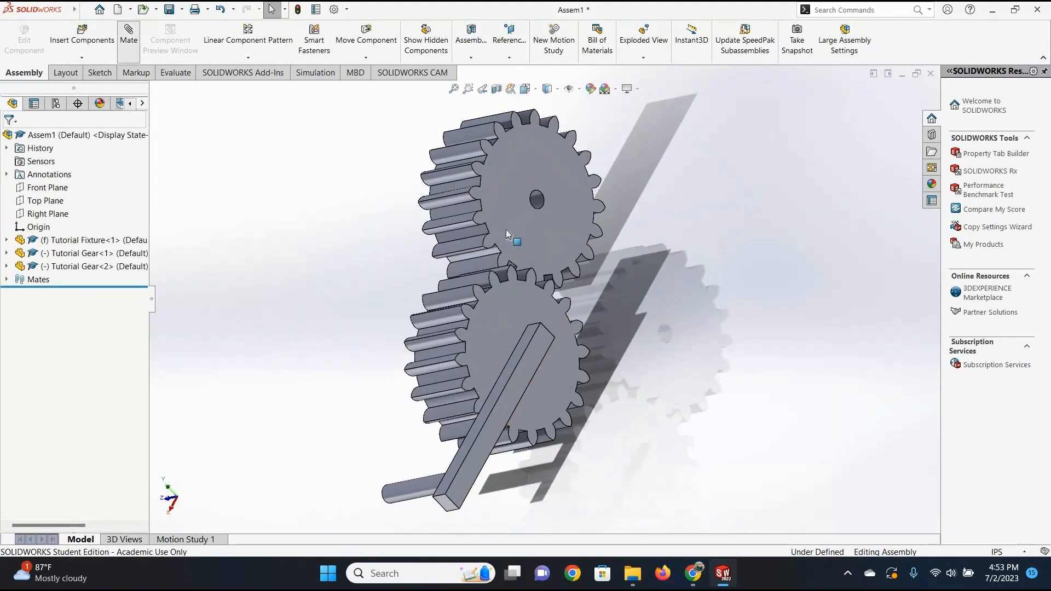
{"action": "left_click", "coordinate": [505, 228]}
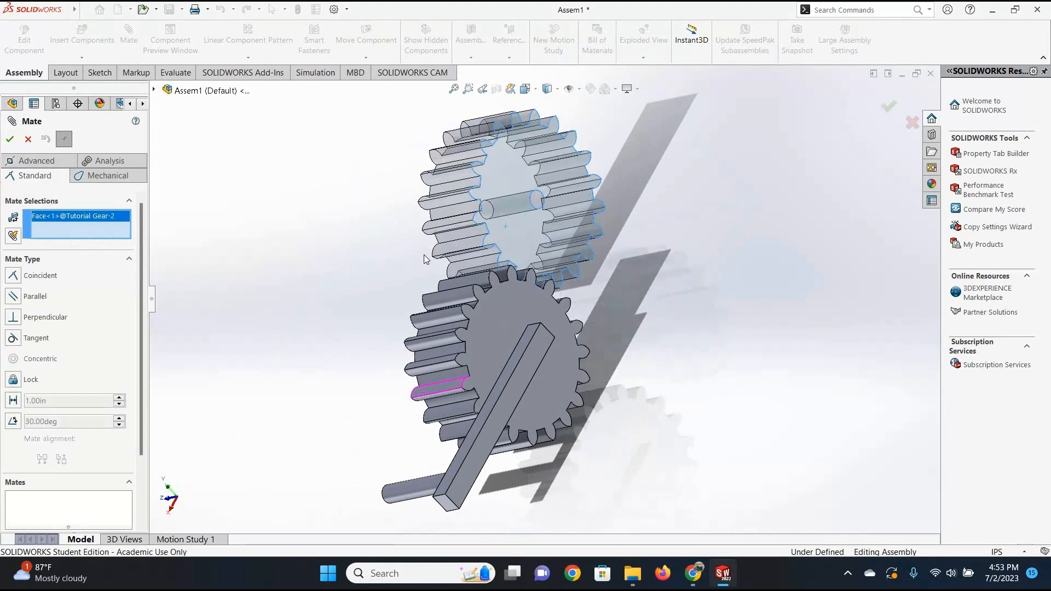
{"action": "middle_click_drag", "start_coordinate": [424, 256], "coordinate": [462, 391]}
{"action": "scroll", "coordinate": [463, 391], "scroll_direction": "down", "scroll_amount": 3}
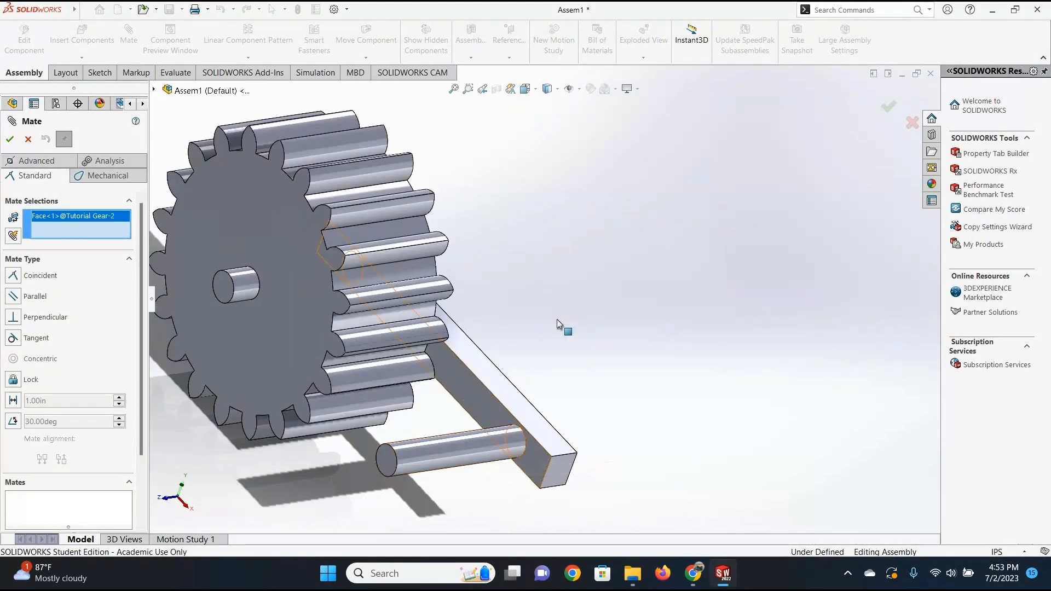
{"action": "left_click", "coordinate": [463, 389]}
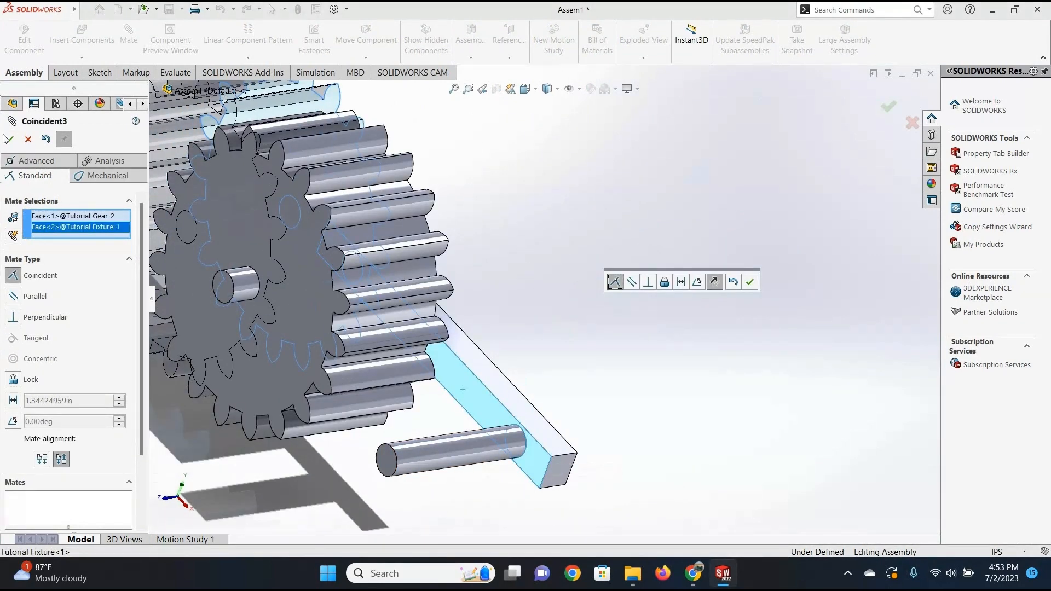
{"action": "left_click", "coordinate": [17, 142]}
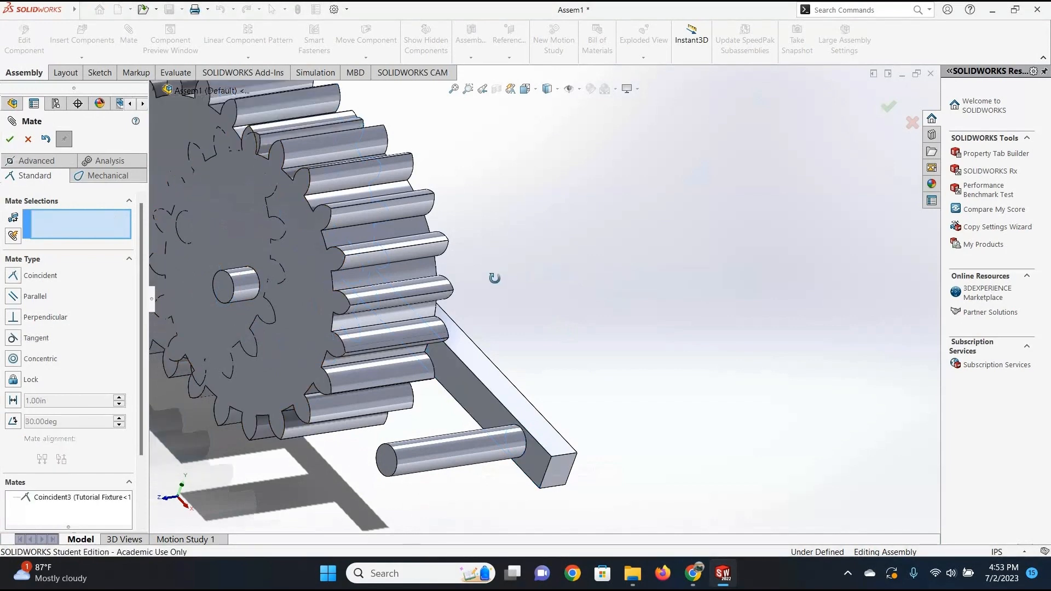
{"action": "middle_click_drag", "start_coordinate": [495, 278], "coordinate": [477, 261]}
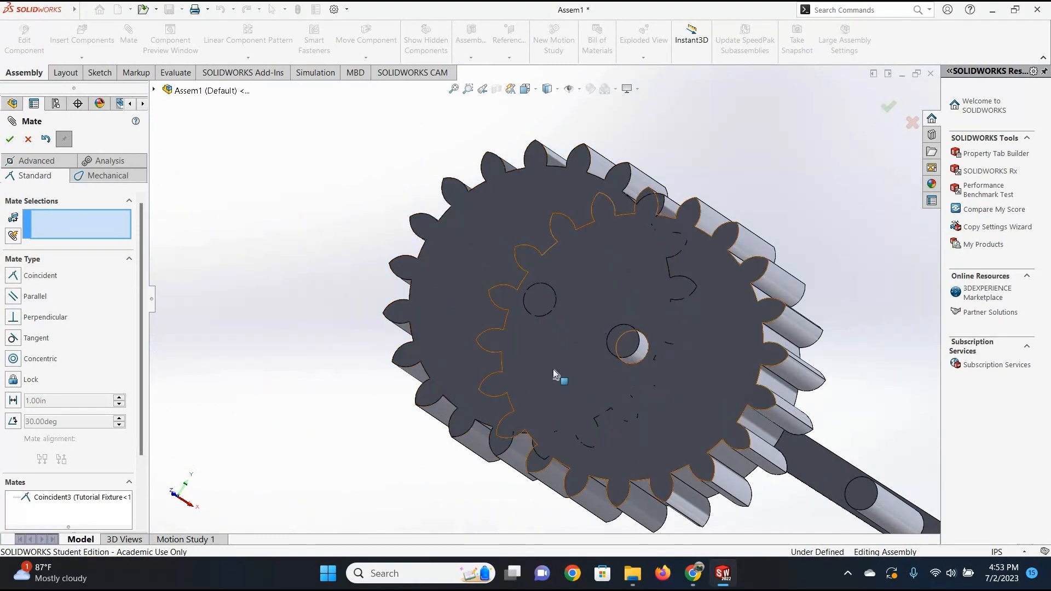
Finish mating and slide the second gear along the fixture's face until it is clear of the first gear.
{"action": "scroll", "coordinate": [545, 298], "scroll_direction": "up", "scroll_amount": 3}
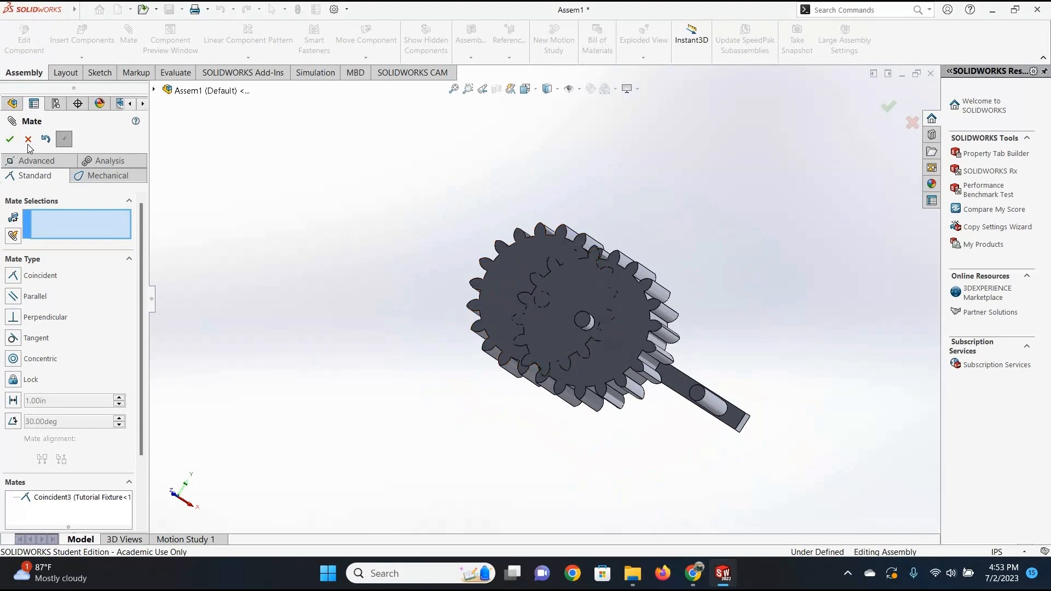
{"action": "key", "text": "Escape"}
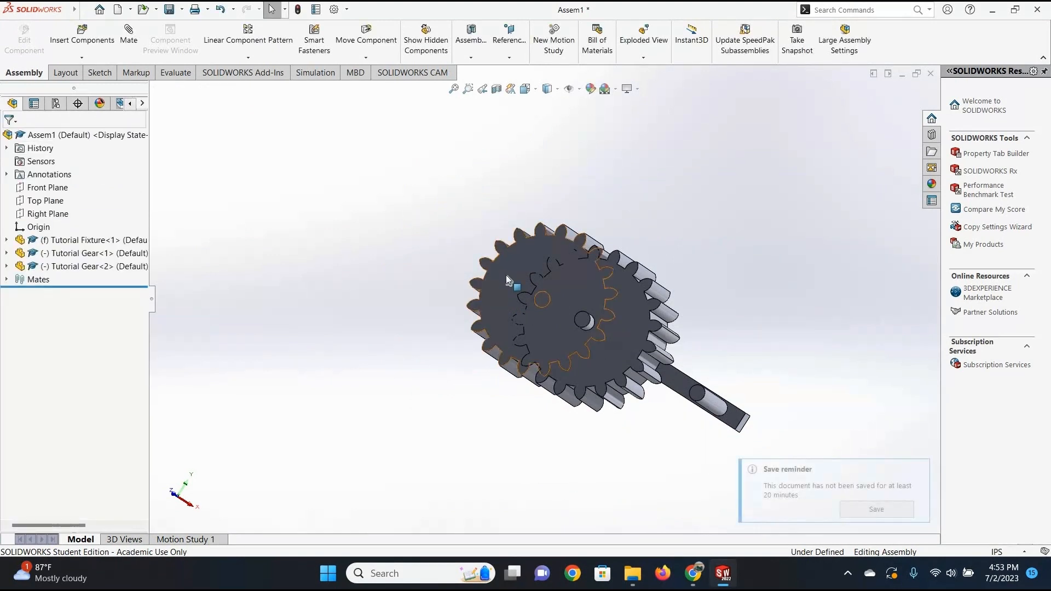
{"action": "left_click", "coordinate": [500, 275]}
{"action": "left_click_drag", "start_coordinate": [500, 278], "coordinate": [393, 211]}
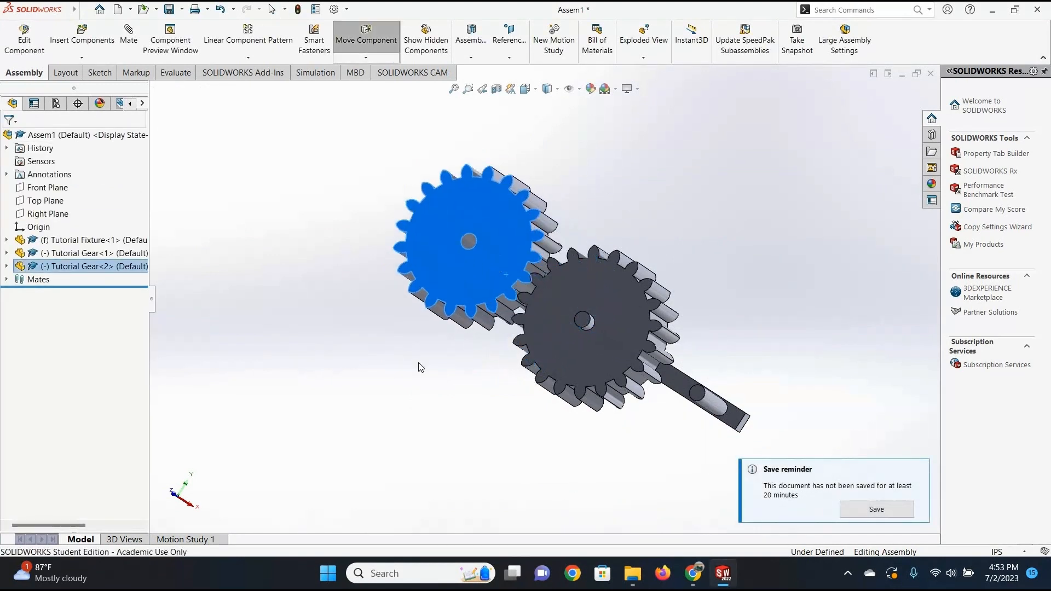
{"action": "key", "text": "Escape"}
Add a concentric mate between the second gear's bore and the fixture's free peg, and finish mating.
{"action": "scroll", "coordinate": [402, 216], "scroll_direction": "down", "scroll_amount": 8}
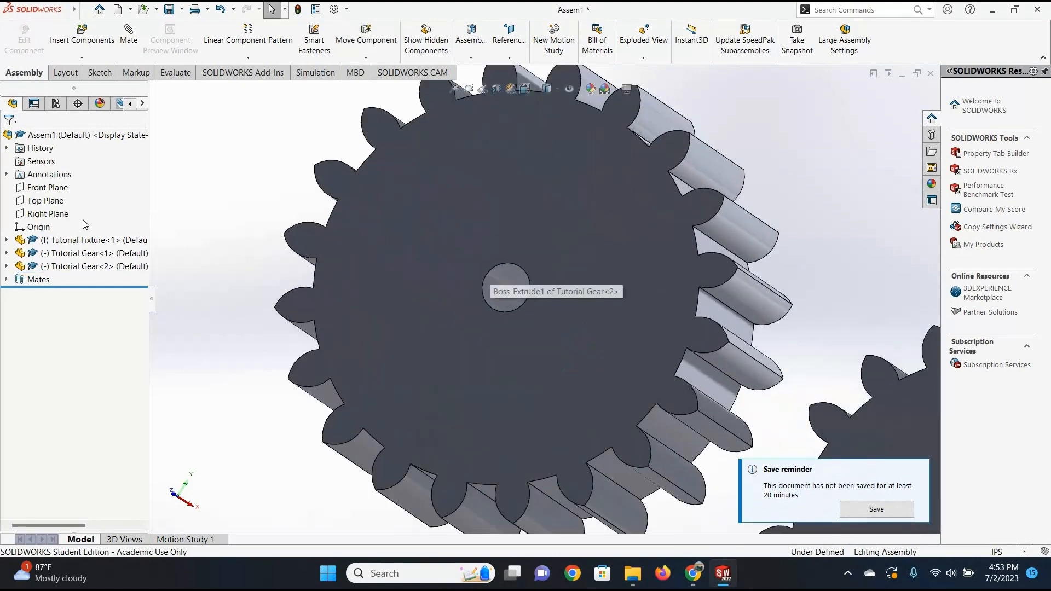
{"action": "left_click", "coordinate": [128, 34]}
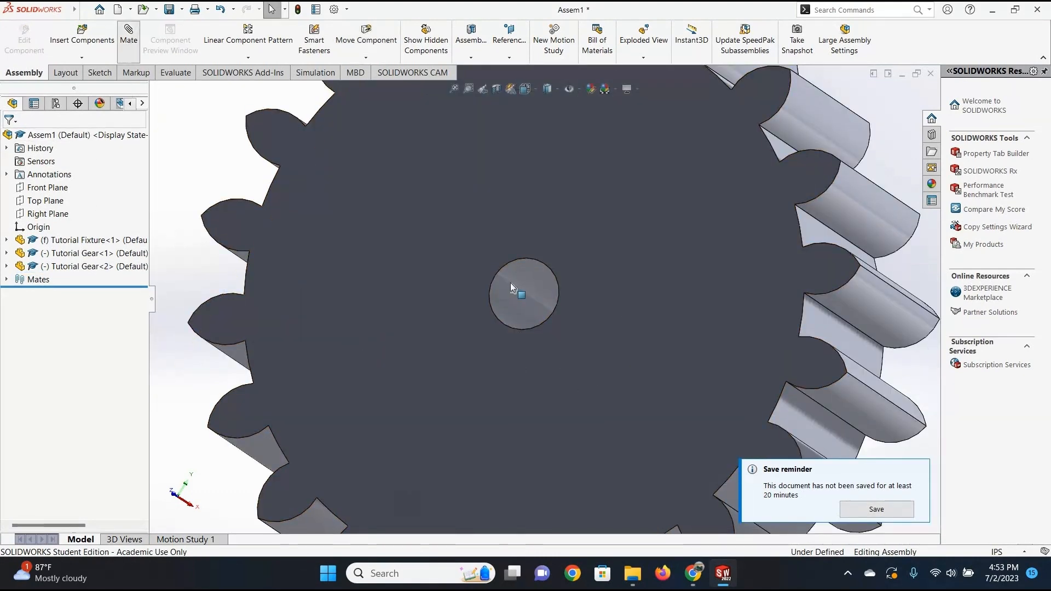
{"action": "left_click", "coordinate": [547, 352]}
{"action": "scroll", "coordinate": [625, 318], "scroll_direction": "up", "scroll_amount": 5}
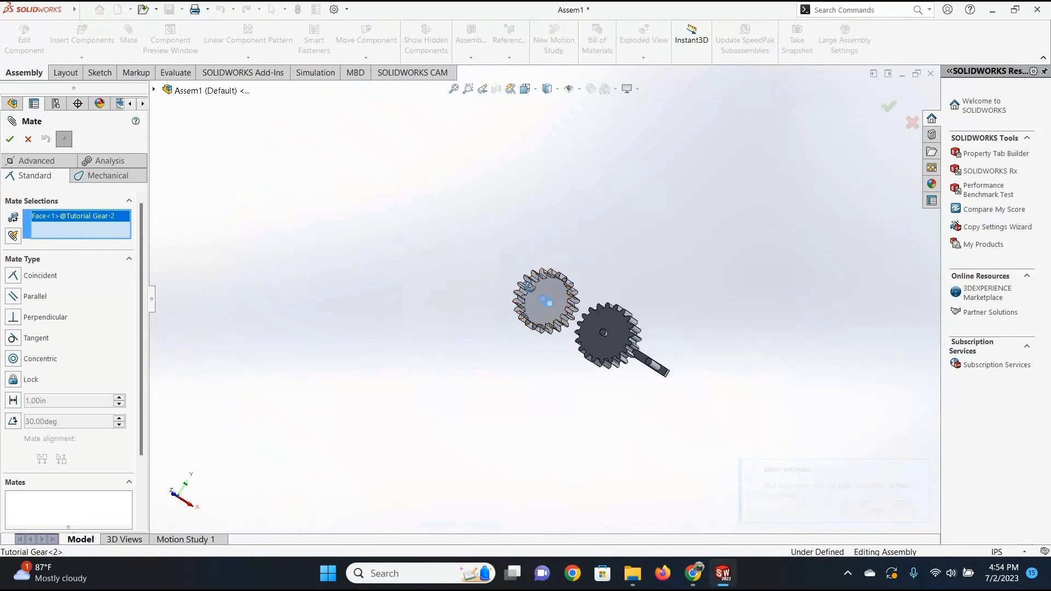
{"action": "middle_click_drag", "start_coordinate": [626, 319], "coordinate": [627, 395]}
{"action": "scroll", "coordinate": [627, 395], "scroll_direction": "down", "scroll_amount": 8}
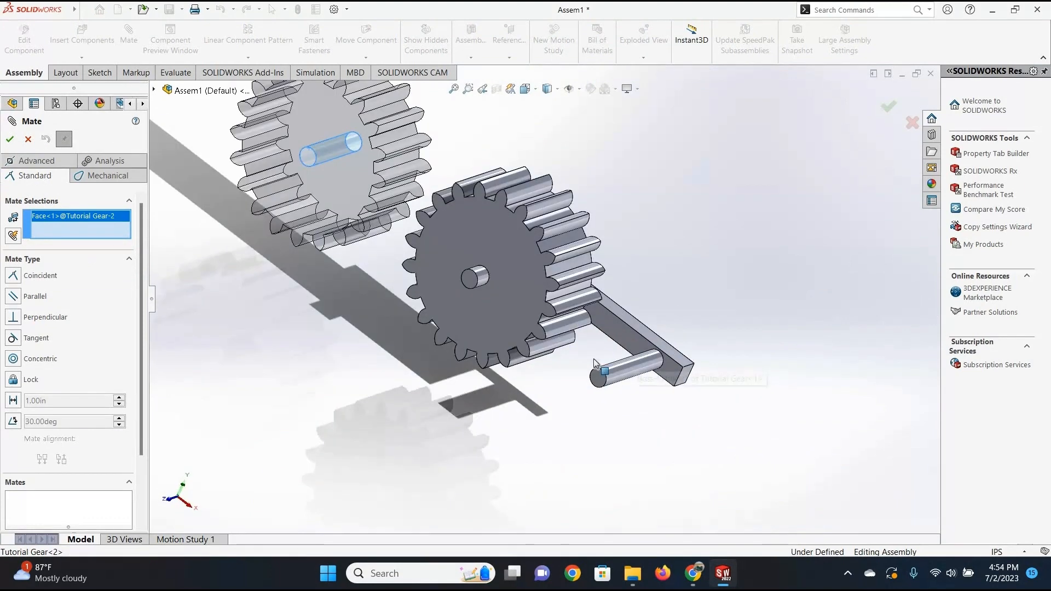
{"action": "left_click", "coordinate": [531, 364]}
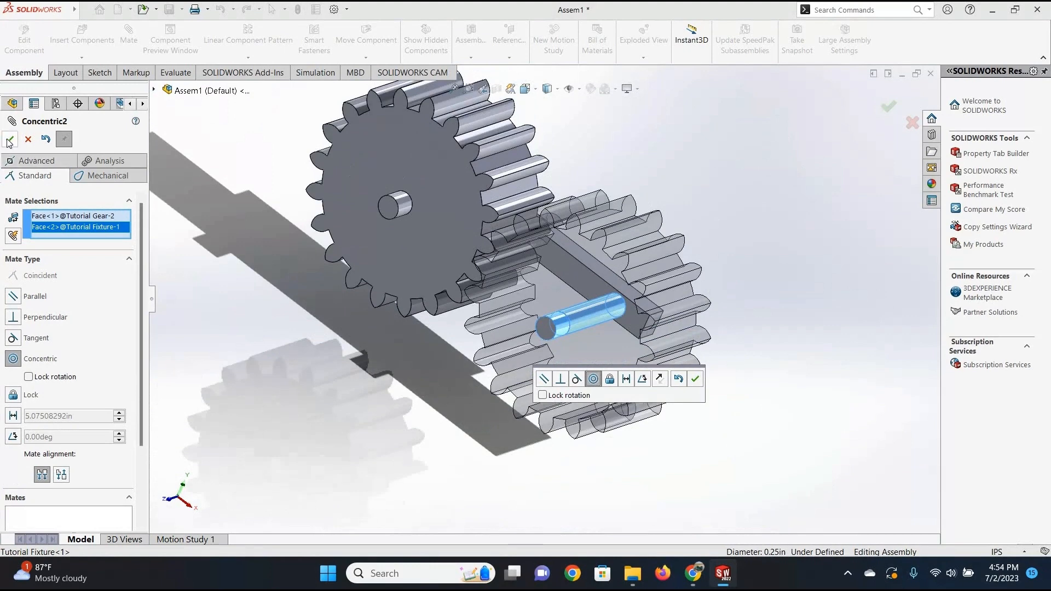
{"action": "left_click", "coordinate": [9, 141]}
{"action": "scroll", "coordinate": [785, 294], "scroll_direction": "up", "scroll_amount": 1}
{"action": "middle_click_drag", "start_coordinate": [786, 293], "coordinate": [600, 247]}
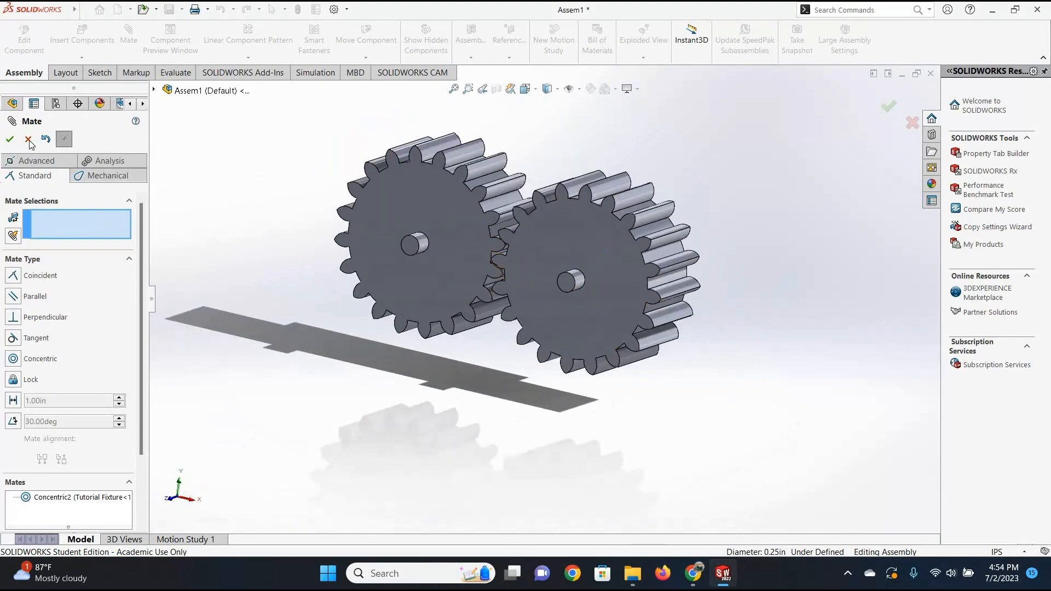
Turn the second gear about its peg until its teeth sit in the gaps of the first gear.
{"action": "left_click_drag", "start_coordinate": [635, 282], "coordinate": [473, 209]}
{"action": "left_click_drag", "start_coordinate": [466, 279], "coordinate": [559, 406]}
{"action": "left_click_drag", "start_coordinate": [586, 318], "coordinate": [493, 265]}
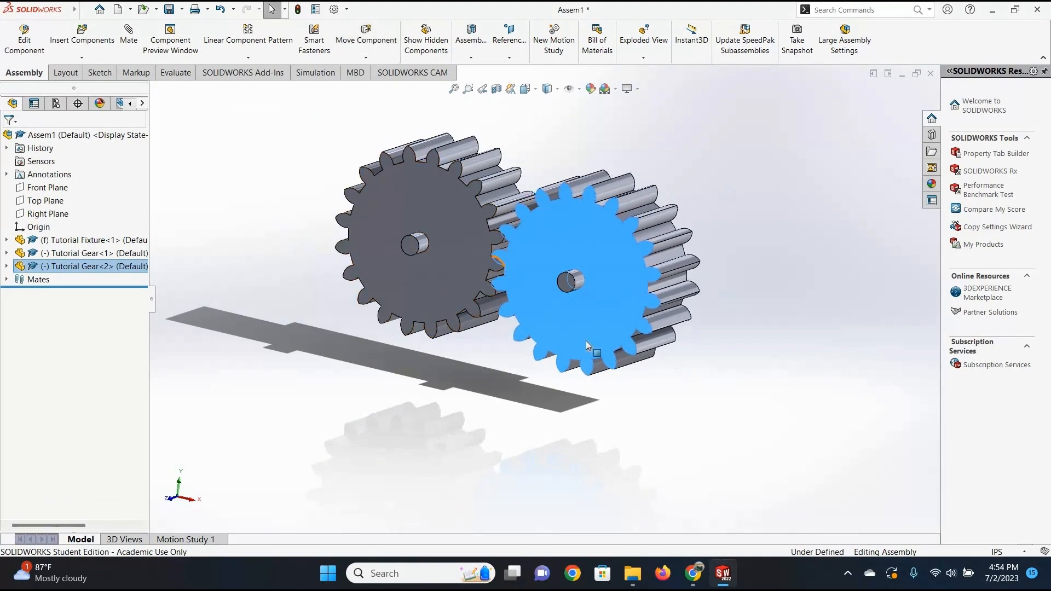
{"action": "scroll", "coordinate": [505, 248], "scroll_direction": "down", "scroll_amount": 7}
{"action": "mouse_move", "coordinate": [586, 333]}
{"action": "left_mouse_down"}
{"action": "mouse_move", "coordinate": [596, 281]}
{"action": "mouse_move", "coordinate": [596, 303]}
{"action": "mouse_move", "coordinate": [494, 274]}
{"action": "mouse_move", "coordinate": [592, 325]}
{"action": "left_mouse_up"}
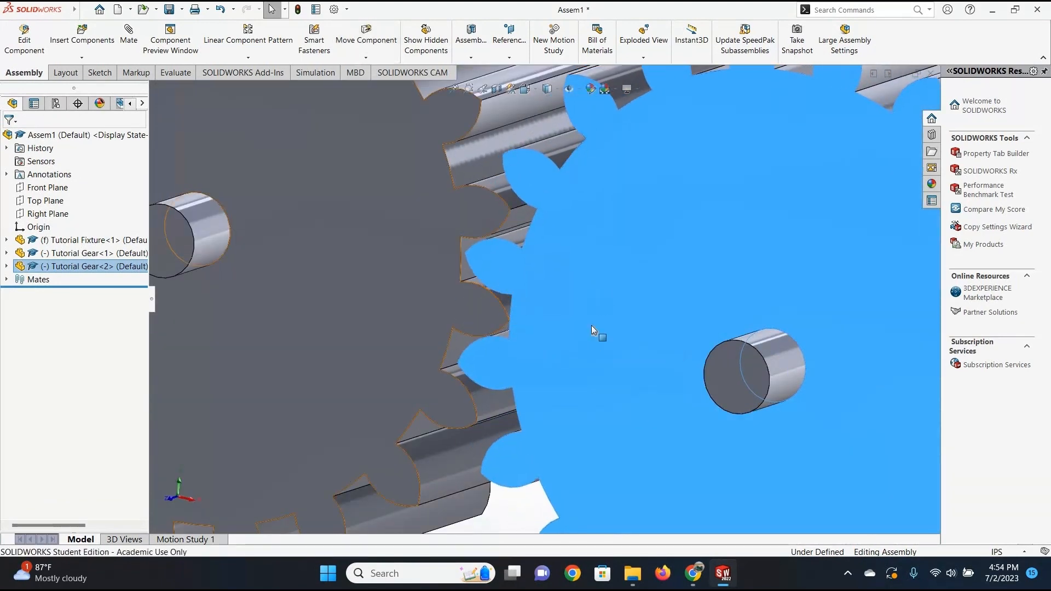
Examine how the teeth of the two gears engage for any overlap.
{"action": "scroll", "coordinate": [630, 345], "scroll_direction": "up", "scroll_amount": 5}
{"action": "scroll", "coordinate": [663, 340], "scroll_direction": "up", "scroll_amount": 4}
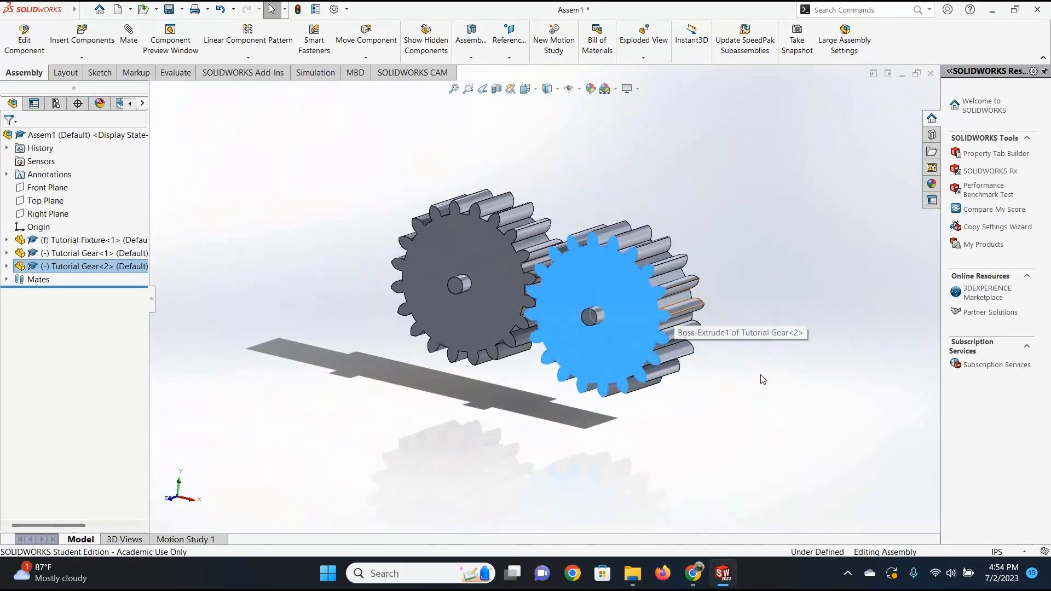
{"action": "left_click", "coordinate": [534, 391]}
{"action": "scroll", "coordinate": [534, 391], "scroll_direction": "up", "scroll_amount": 3}
{"action": "middle_click_drag", "start_coordinate": [534, 391], "coordinate": [637, 384]}
{"action": "scroll", "coordinate": [557, 306], "scroll_direction": "down", "scroll_amount": 6}
{"action": "scroll", "coordinate": [639, 383], "scroll_direction": "down", "scroll_amount": 5}
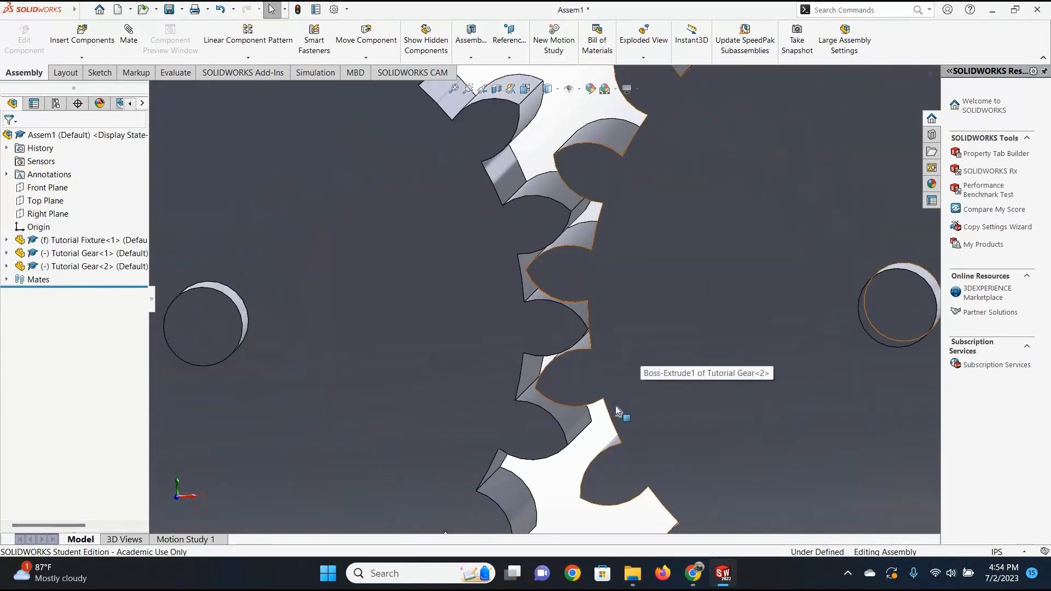
{"action": "key", "text": "f"}
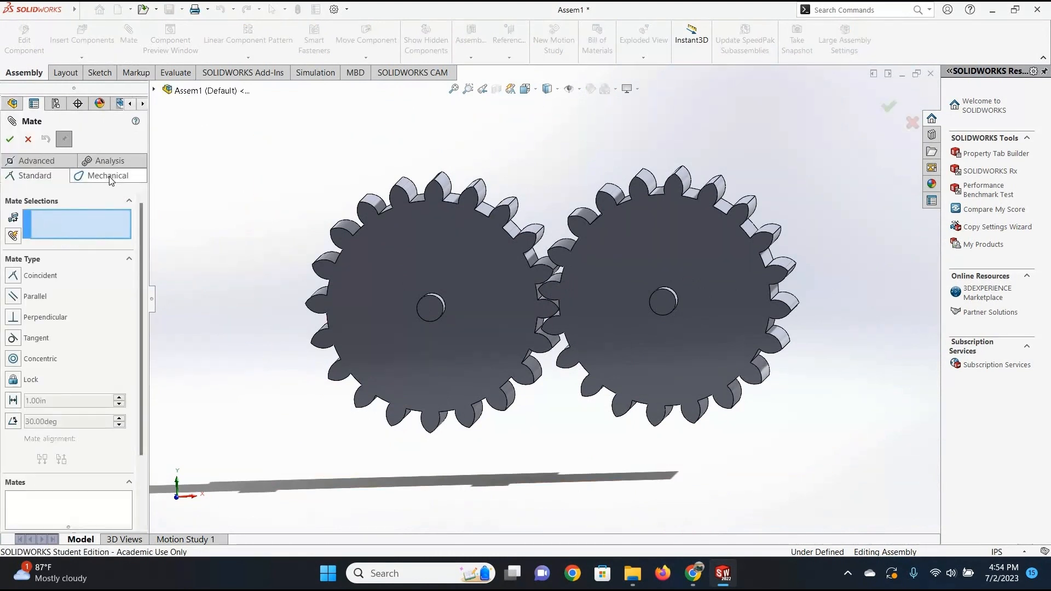
In the front view, turn the first gear slightly so its teeth mesh with the second gear's without overlapping.
{"action": "left_click", "coordinate": [110, 176]}
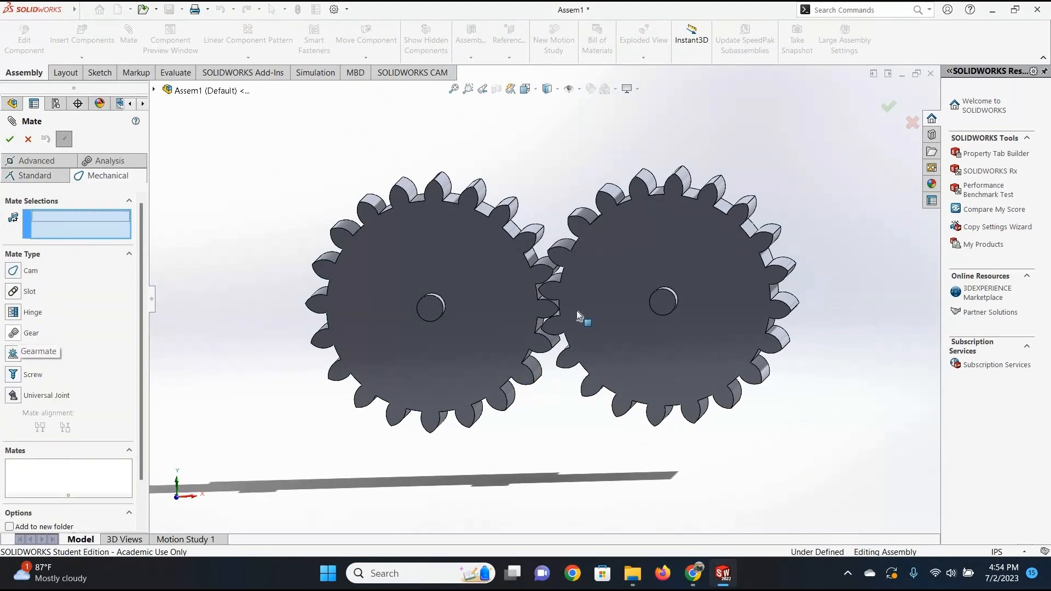
{"action": "scroll", "coordinate": [572, 320], "scroll_direction": "down", "scroll_amount": 5}
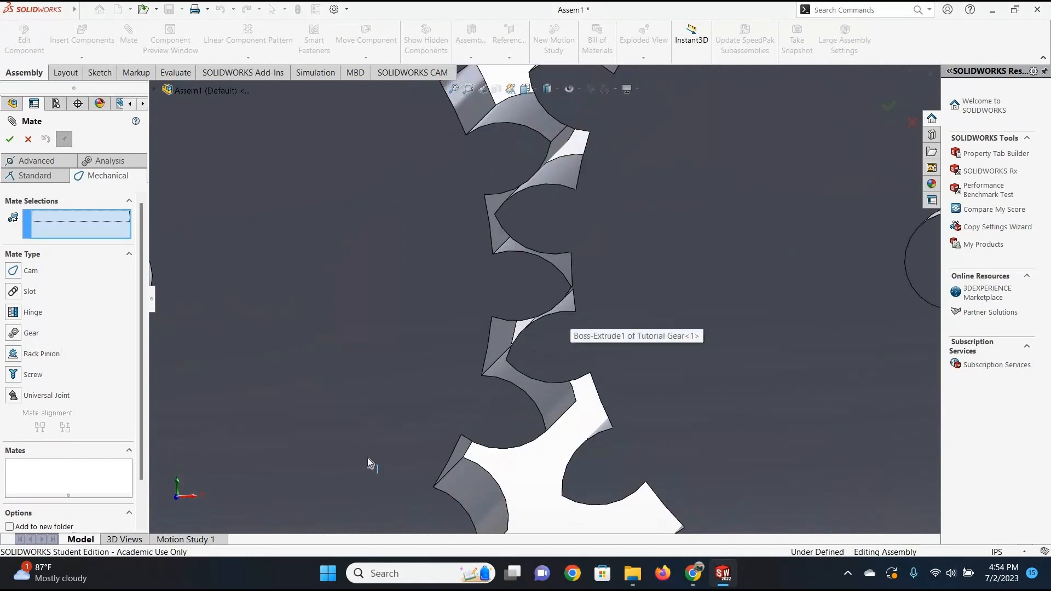
{"action": "key", "text": "f"}
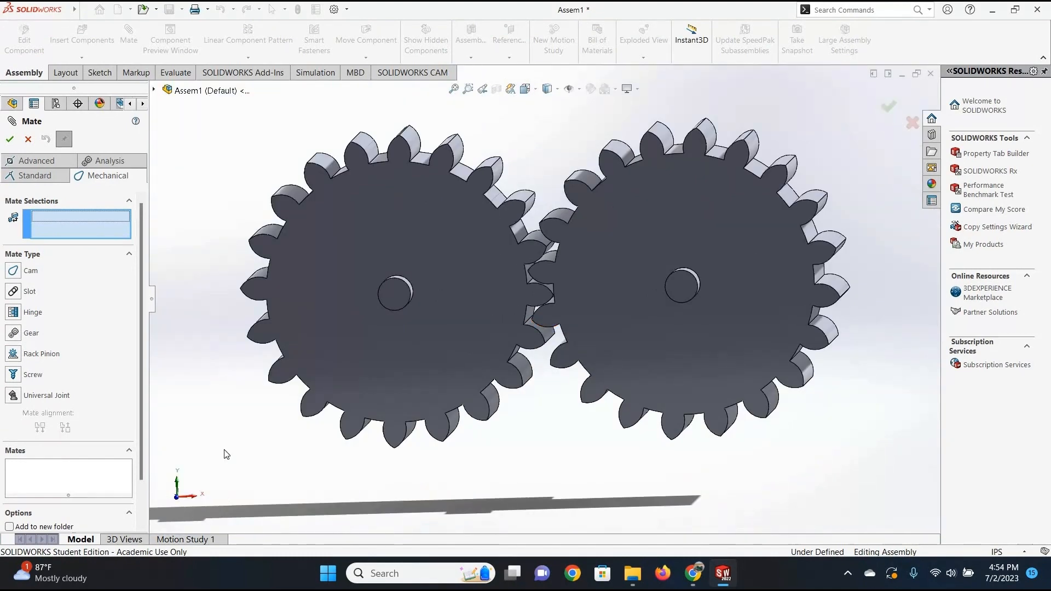
{"action": "left_click", "coordinate": [177, 498]}
{"action": "scroll", "coordinate": [600, 246], "scroll_direction": "up", "scroll_amount": 8}
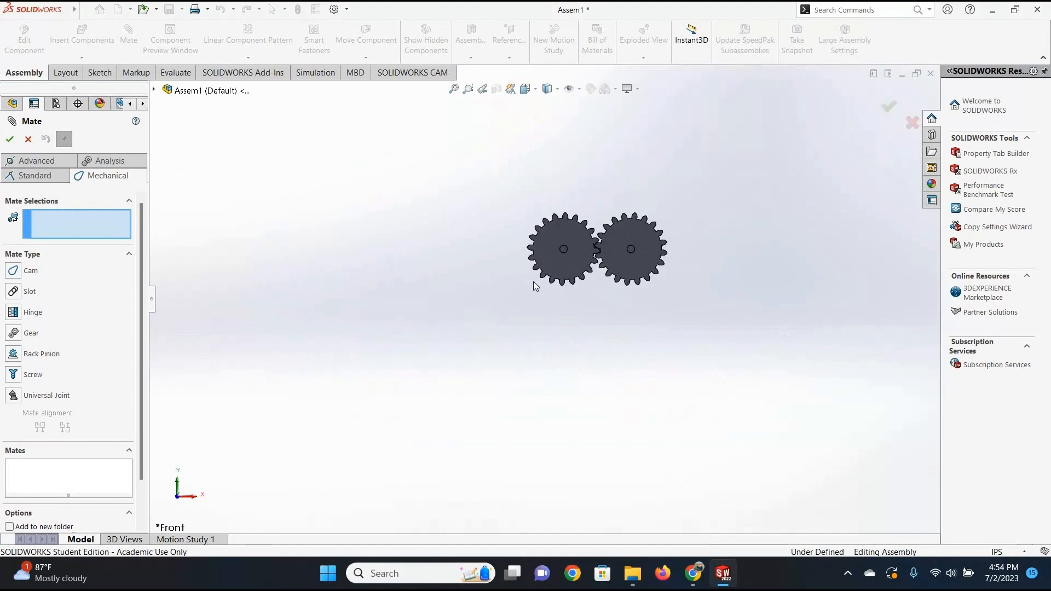
{"action": "scroll", "coordinate": [597, 249], "scroll_direction": "down", "scroll_amount": 10}
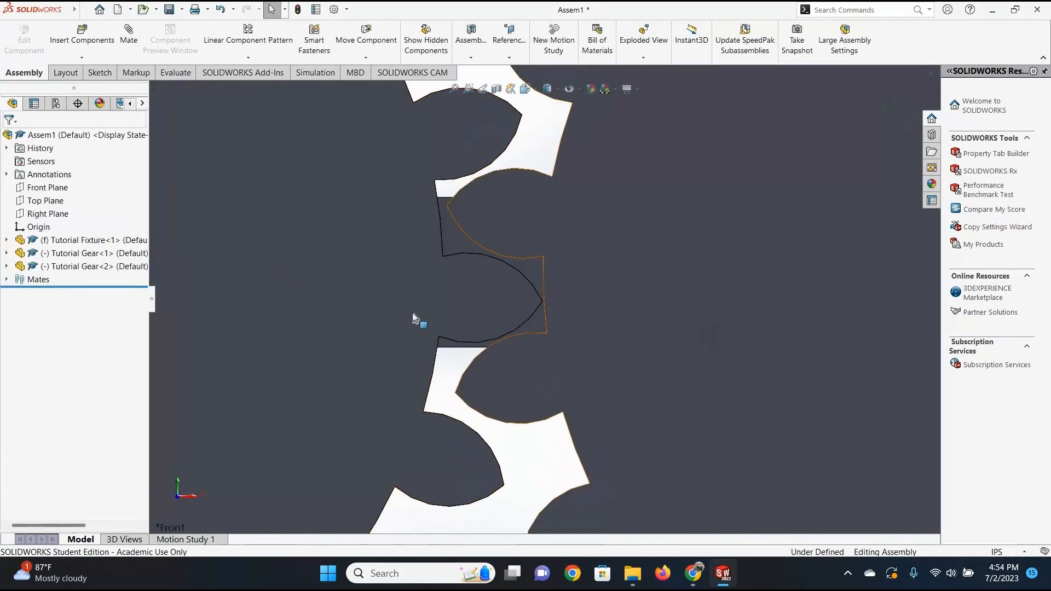
{"action": "left_click", "coordinate": [367, 343]}
{"action": "left_click_drag", "start_coordinate": [367, 344], "coordinate": [367, 347]}
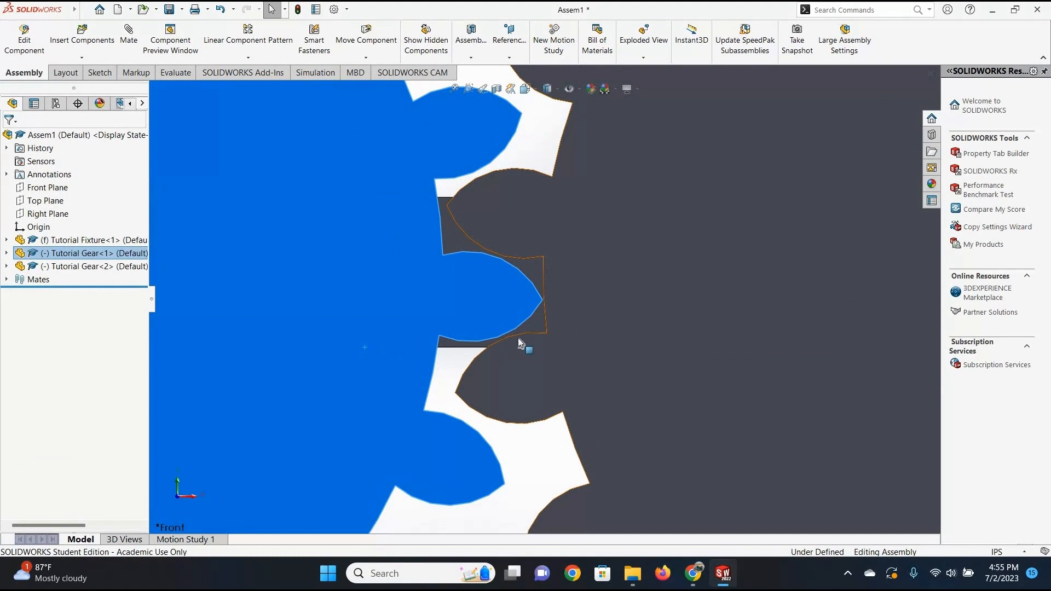
{"action": "scroll", "coordinate": [519, 341], "scroll_direction": "up", "scroll_amount": 2}
{"action": "scroll", "coordinate": [529, 330], "scroll_direction": "up", "scroll_amount": 3}
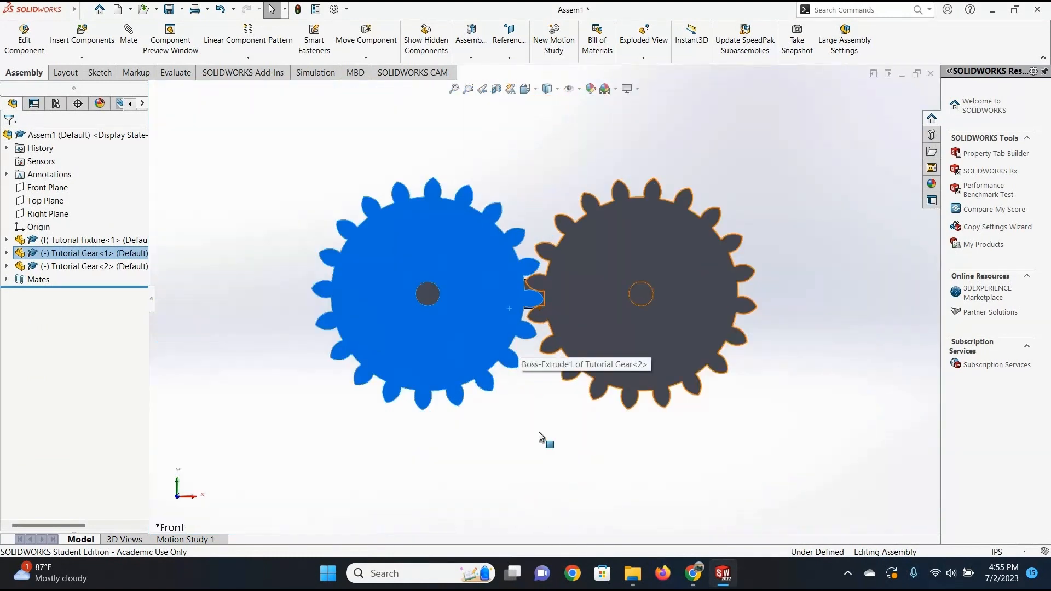
{"action": "key", "text": "Escape"}
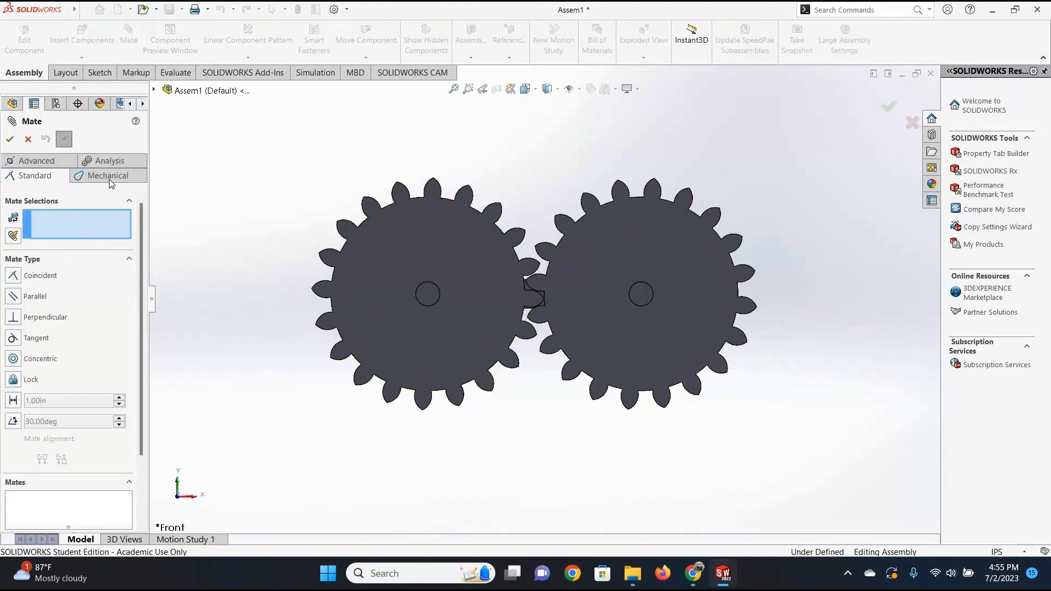
Start a mechanical gear mate between the circular bore edges of the two gears.
{"action": "left_click", "coordinate": [108, 175]}
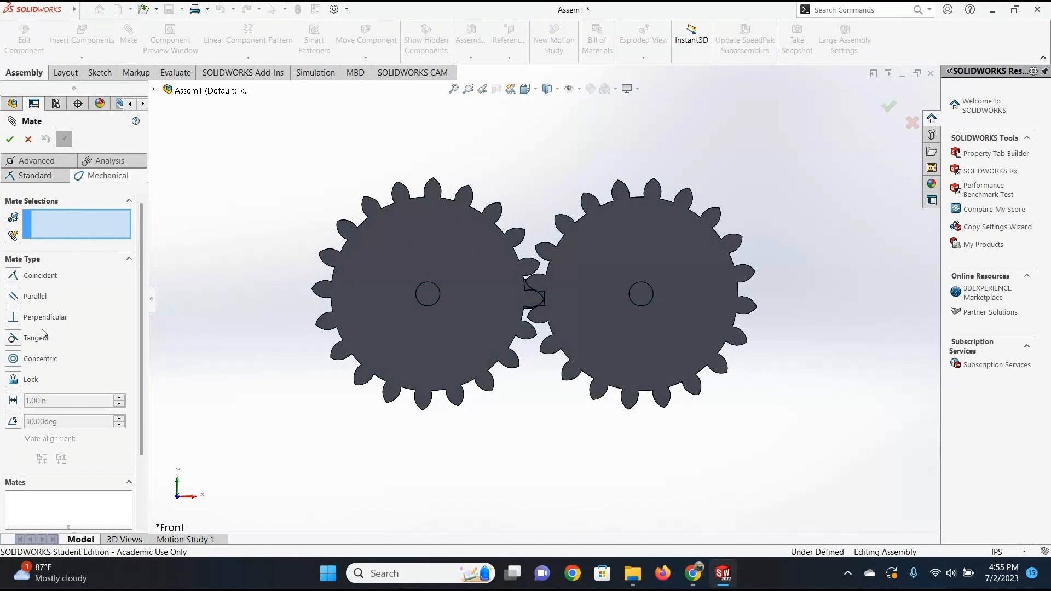
{"action": "left_click", "coordinate": [112, 335]}
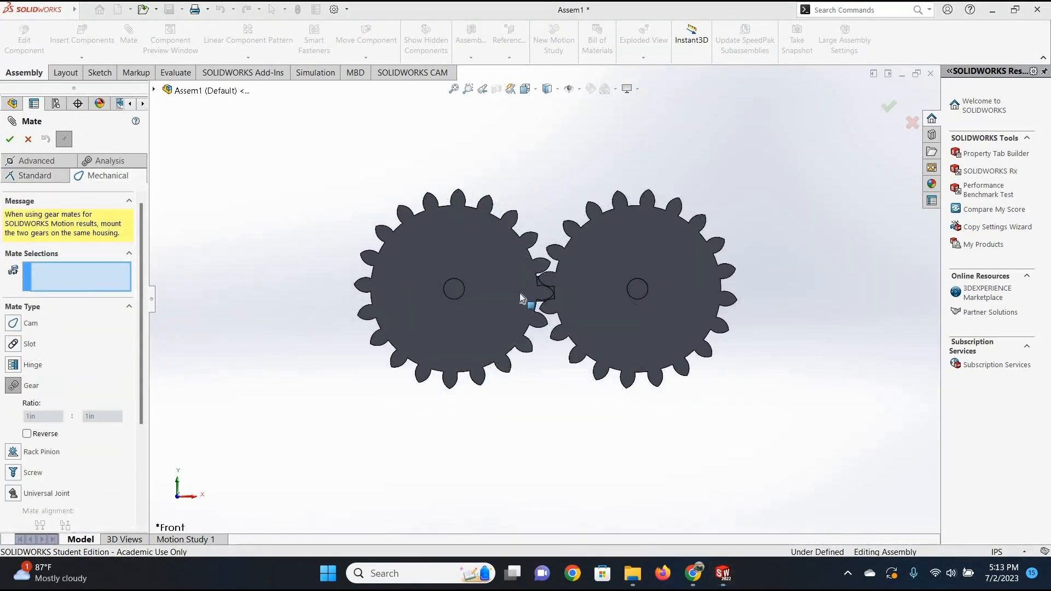
{"action": "middle_click_drag", "start_coordinate": [462, 302], "coordinate": [498, 302]}
{"action": "scroll", "coordinate": [473, 277], "scroll_direction": "down", "scroll_amount": 5}
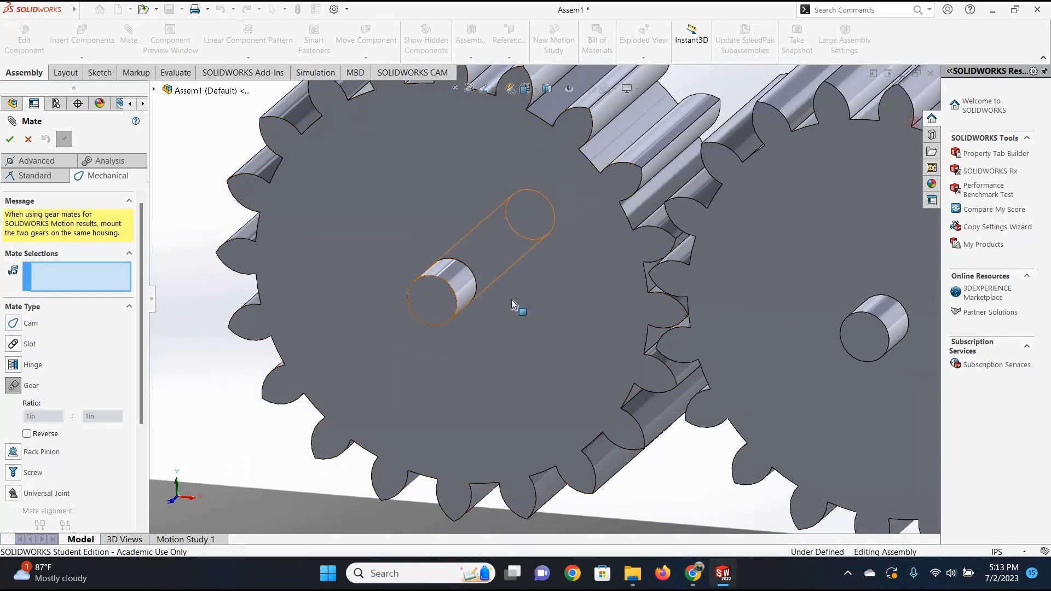
{"action": "left_click", "coordinate": [470, 270]}
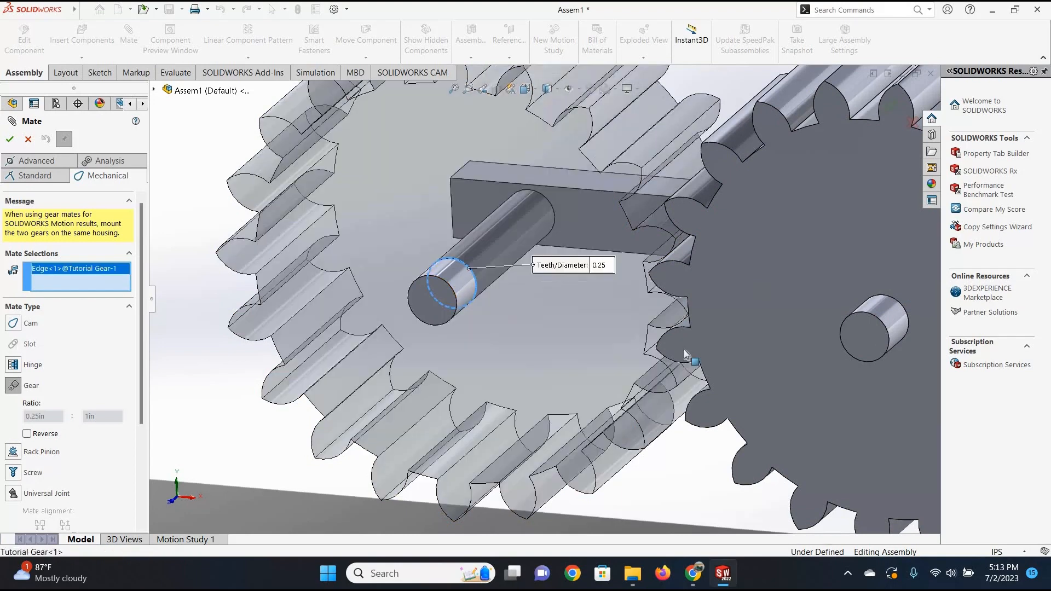
{"action": "left_click", "coordinate": [882, 294]}
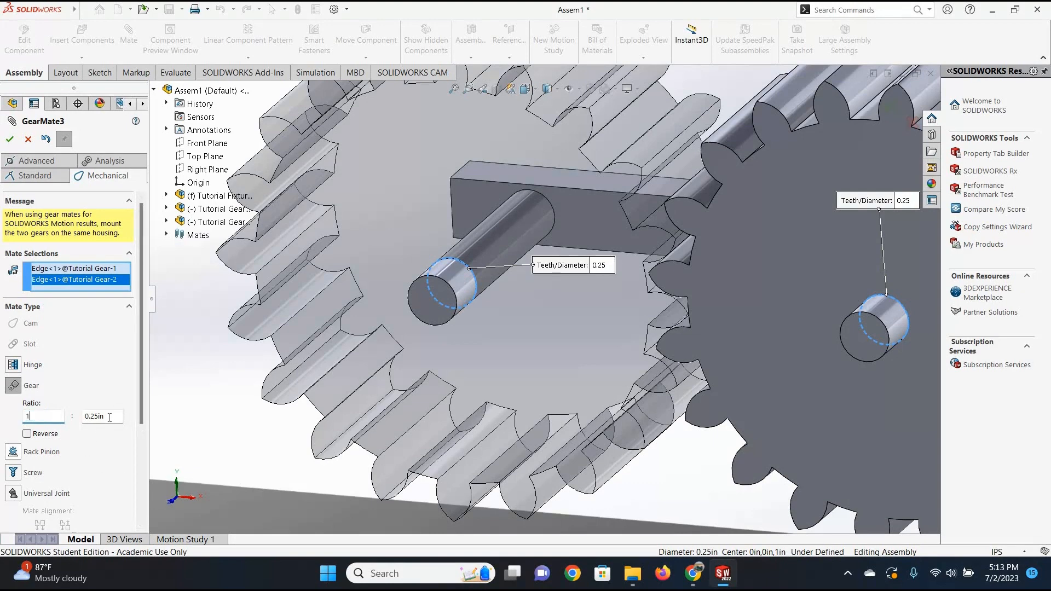
Set the gear mate's ratio to 1in : 1in, apply it and finish mating.
{"action": "type", "text": "1"}
{"action": "key", "text": "Tab"}
{"action": "type", "text": "1"}
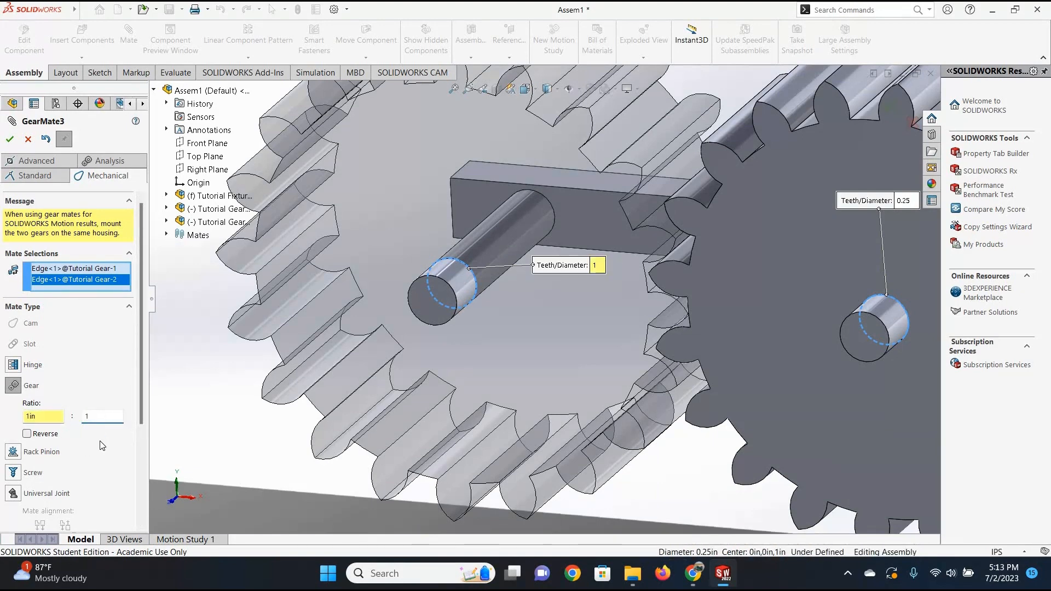
{"action": "key", "text": "Tab"}
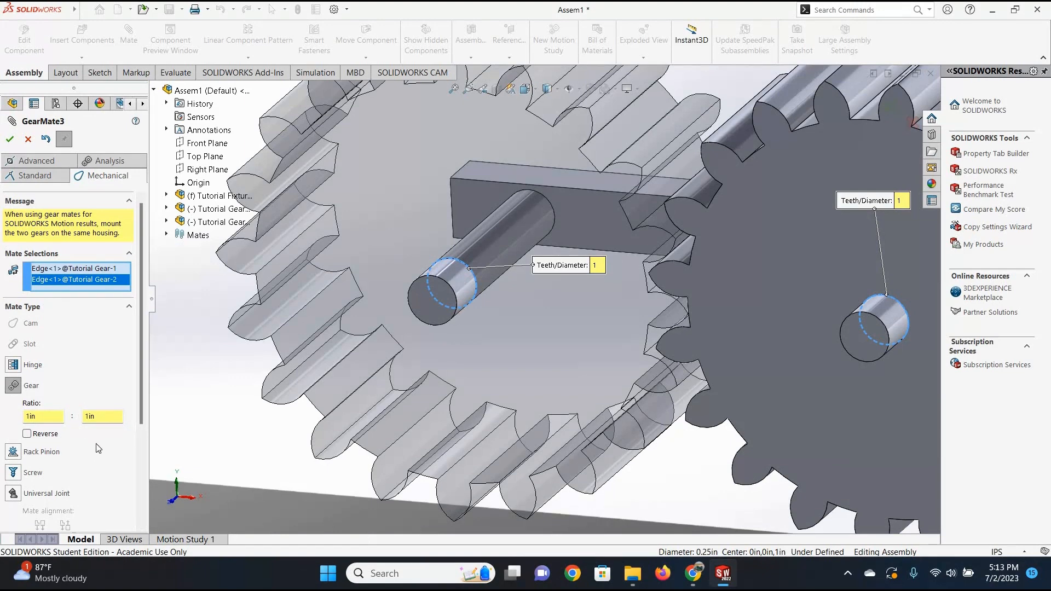
{"action": "scroll", "coordinate": [77, 430], "scroll_direction": "down", "scroll_amount": 3}
{"action": "scroll", "coordinate": [27, 215], "scroll_direction": "up", "scroll_amount": 3}
{"action": "scroll", "coordinate": [530, 285], "scroll_direction": "up", "scroll_amount": 3}
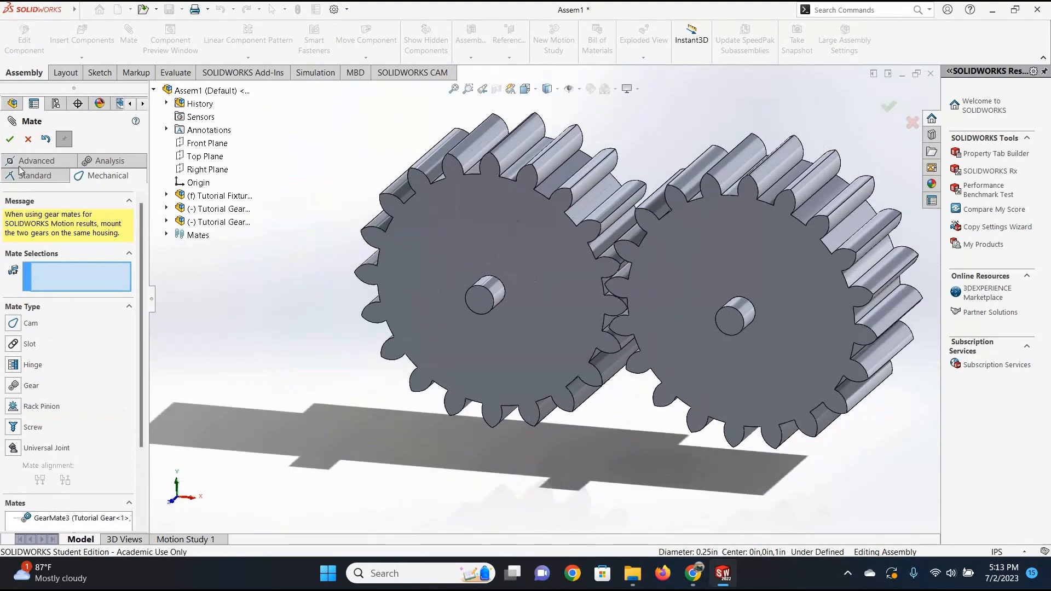
{"action": "key", "text": "Escape"}
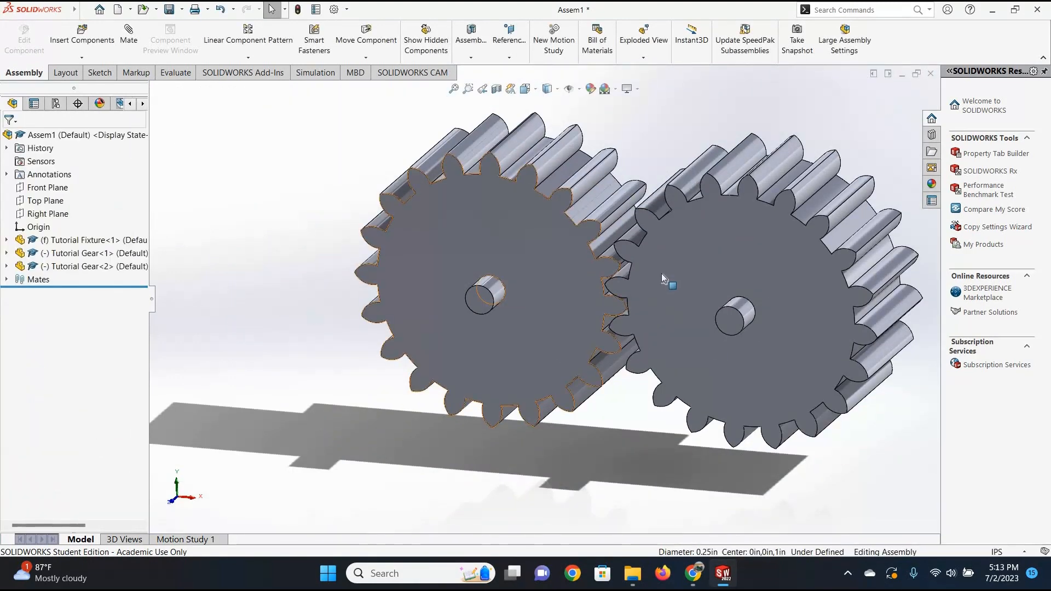
Test the gear mate by rotating the gears on their pegs from the front.
{"action": "left_click", "coordinate": [662, 280]}
{"action": "left_click_drag", "start_coordinate": [664, 288], "coordinate": [439, 200]}
{"action": "key", "text": "Escape"}
{"action": "left_click_drag", "start_coordinate": [678, 262], "coordinate": [686, 270]}
{"action": "scroll", "coordinate": [691, 278], "scroll_direction": "up", "scroll_amount": 5}
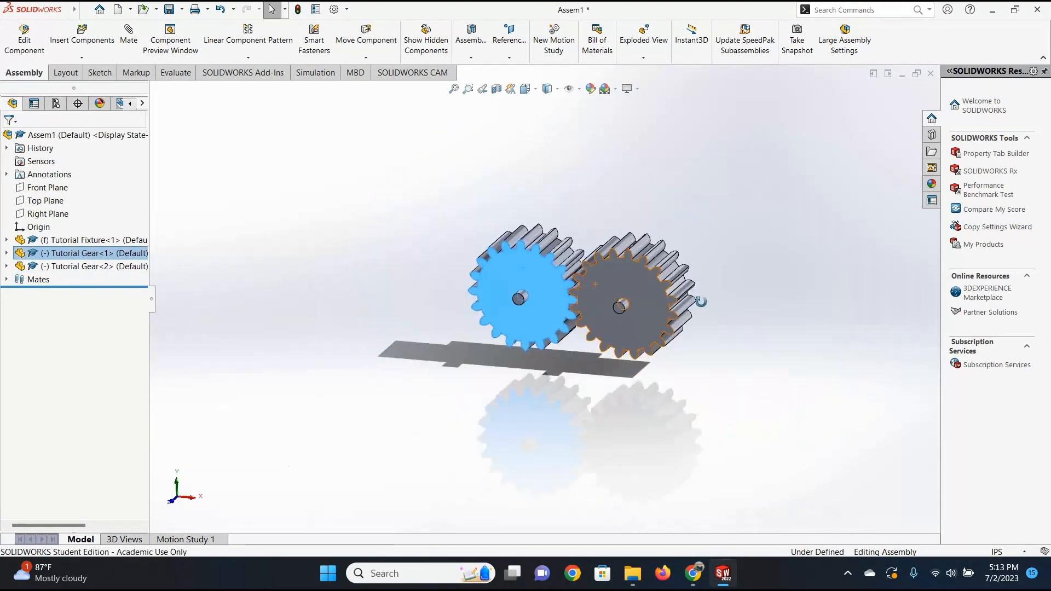
Turn the second gear while viewing the assembly from the fixture's bar side, and check the tooth engagement up close.
{"action": "middle_click_drag", "start_coordinate": [699, 303], "coordinate": [524, 323]}
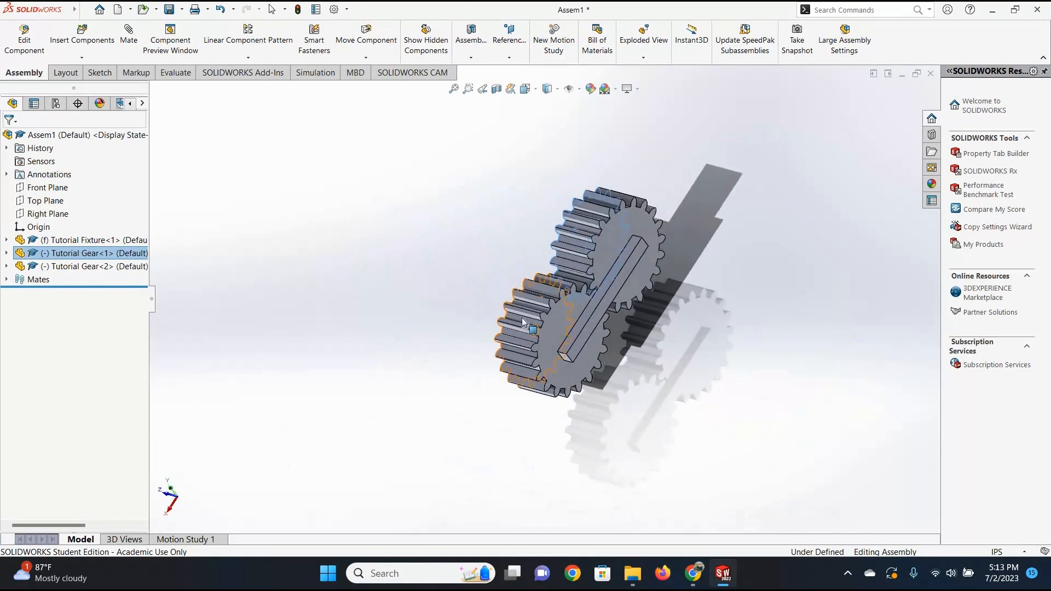
{"action": "left_click_drag", "start_coordinate": [516, 350], "coordinate": [549, 288]}
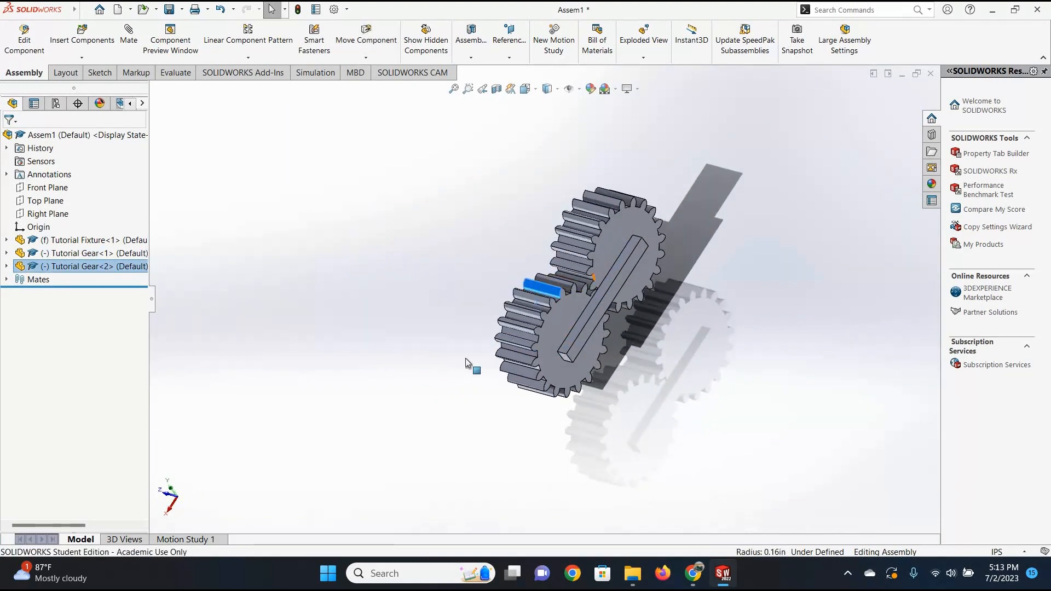
{"action": "scroll", "coordinate": [612, 277], "scroll_direction": "down", "scroll_amount": 5}
{"action": "scroll", "coordinate": [475, 360], "scroll_direction": "down", "scroll_amount": 5}
{"action": "left_click_drag", "start_coordinate": [495, 353], "coordinate": [459, 374]}
{"action": "scroll", "coordinate": [459, 375], "scroll_direction": "up", "scroll_amount": 6}
{"action": "middle_click_drag", "start_coordinate": [459, 375], "coordinate": [537, 356]}
{"action": "left_click_drag", "start_coordinate": [537, 357], "coordinate": [257, 50]}
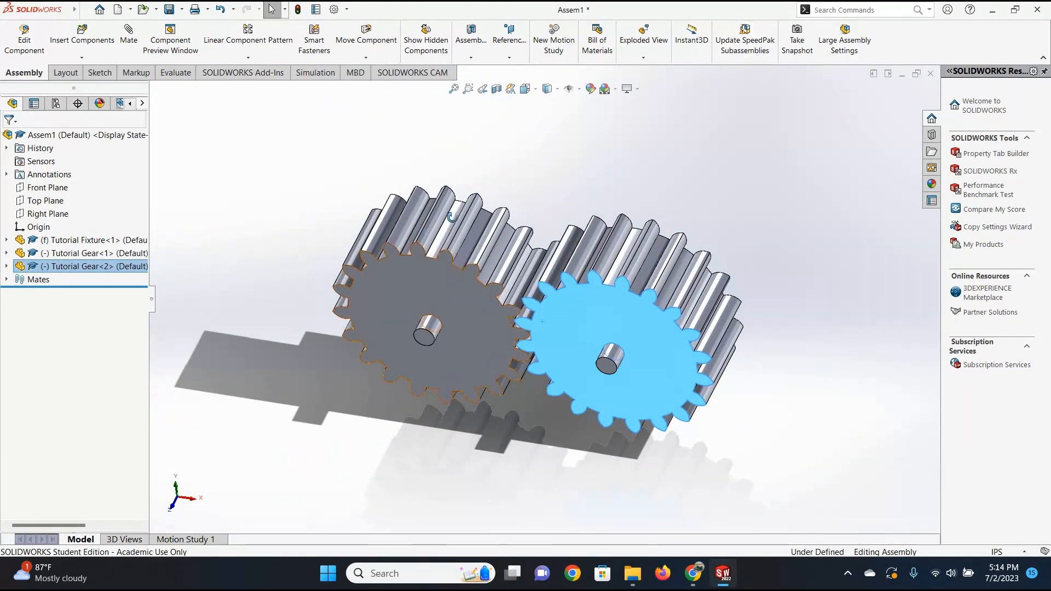
Turn the first gear on its peg from a near-front close view to test how its teeth mesh with the second gear.
{"action": "middle_click_drag", "start_coordinate": [452, 217], "coordinate": [544, 260]}
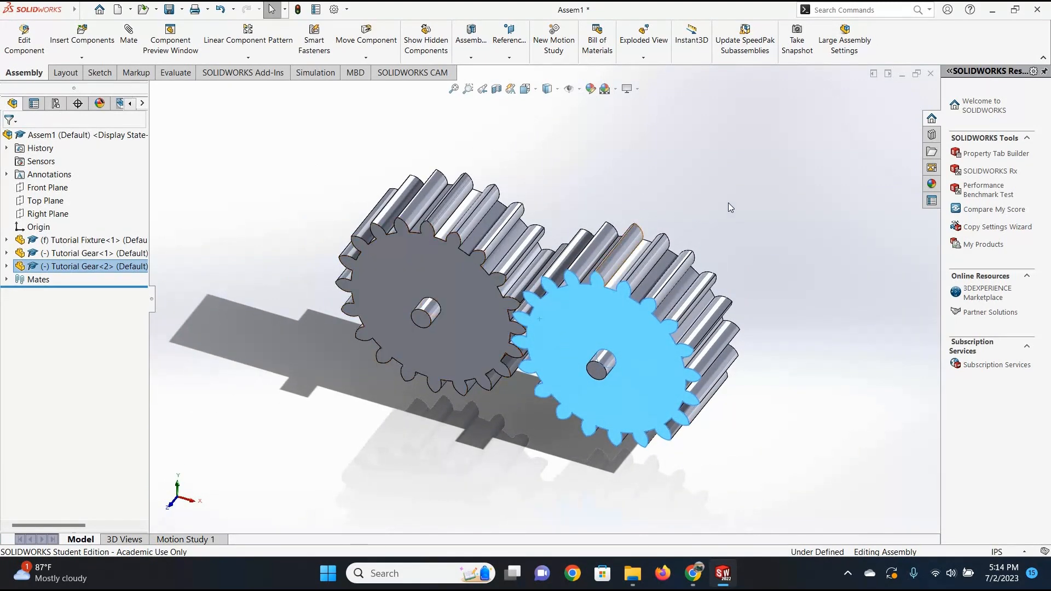
{"action": "key", "text": "Escape"}
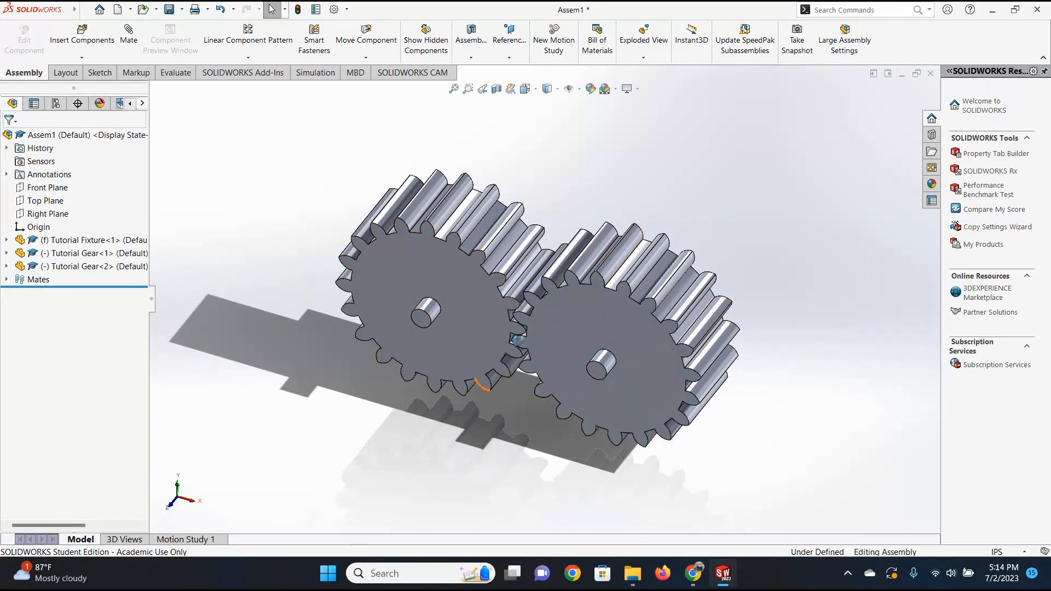
{"action": "middle_click_drag", "start_coordinate": [518, 341], "coordinate": [549, 321]}
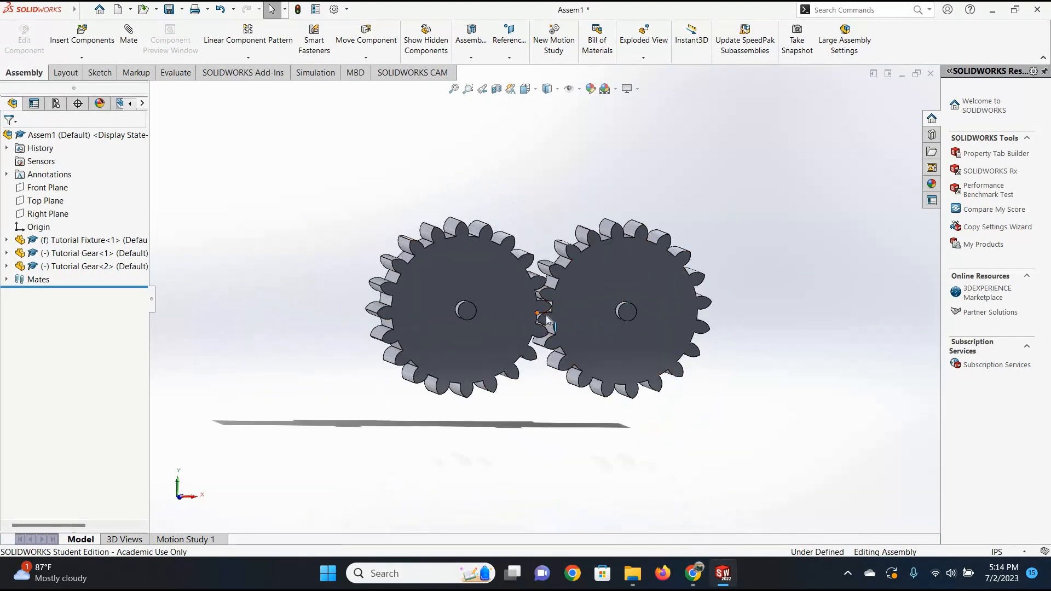
{"action": "scroll", "coordinate": [548, 320], "scroll_direction": "down", "scroll_amount": 5}
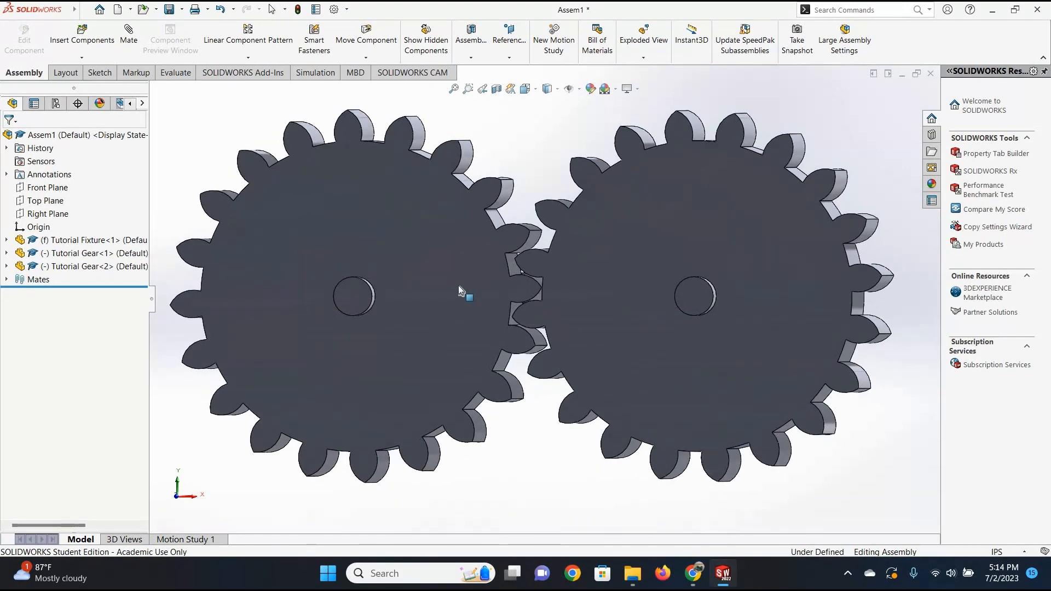
{"action": "left_click_drag", "start_coordinate": [471, 329], "coordinate": [559, 291]}
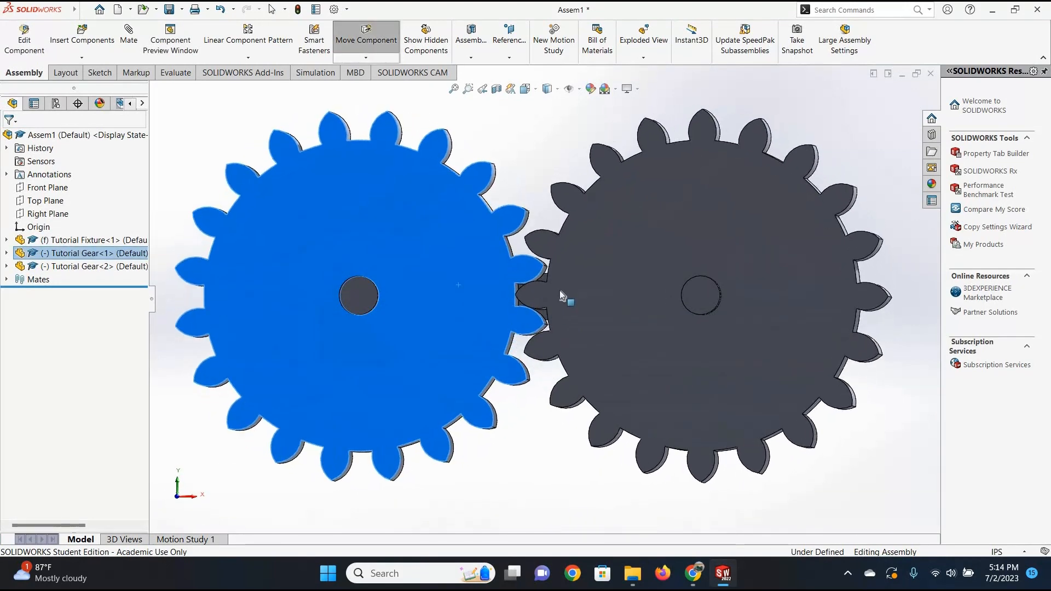
{"action": "key", "text": "Escape"}
{"action": "middle_click_drag", "start_coordinate": [560, 290], "coordinate": [514, 291]}
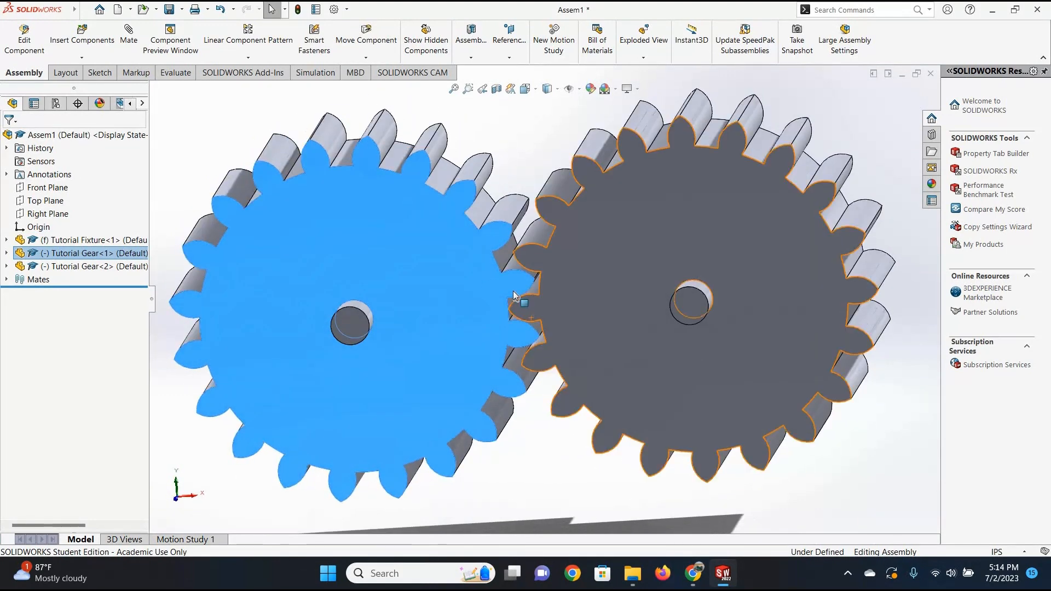
{"action": "scroll", "coordinate": [625, 290], "scroll_direction": "up", "scroll_amount": 6}
{"action": "middle_click_drag", "start_coordinate": [661, 306], "coordinate": [564, 375]}
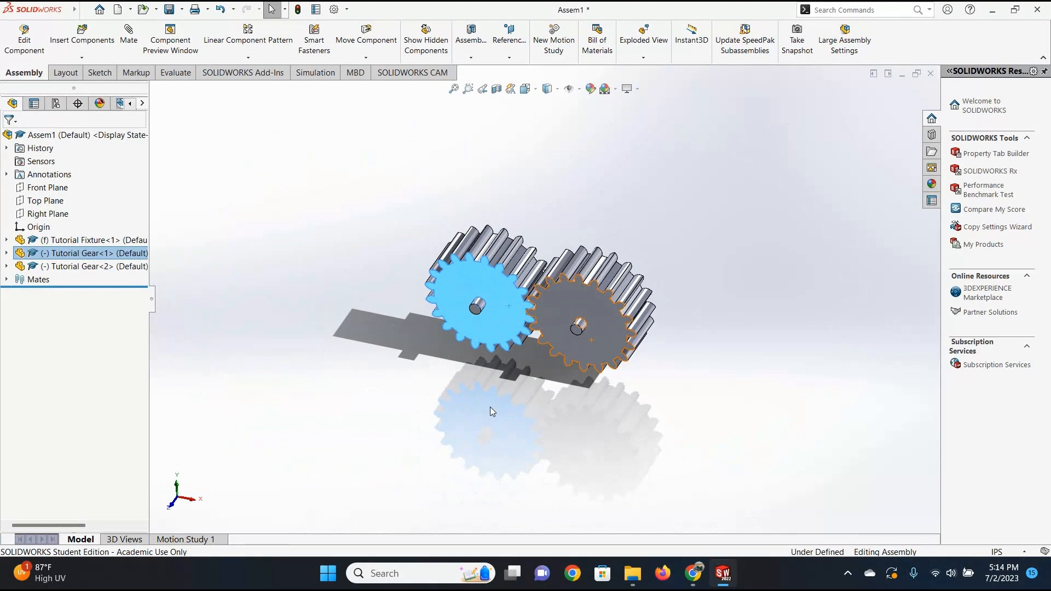
Examine the tooth engagement between the two gears up close from the front and at an angle.
{"action": "left_click", "coordinate": [61, 76]}
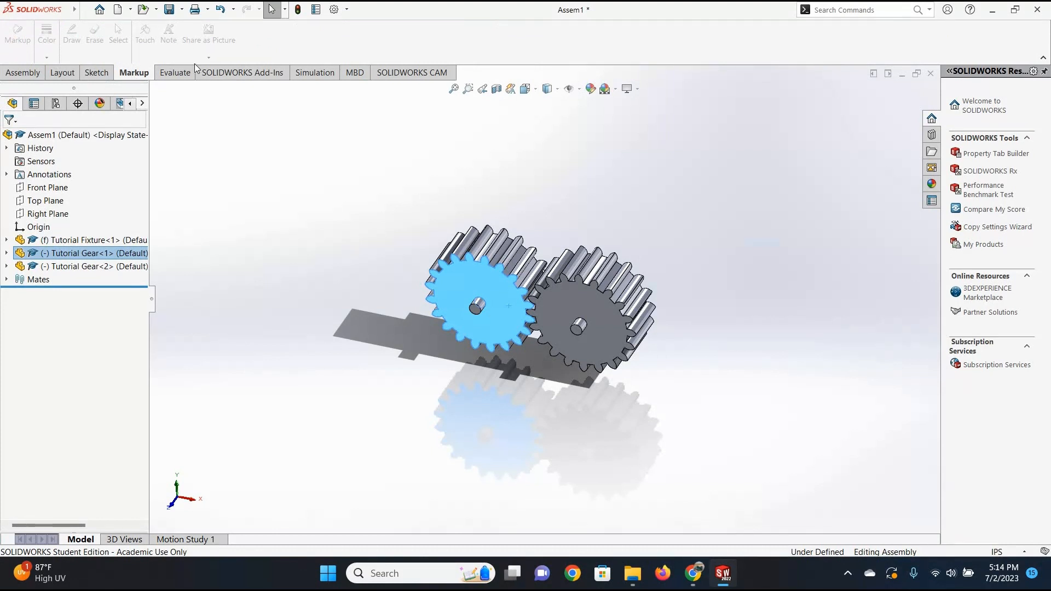
{"action": "left_click", "coordinate": [177, 75]}
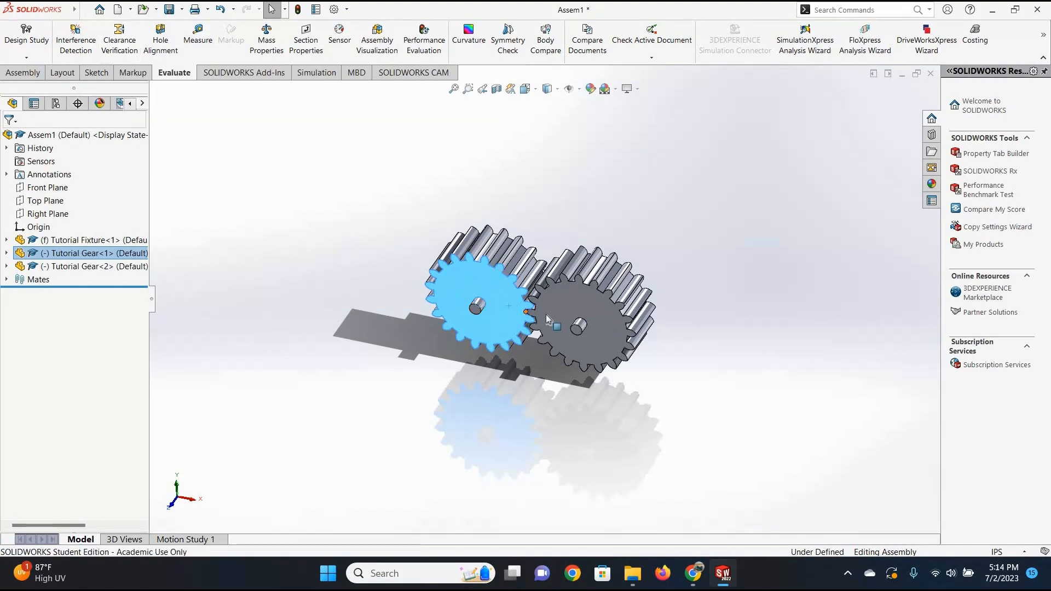
{"action": "scroll", "coordinate": [496, 332], "scroll_direction": "down", "scroll_amount": 10}
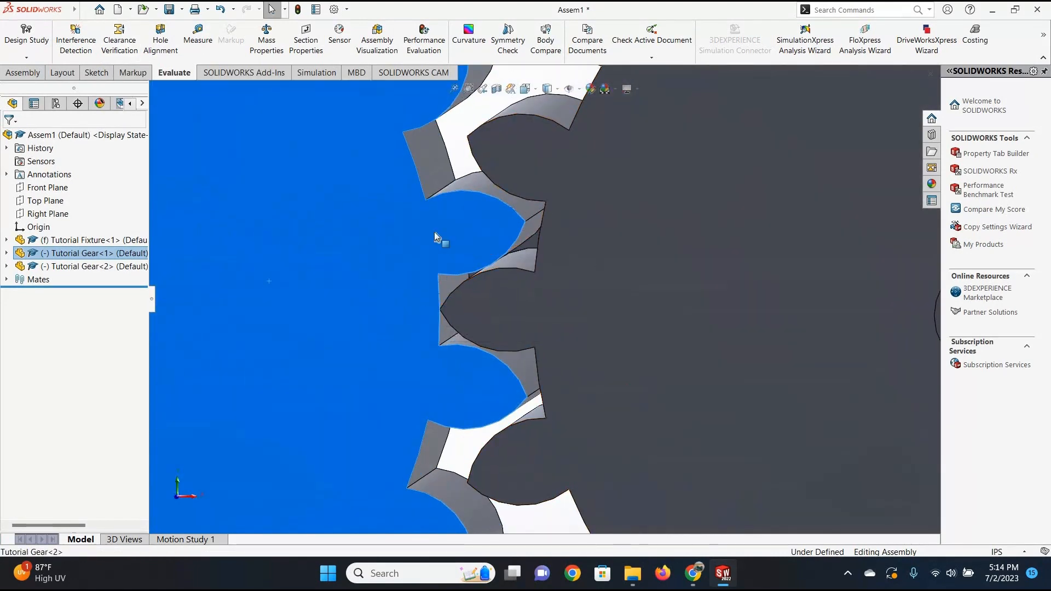
{"action": "scroll", "coordinate": [559, 316], "scroll_direction": "up", "scroll_amount": 5}
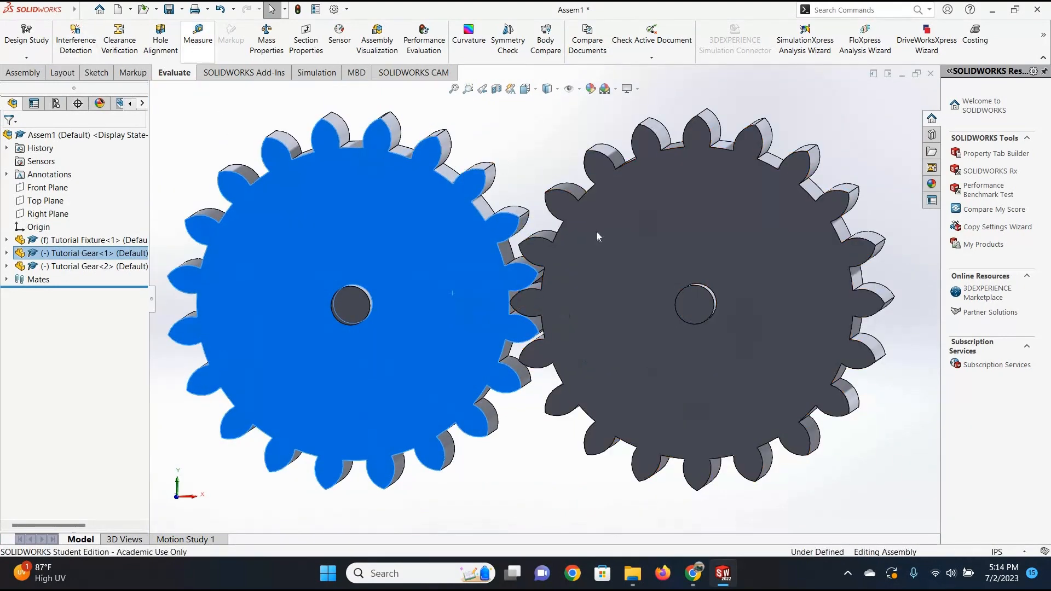
{"action": "left_click", "coordinate": [70, 75]}
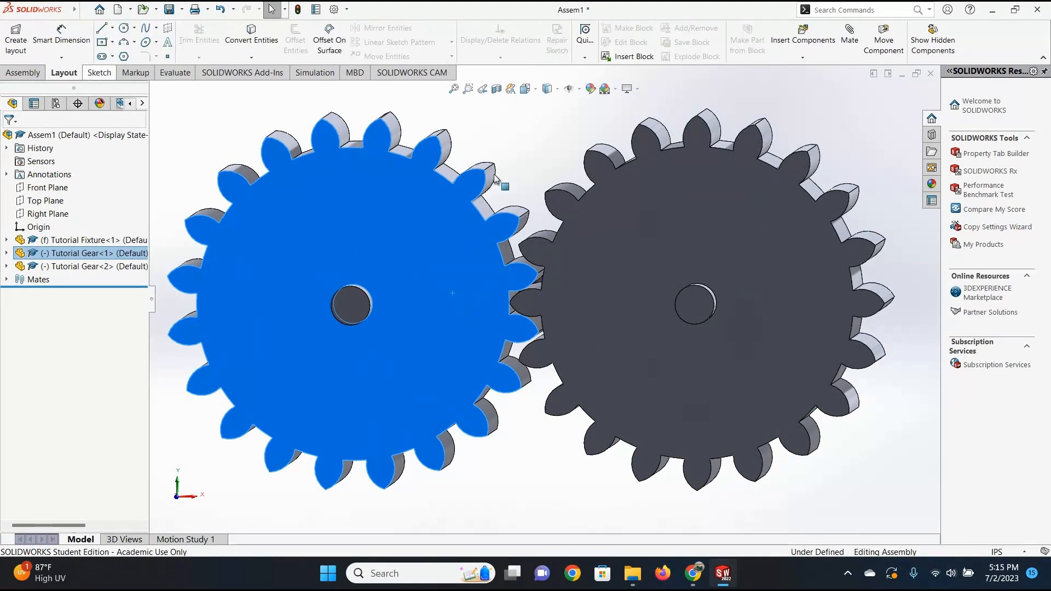
{"action": "scroll", "coordinate": [543, 294], "scroll_direction": "up", "scroll_amount": 3}
{"action": "mouse_move", "coordinate": [544, 295]}
{"action": "middle_mouse_down"}
{"action": "mouse_move", "coordinate": [551, 323]}
{"action": "mouse_move", "coordinate": [569, 297]}
{"action": "mouse_move", "coordinate": [575, 317]}
{"action": "mouse_move", "coordinate": [562, 314]}
{"action": "middle_mouse_up"}
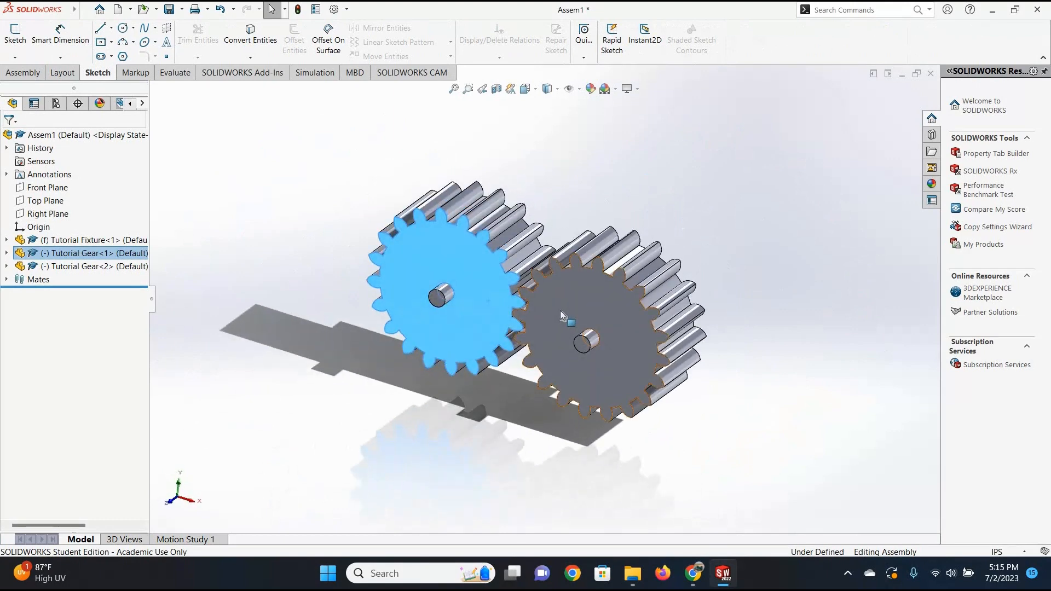
{"action": "left_click", "coordinate": [505, 360]}
{"action": "left_click", "coordinate": [13, 32]}
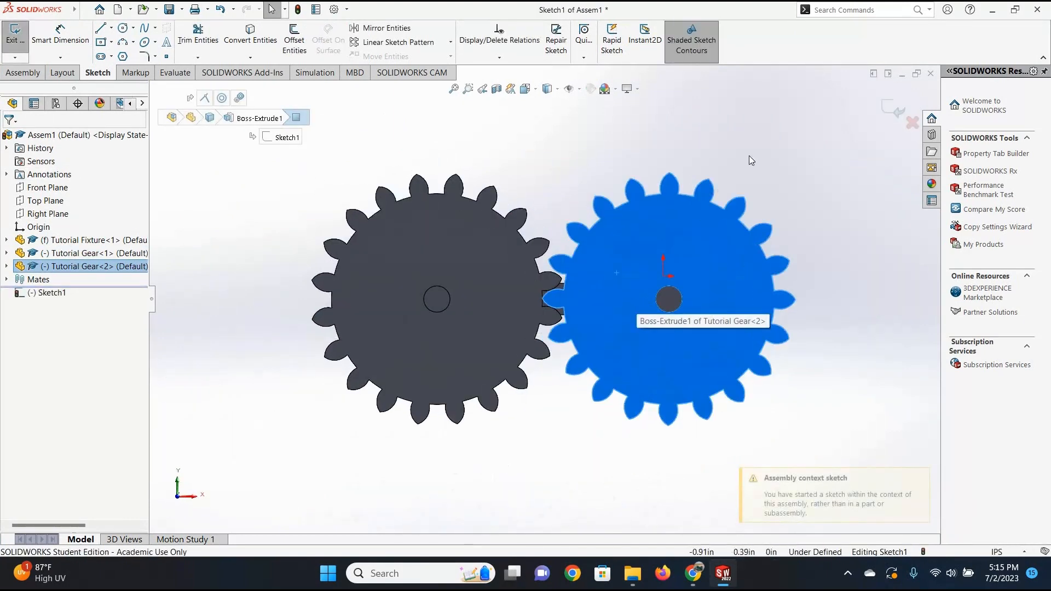
{"action": "left_click", "coordinate": [913, 124]}
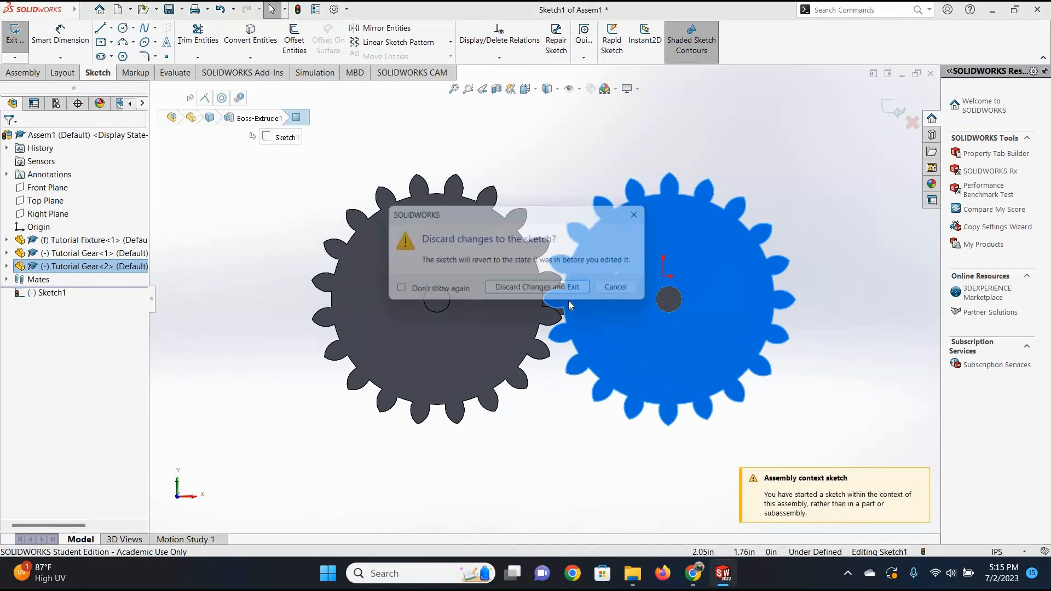
{"action": "left_click", "coordinate": [526, 292]}
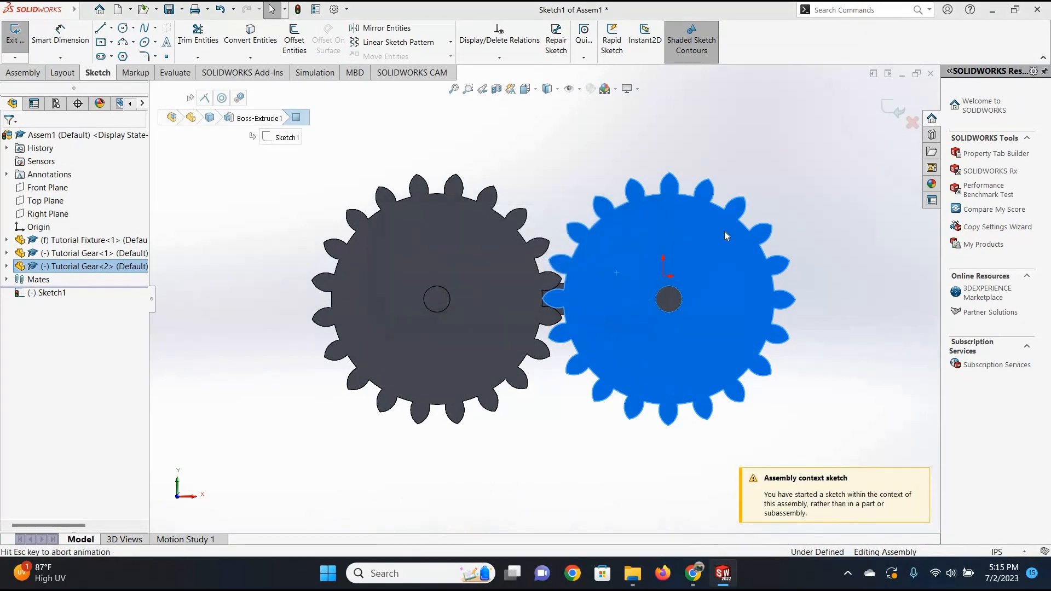
Show the assembly in isometric view, turn the second gear on its peg to check the linked motion, and deselect it.
{"action": "left_click", "coordinate": [61, 74]}
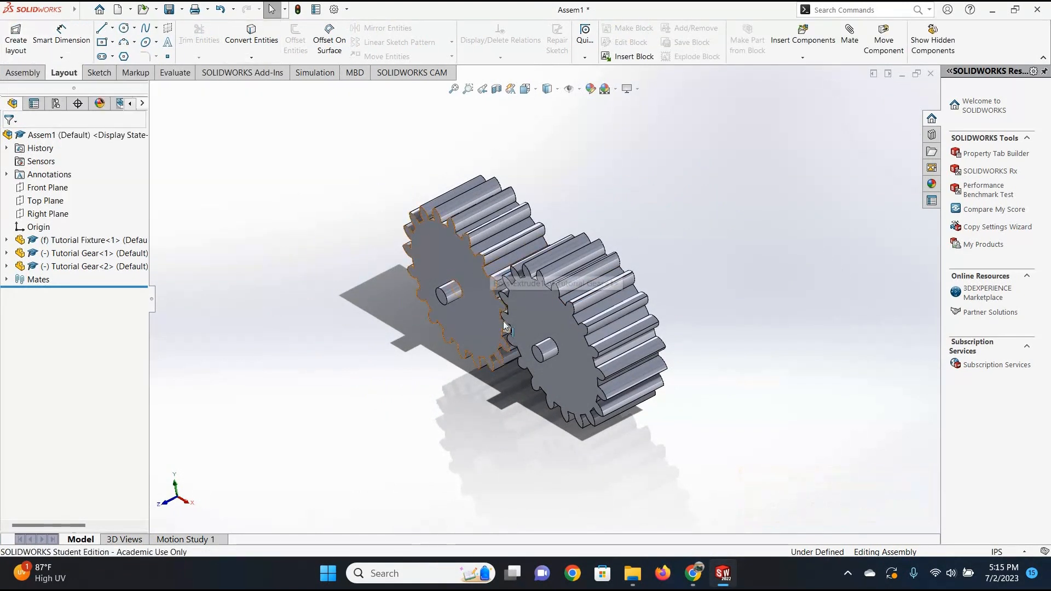
{"action": "middle_click_drag", "start_coordinate": [478, 420], "coordinate": [542, 257]}
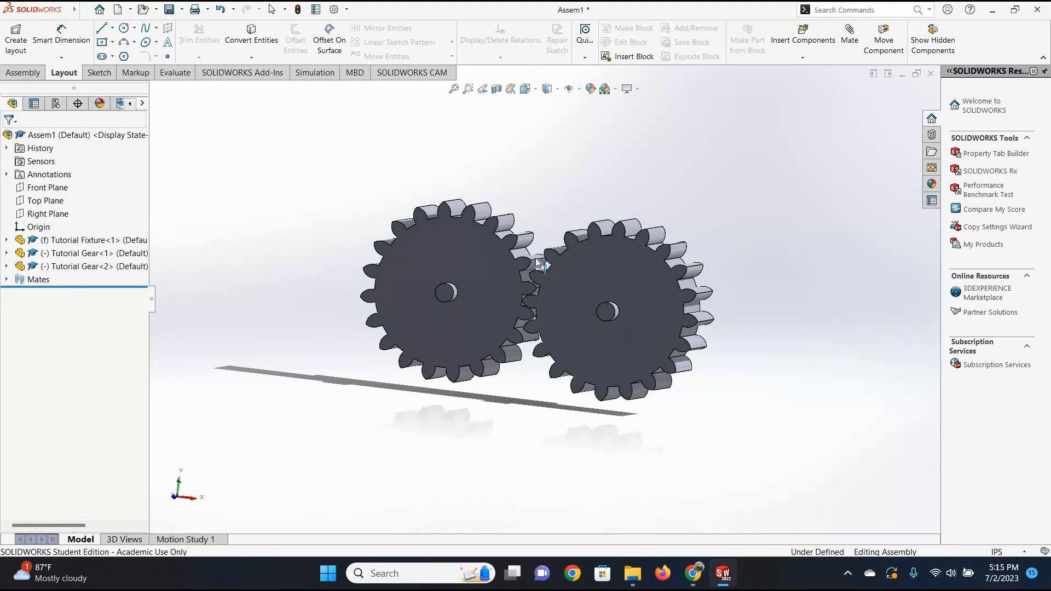
{"action": "left_click", "coordinate": [22, 73]}
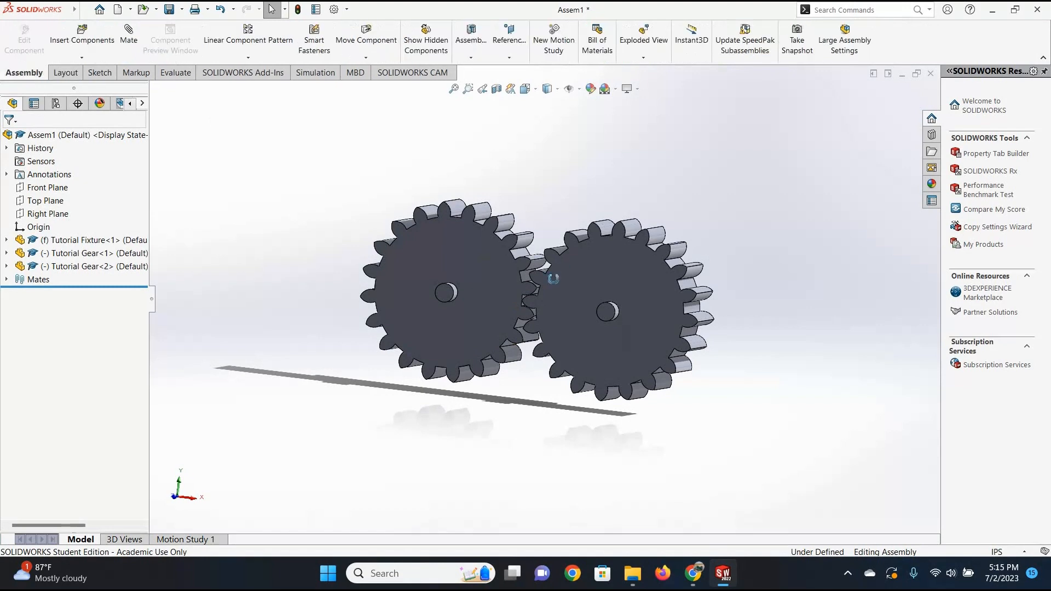
{"action": "key", "text": "ctrl+7"}
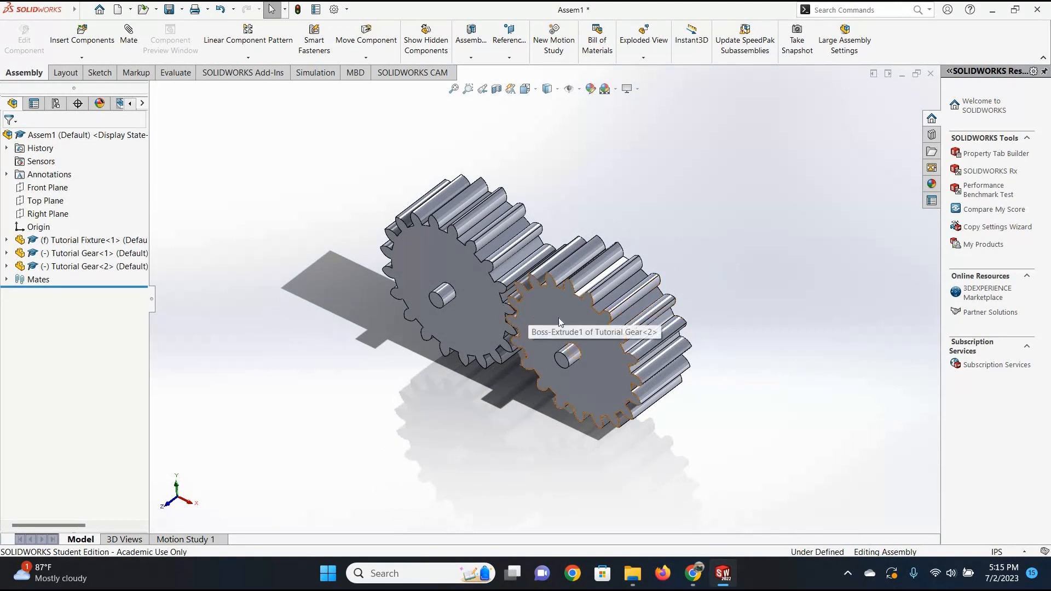
{"action": "scroll", "coordinate": [559, 317], "scroll_direction": "down", "scroll_amount": 2}
{"action": "left_click", "coordinate": [639, 377]}
{"action": "left_click_drag", "start_coordinate": [640, 377], "coordinate": [679, 347]}
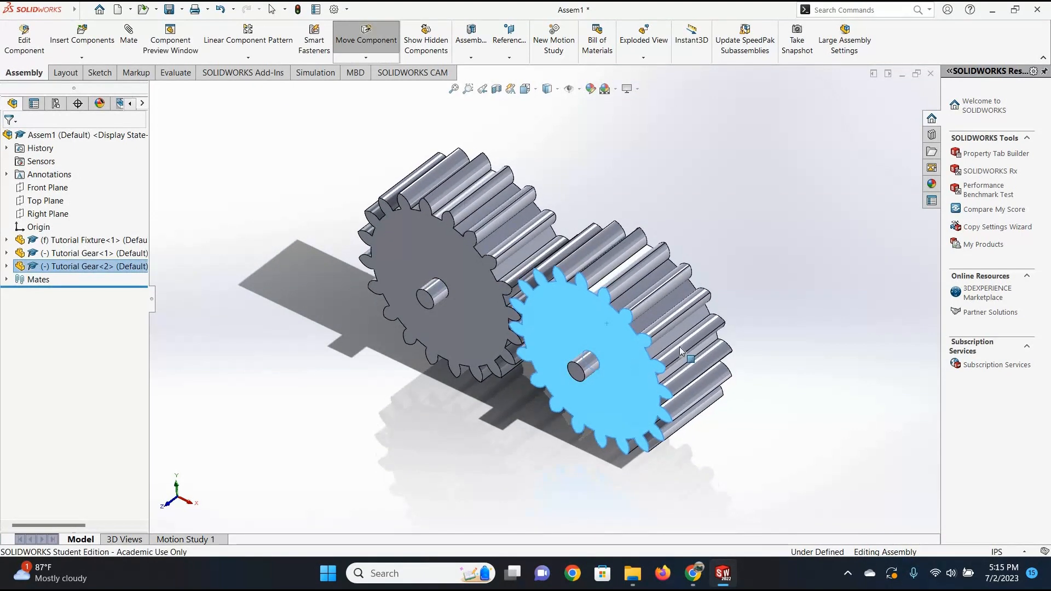
{"action": "key", "text": "Escape"}
{"action": "key", "text": "Escape"}
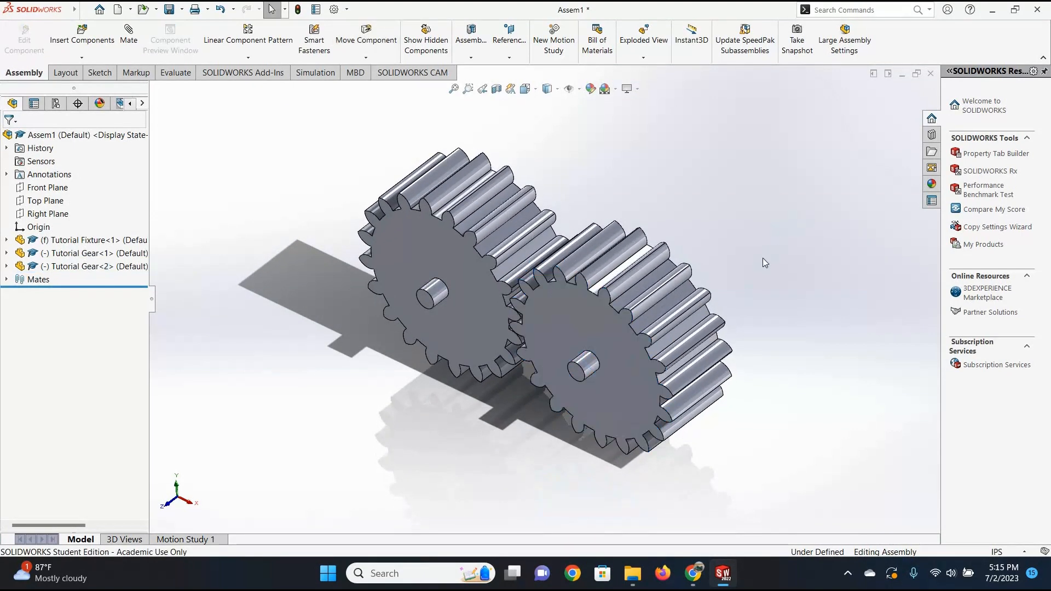